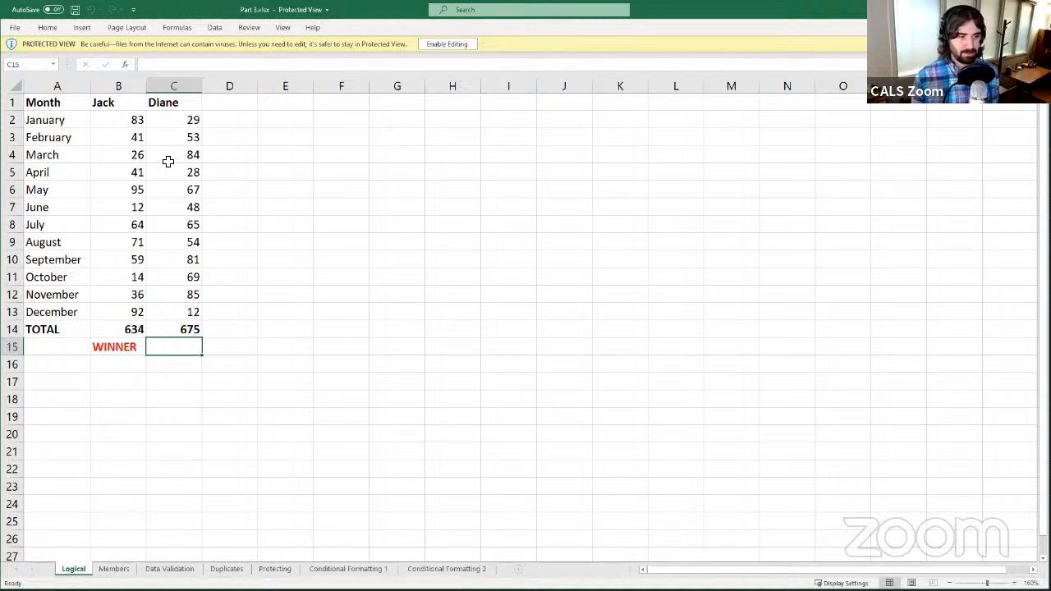
# - Enable editing on the downloaded workbook to leave Protected View
pyautogui.click(443, 44)
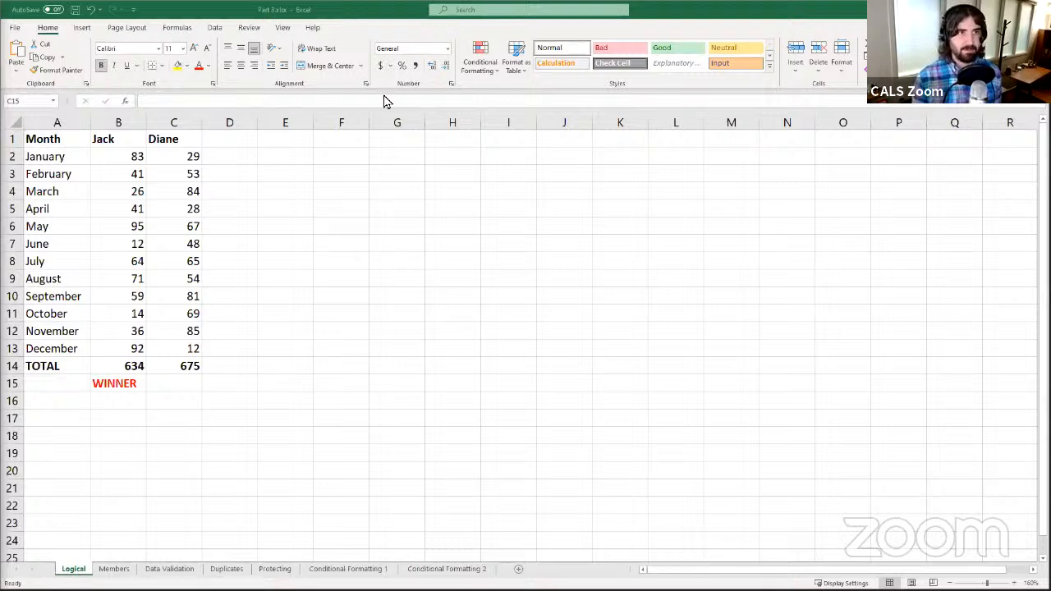
pyautogui.hotkey('alt', 'Tab')
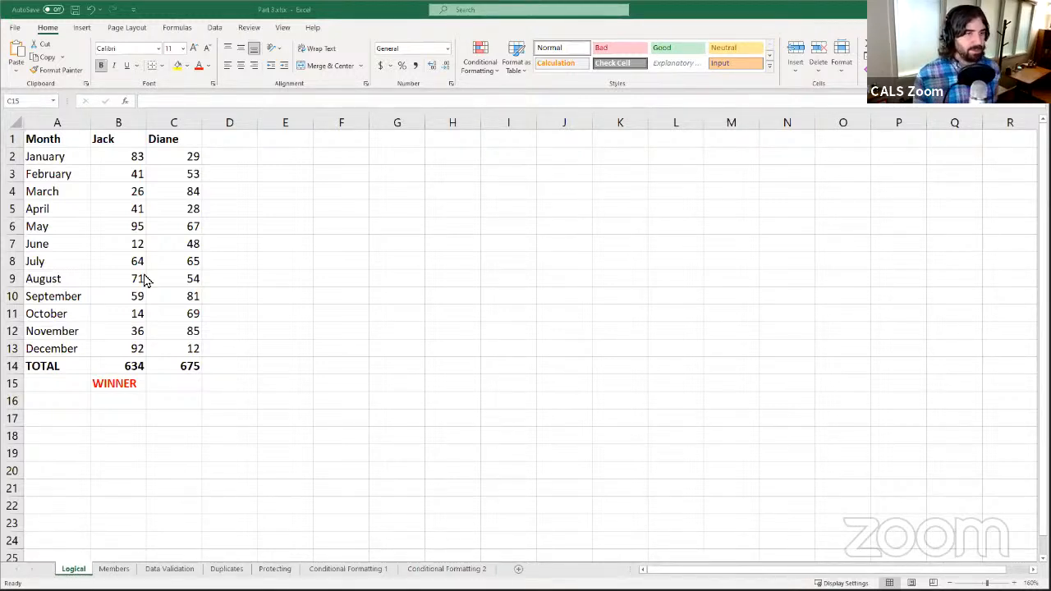
pyautogui.click(105, 298)
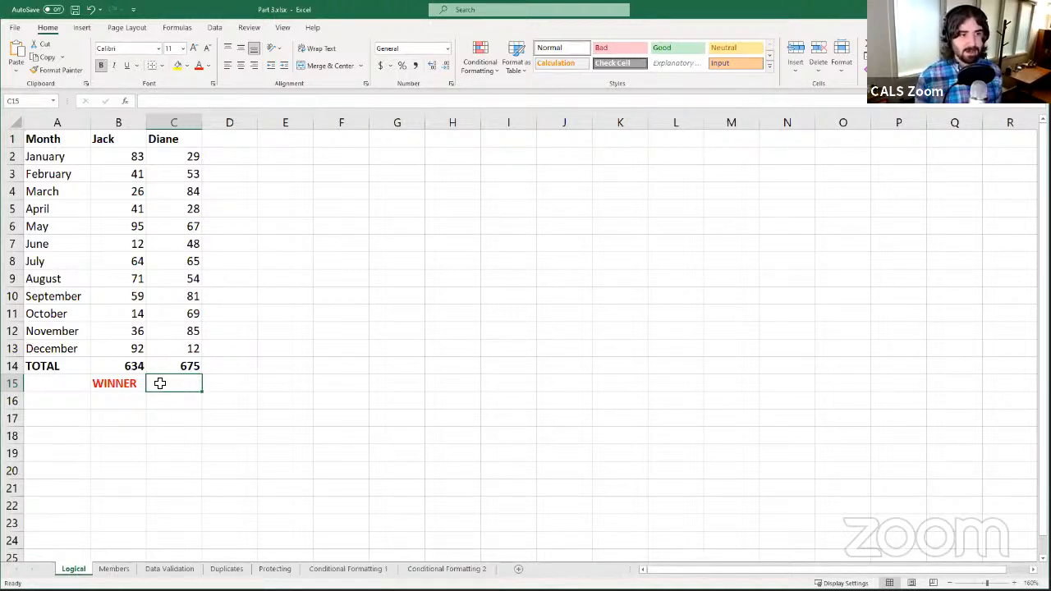
# - Begin a formula for the blank WINNER cell C15 in the formula bar
pyautogui.click(180, 102)
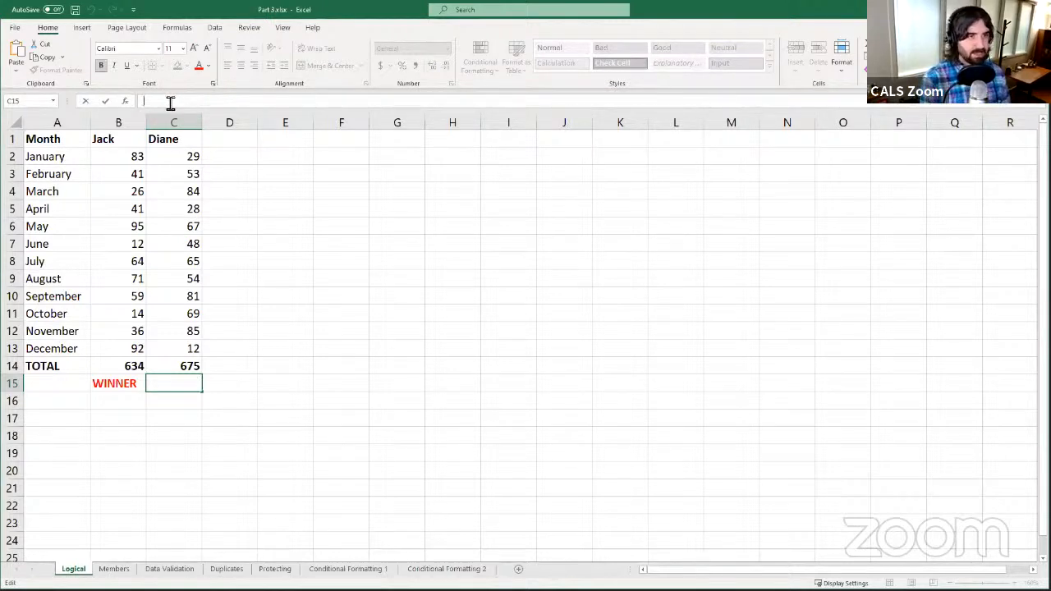
# - Enter =IF in C15, then reopen C15 for editing after the premature #NAME? entry
pyautogui.write('=')
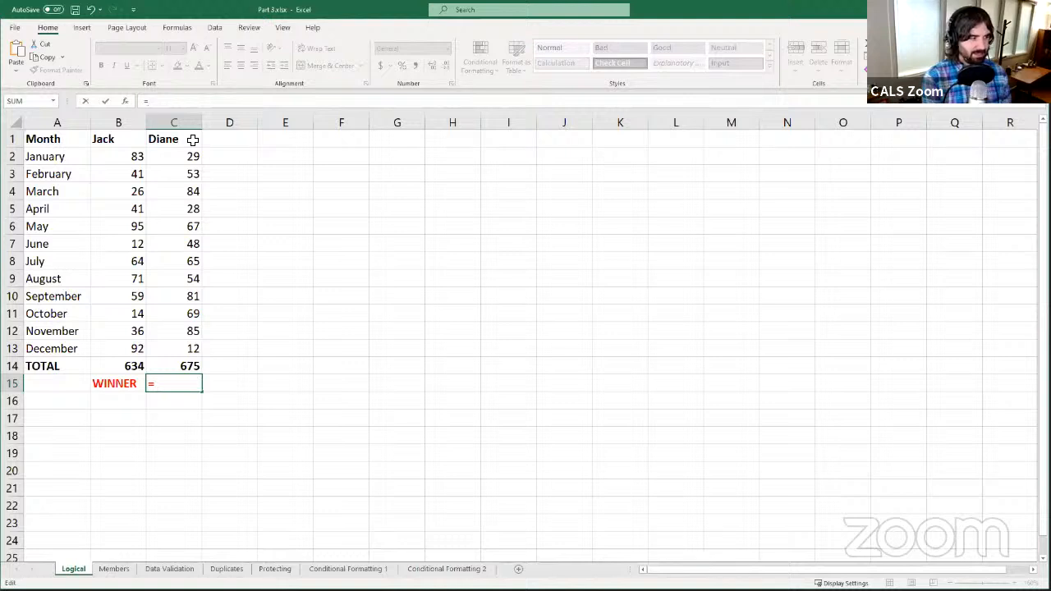
pyautogui.write('IF')
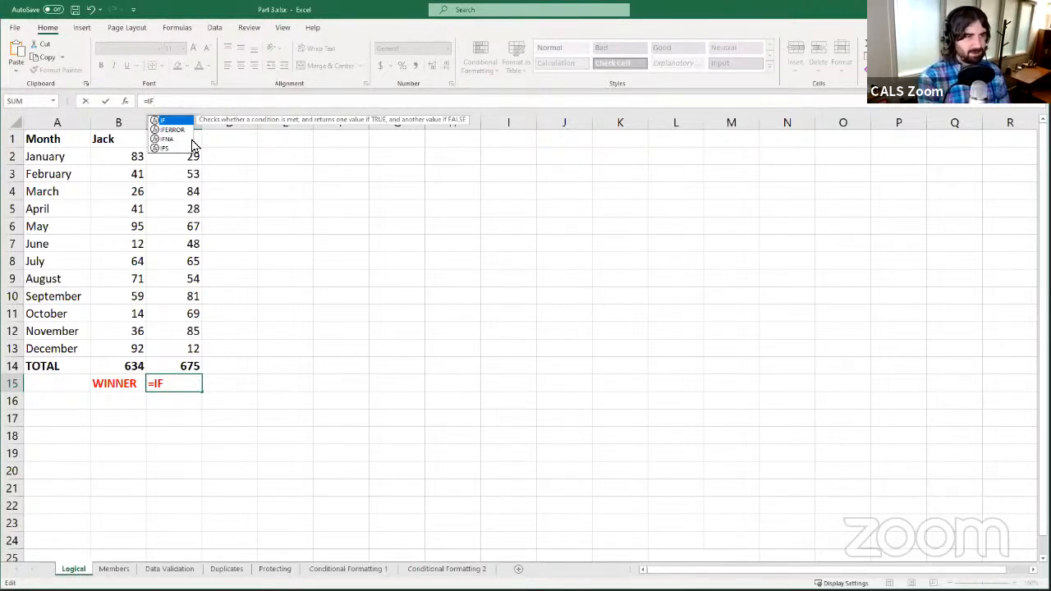
pyautogui.press('Return')
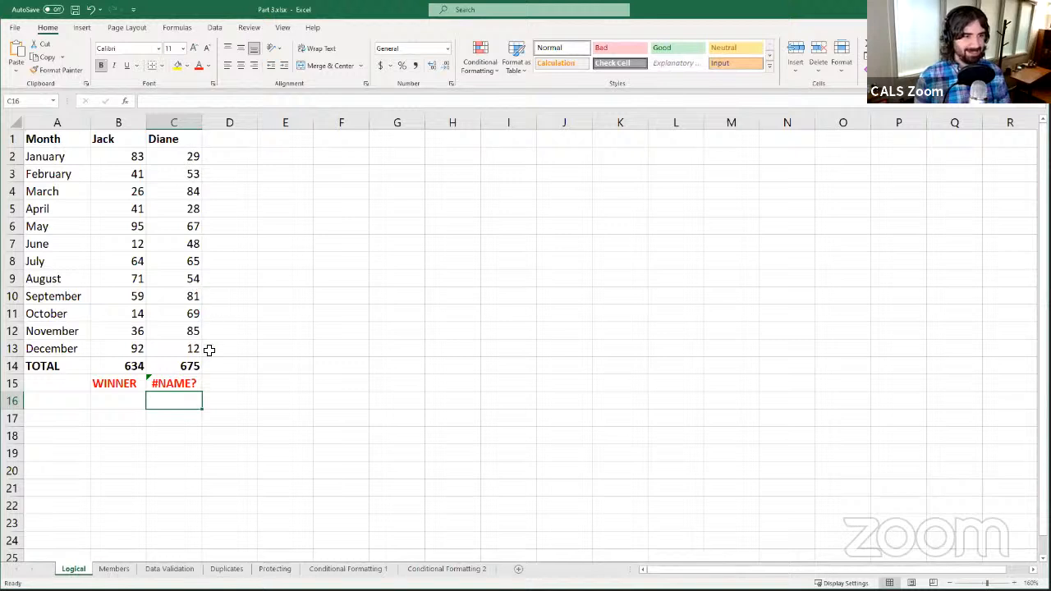
pyautogui.click(198, 381)
pyautogui.click(186, 100)
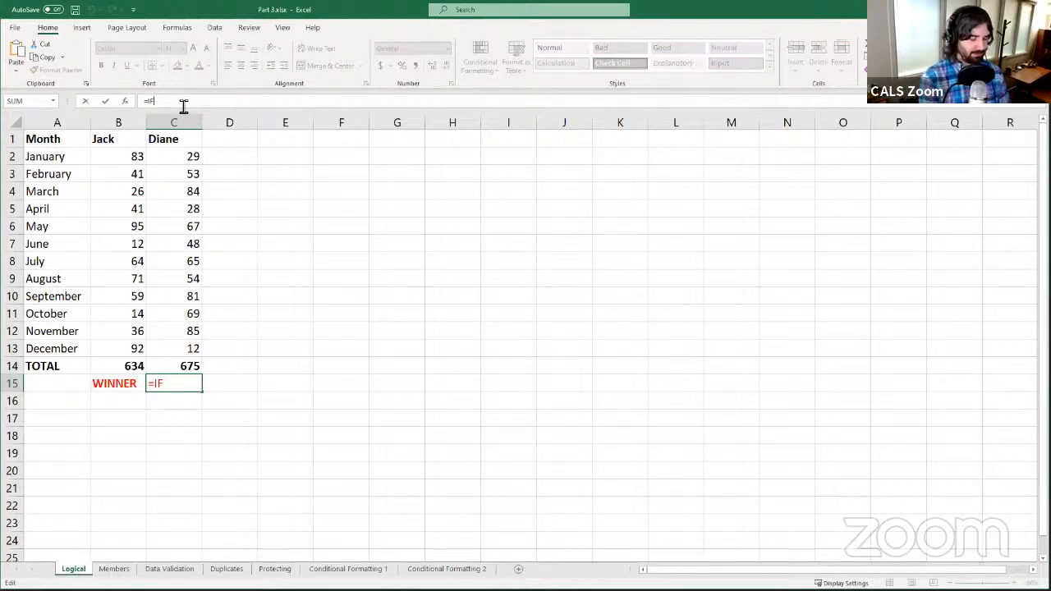
# - Add the opening parenthesis so C15 reads =IF( and shows the argument tooltip
pyautogui.write('(')
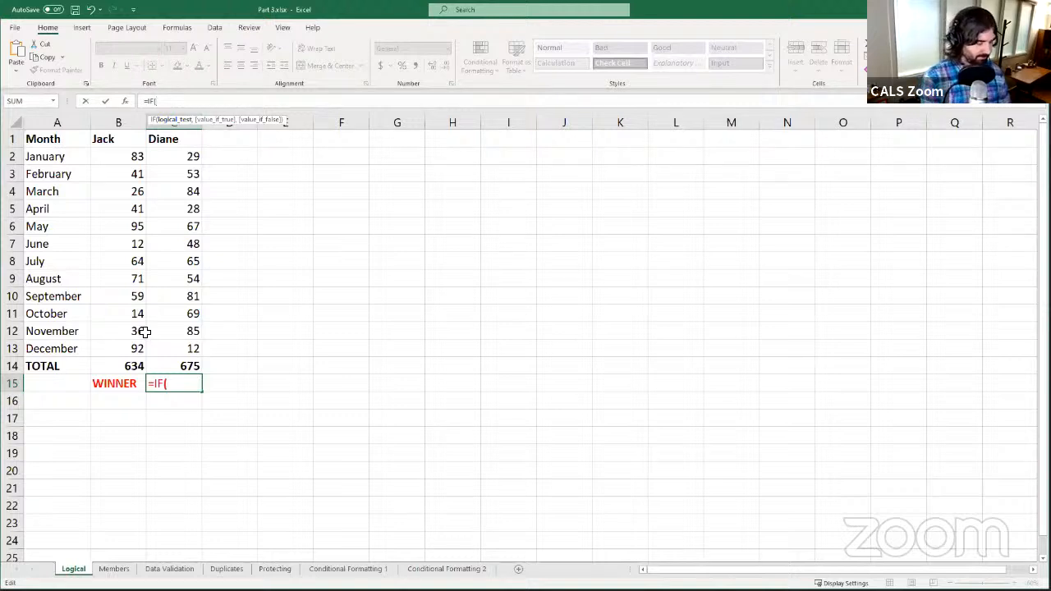
# - Enter B14>C14 as the IF logical test, comparing Jack's and Diane's totals
pyautogui.write('B14')
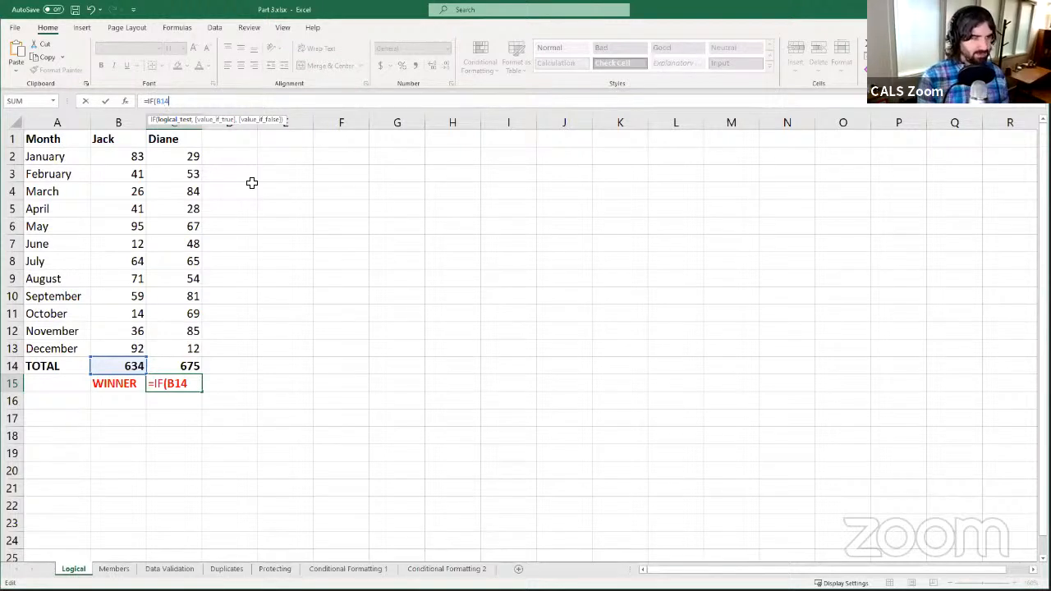
pyautogui.write('>')
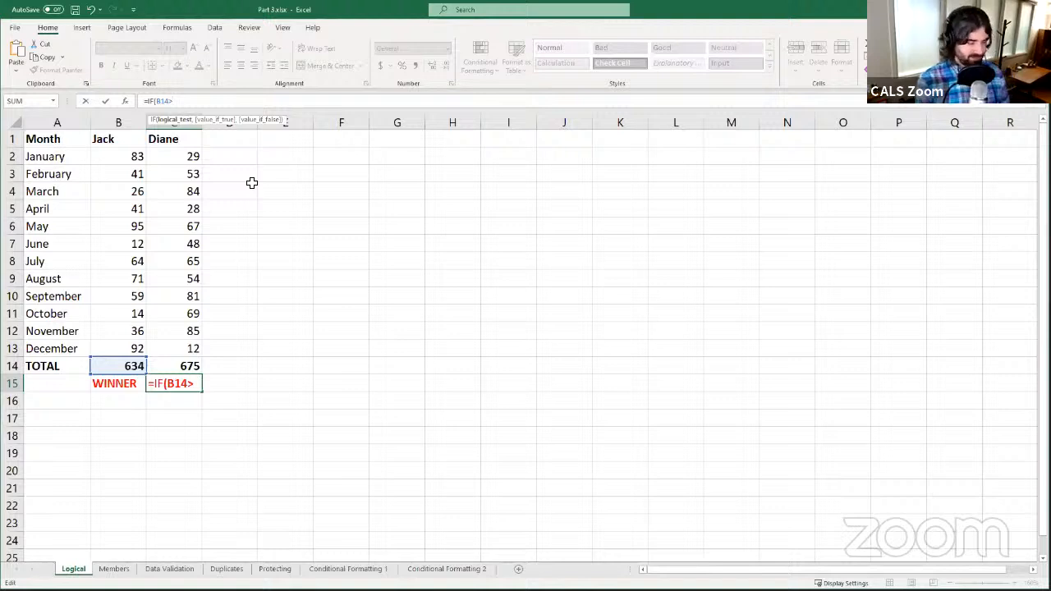
pyautogui.write('C14')
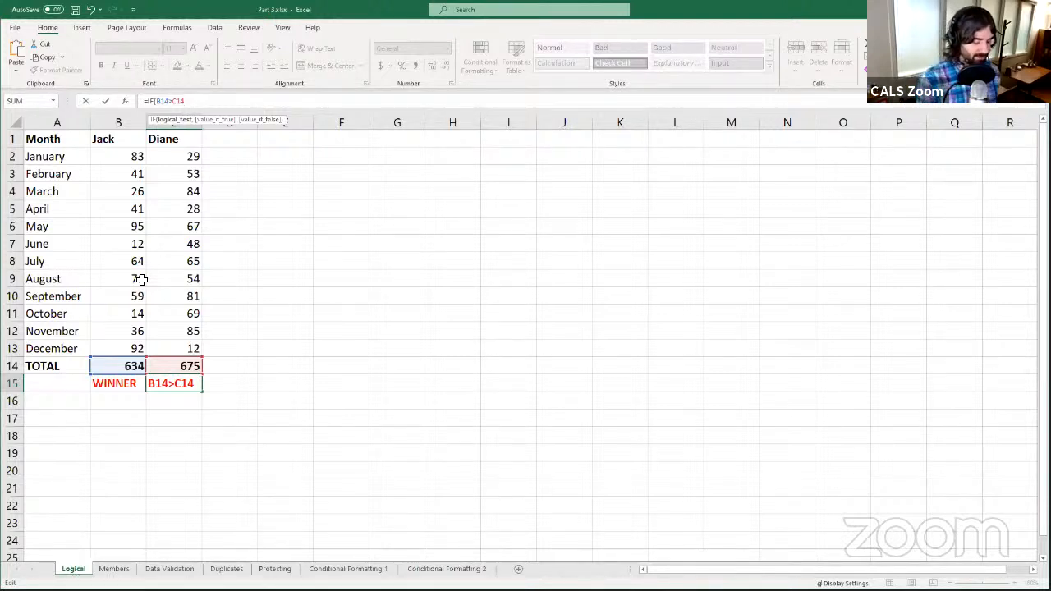
pyautogui.write(',')
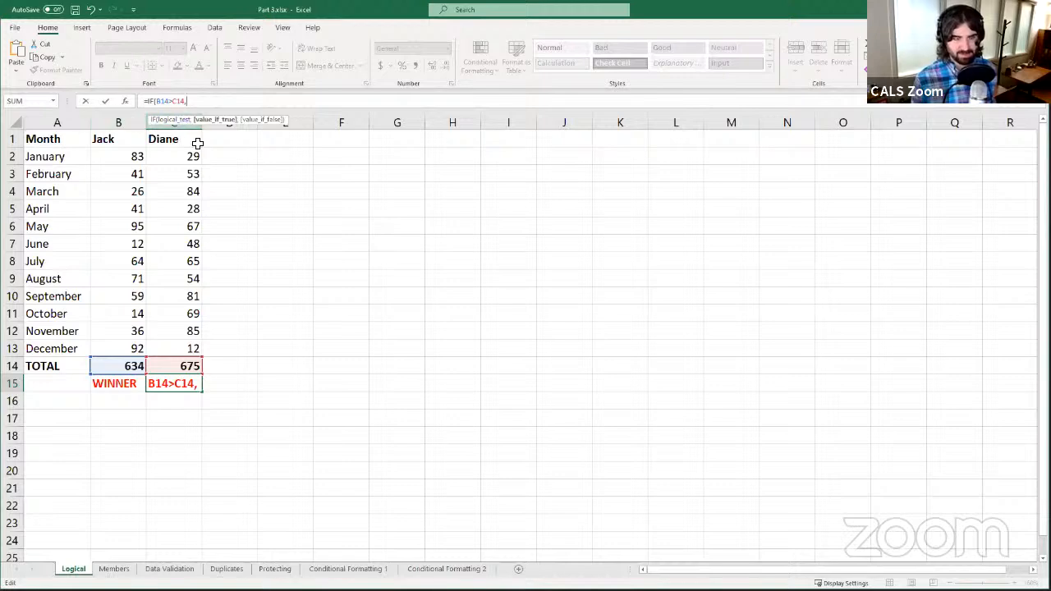
pyautogui.scroll(-1, 328, 195)
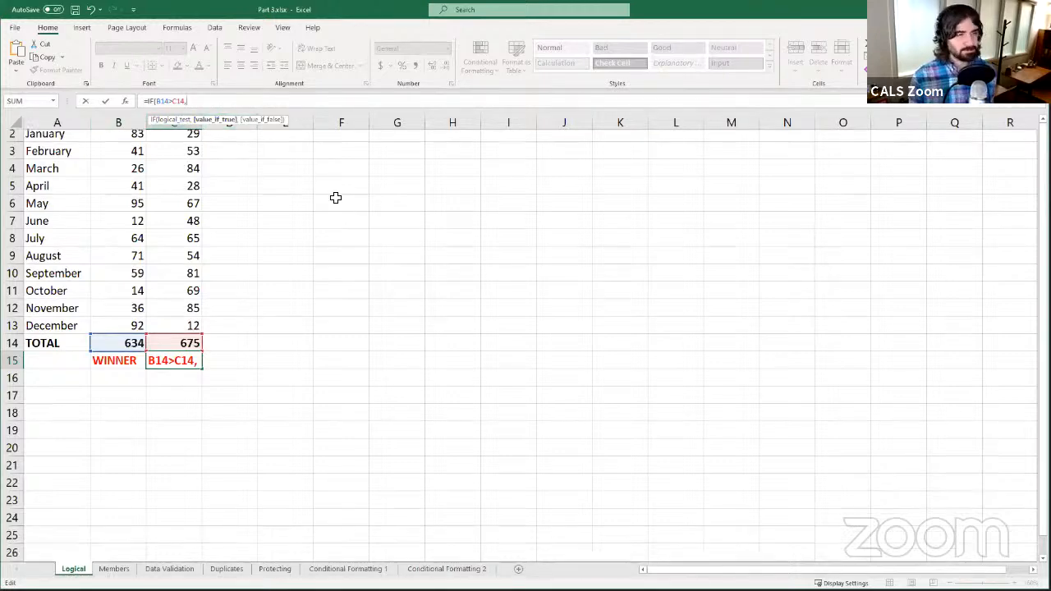
pyautogui.scroll(1, 258, 184)
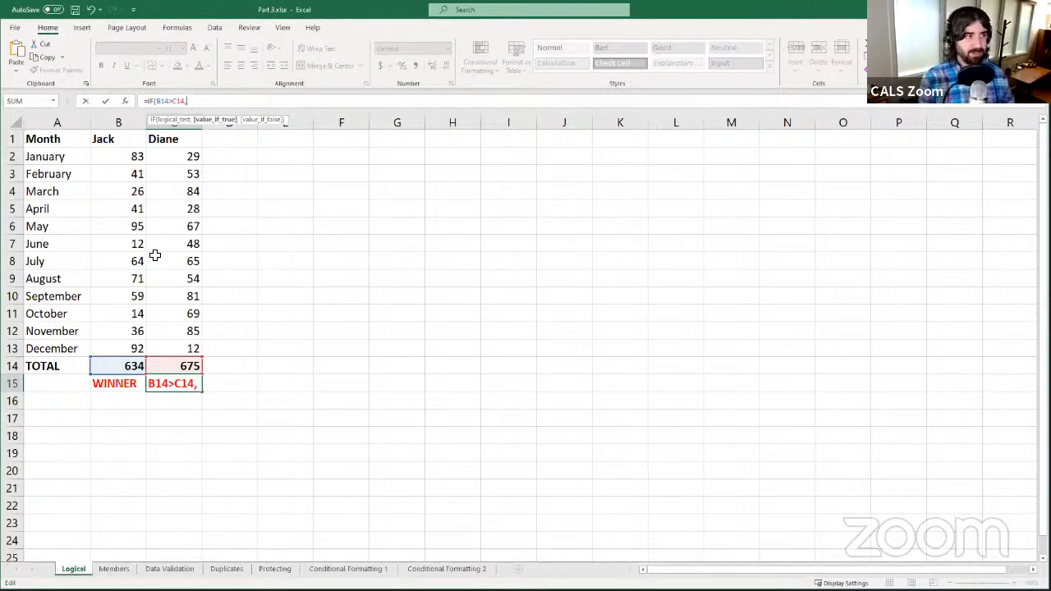
# - Enter "Jack" as the value_if_true argument, followed by a comma
pyautogui.write('"')
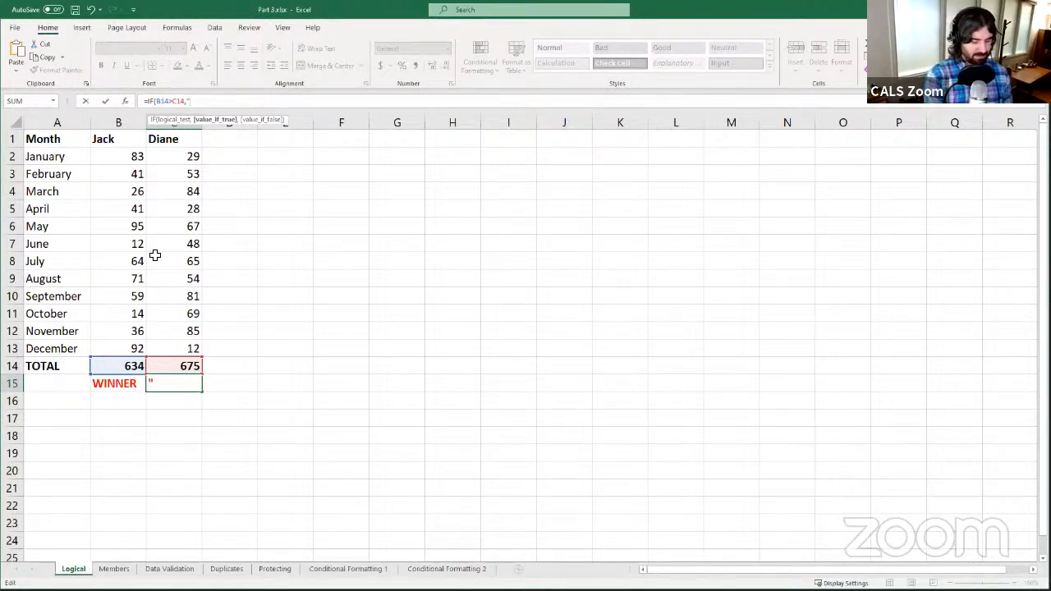
pyautogui.write('Jack')
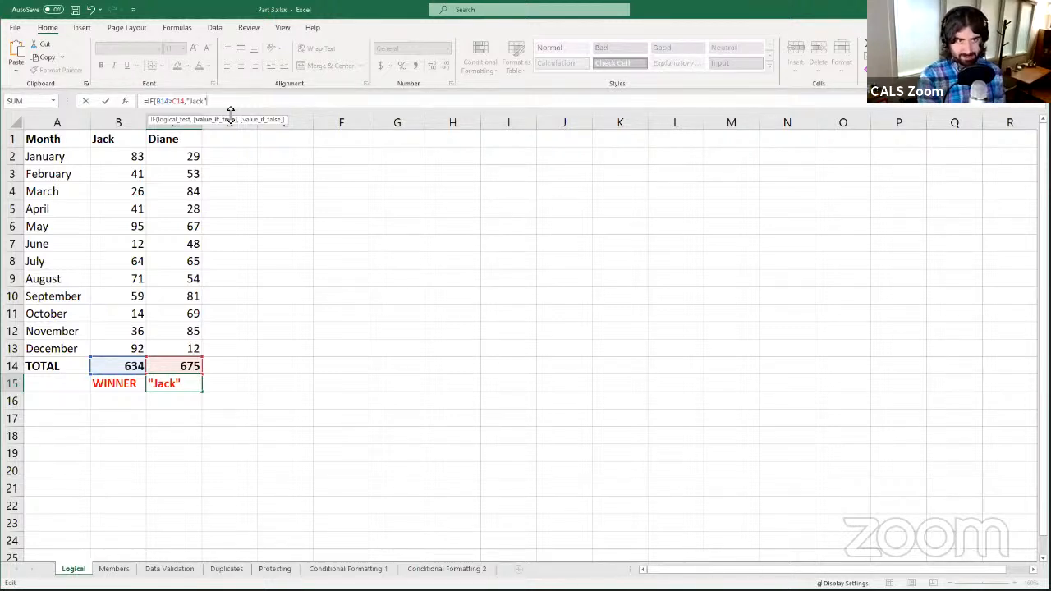
pyautogui.write(',"D')
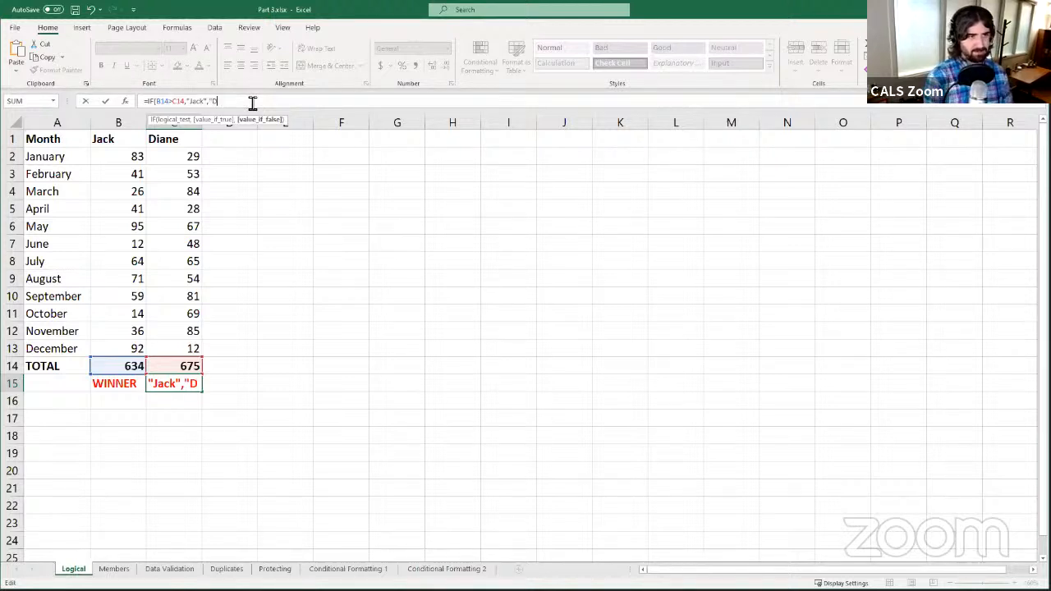
pyautogui.write('iane')
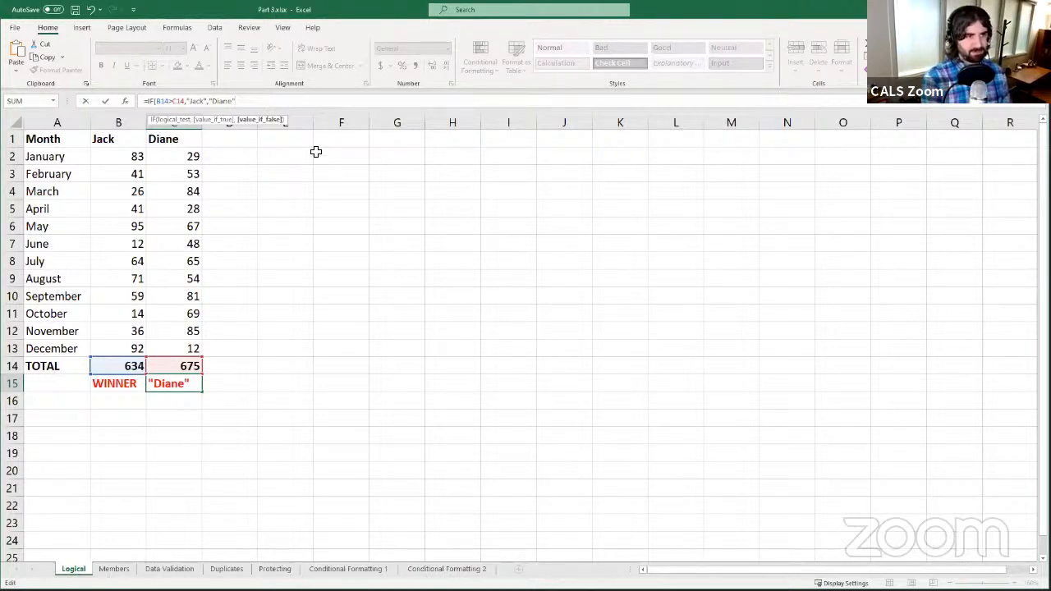
pyautogui.write(')')
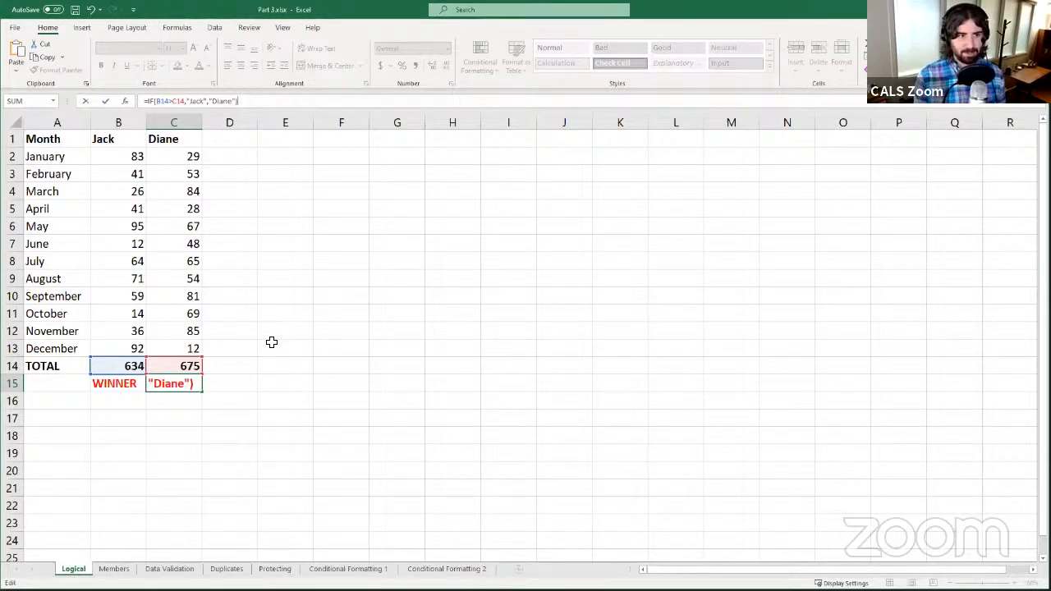
pyautogui.press('Return')
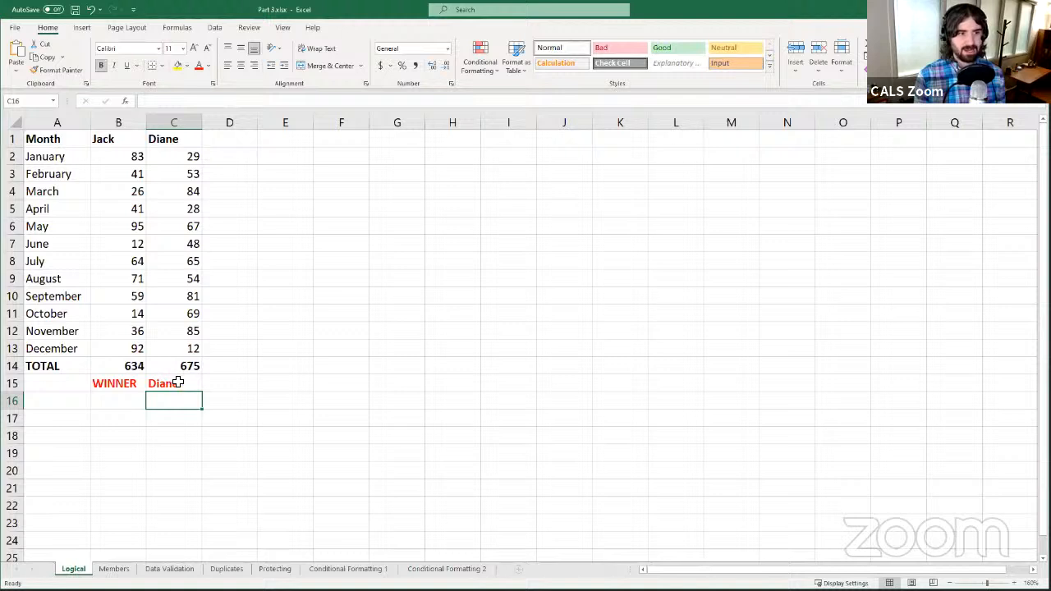
pyautogui.click(172, 382)
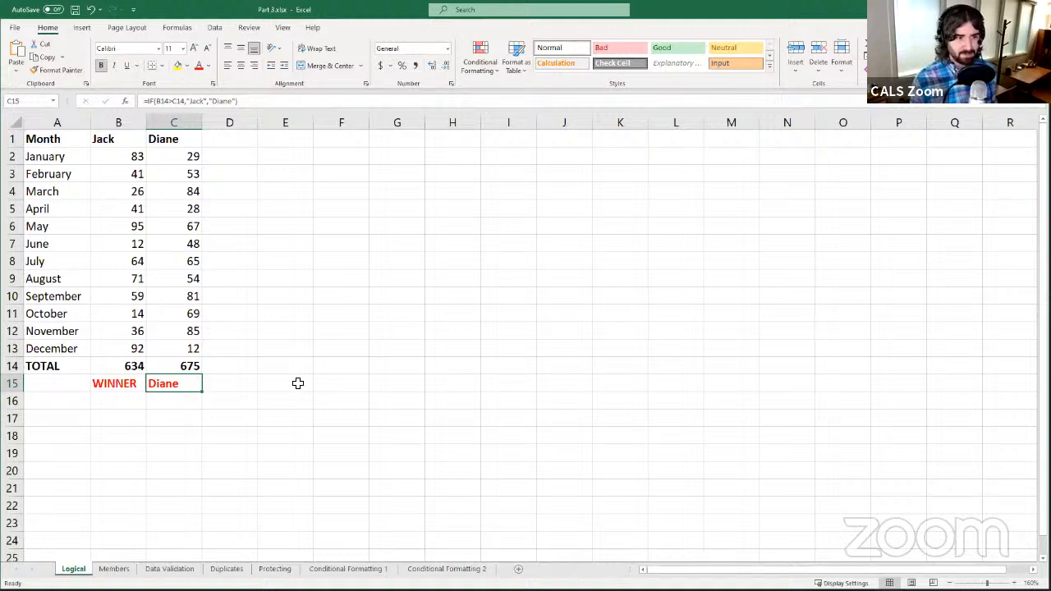
# - Change Jack's December score in B13 to 150, making his total 692
pyautogui.click(120, 348)
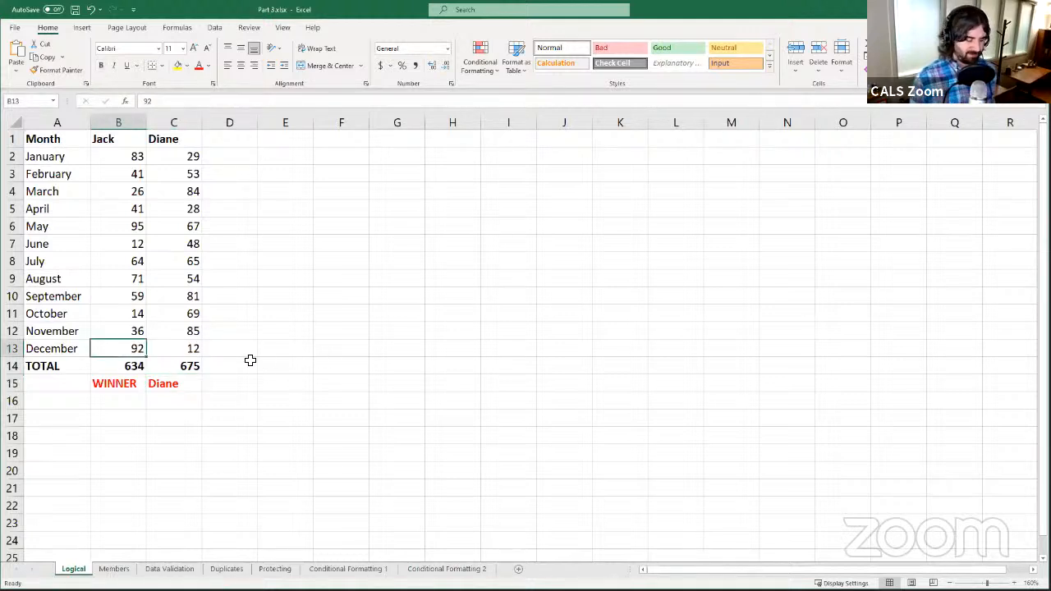
pyautogui.write('1')
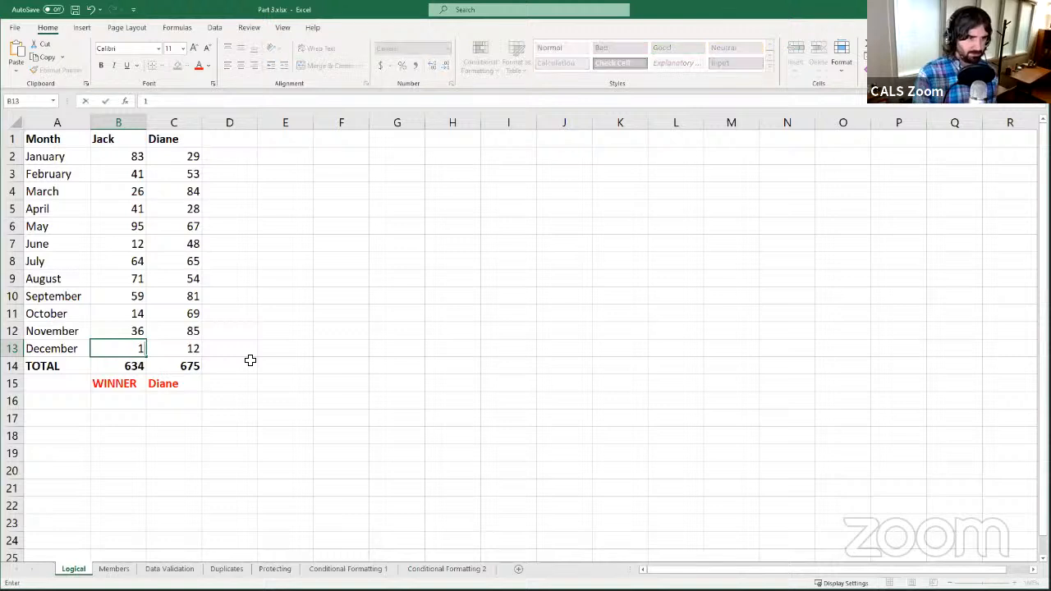
pyautogui.write('50')
pyautogui.press('Return')
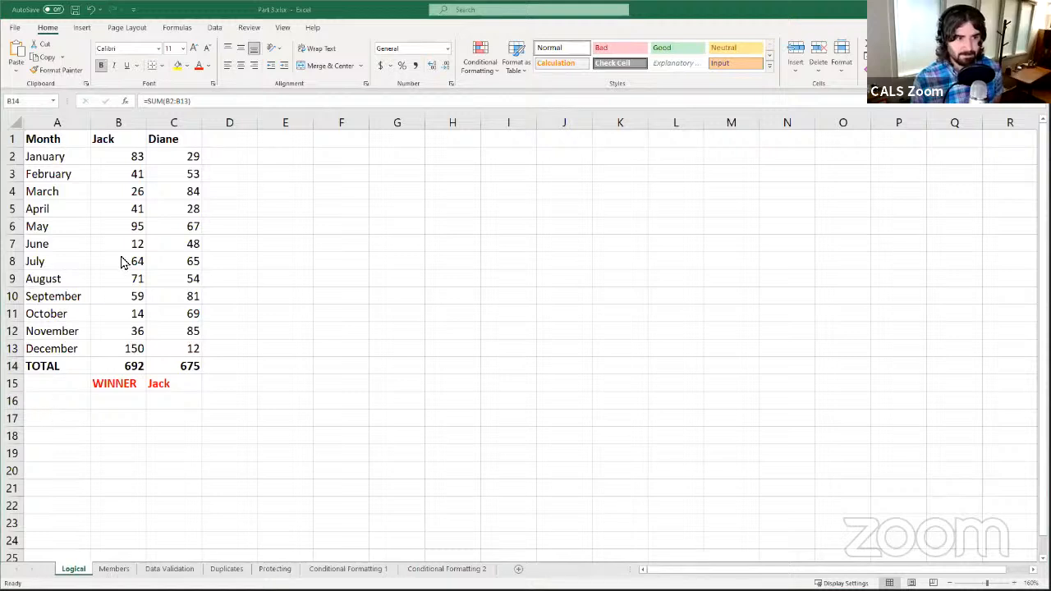
pyautogui.click(128, 350)
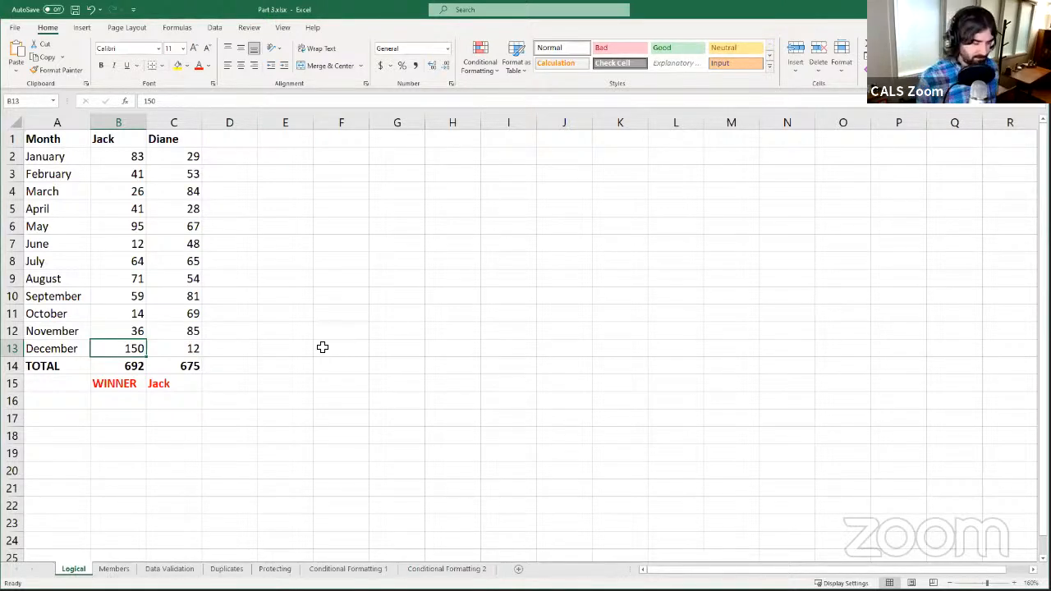
# - Set B13 to 133 so both totals tie at 675, then select C15
pyautogui.write('1')
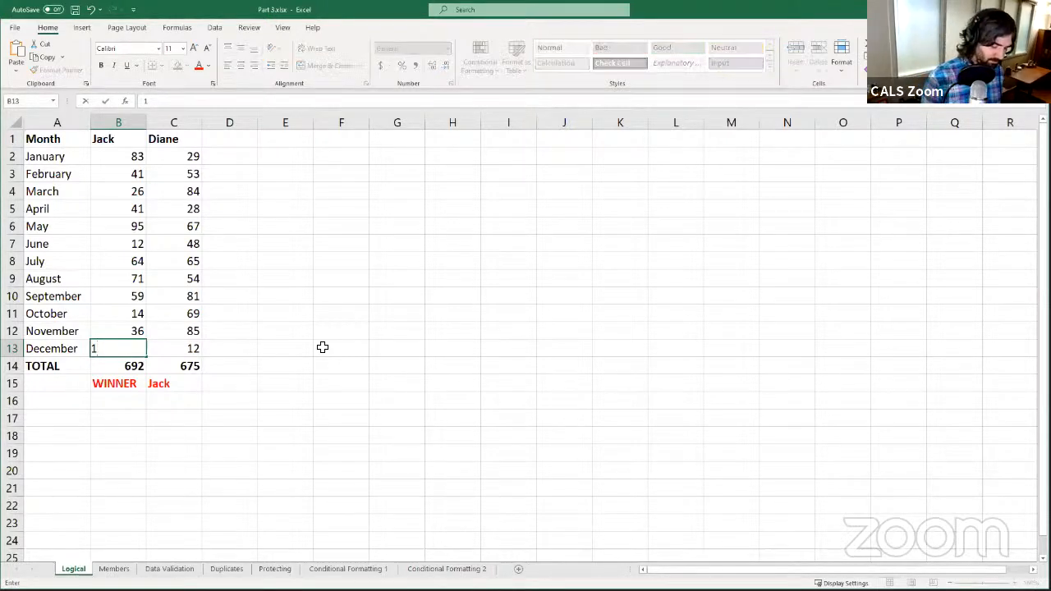
pyautogui.write('33')
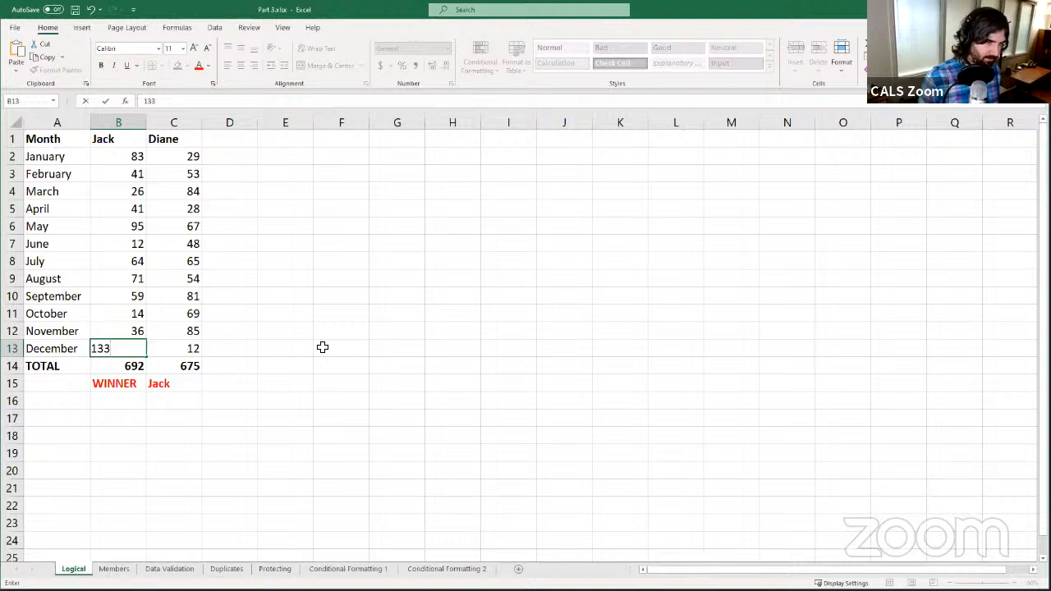
pyautogui.press('Return')
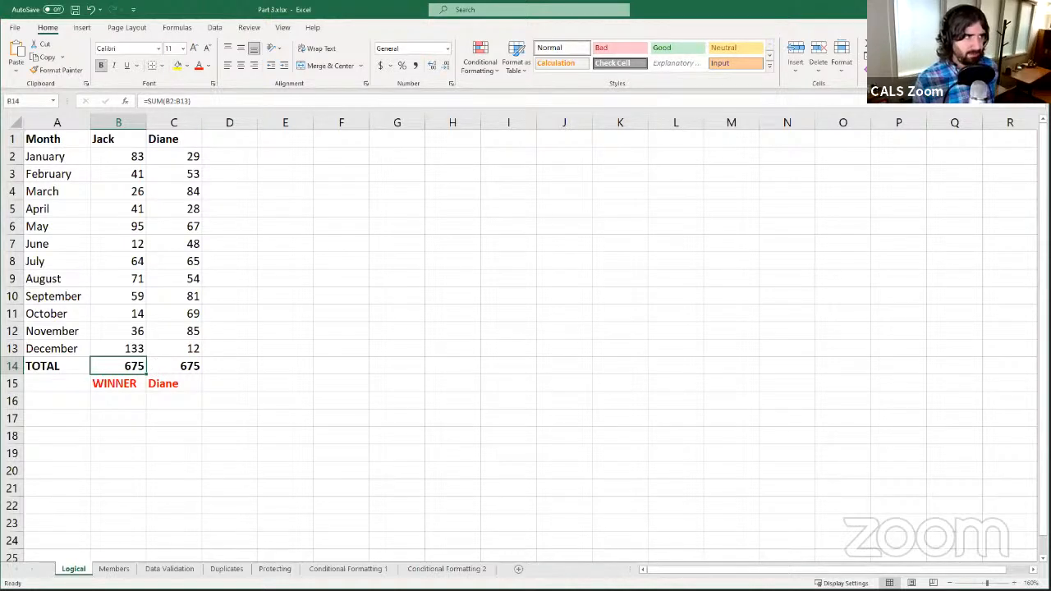
pyautogui.click(183, 383)
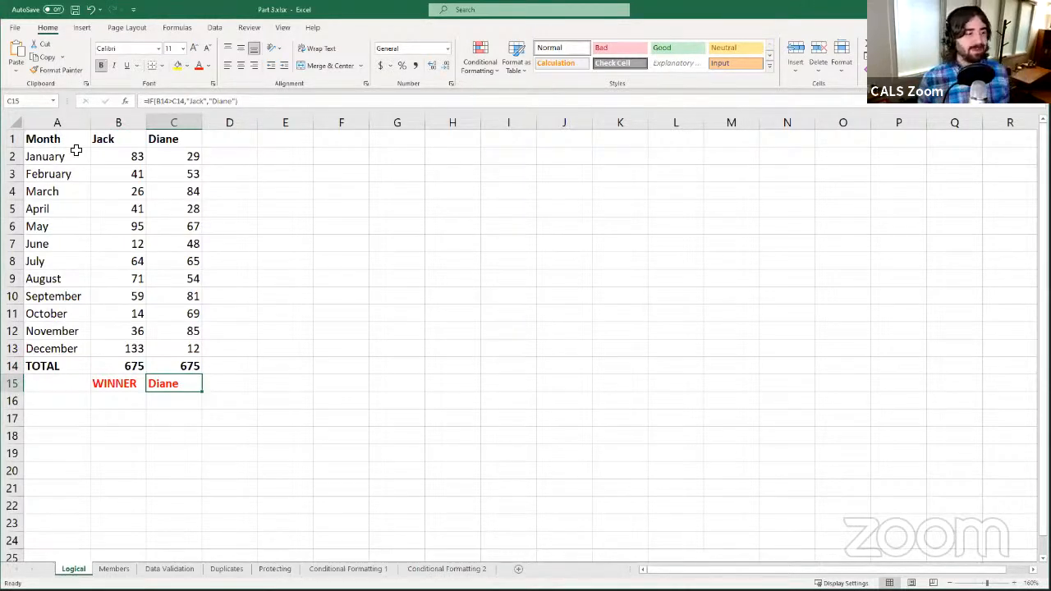
pyautogui.click(198, 104)
pyautogui.click(184, 105)
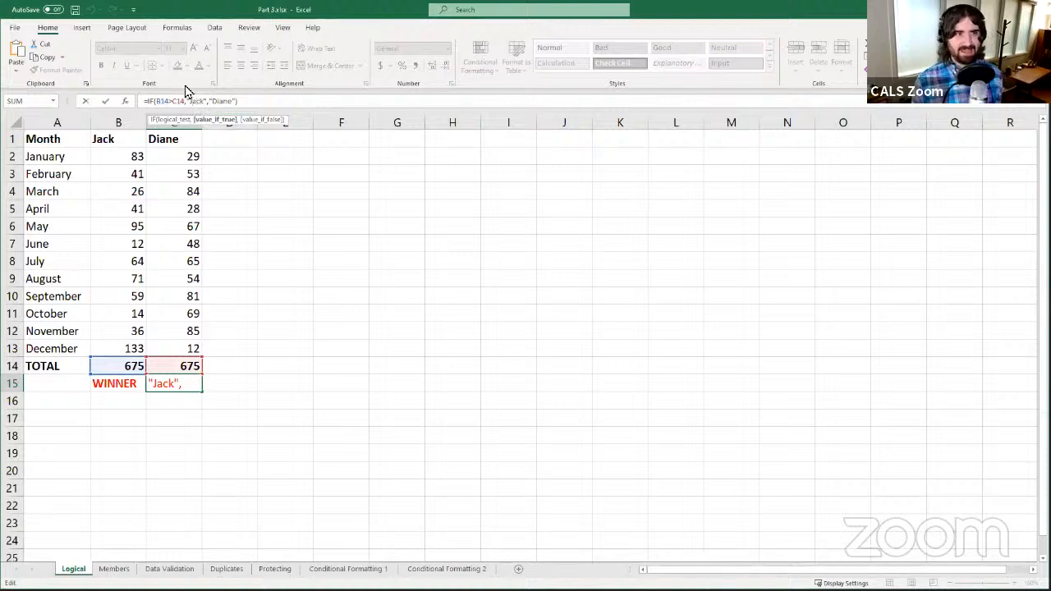
pyautogui.click(213, 101)
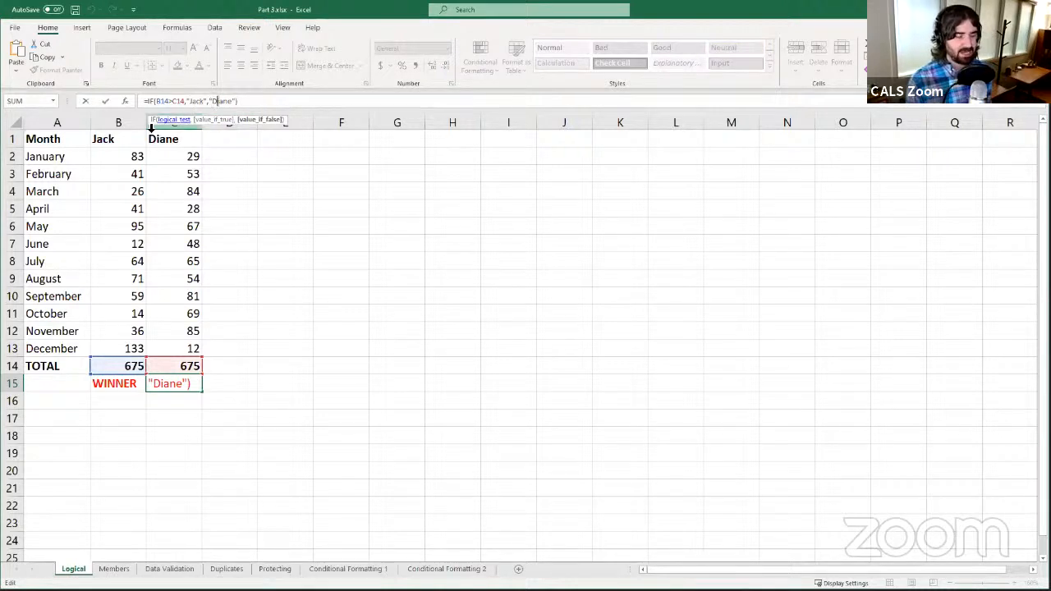
pyautogui.click(186, 101)
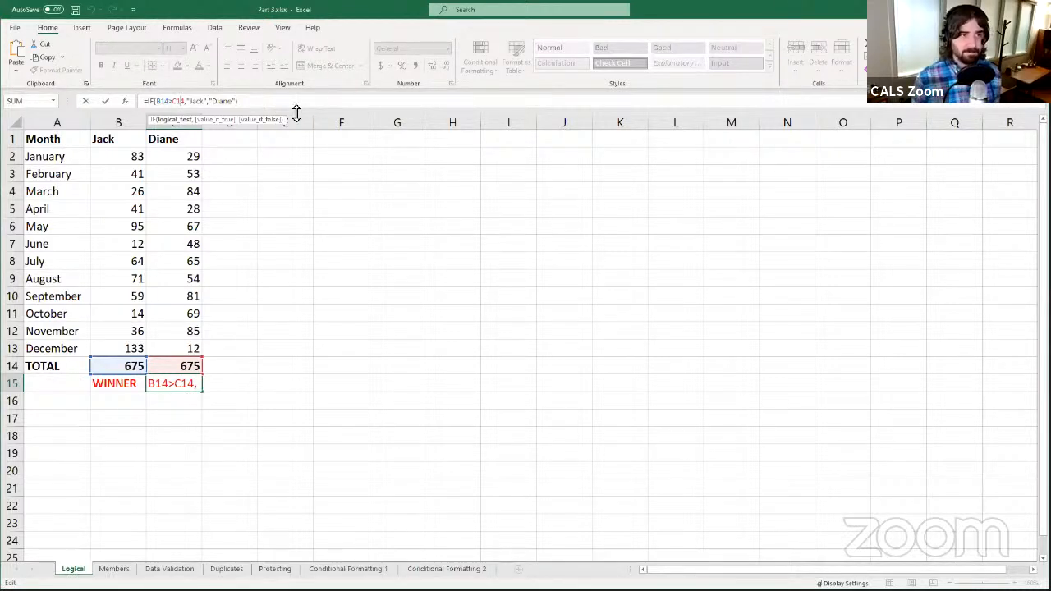
pyautogui.click(105, 100)
pyautogui.click(204, 414)
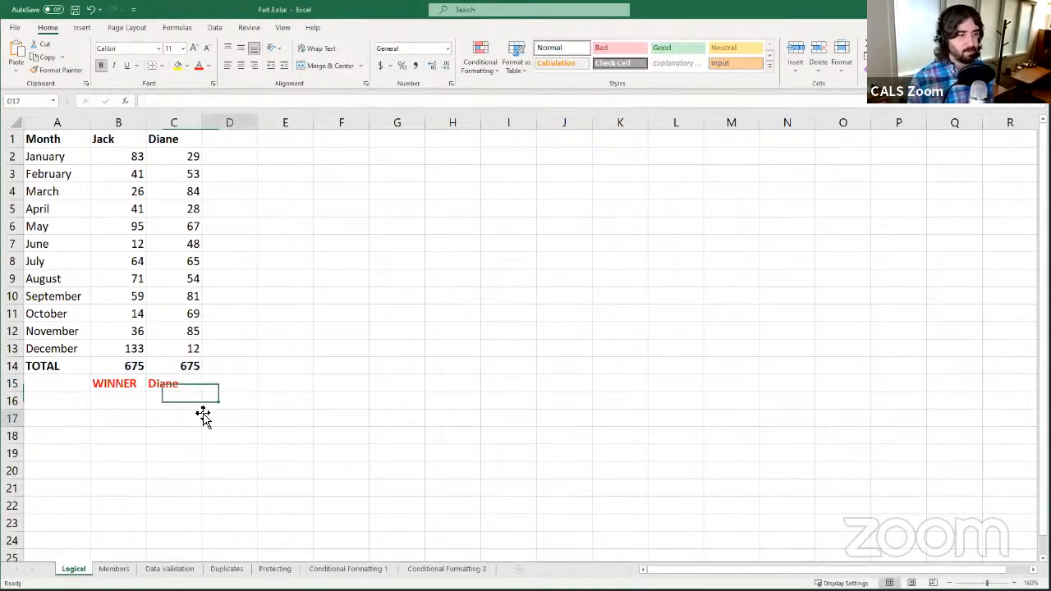
pyautogui.click(186, 395)
pyautogui.click(179, 384)
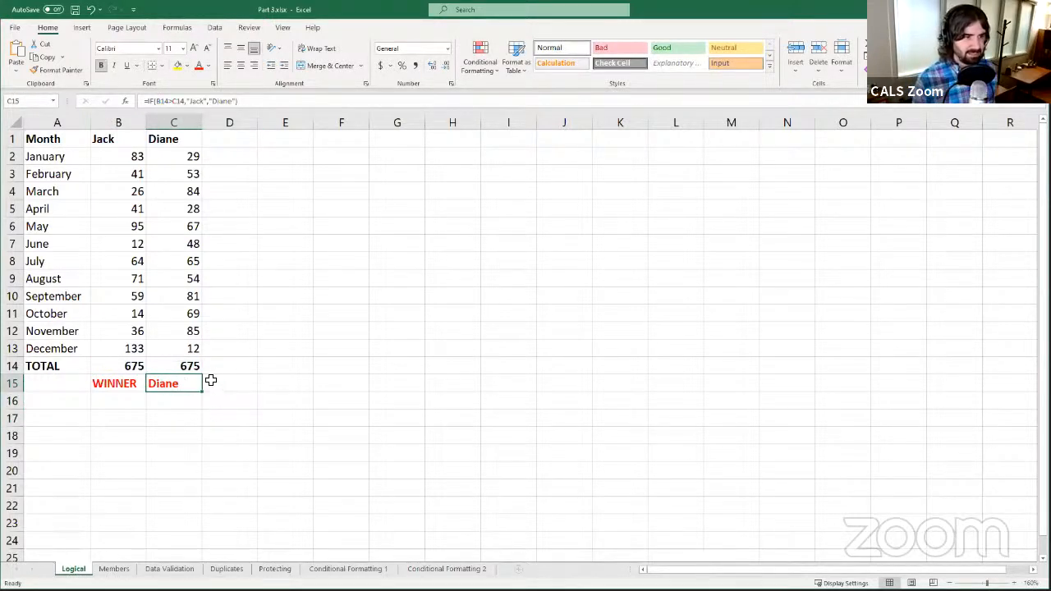
# - Place the caret in C15's formula right after the = sign
pyautogui.click(261, 101)
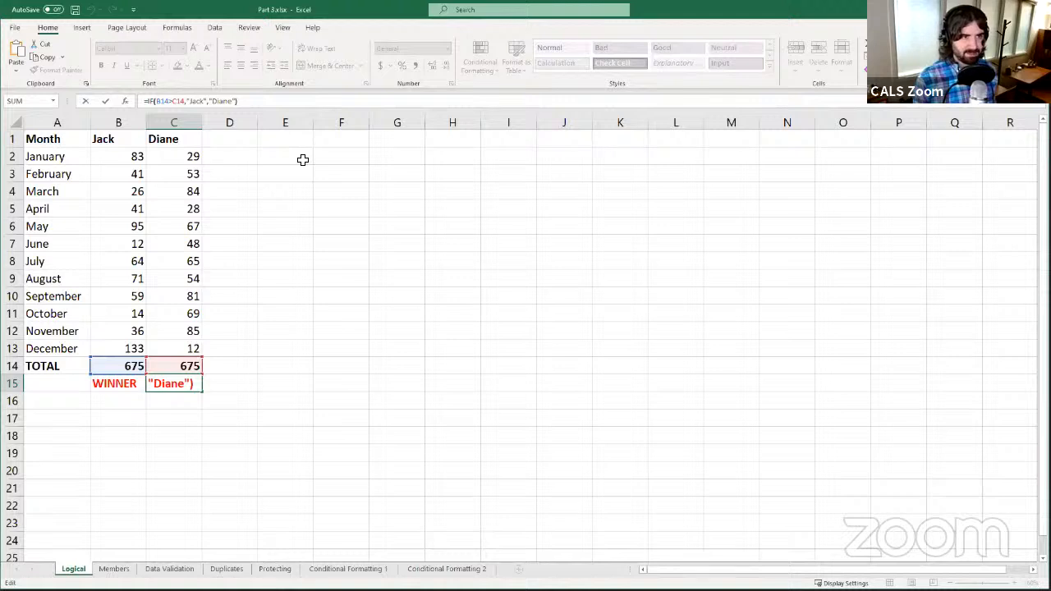
pyautogui.press('Left')
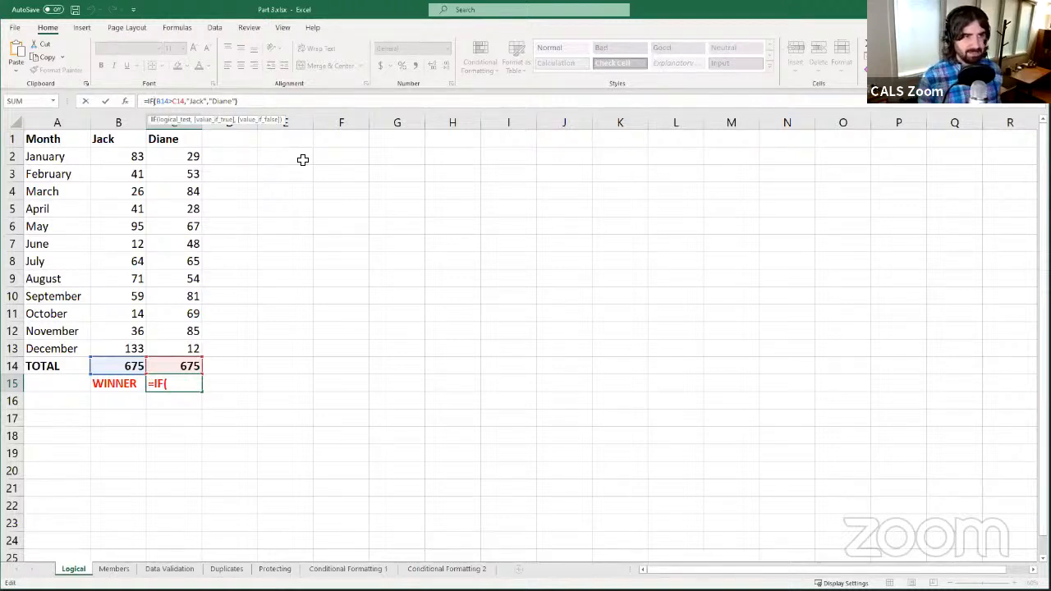
pyautogui.press('Right')
pyautogui.press('Right')
pyautogui.press('Right')
pyautogui.press('Right')
pyautogui.press('Right')
pyautogui.press('Right')
pyautogui.press('Right')
pyautogui.press('Right')
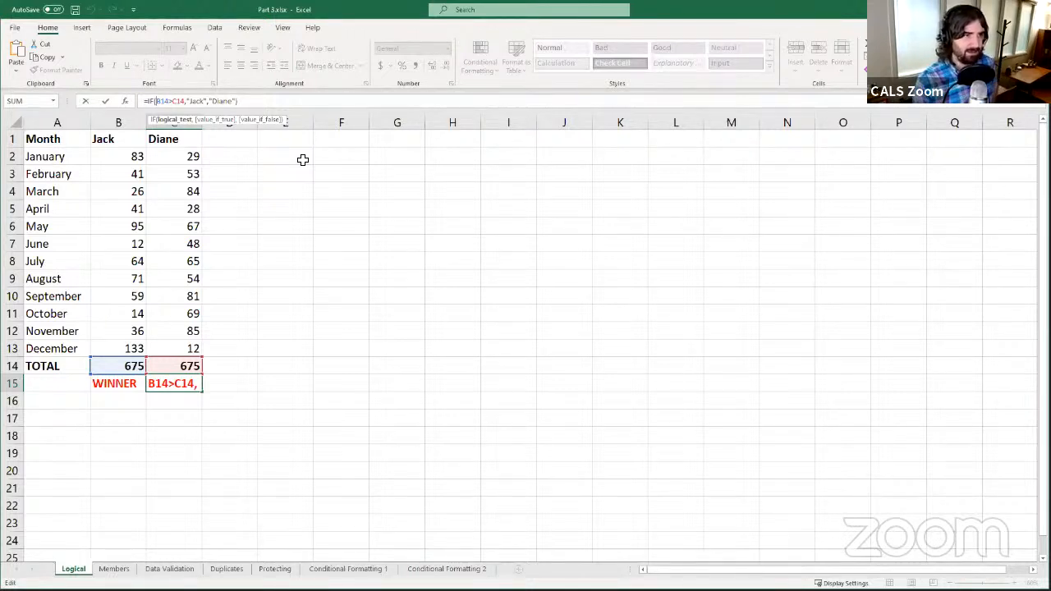
pyautogui.press('Left')
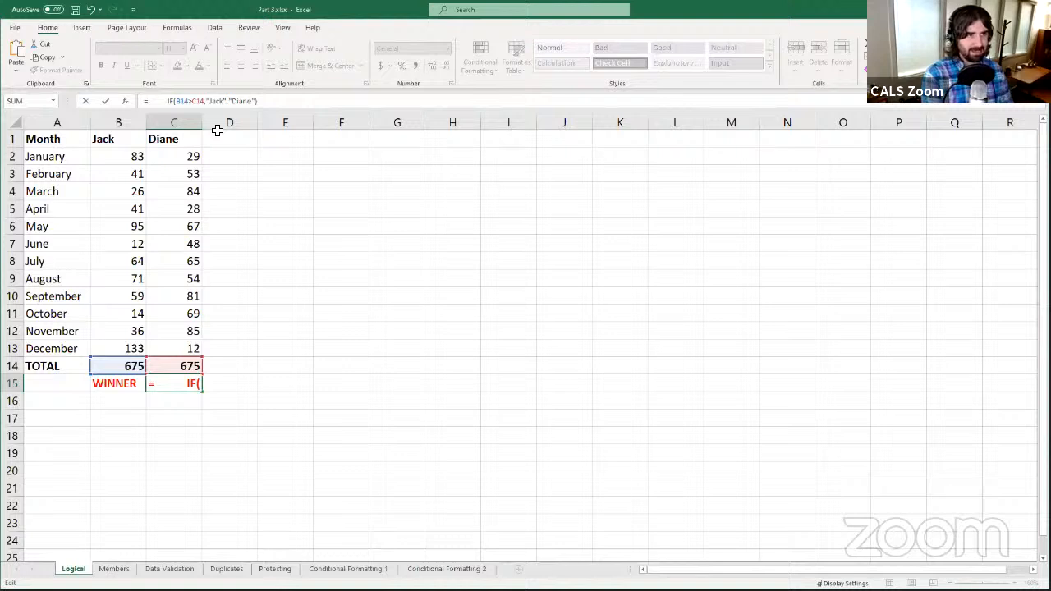
# - Insert a new IF testing B14=C14 at the front of the WINNER formula
pyautogui.write('IF')
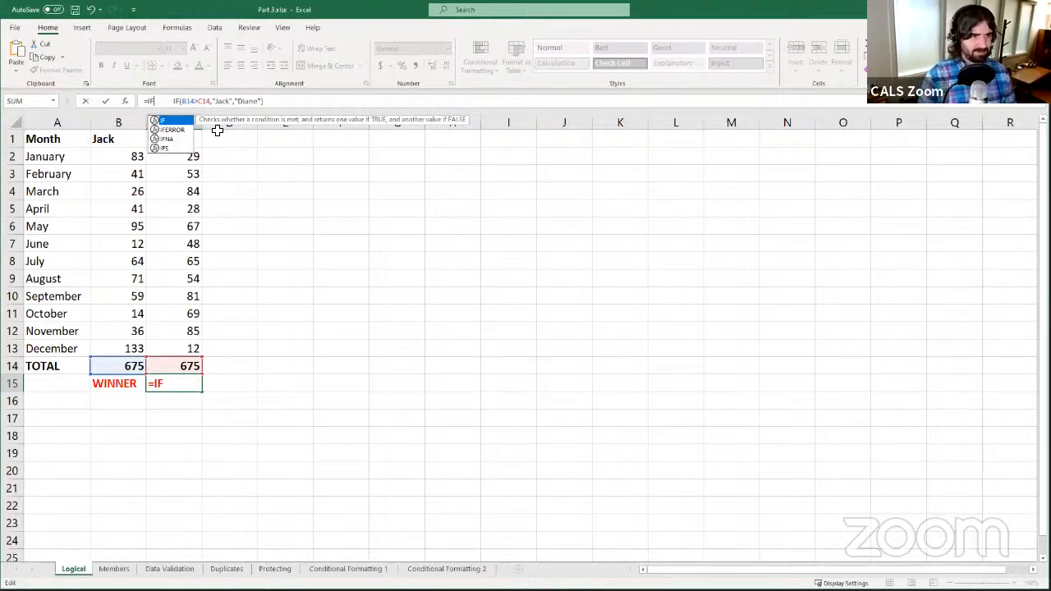
pyautogui.write('(')
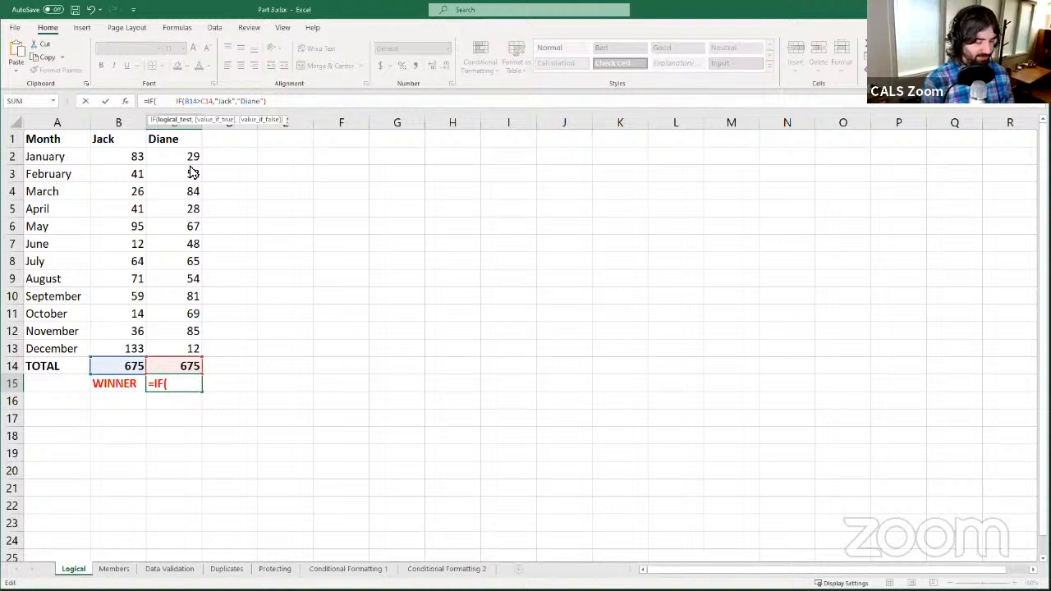
pyautogui.write('C14')
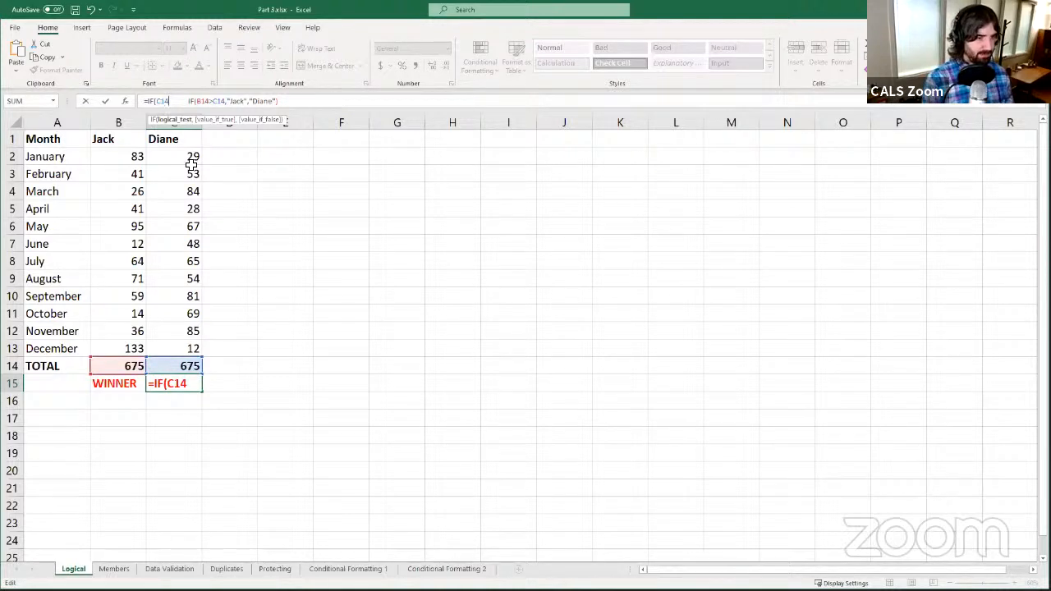
pyautogui.press('BackSpace')
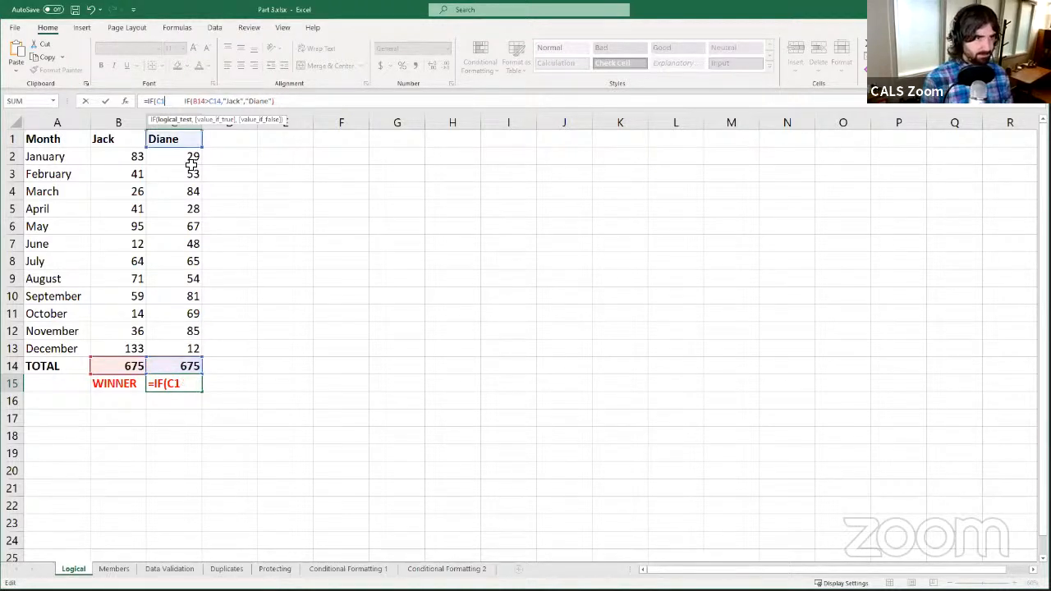
pyautogui.press('BackSpace')
pyautogui.press('BackSpace')
pyautogui.write('B')
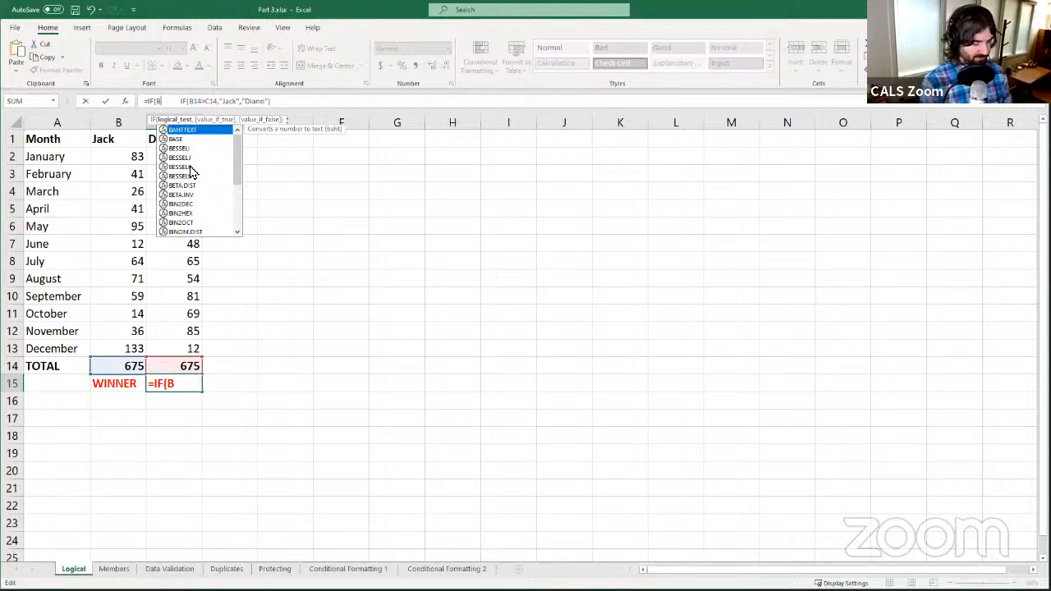
pyautogui.write('14')
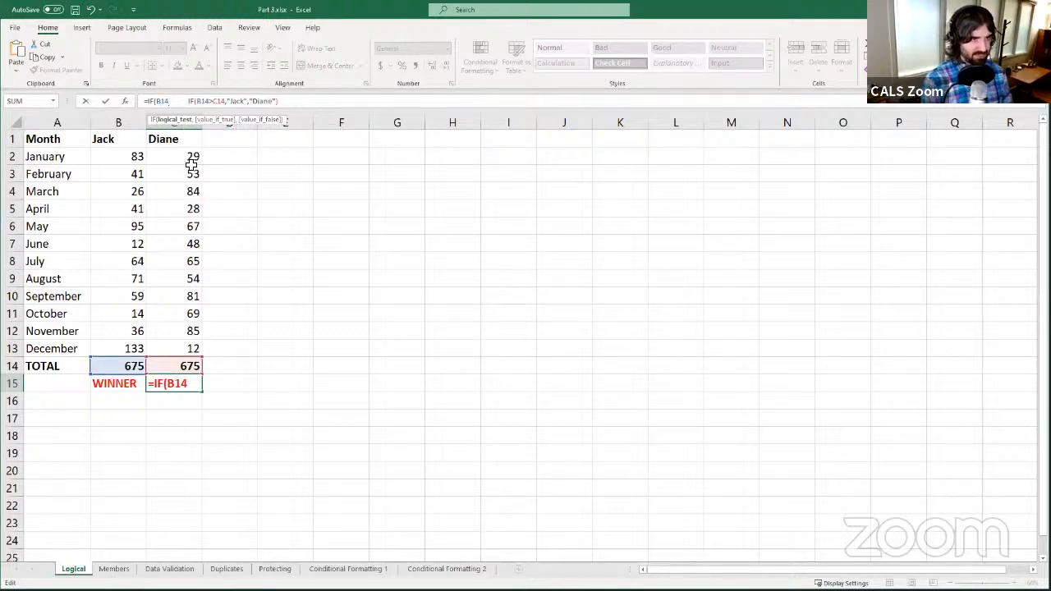
pyautogui.write('=')
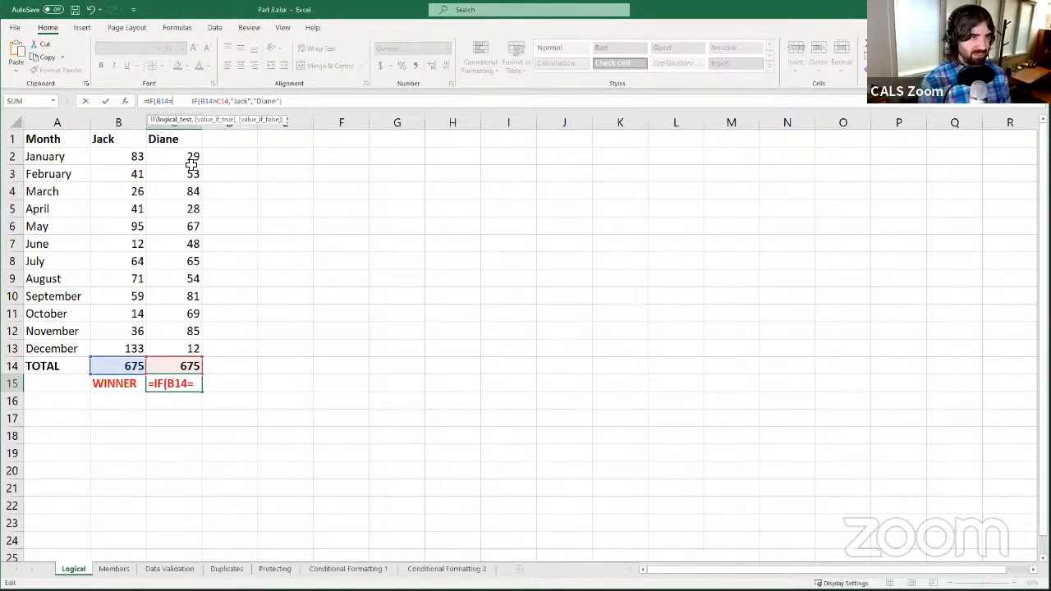
pyautogui.write('C')
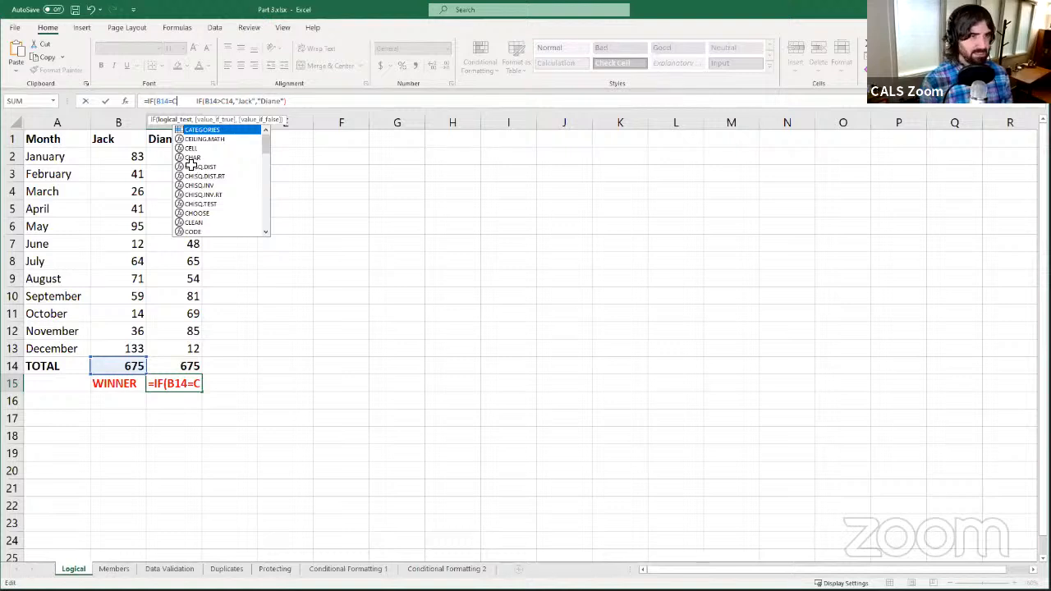
pyautogui.write('14')
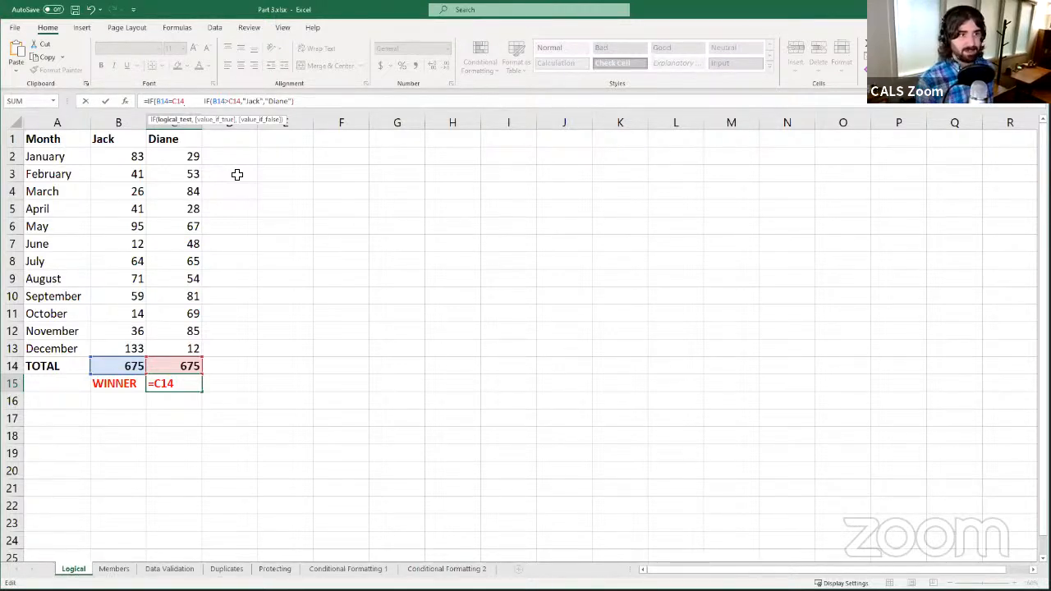
pyautogui.write(',')
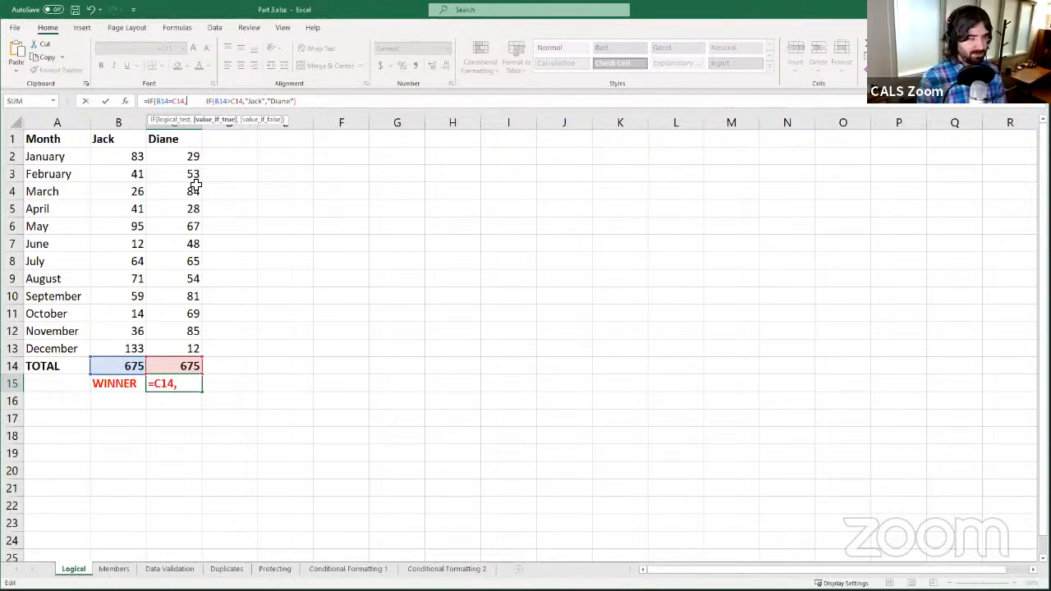
# - Add "Tie" as that IF's true value, fixing the misspelling
pyautogui.write('"Time')
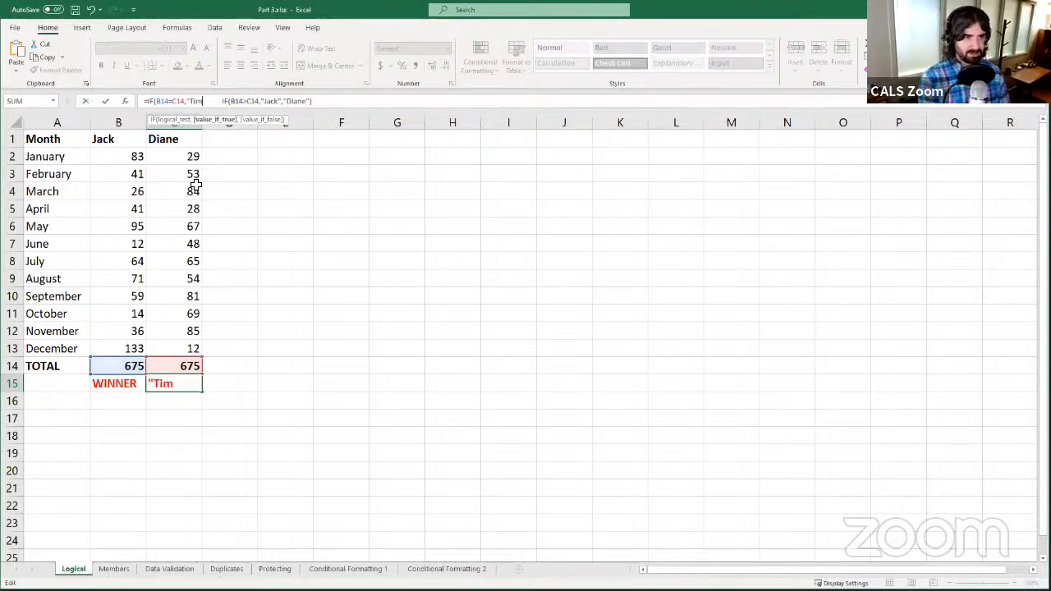
pyautogui.press('BackSpace')
pyautogui.press('BackSpace')
pyautogui.write('e"')
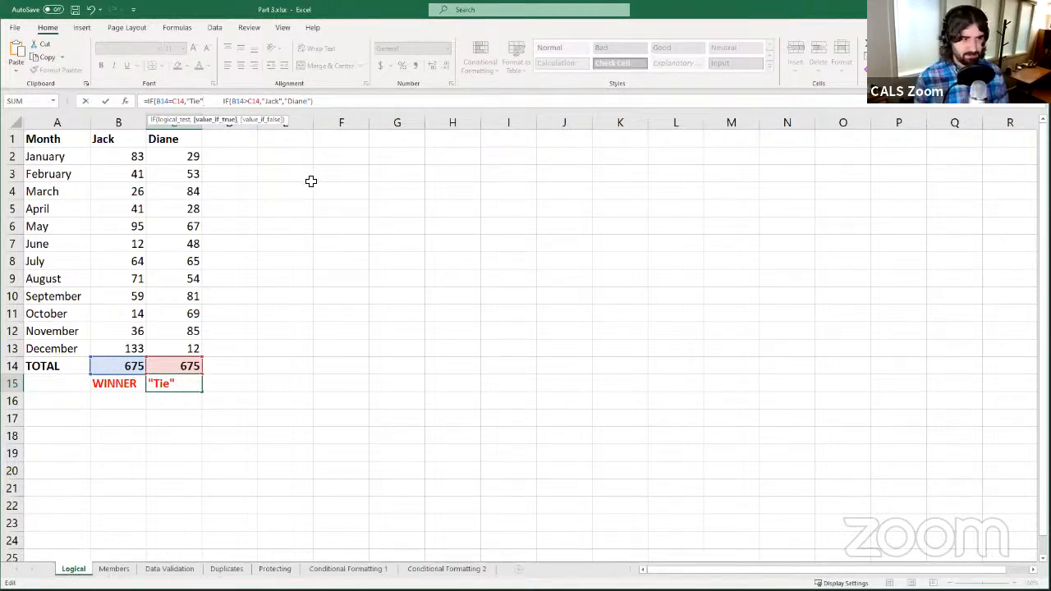
pyautogui.write(',')
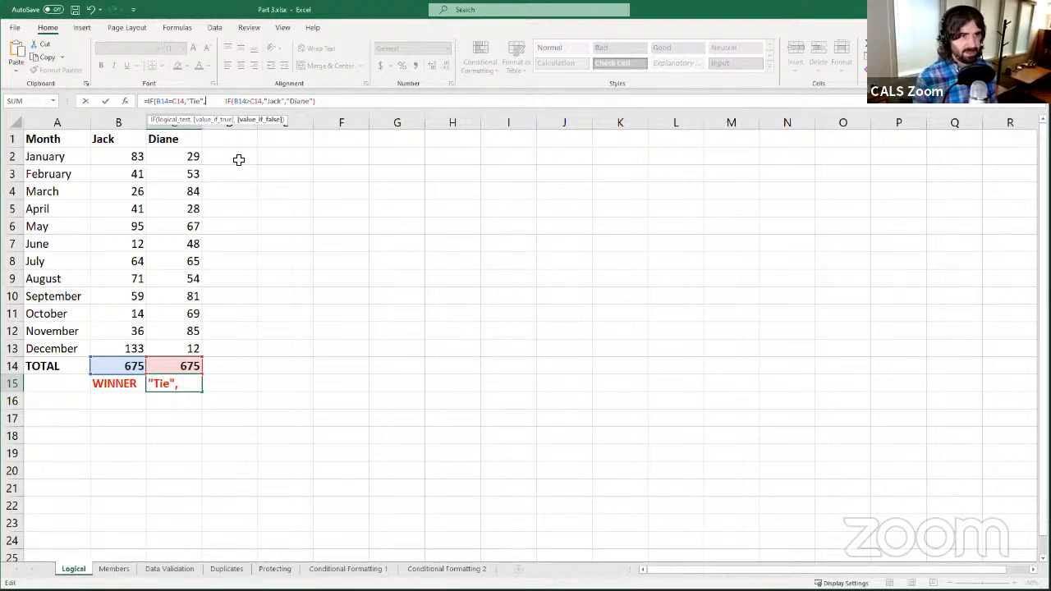
# - Complete C15 as =IF(B14=C14,"Tie",IF(B14>C14,"Jack","Diane")), removing spaces and closing the parenthesis
pyautogui.press('Delete')
pyautogui.press('Delete')
pyautogui.press('Delete')
pyautogui.press('Delete')
pyautogui.press('Delete')
pyautogui.press('Delete')
pyautogui.press('Delete')
pyautogui.press('Delete')
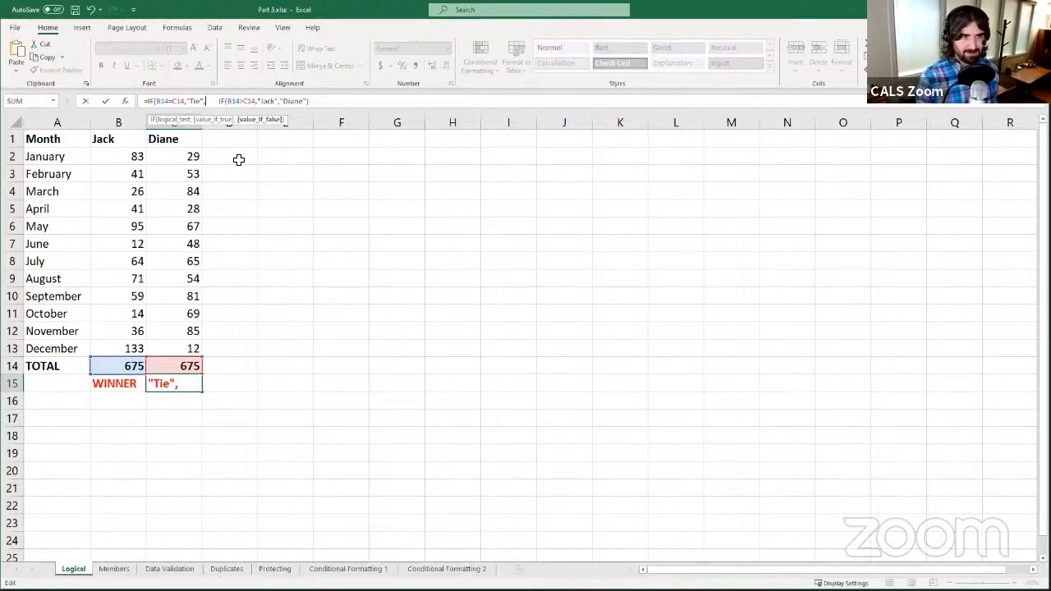
pyautogui.press('Delete')
pyautogui.press('Delete')
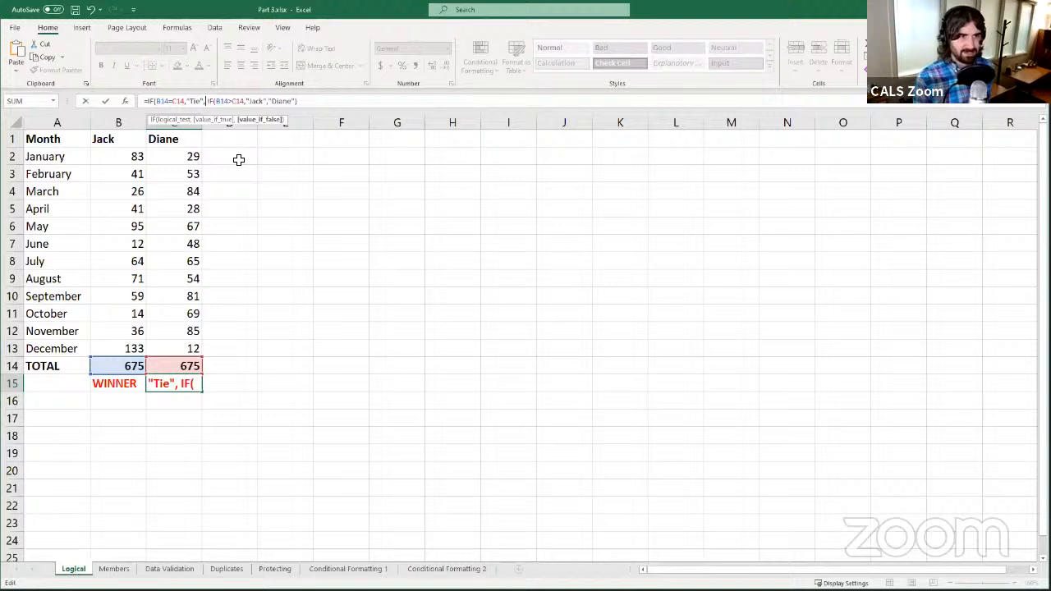
pyautogui.press('Delete')
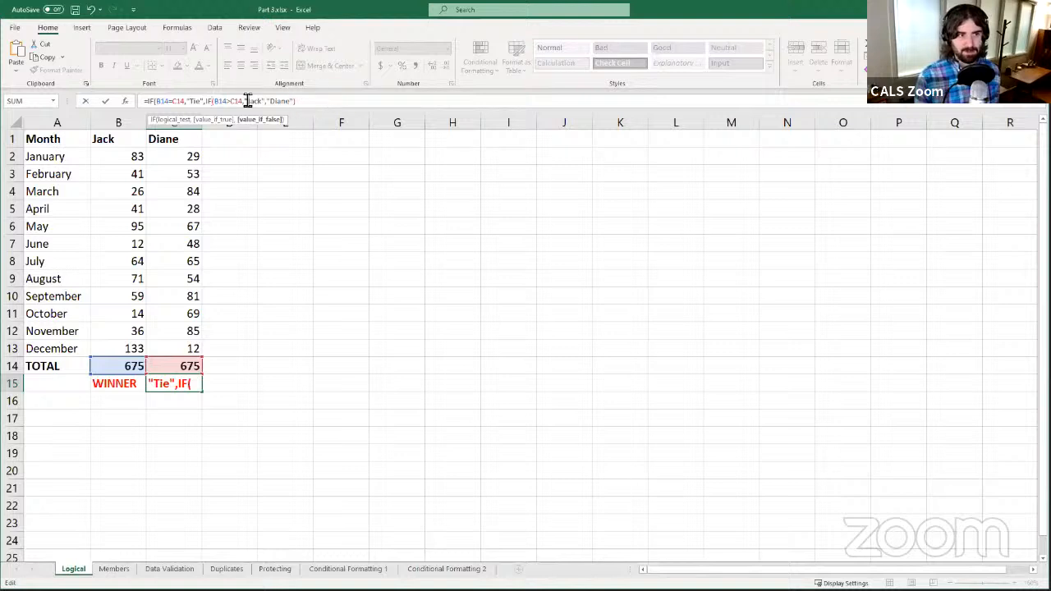
pyautogui.click(176, 101)
pyautogui.press('End')
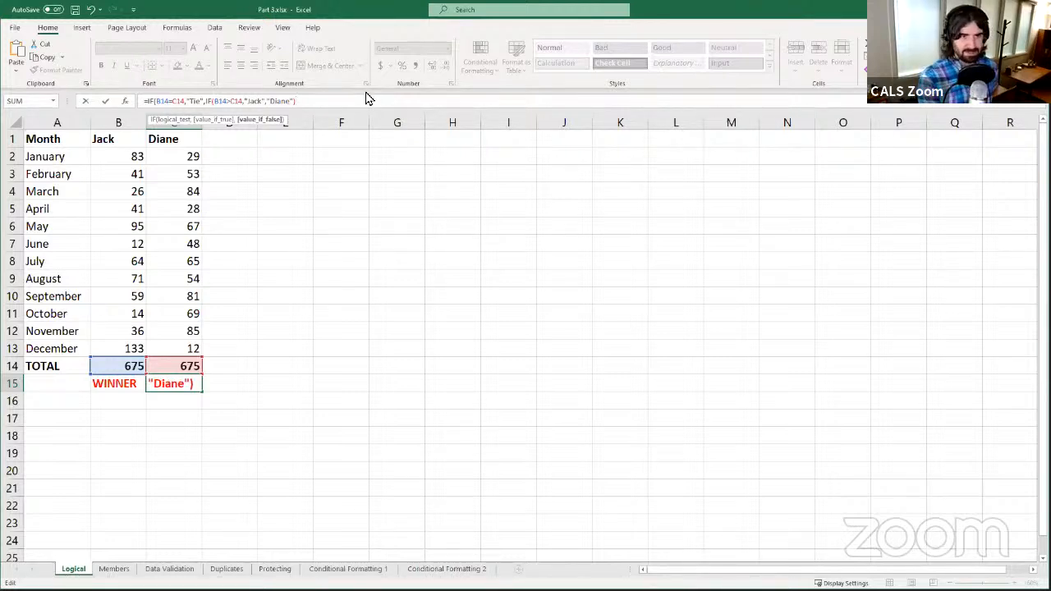
pyautogui.write(')')
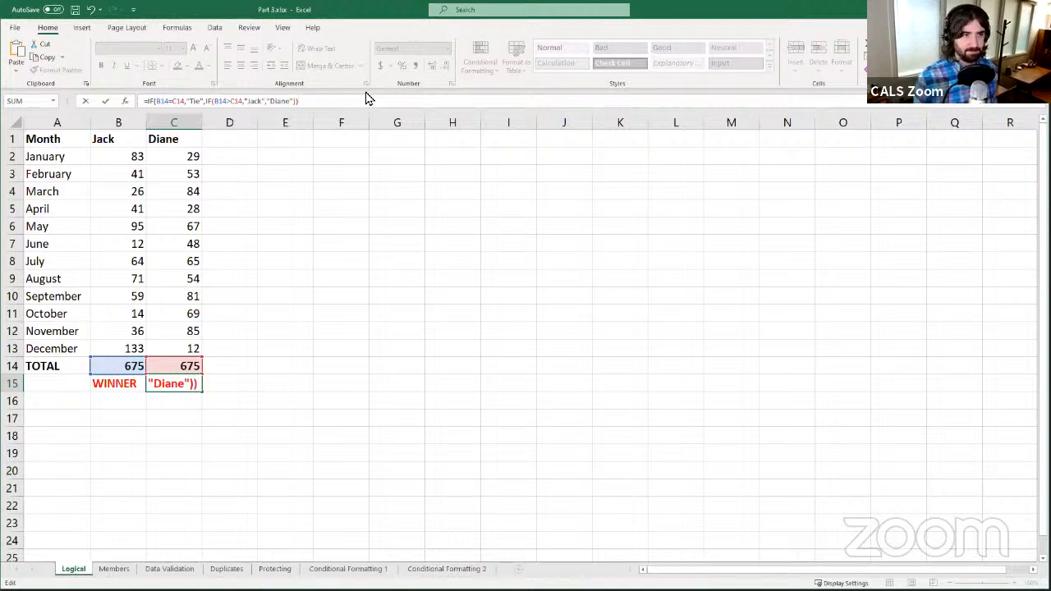
pyautogui.click(104, 101)
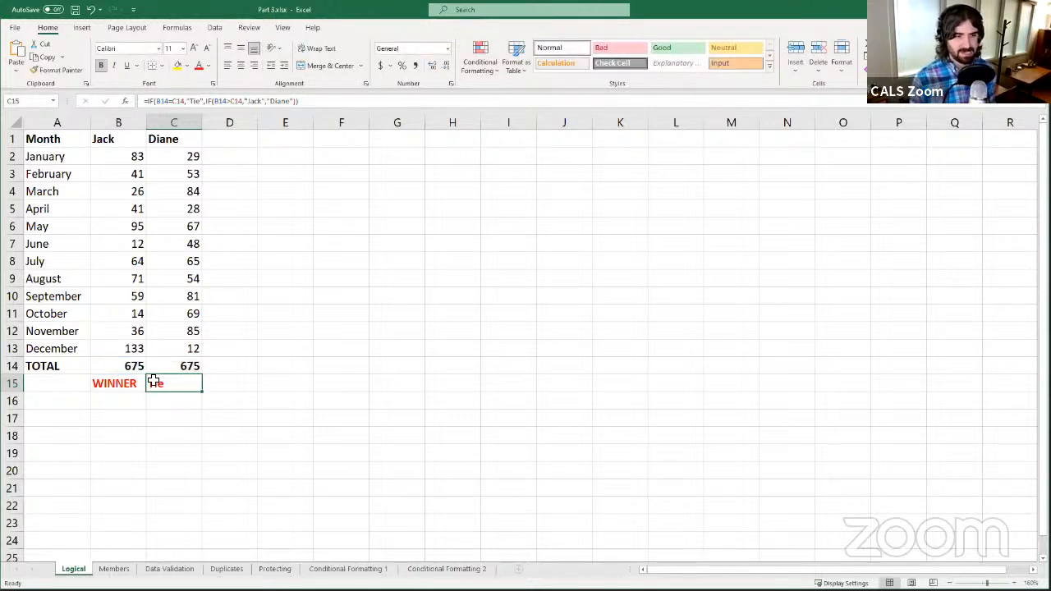
# - Enter 92, then 150, as Jack's December score in B13 to test the WINNER result
pyautogui.click(136, 347)
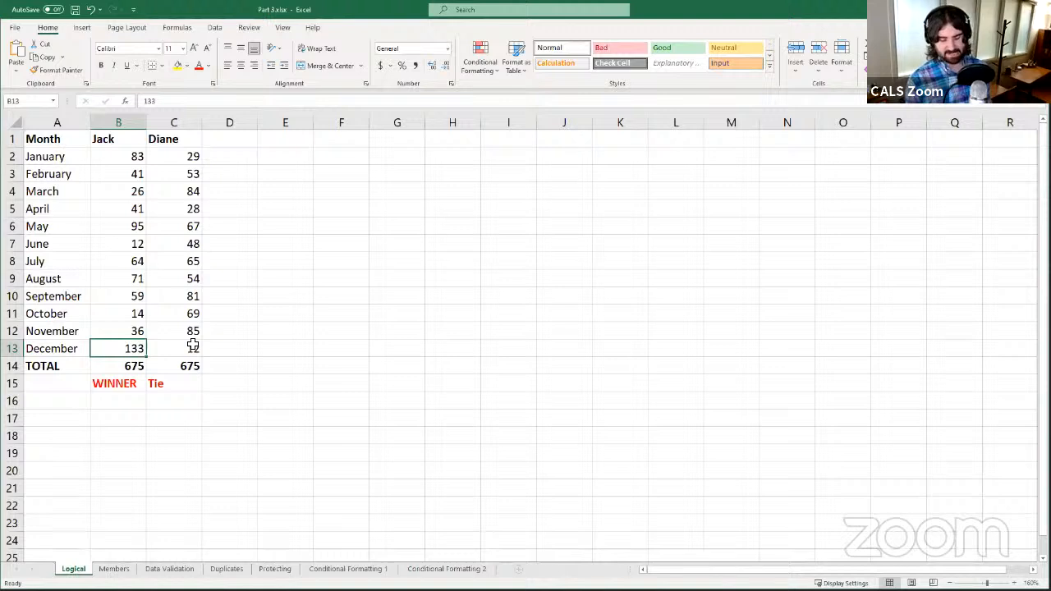
pyautogui.write('9')
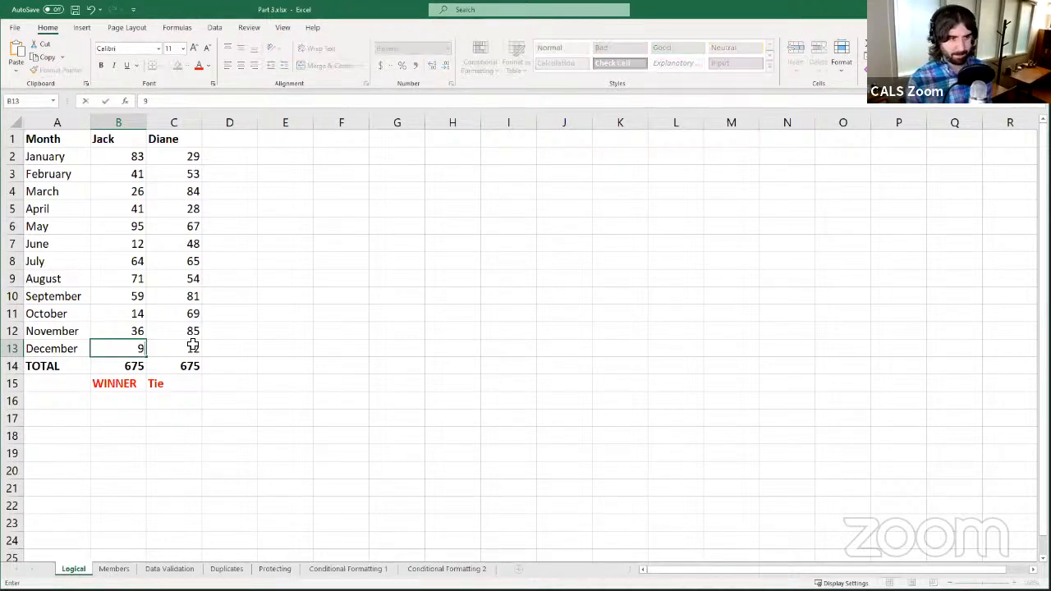
pyautogui.write('2')
pyautogui.press('Return')
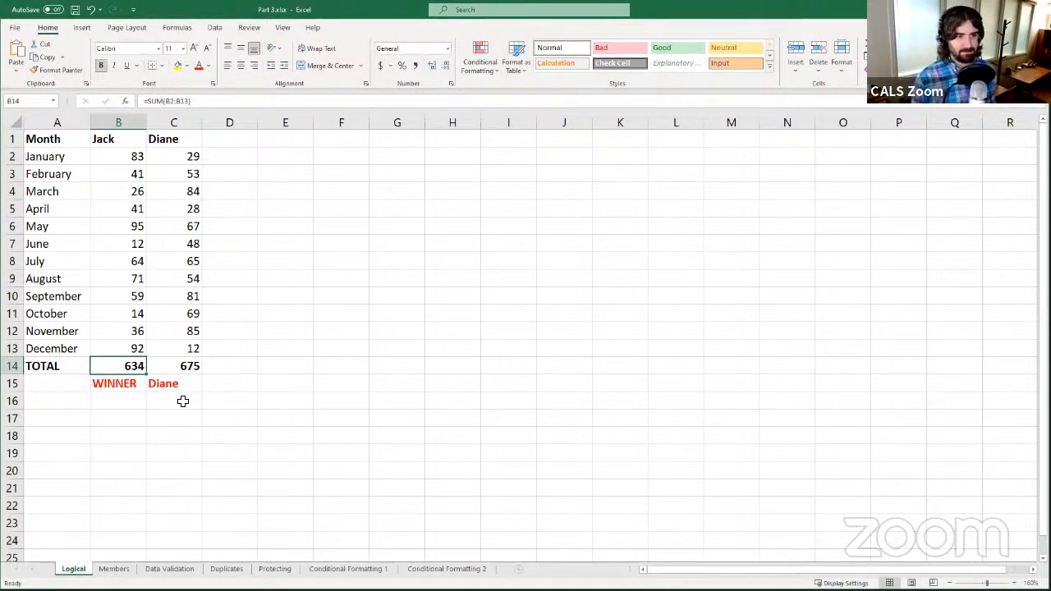
pyautogui.click(121, 348)
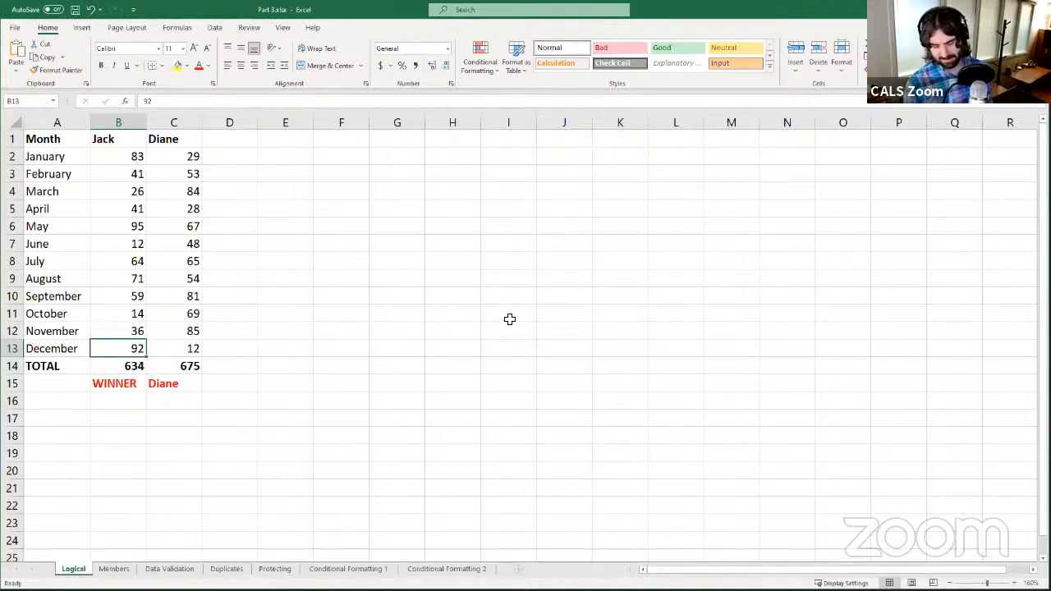
pyautogui.write('150')
pyautogui.press('Return')
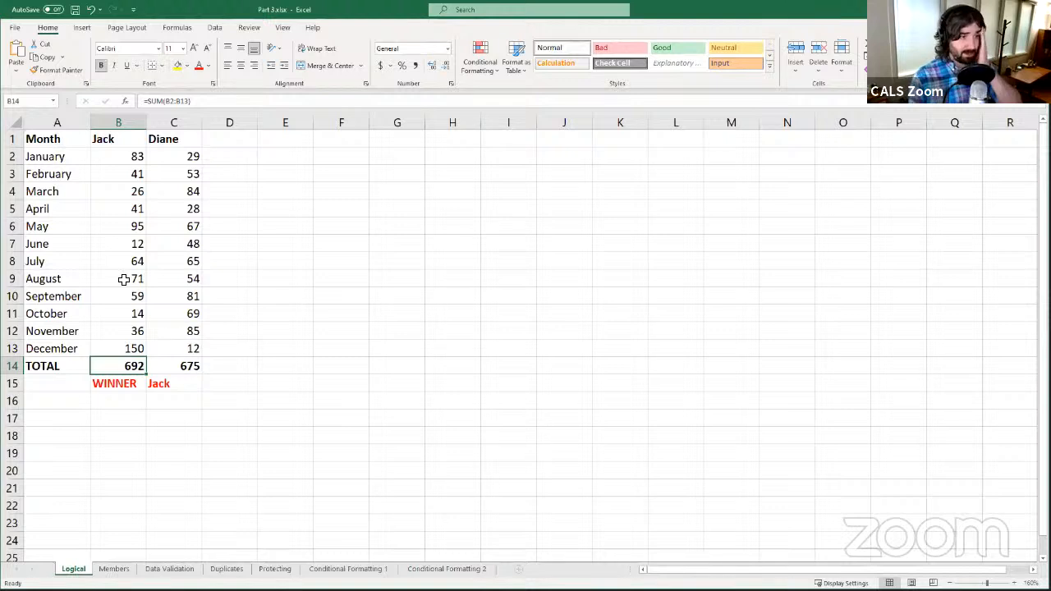
# - Restore Jack's December score in B13 to 92 and check the WINNER formula in C15
pyautogui.click(128, 347)
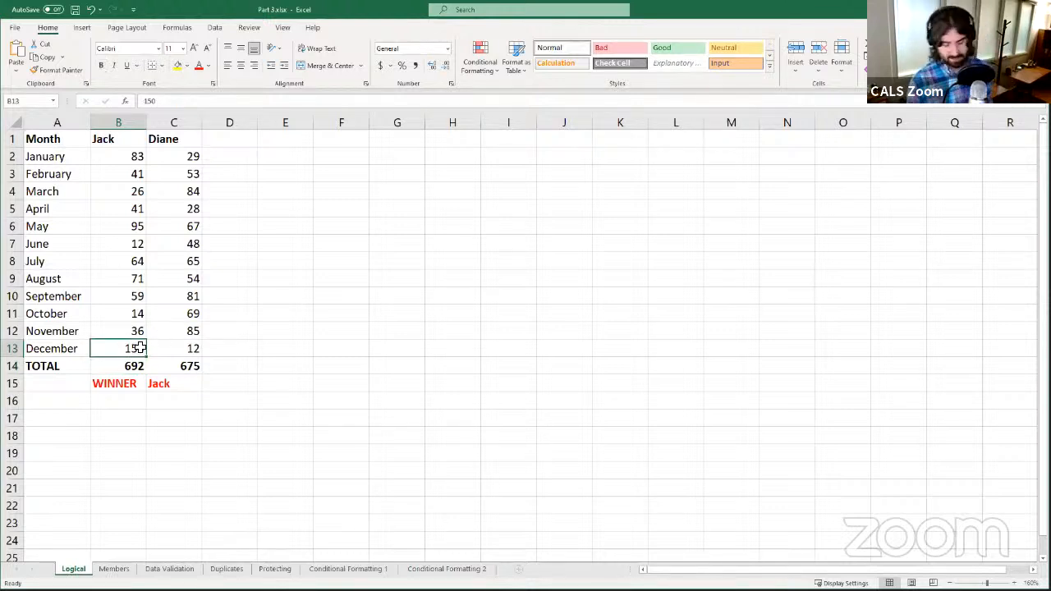
pyautogui.doubleClick(139, 347)
pyautogui.press('BackSpace')
pyautogui.press('BackSpace')
pyautogui.press('BackSpace')
pyautogui.write('92')
pyautogui.press('Return')
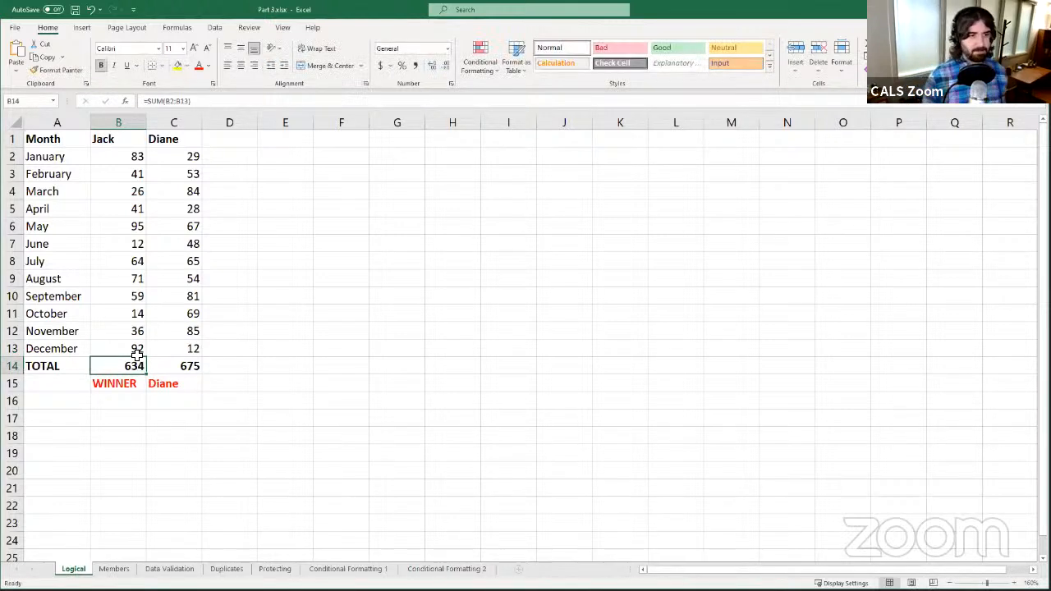
pyautogui.click(175, 393)
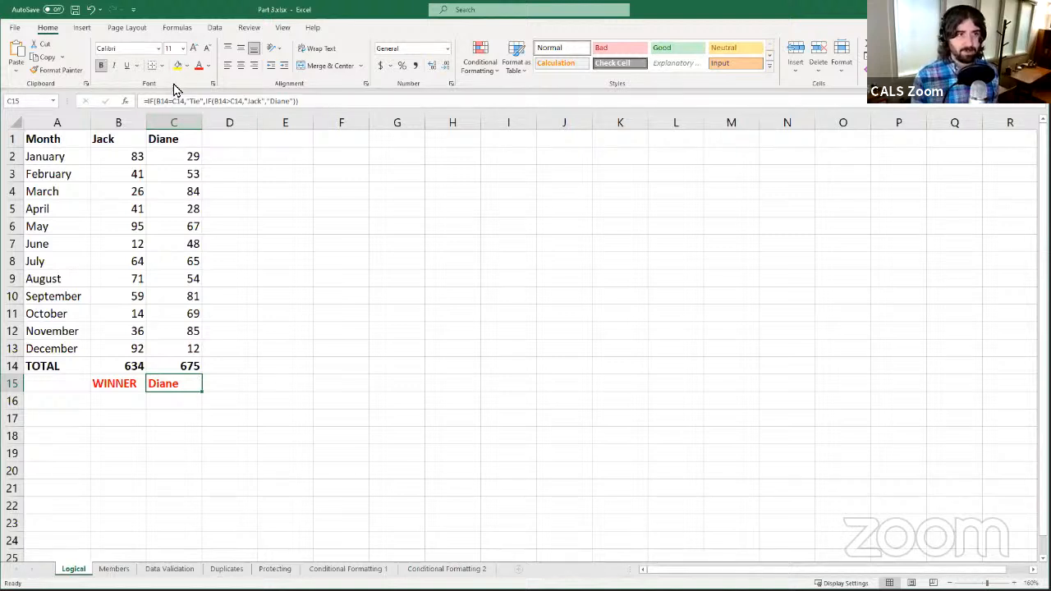
# - Edit C15's nested IF in the formula bar, showing Diane against totals 634 and 675
pyautogui.click(197, 102)
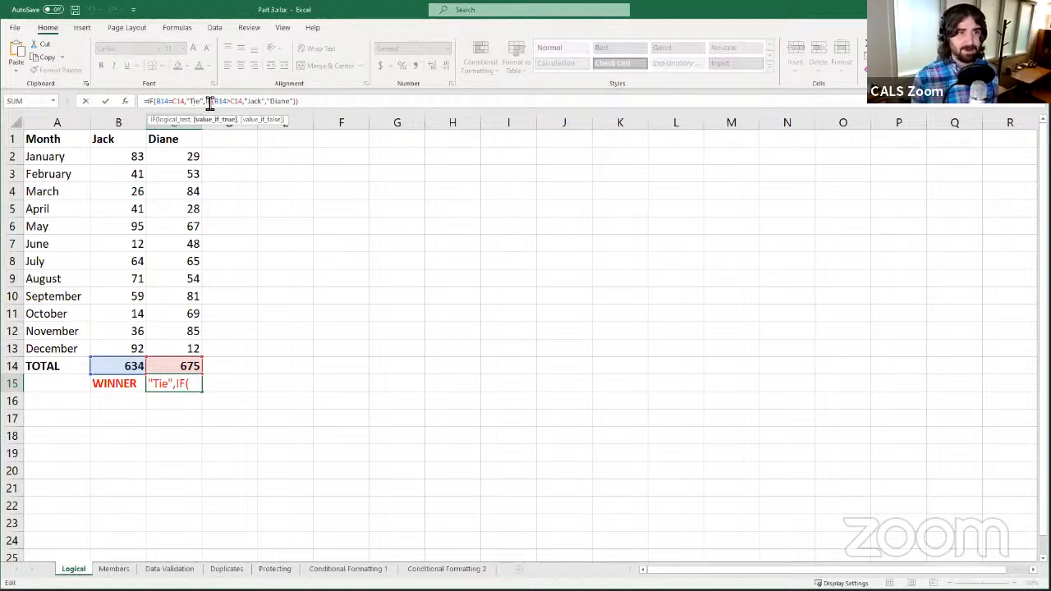
pyautogui.moveTo(207, 102); pyautogui.dragTo(299, 110)
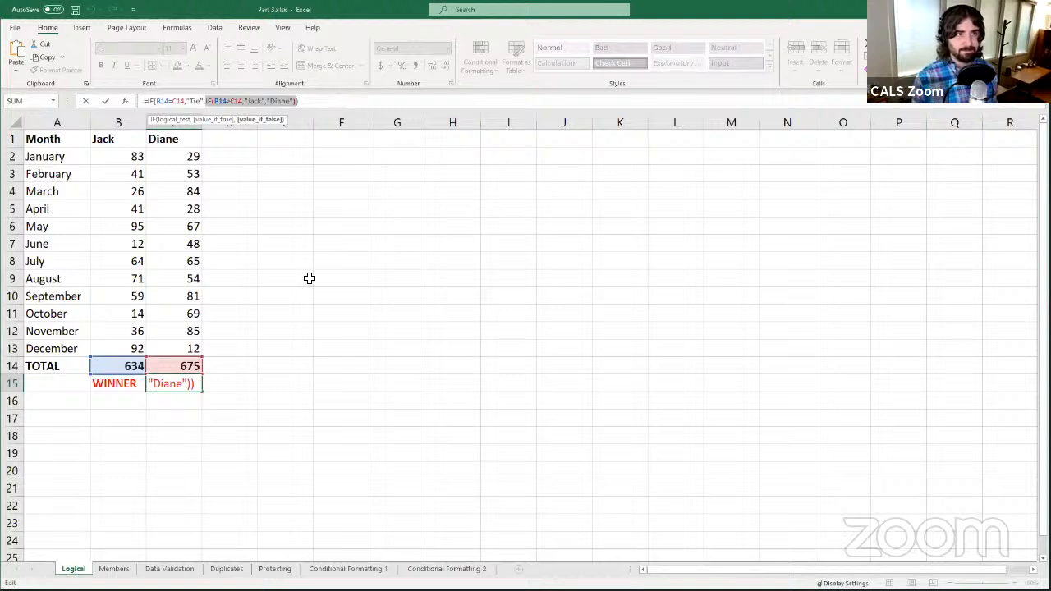
pyautogui.click(161, 103)
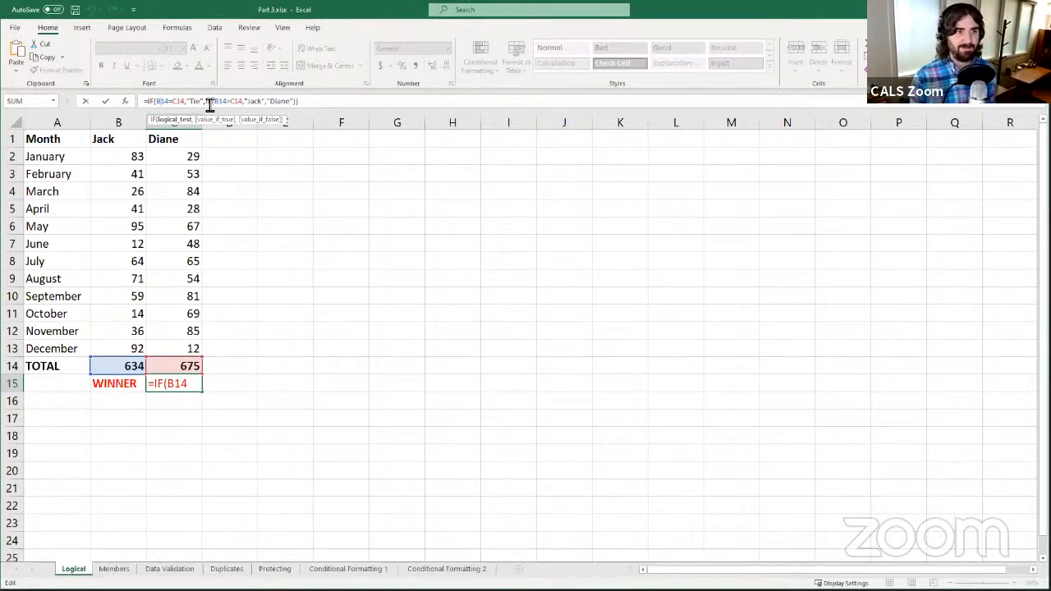
pyautogui.moveTo(209, 105); pyautogui.dragTo(296, 123)
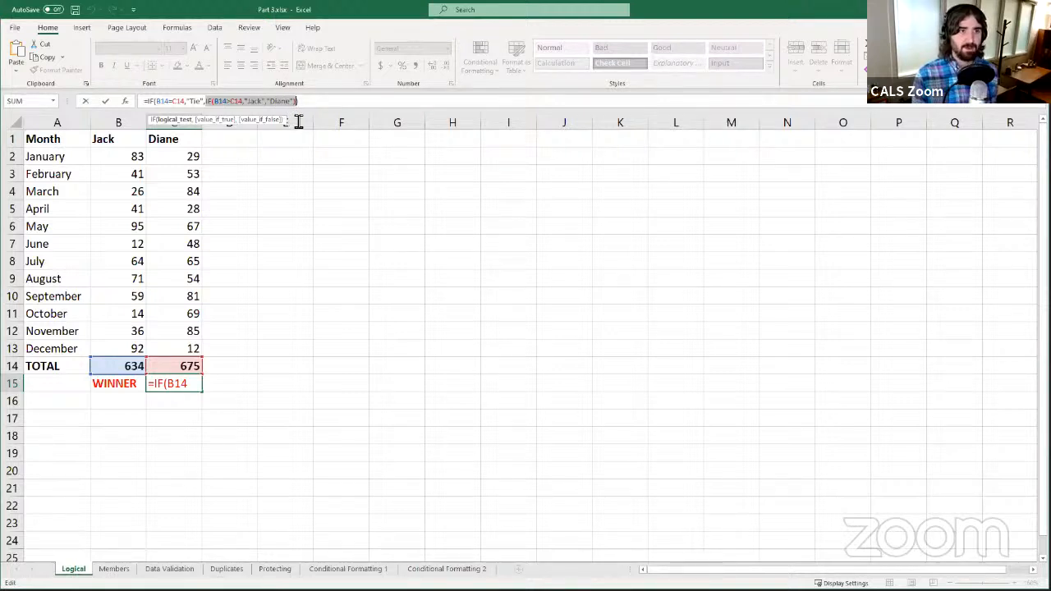
pyautogui.click(214, 103)
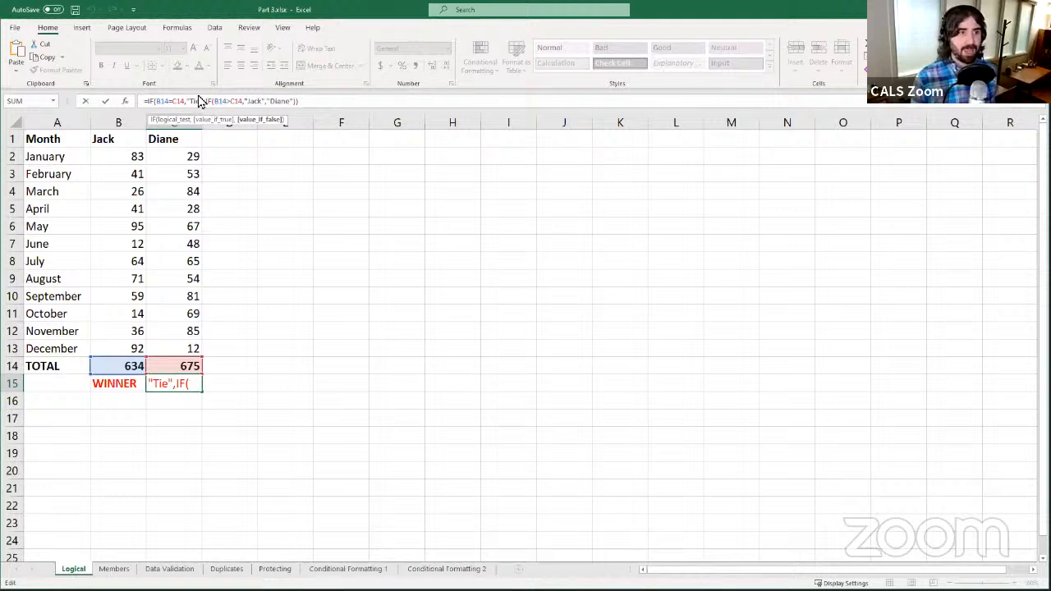
pyautogui.click(263, 105)
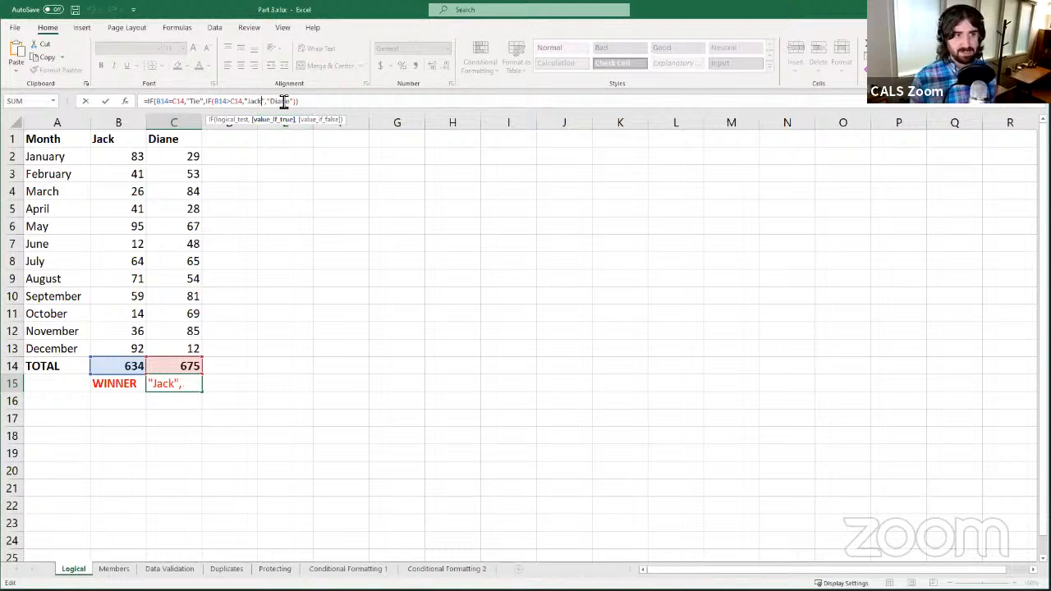
pyautogui.click(286, 103)
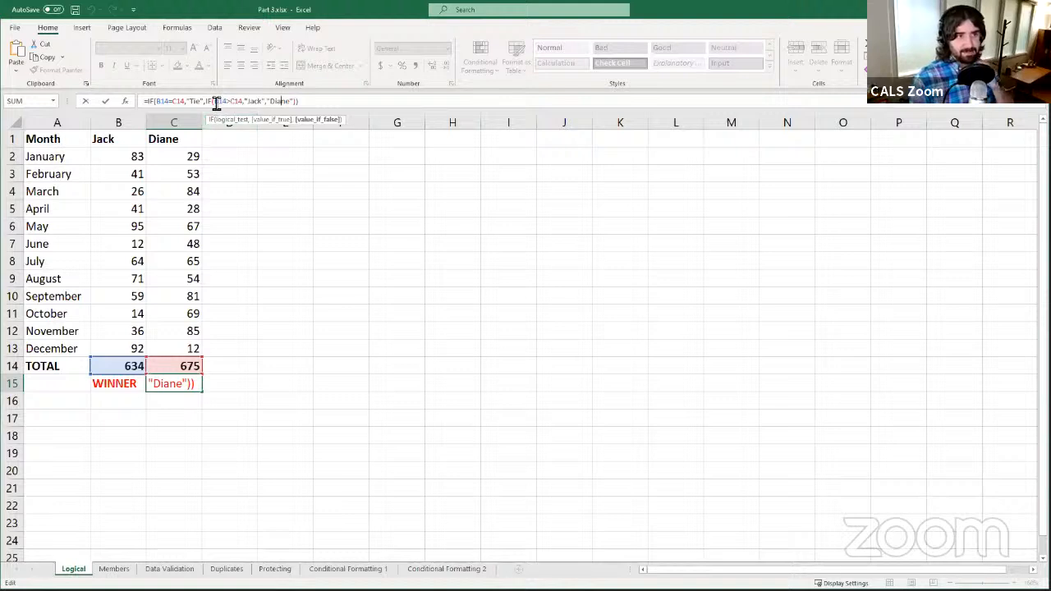
pyautogui.moveTo(207, 105); pyautogui.dragTo(300, 106)
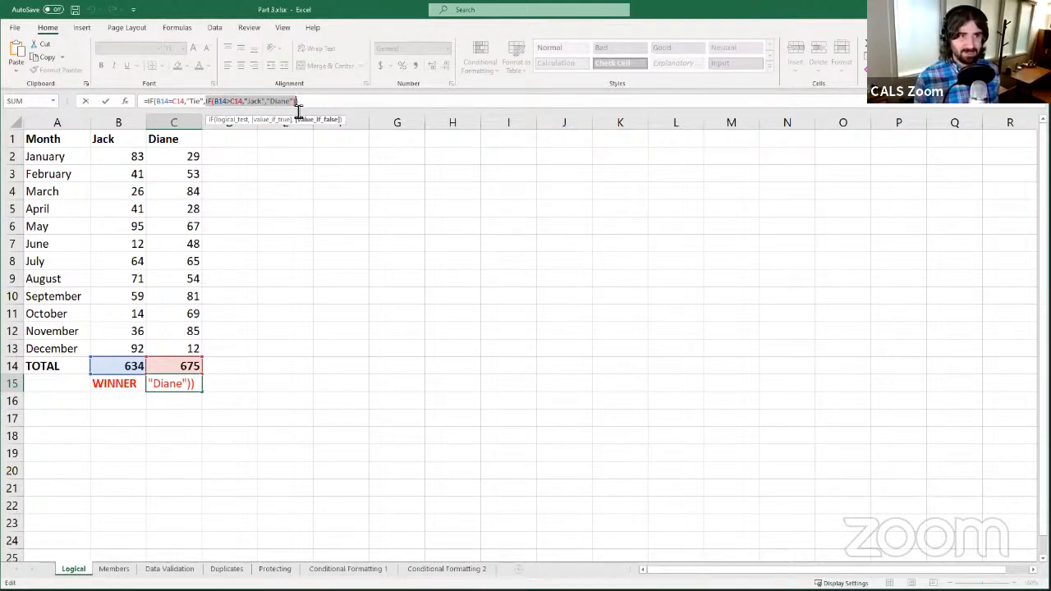
pyautogui.click(207, 102)
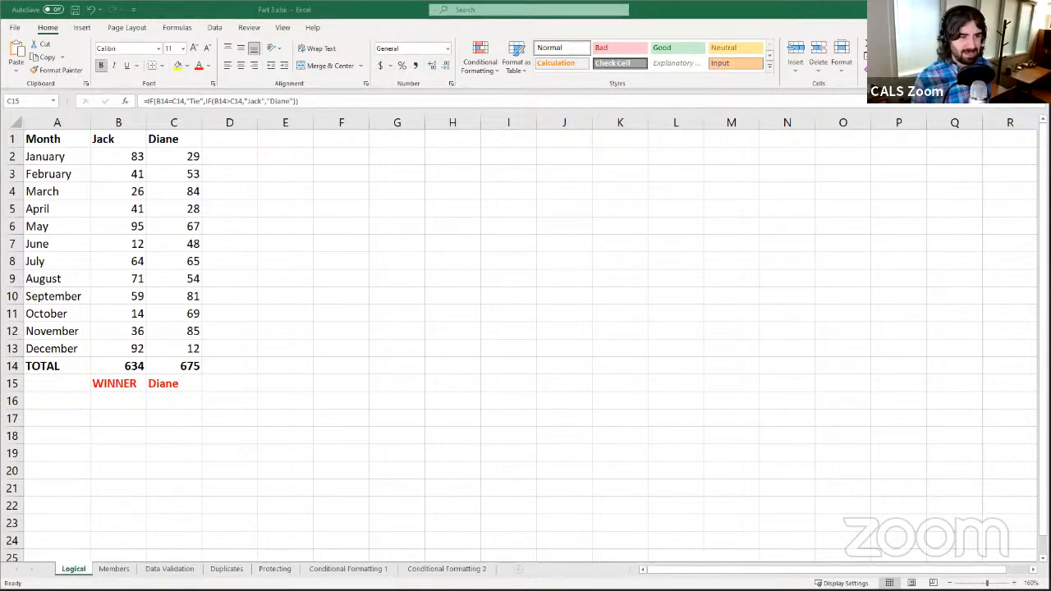
# - Leave the C15 formula unchanged and switch to the Members sheet
pyautogui.click(101, 416)
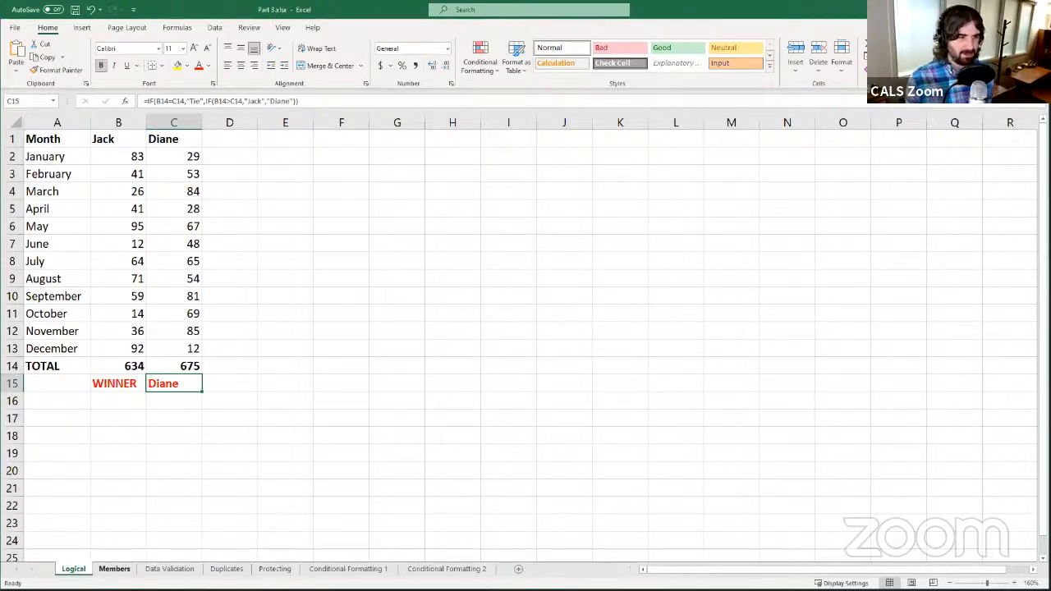
pyautogui.click(114, 569)
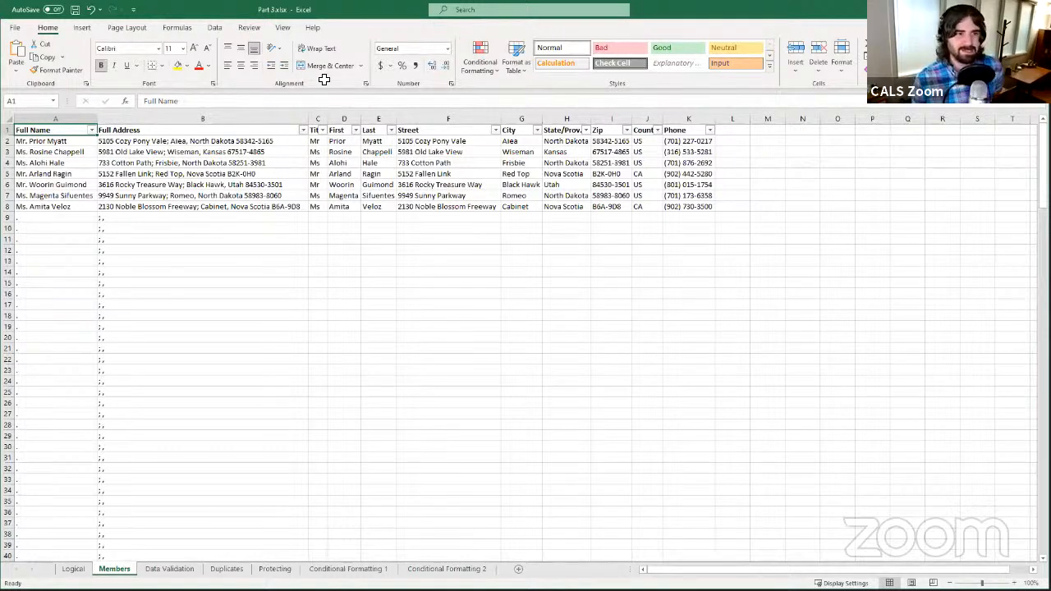
pyautogui.click(205, 261)
pyautogui.click(200, 229)
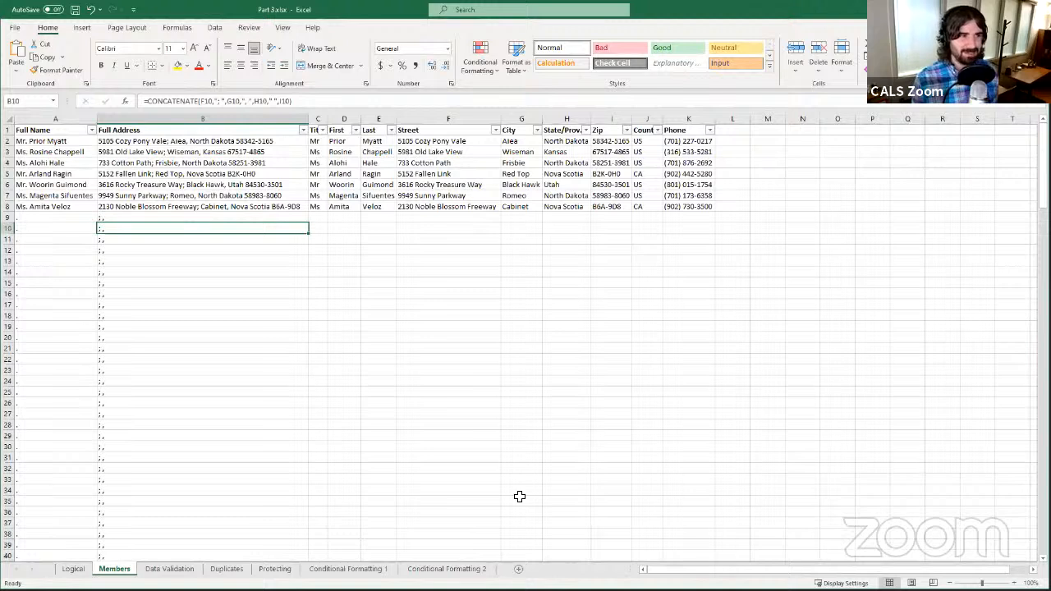
pyautogui.click(80, 134)
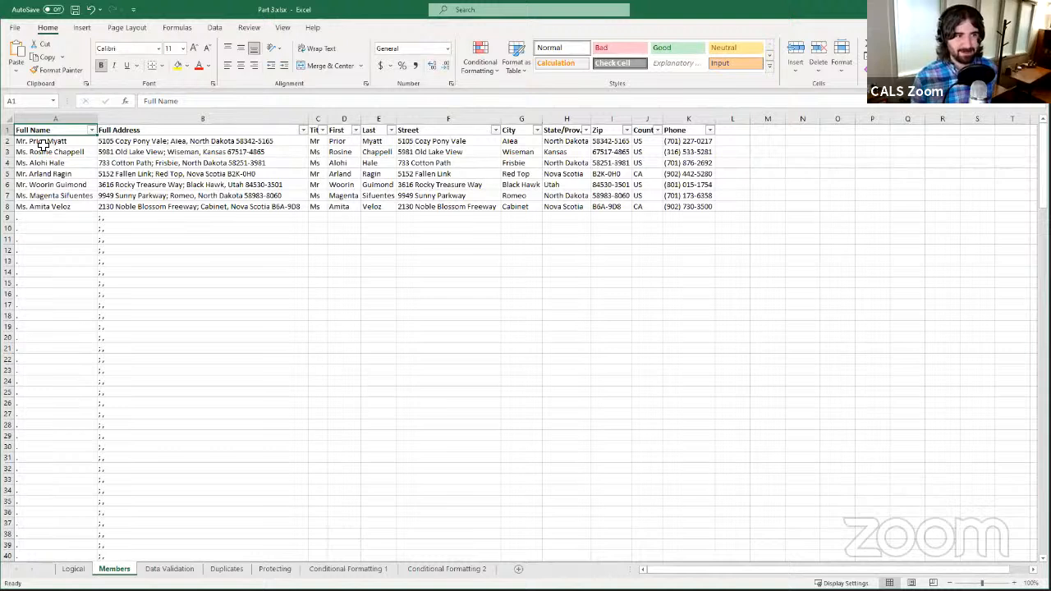
pyautogui.click(78, 143)
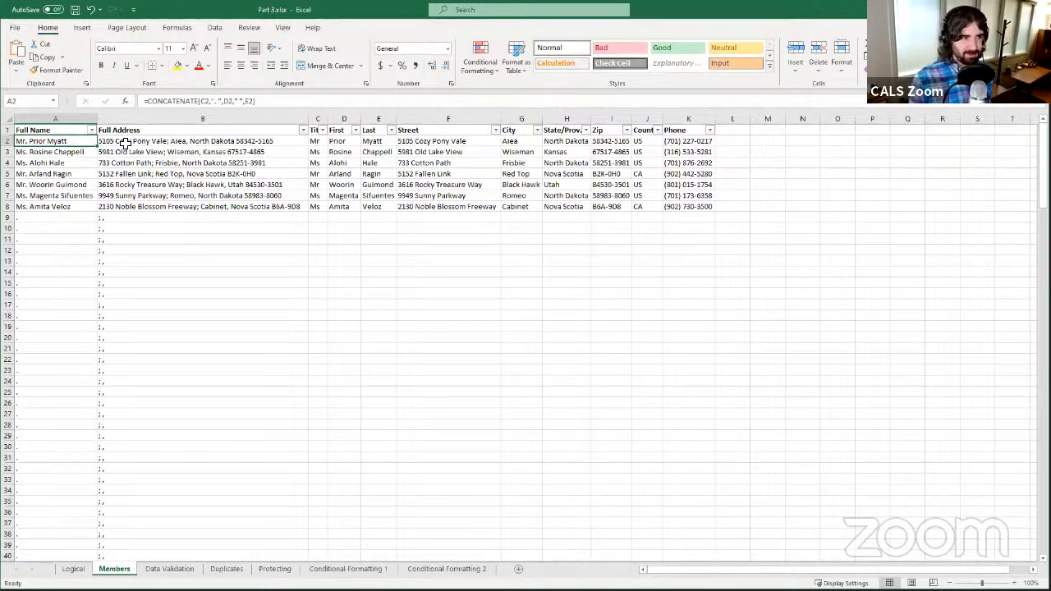
pyautogui.click(123, 142)
pyautogui.click(67, 146)
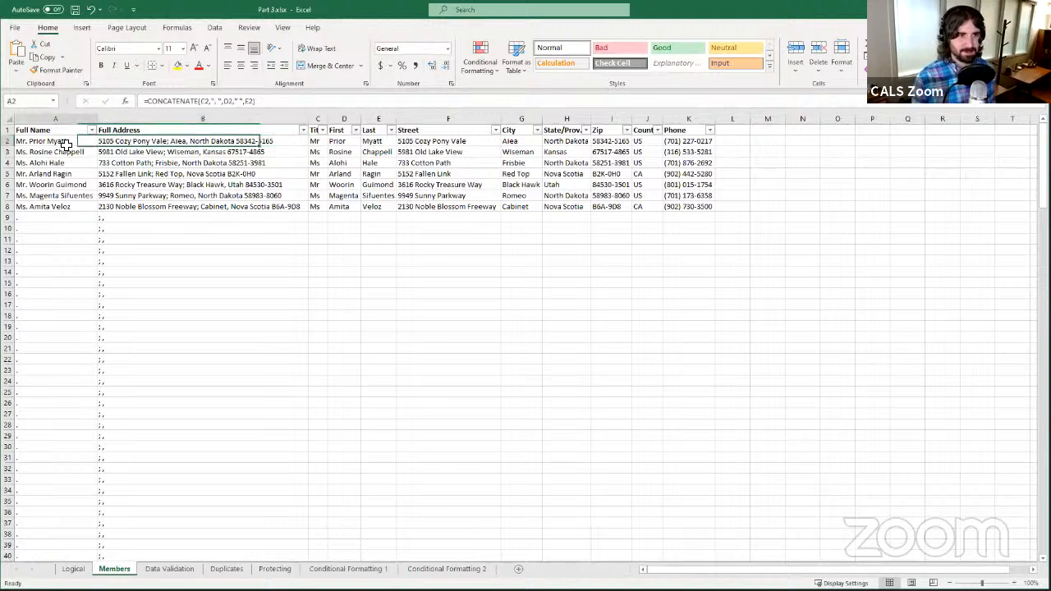
pyautogui.click(123, 142)
pyautogui.click(94, 172)
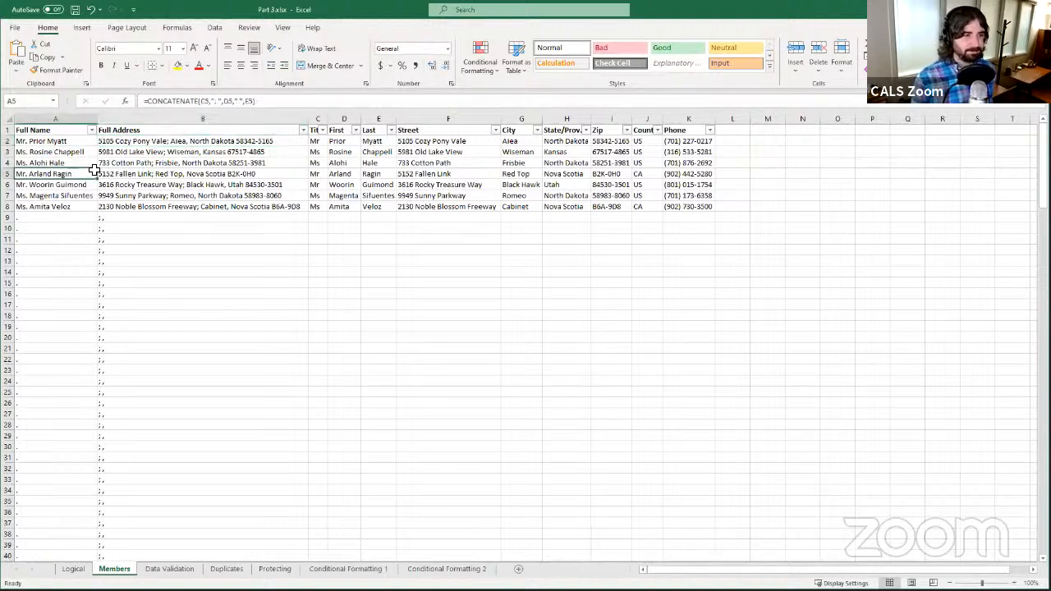
pyautogui.click(129, 178)
pyautogui.moveTo(122, 205); pyautogui.dragTo(122, 195)
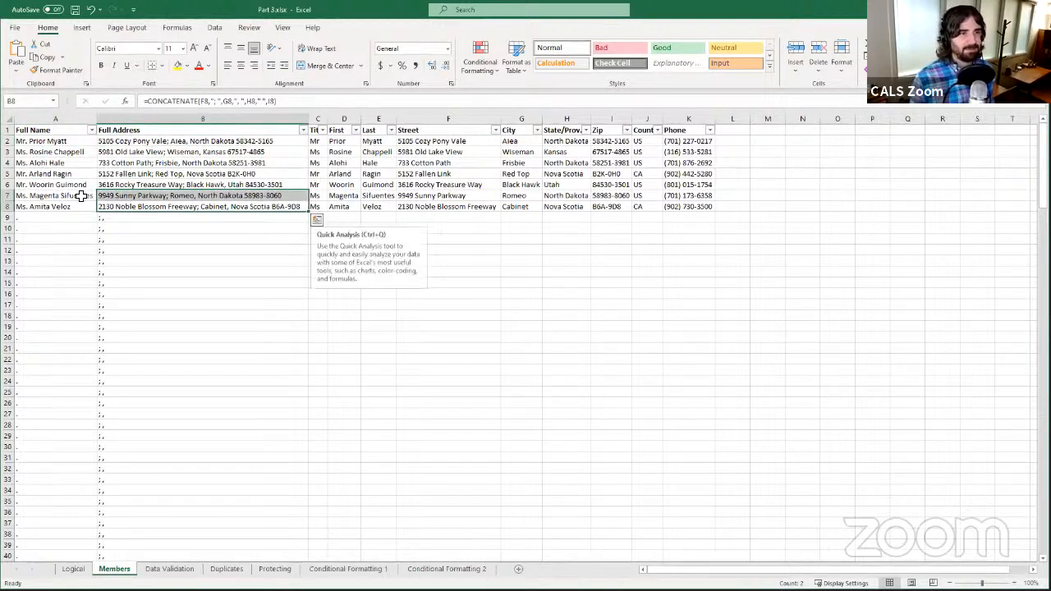
pyautogui.click(74, 141)
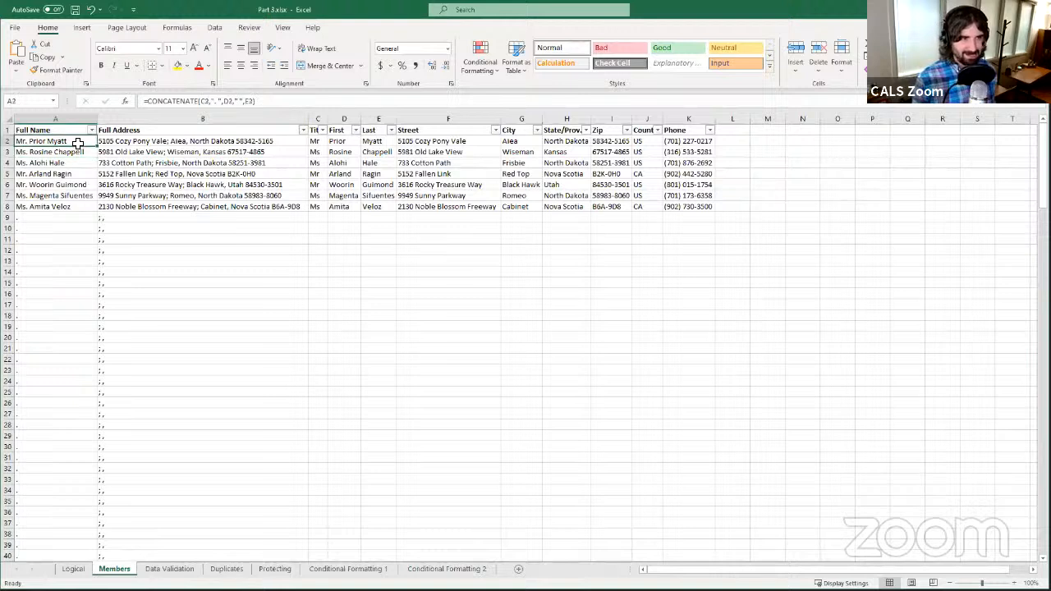
pyautogui.click(117, 141)
pyautogui.click(82, 144)
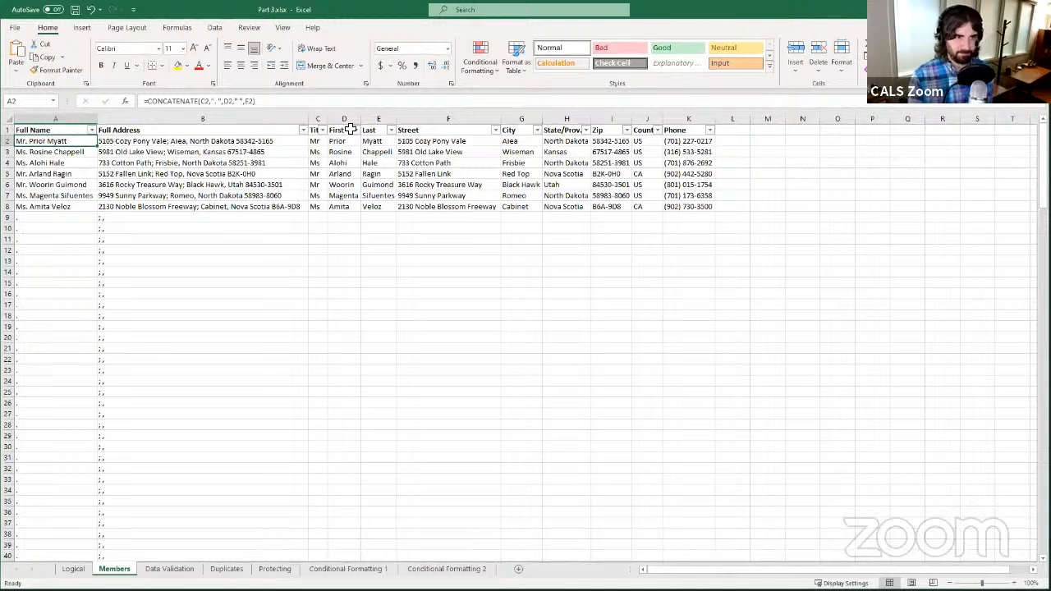
pyautogui.click(323, 144)
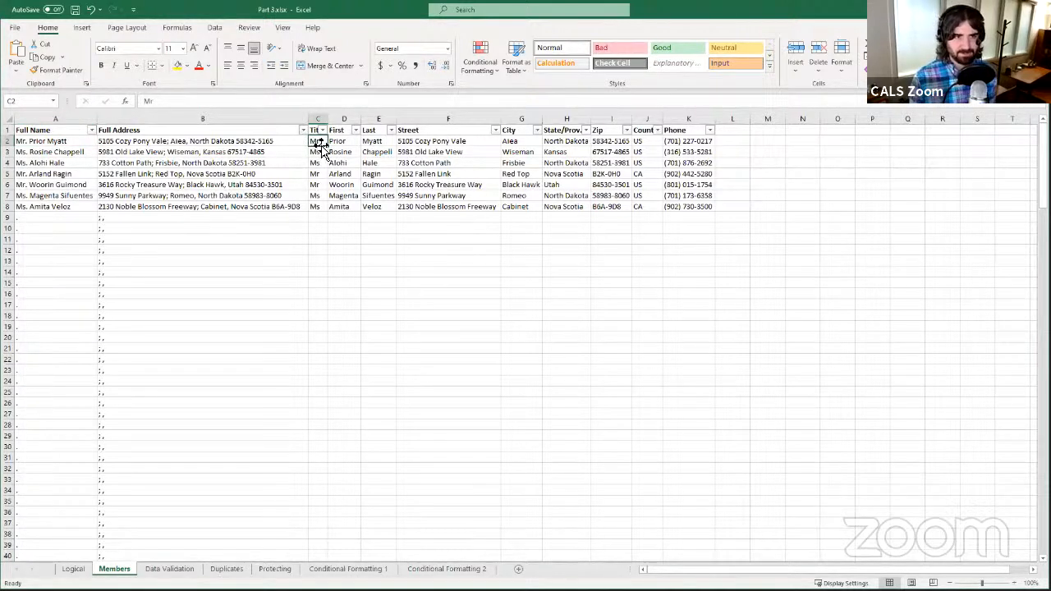
pyautogui.click(344, 141)
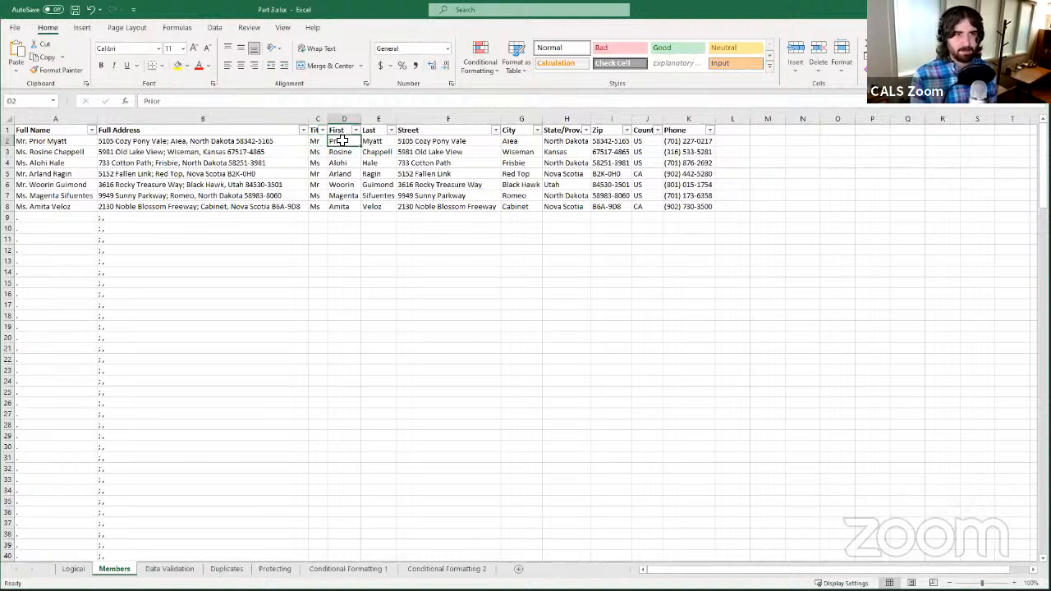
pyautogui.click(381, 142)
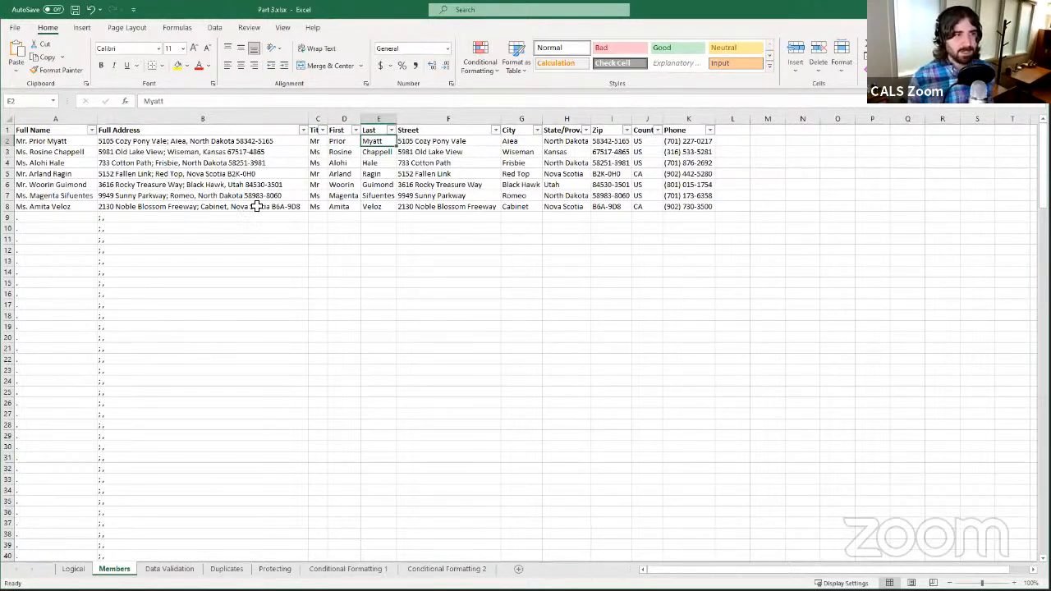
pyautogui.click(72, 142)
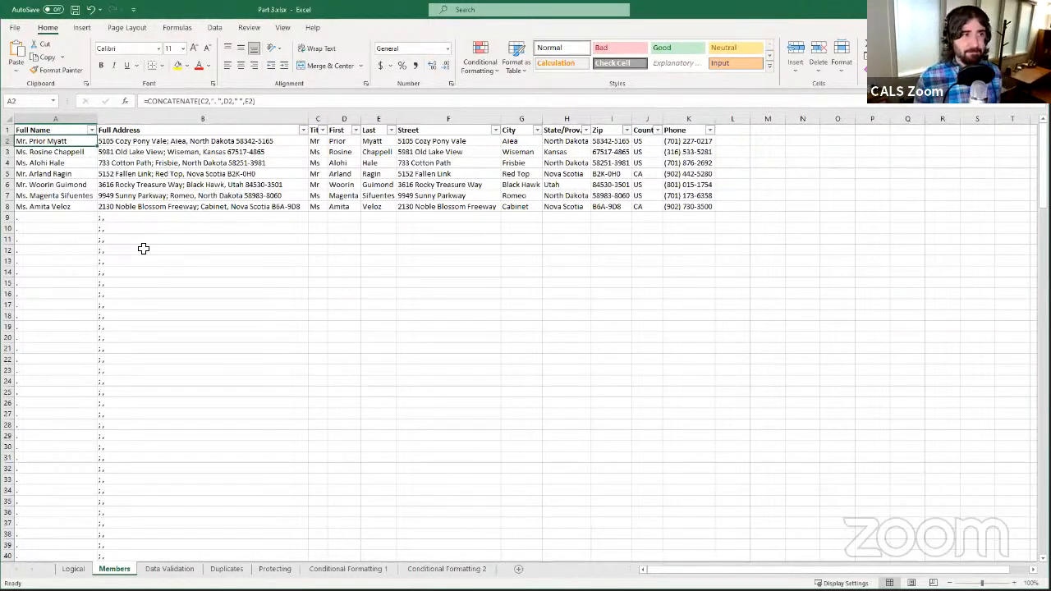
pyautogui.click(192, 101)
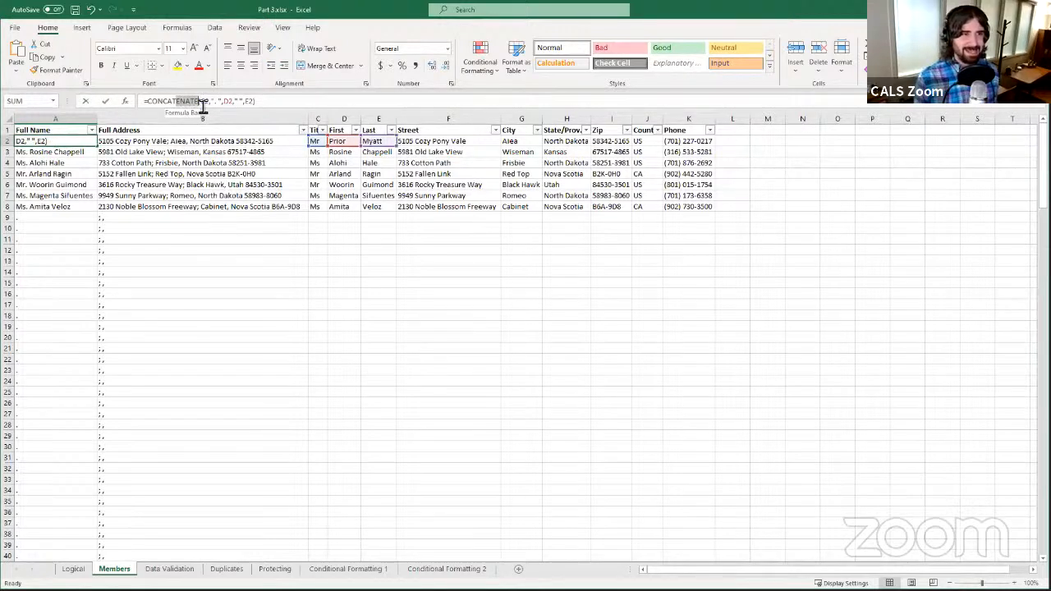
pyautogui.moveTo(203, 107); pyautogui.dragTo(198, 105)
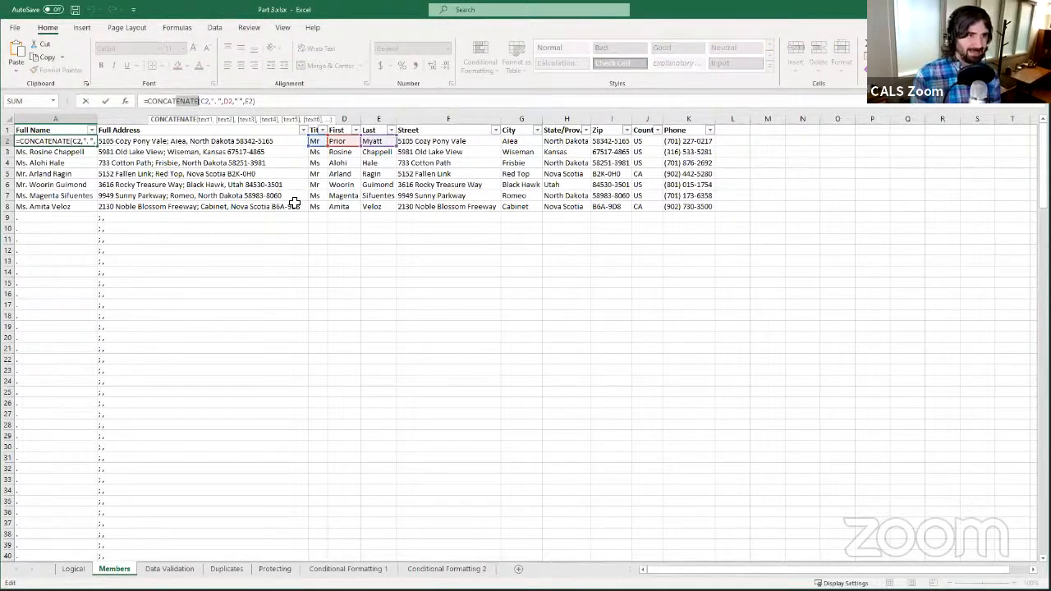
pyautogui.press('BackSpace')
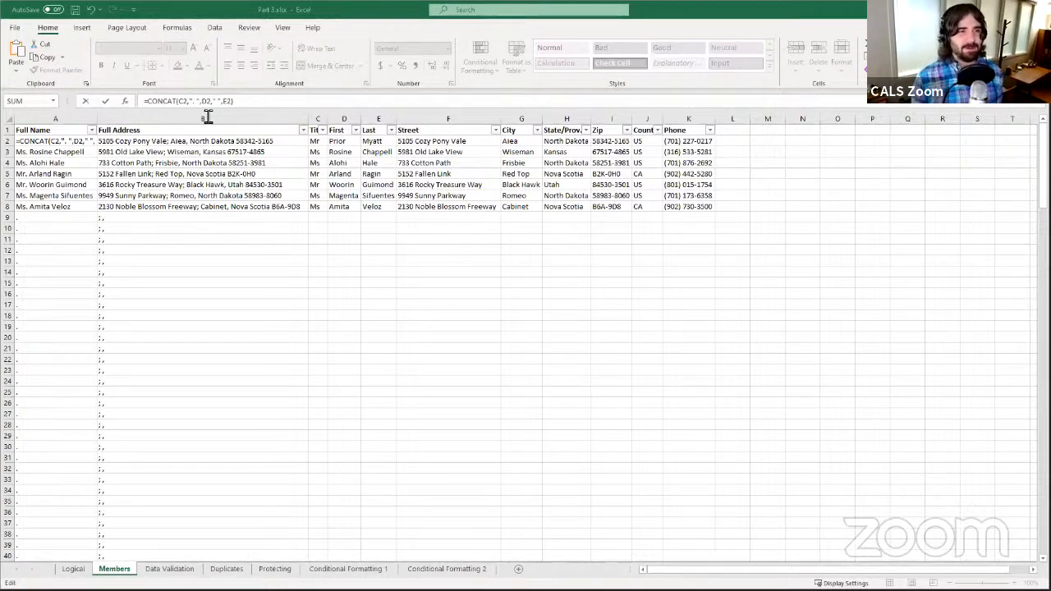
pyautogui.click(179, 102)
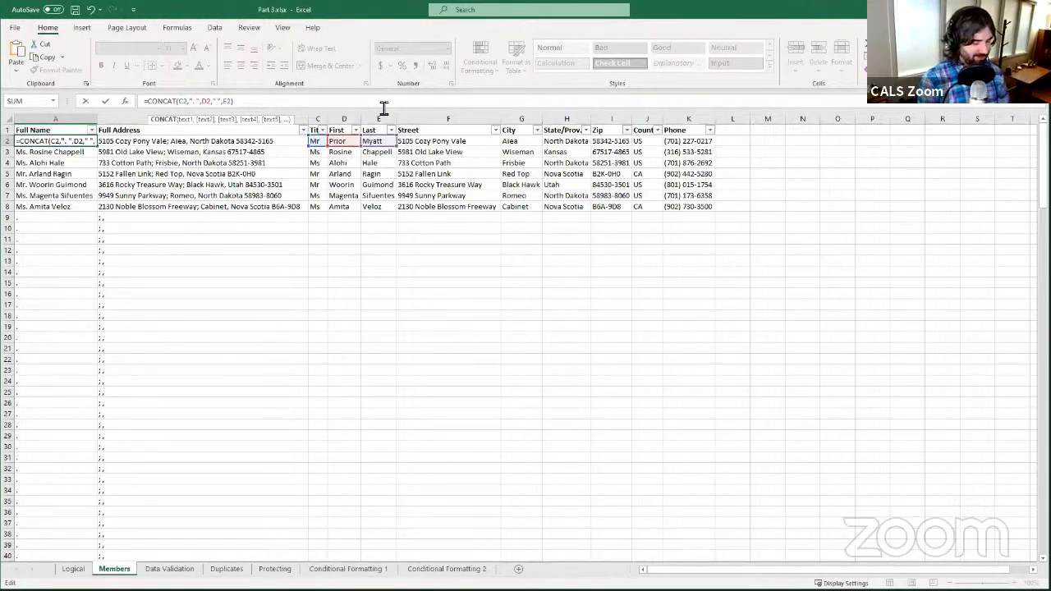
pyautogui.write('ENAT')
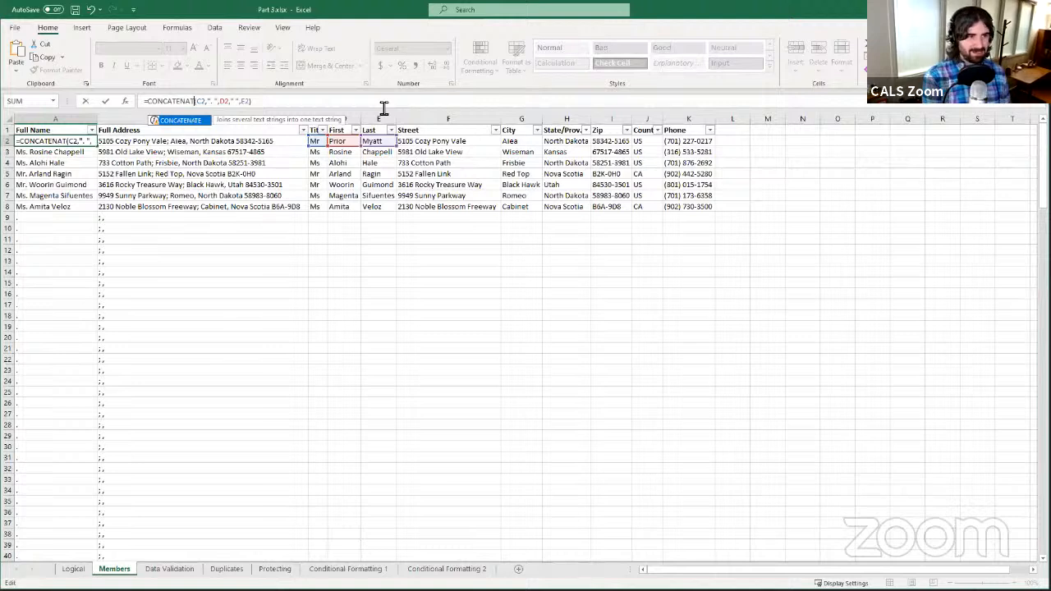
pyautogui.write('E')
pyautogui.press('Return')
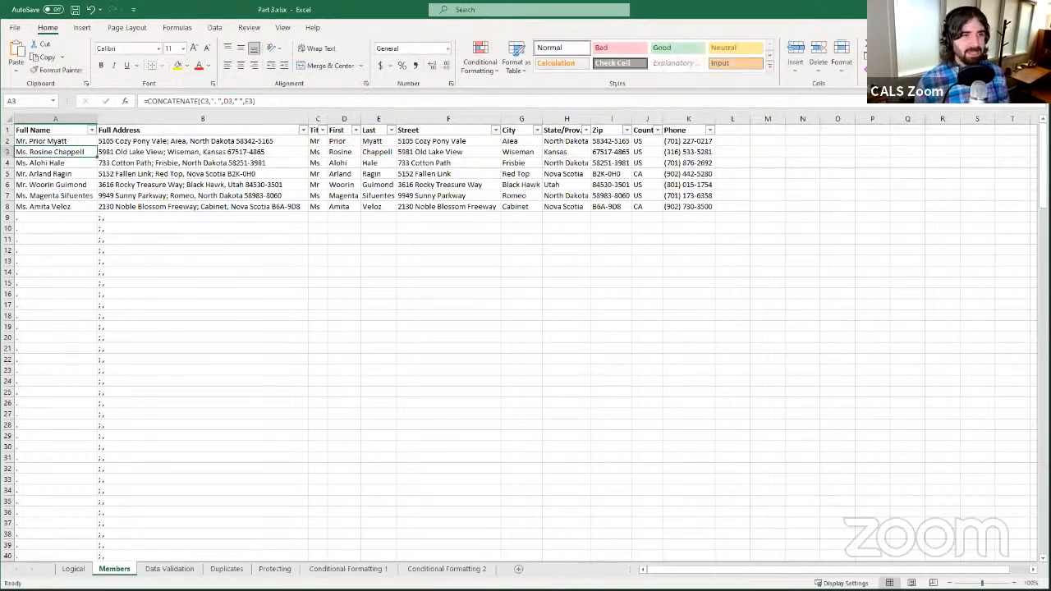
# - Select A2 and place the edit point in its CONCATENATE formula after the function name
pyautogui.click(52, 142)
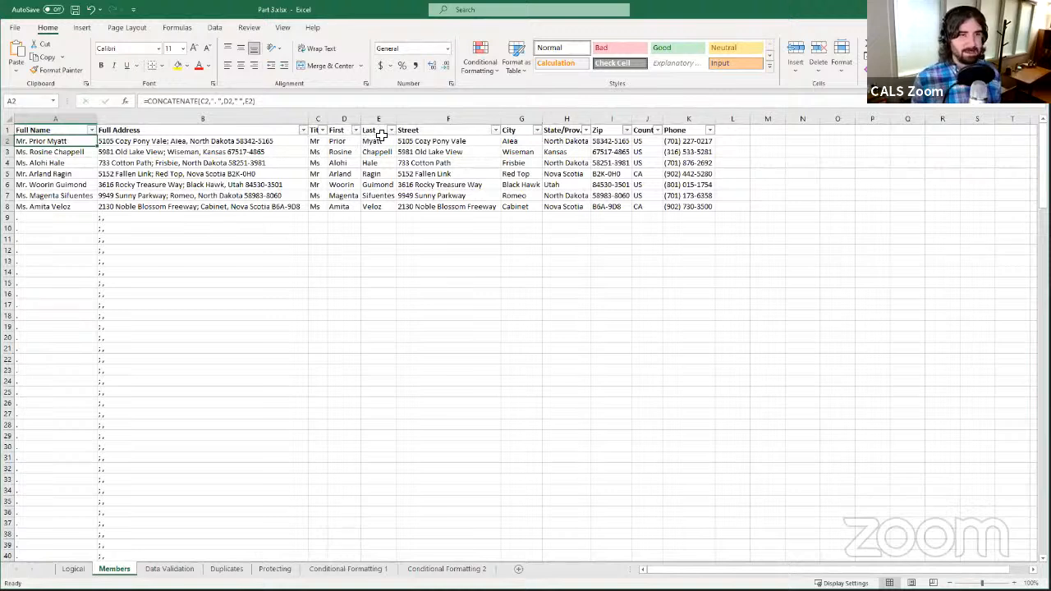
pyautogui.click(197, 100)
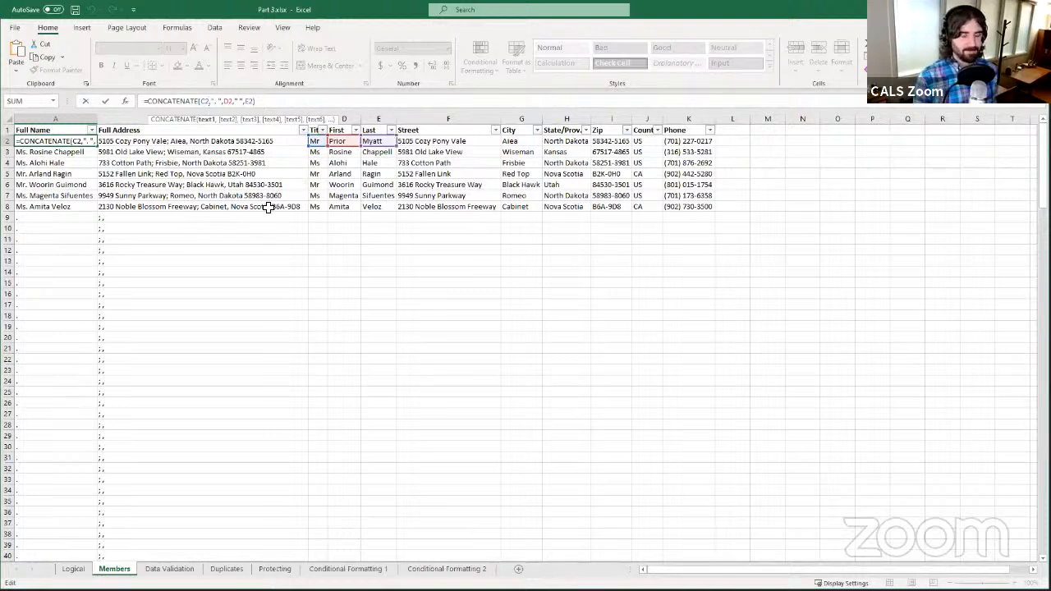
# - Insert a " " separator between D2 and E2 in A2's CONCATENATE formula and commit it
pyautogui.press('Right')
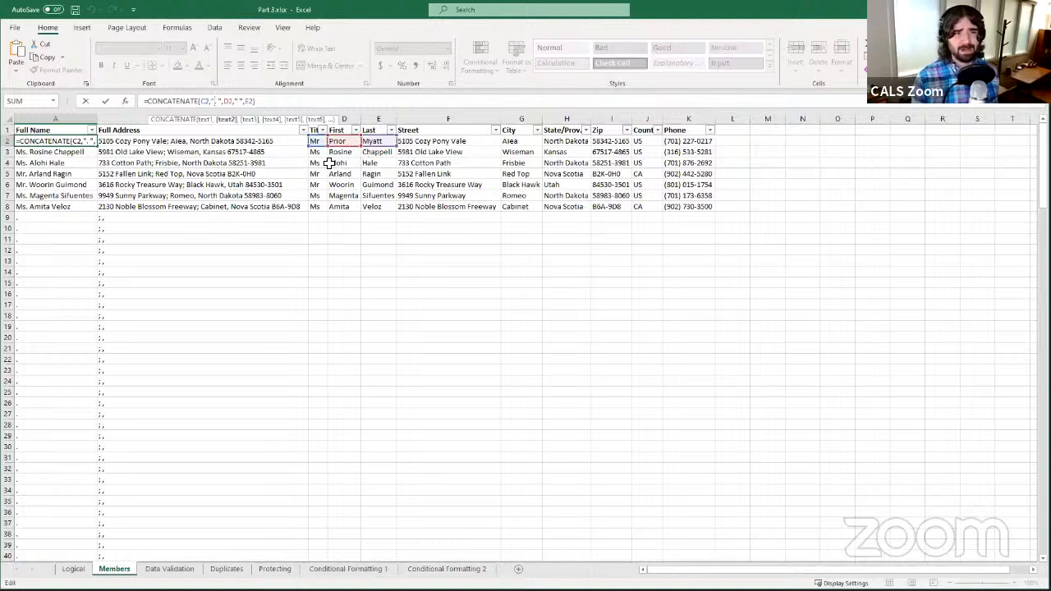
pyautogui.click(236, 109)
pyautogui.write('" ",')
pyautogui.press('Right')
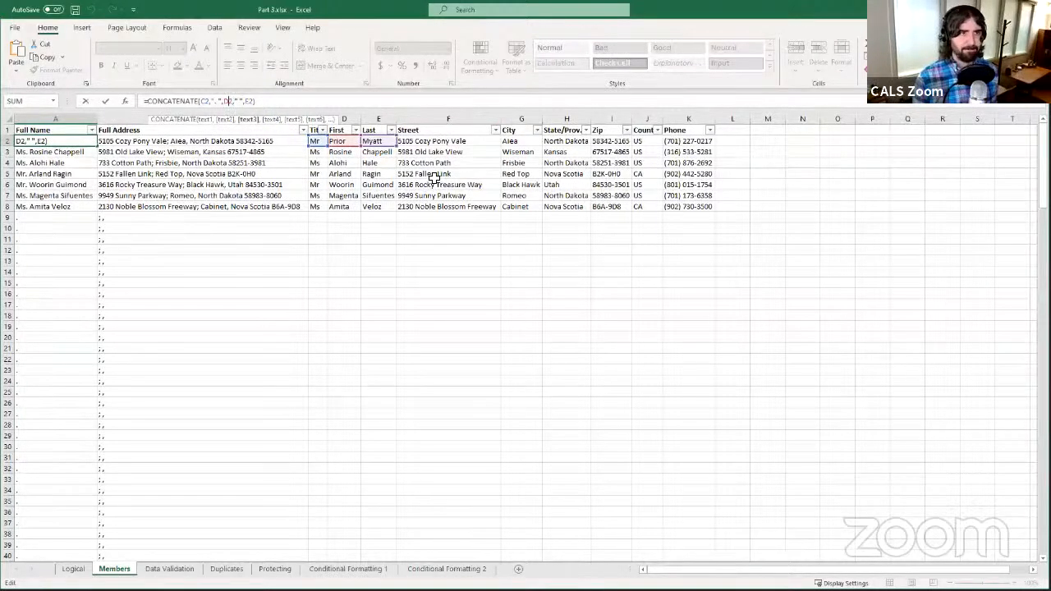
pyautogui.press('Right')
pyautogui.press('Right')
pyautogui.press('Right')
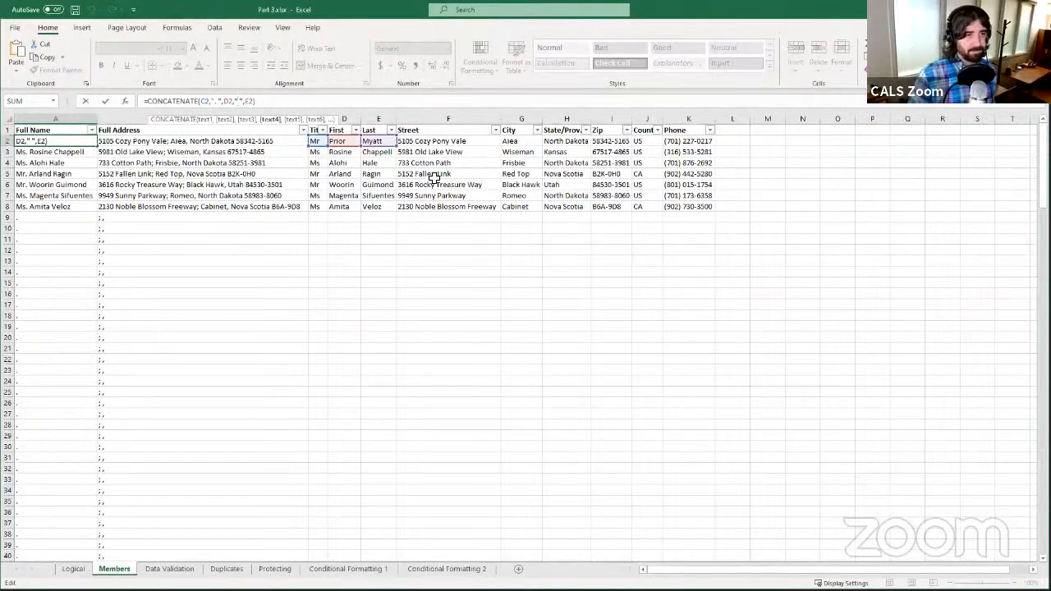
pyautogui.press('Right')
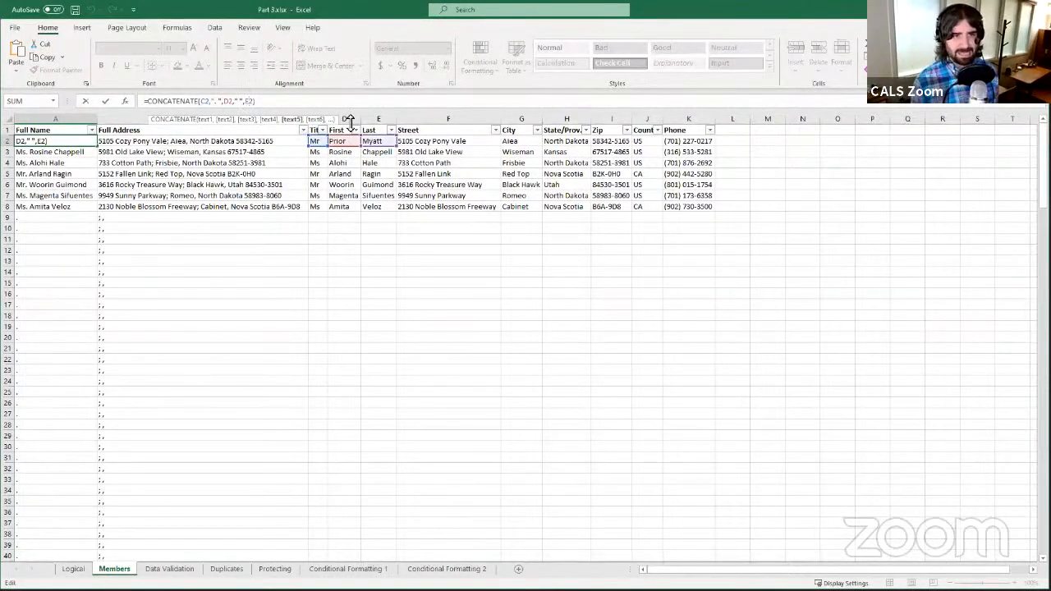
pyautogui.click(106, 101)
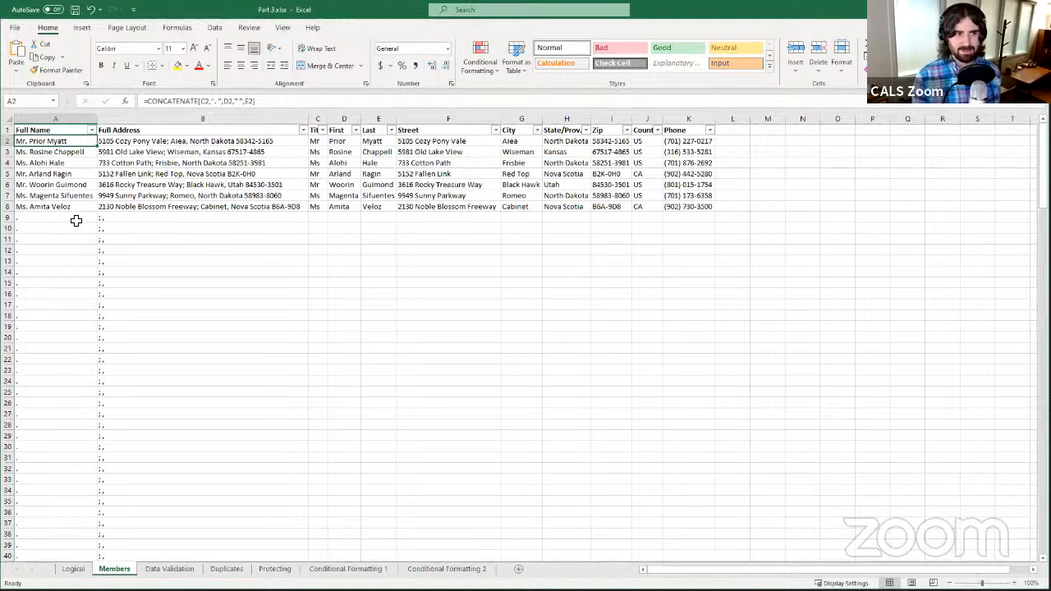
# - Review the CONCATENATE formulas in B2, A9 and B9, noting stray punctuation in empty row 9
pyautogui.click(122, 140)
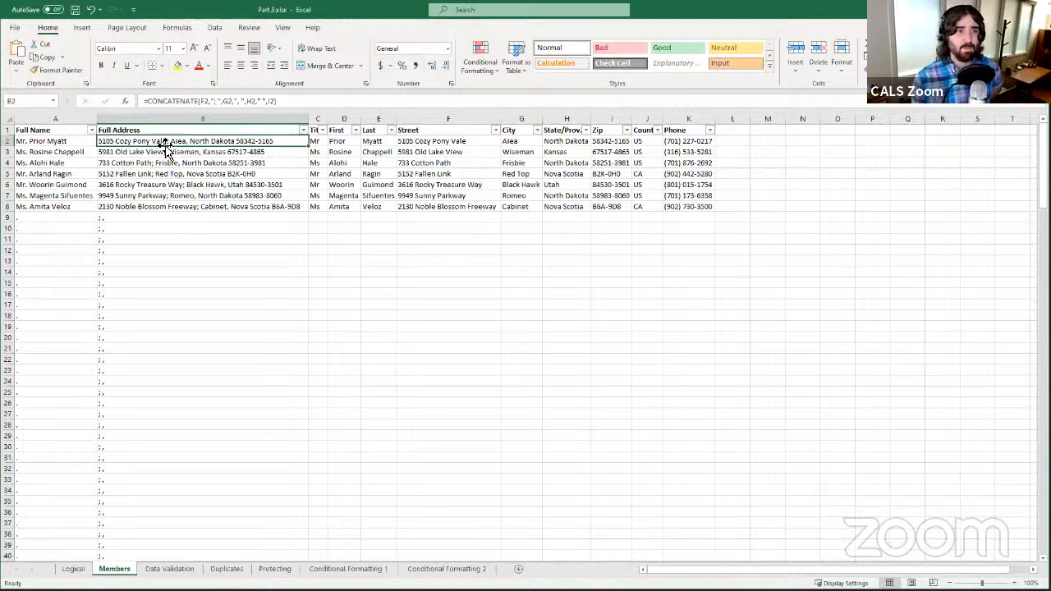
pyautogui.click(63, 219)
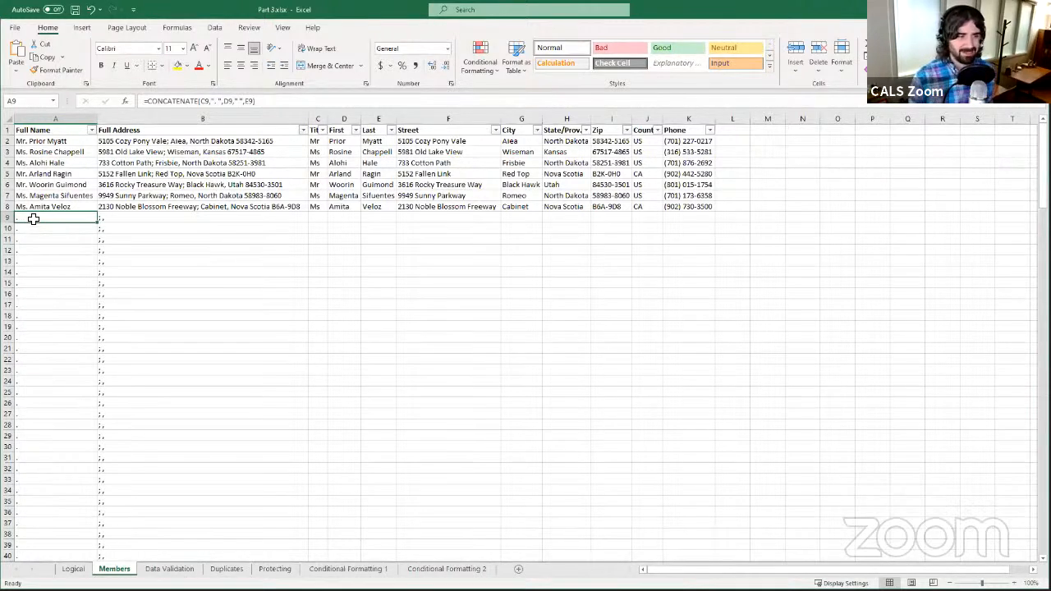
pyautogui.click(169, 219)
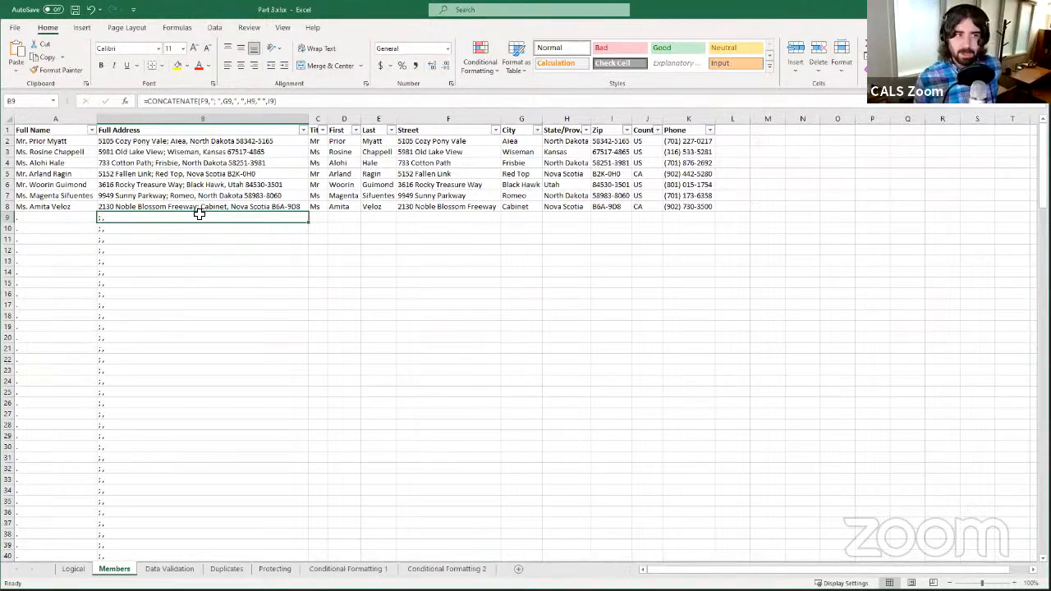
pyautogui.click(78, 218)
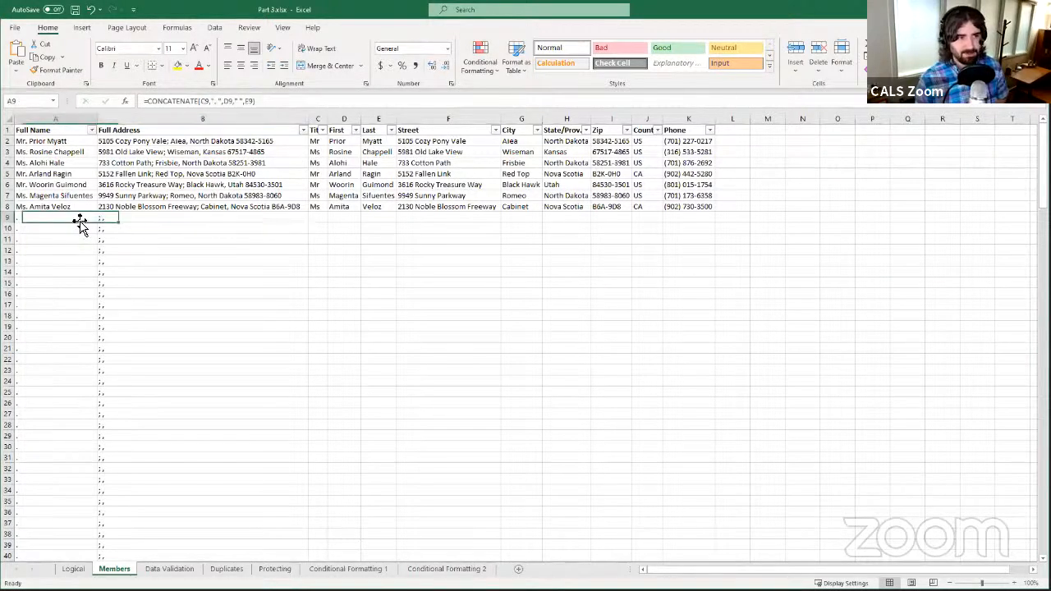
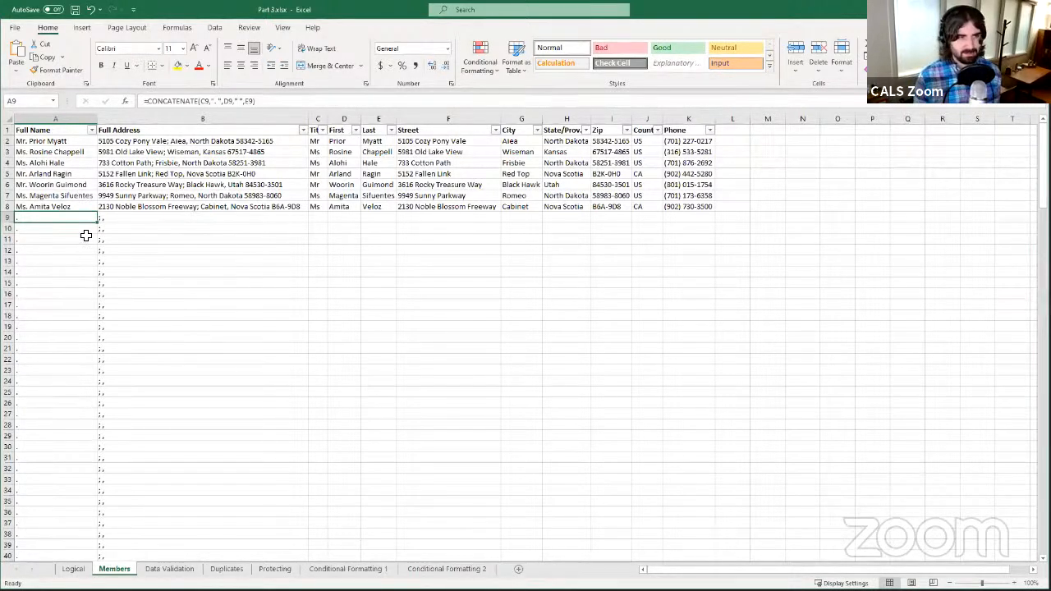
# - Select A2 to show its CONCATENATE Full Name formula in the formula bar
pyautogui.click(60, 144)
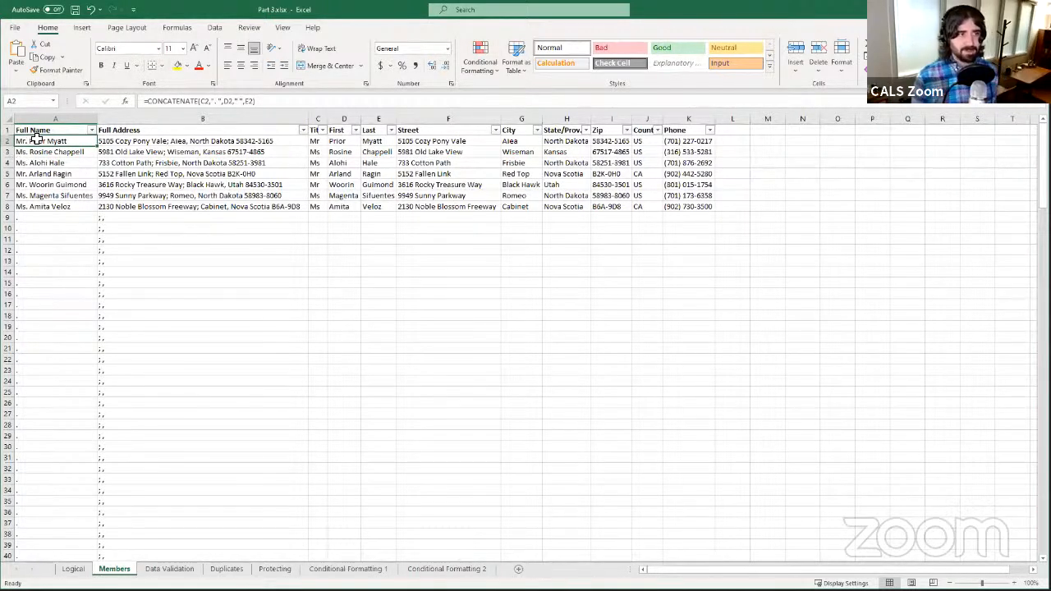
# - In A2's formula, insert IF( right after the equals sign, before CONCATENATE
pyautogui.click(325, 102)
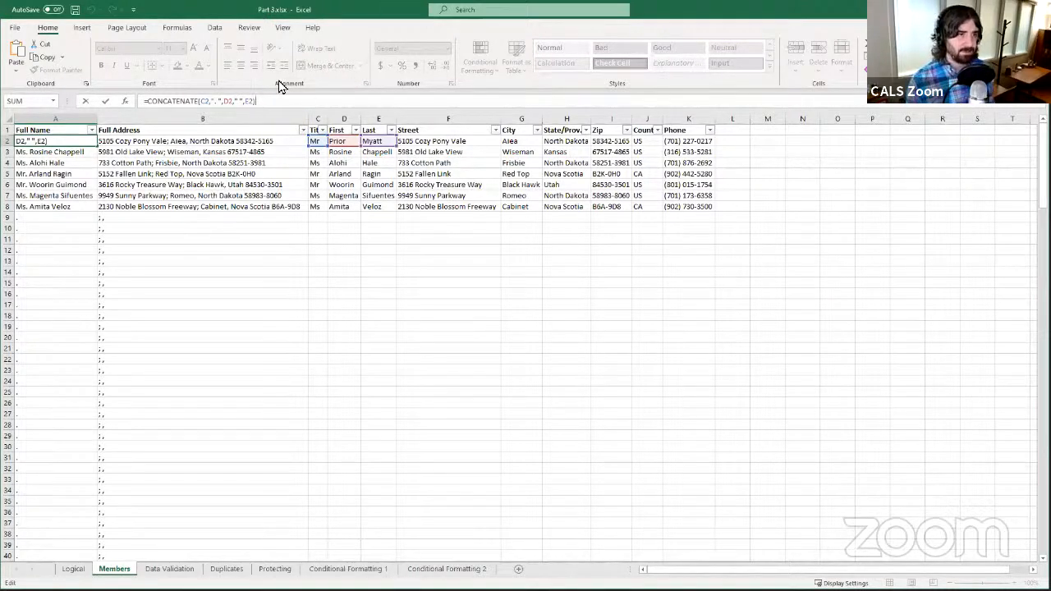
pyautogui.click(148, 101)
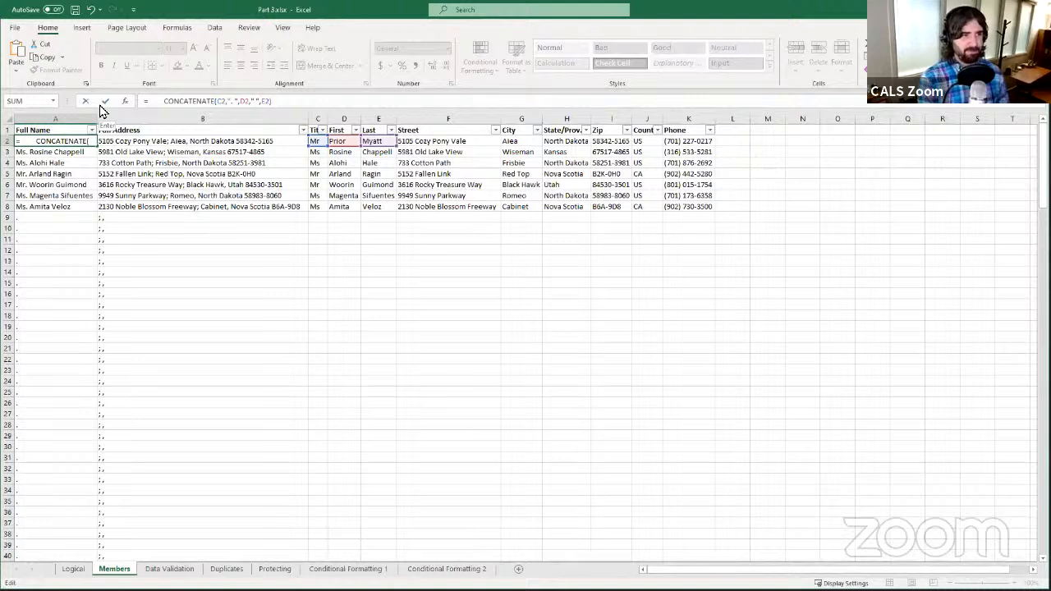
pyautogui.write('IF')
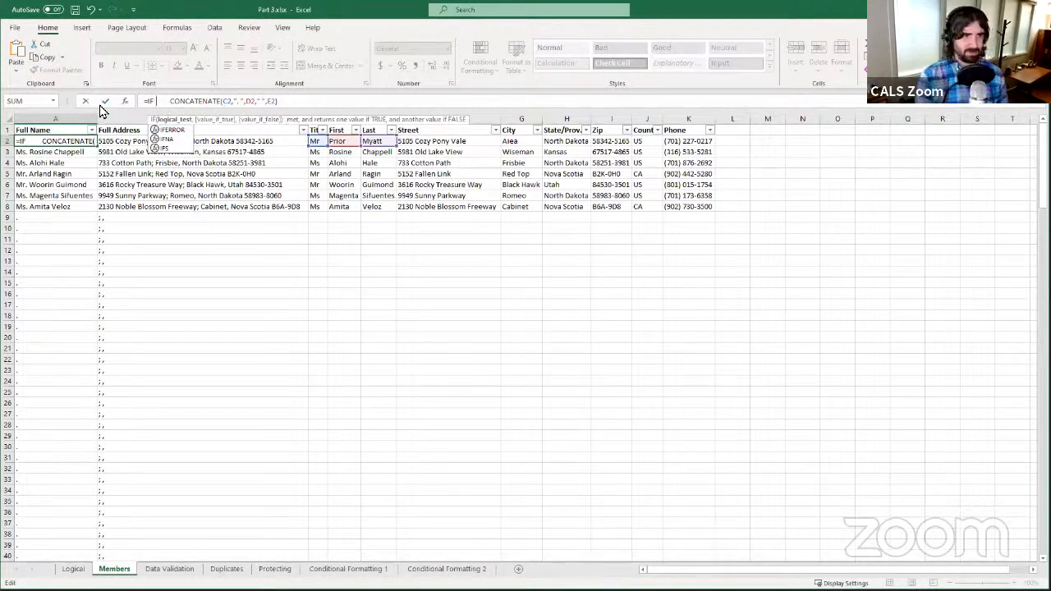
pyautogui.write('(')
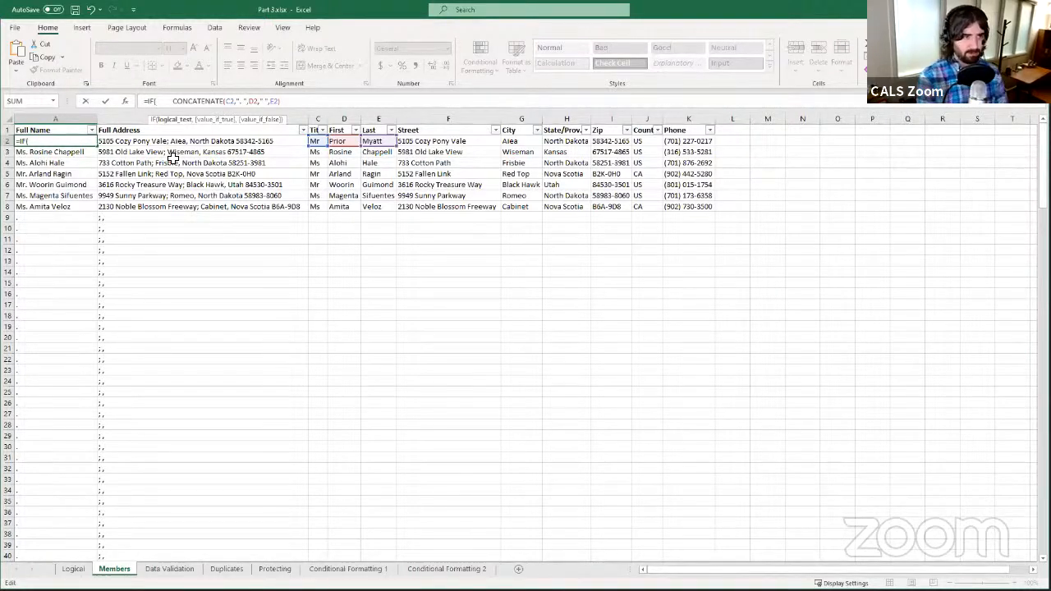
# - Type OR( with a first test C2="" after IF( in A2's formula
pyautogui.write('OR')
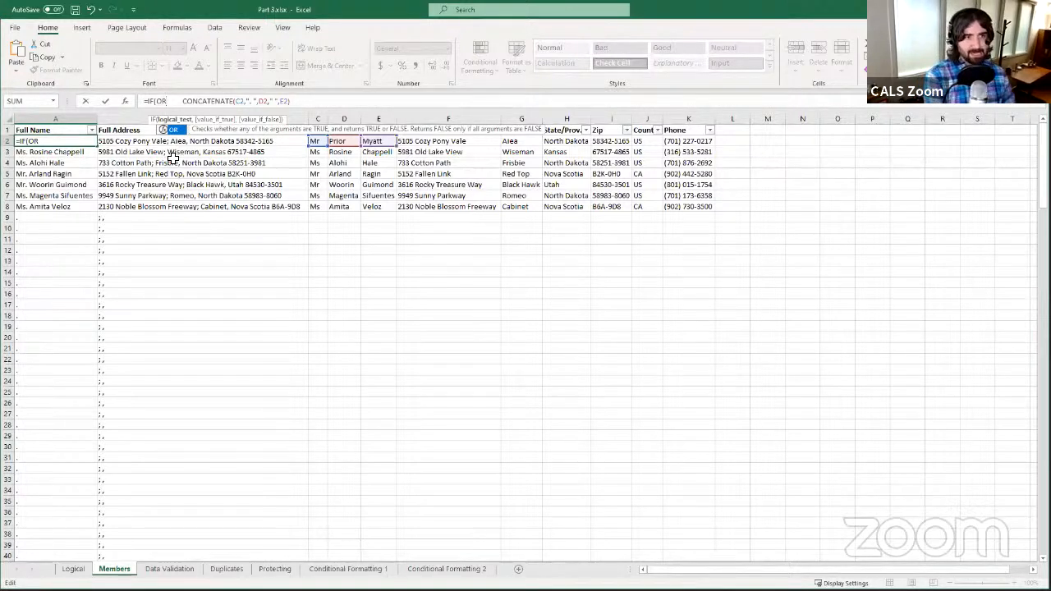
pyautogui.write('(')
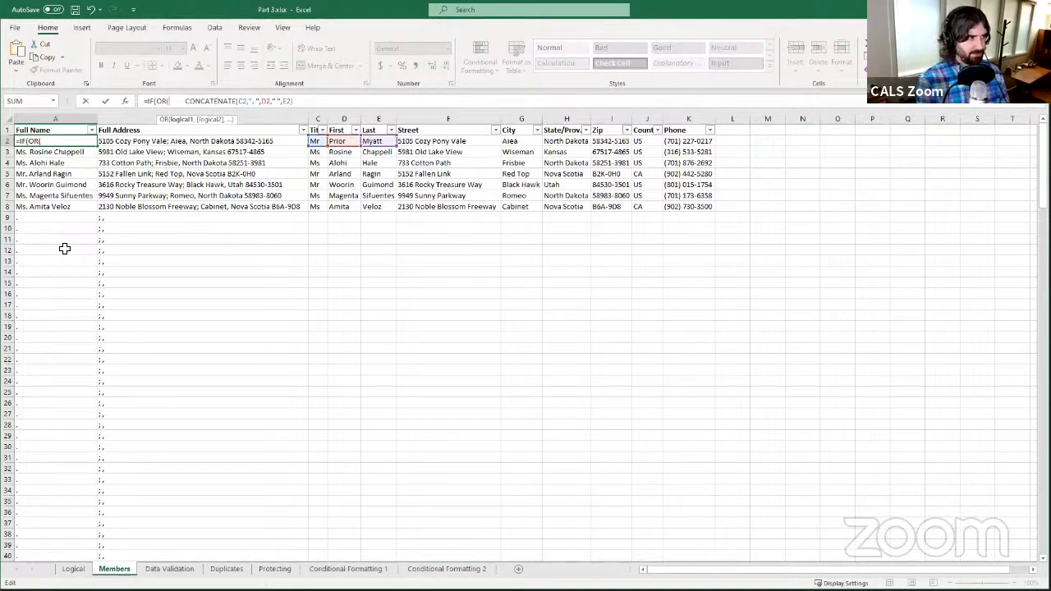
pyautogui.write('C2')
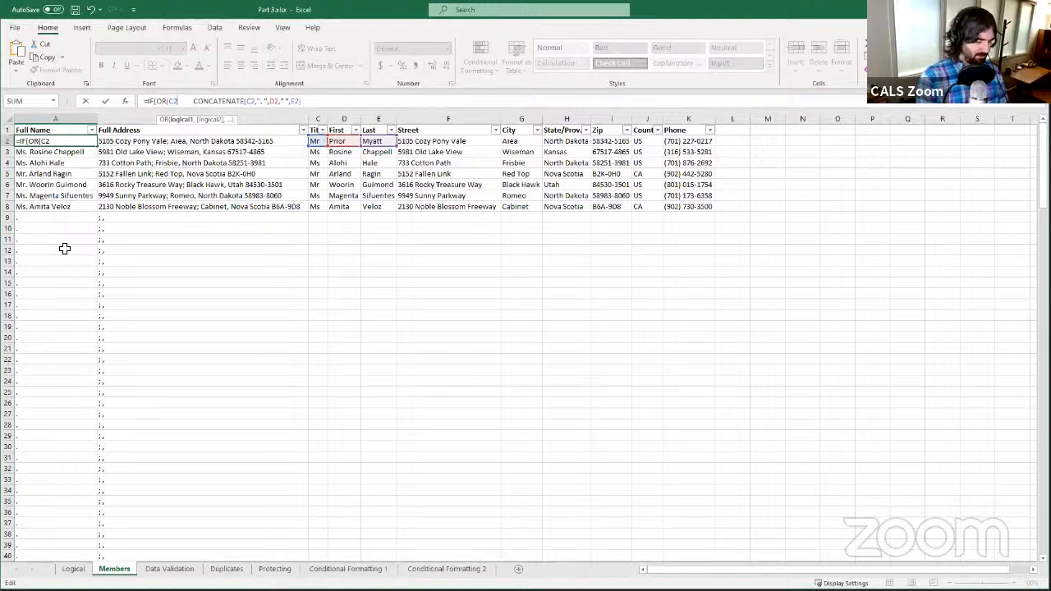
pyautogui.write('=')
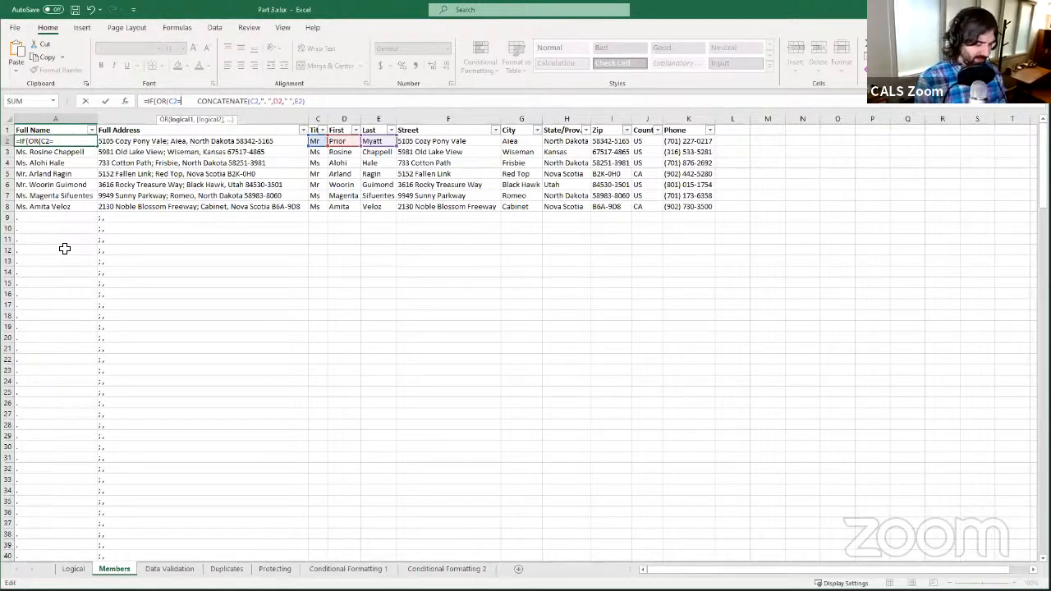
pyautogui.write('""')
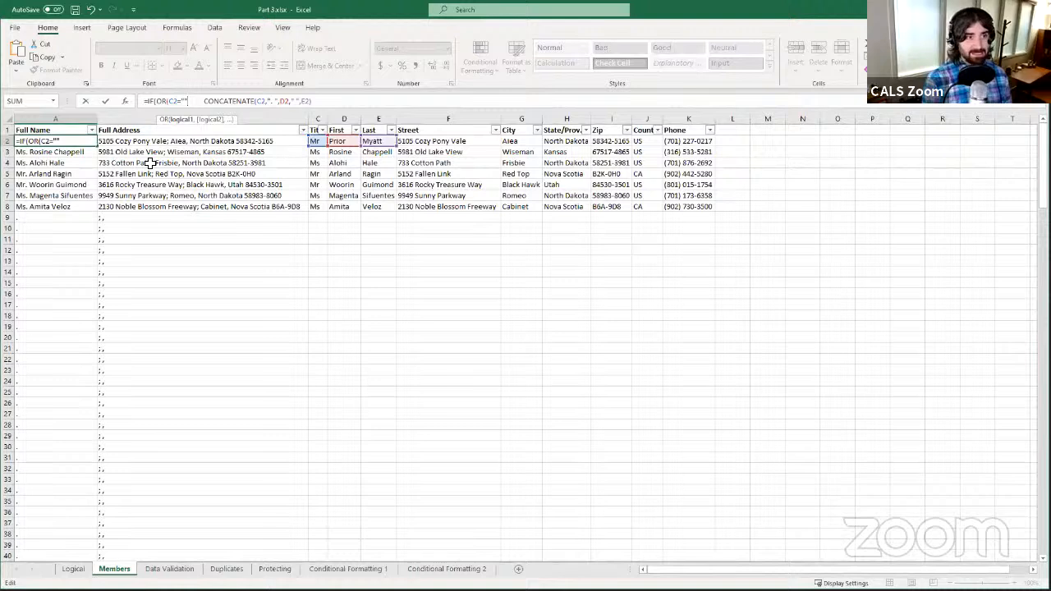
# - Add the D2="" and E2="" tests and close the OR condition
pyautogui.write(',')
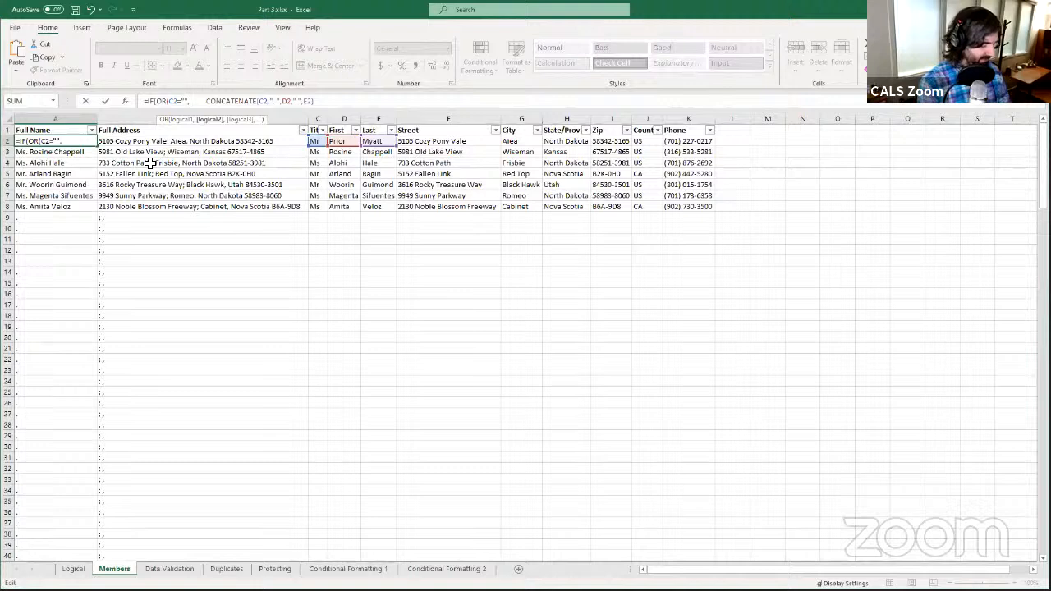
pyautogui.write('D2=')
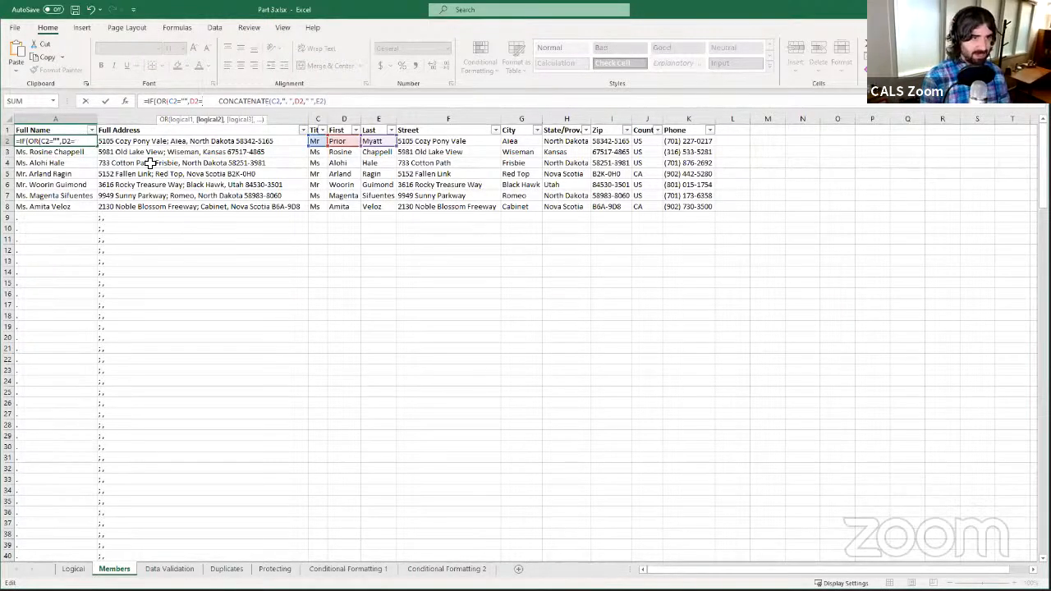
pyautogui.write('""')
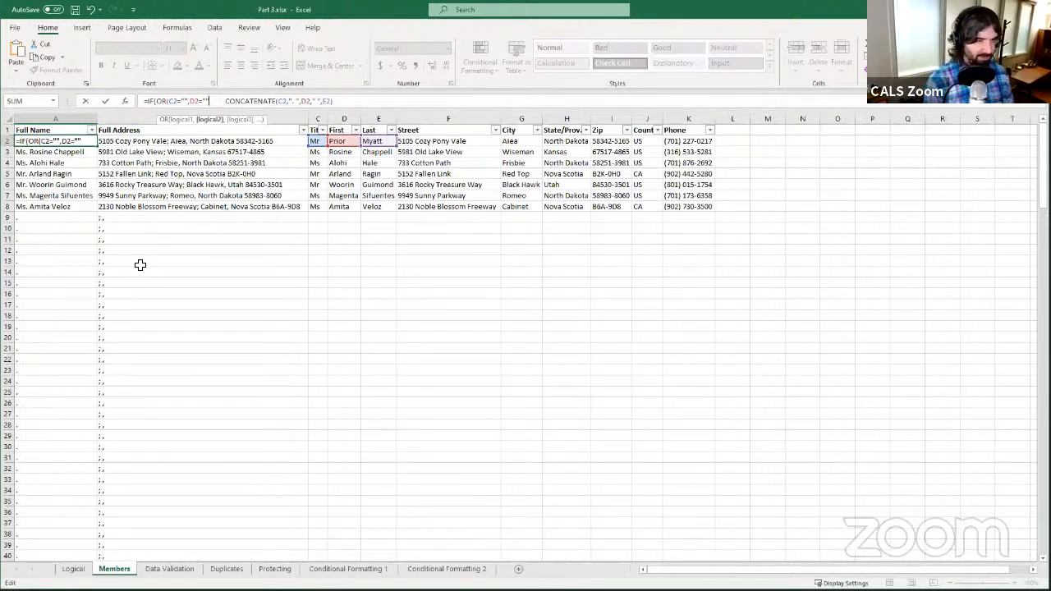
pyautogui.write(',')
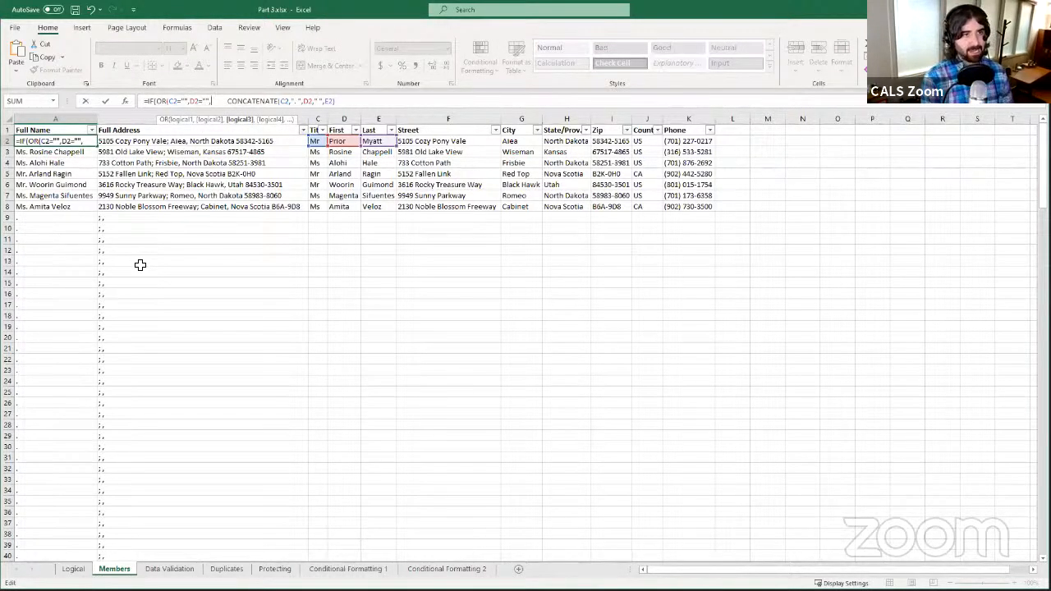
pyautogui.write('E')
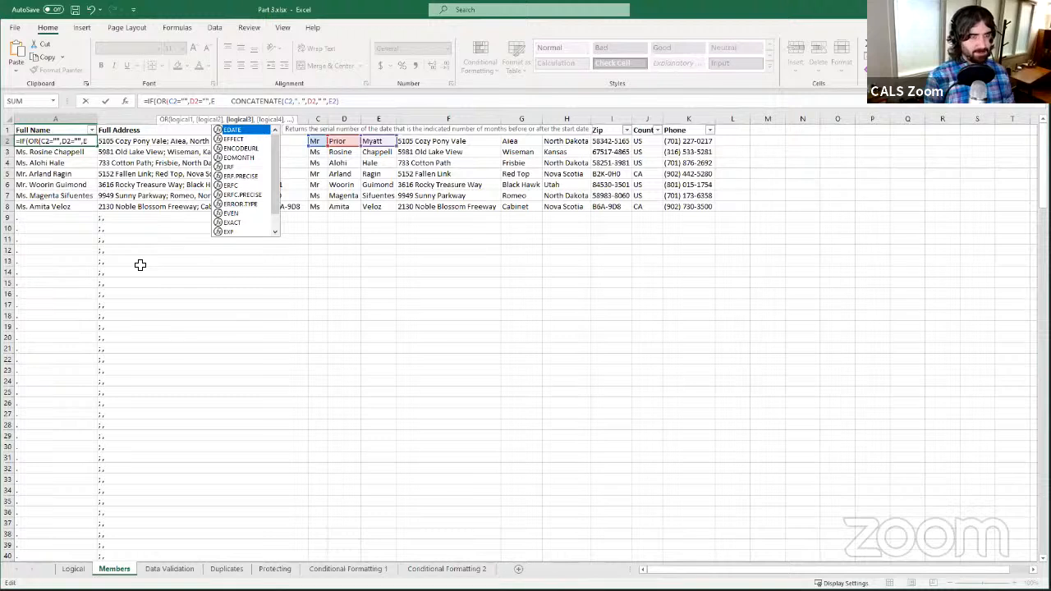
pyautogui.write('2')
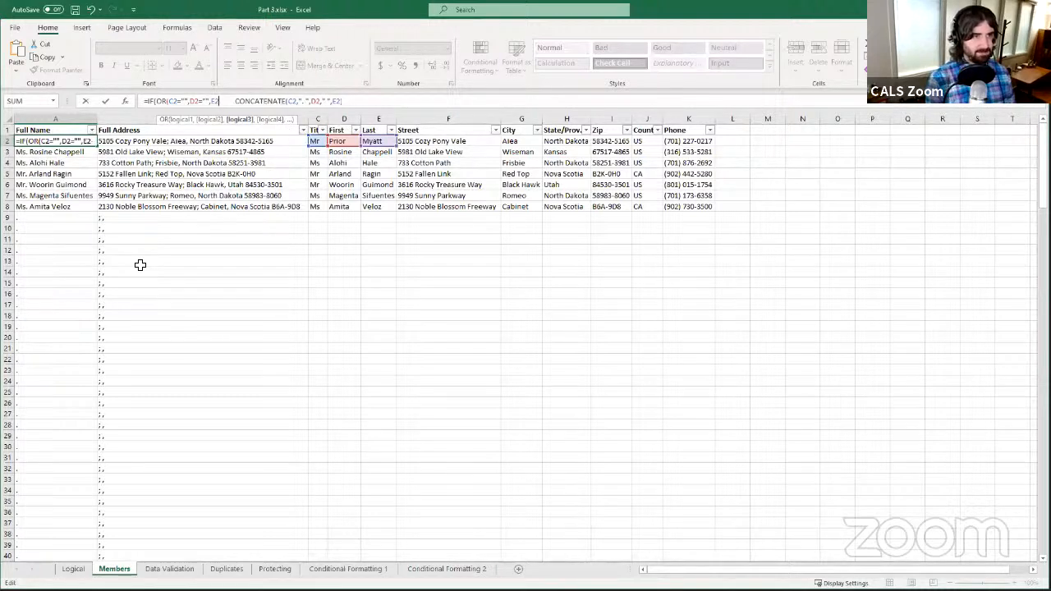
pyautogui.write('=')
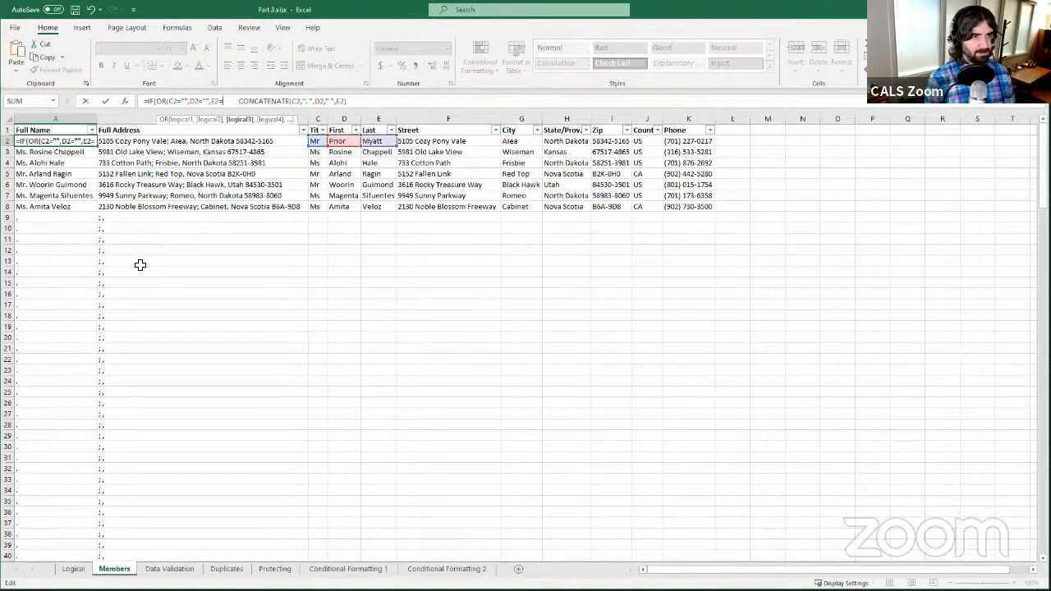
pyautogui.write('L')
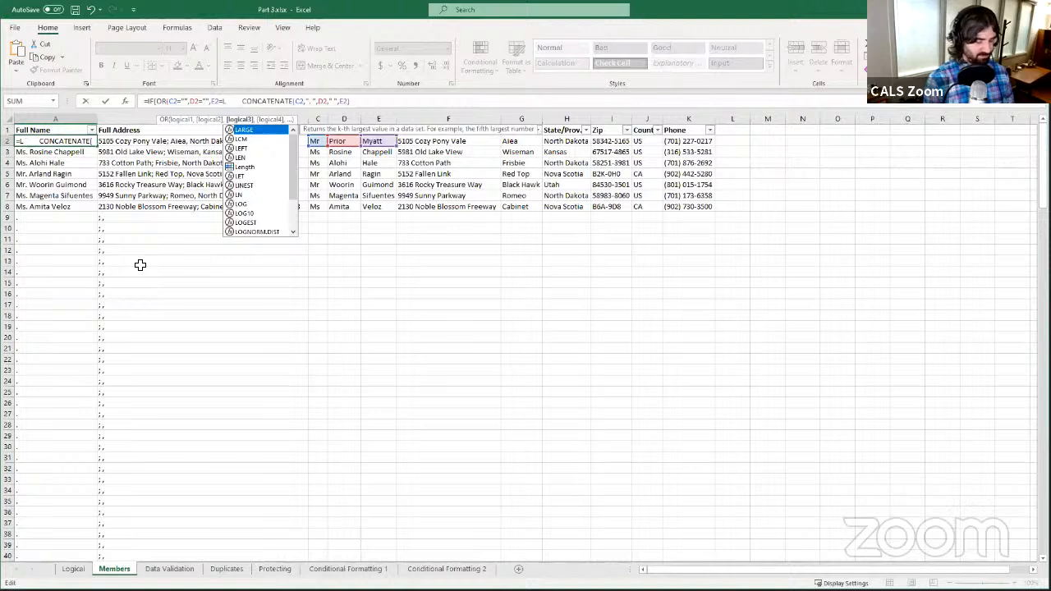
pyautogui.press('BackSpace')
pyautogui.write('""')
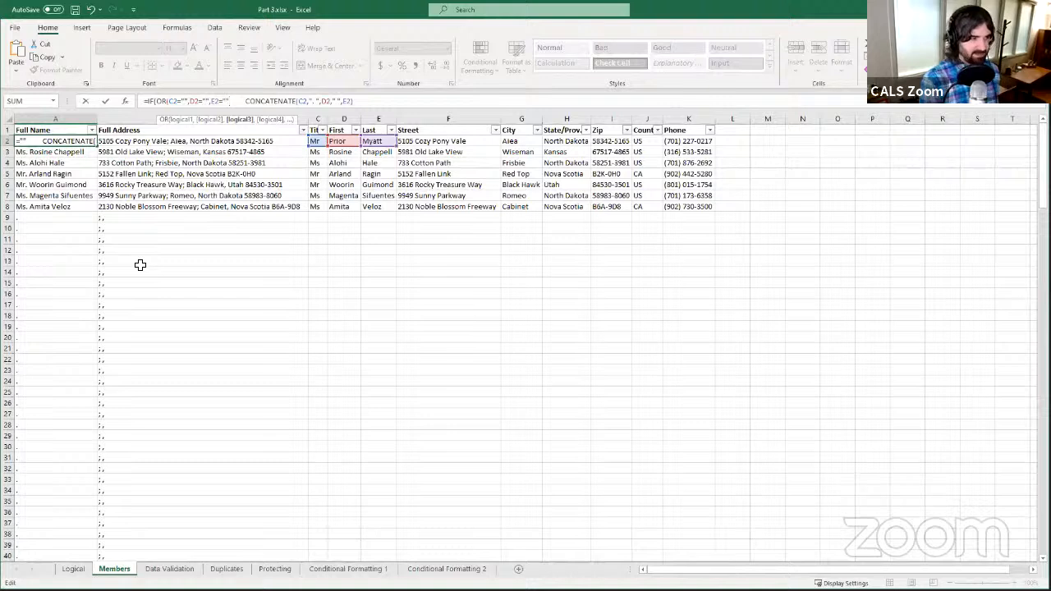
pyautogui.write(')')
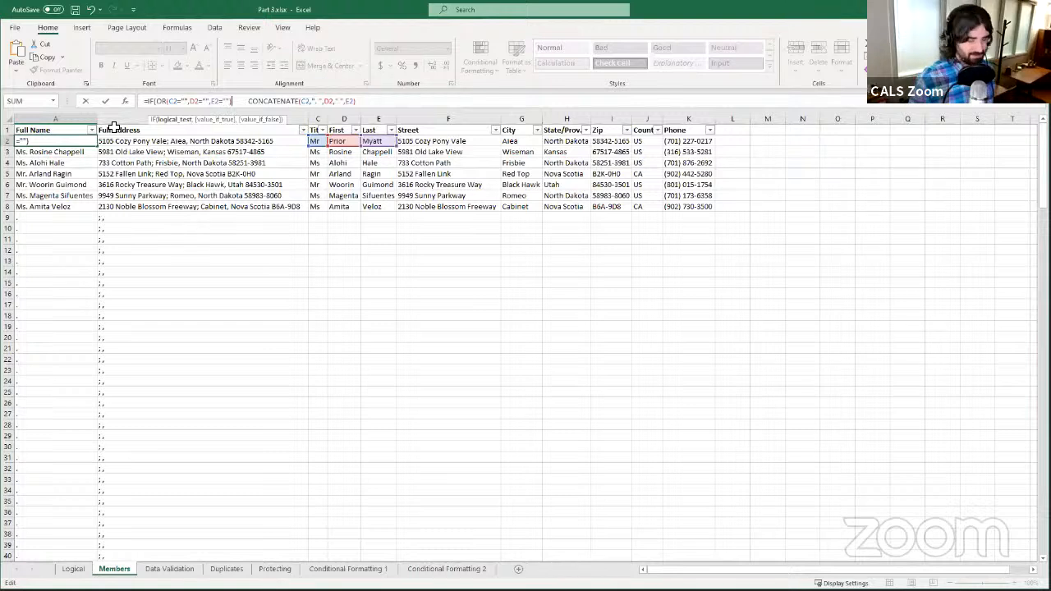
# - Add "" as the IF's blank result and remove the extra spaces before CONCATENATE
pyautogui.write(',')
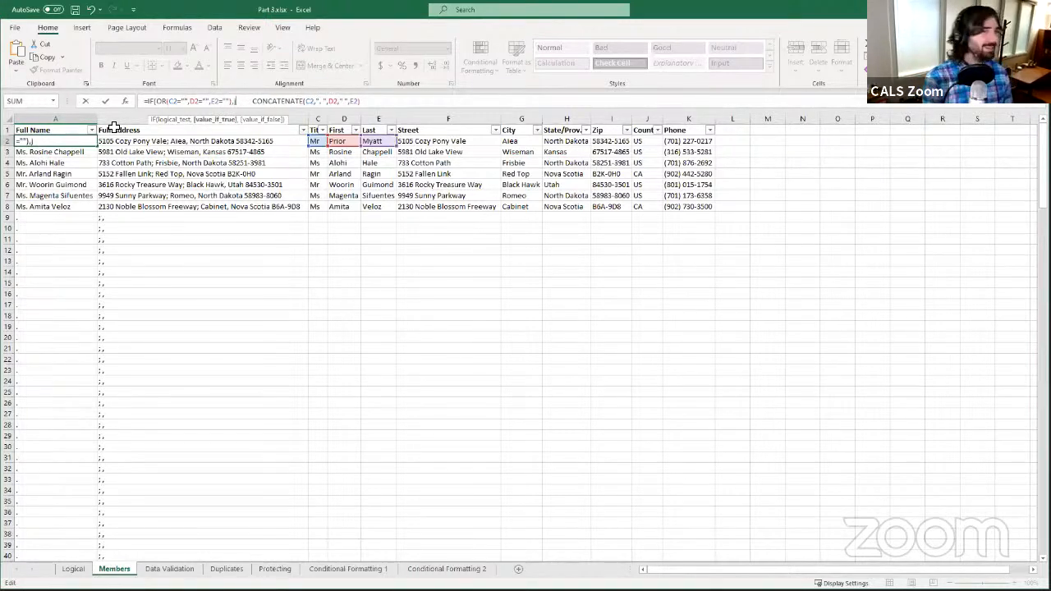
pyautogui.press('BackSpace')
pyautogui.press('BackSpace')
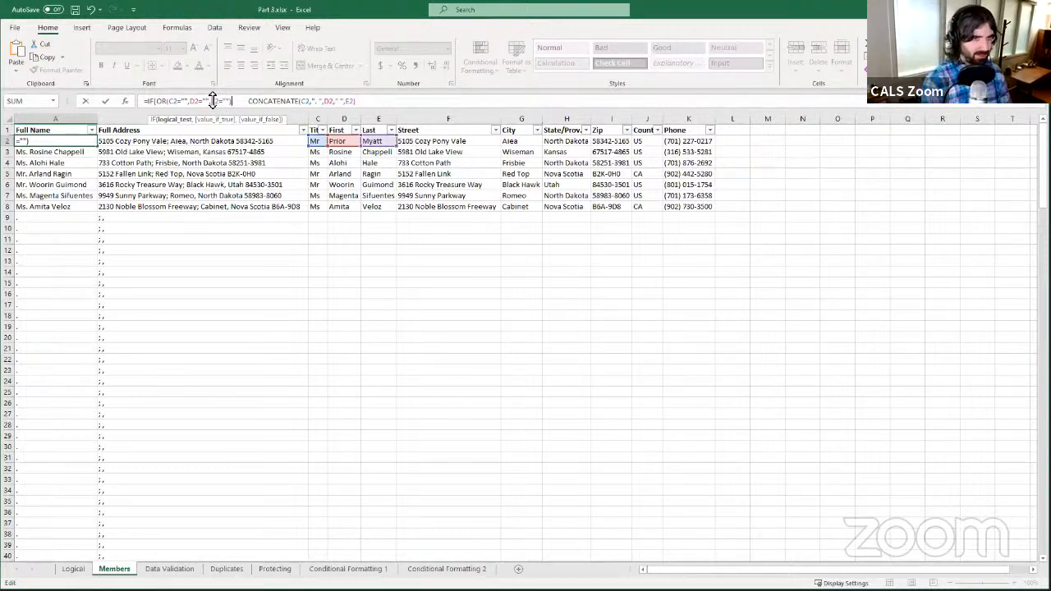
pyautogui.write(',')
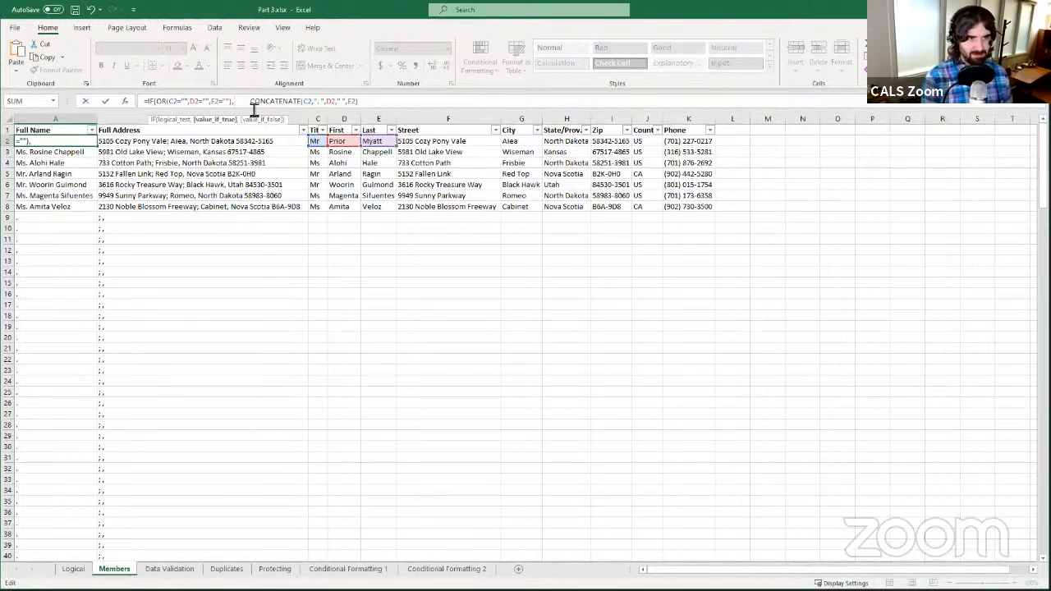
pyautogui.write('""')
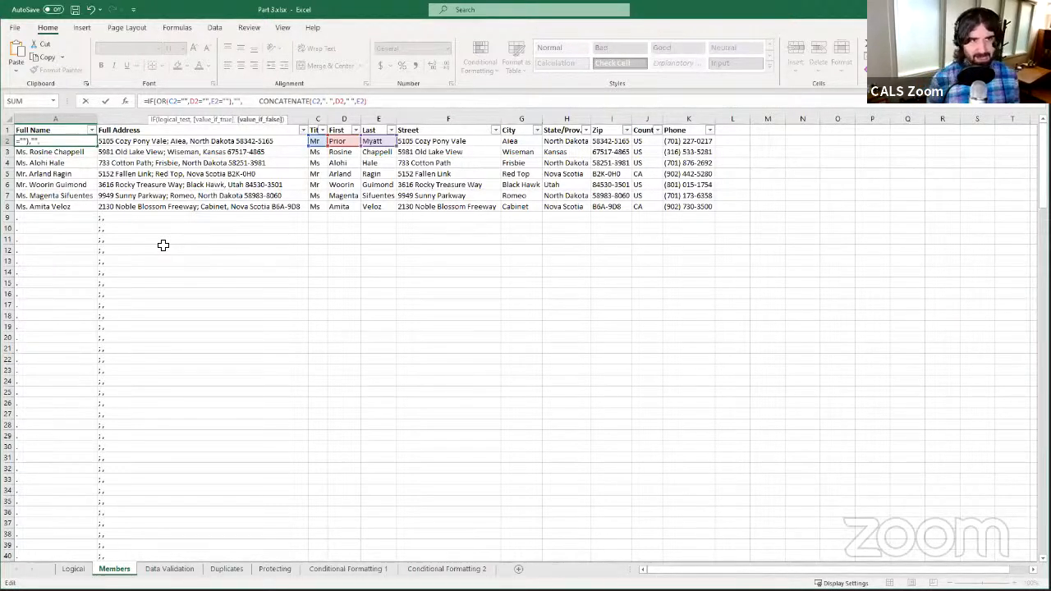
pyautogui.write(',')
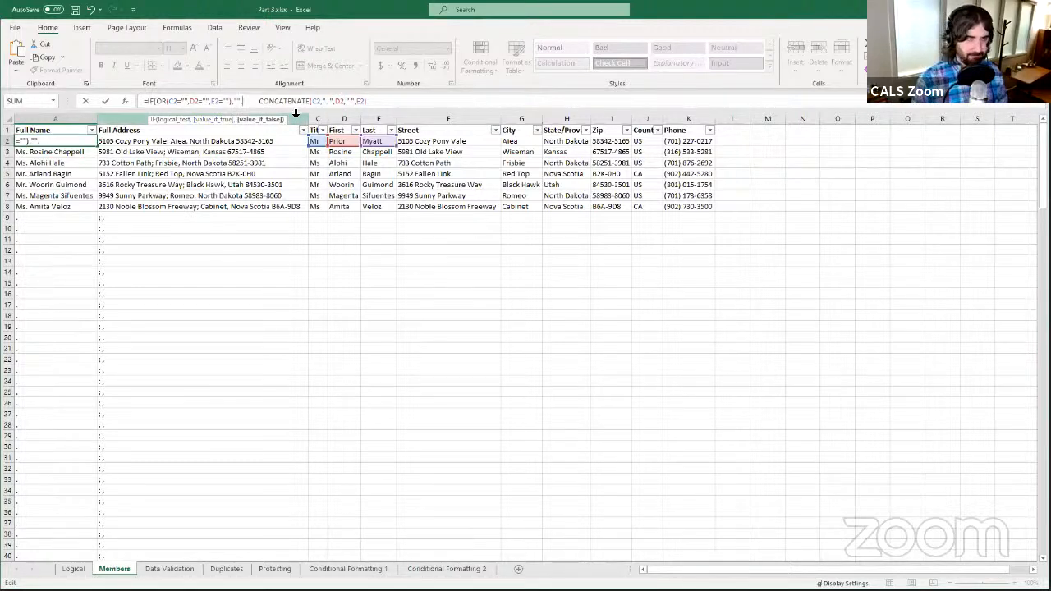
pyautogui.press('Delete')
pyautogui.press('Delete')
pyautogui.press('Delete')
pyautogui.press('Delete')
pyautogui.press('Delete')
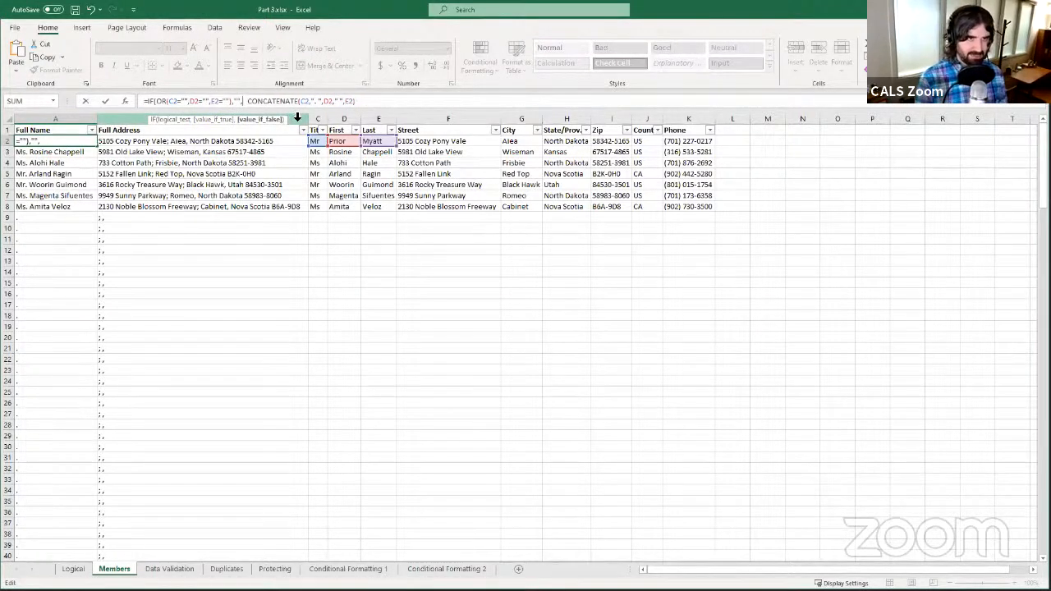
pyautogui.press('BackSpace')
pyautogui.press('End')
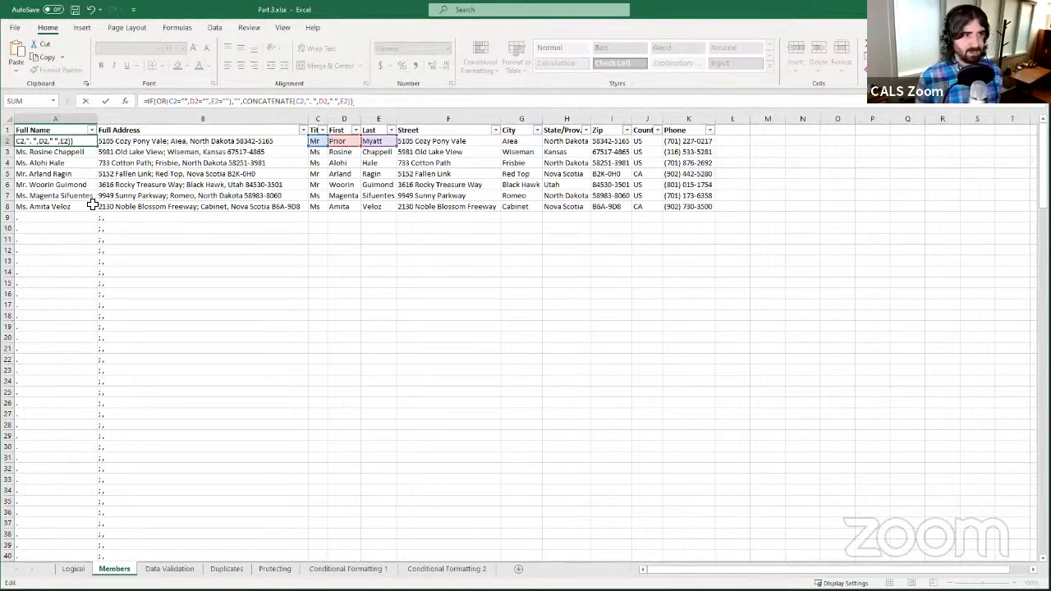
# - Commit A2's IF formula, fill it down column A, and check A9, A10 and A35
pyautogui.click(105, 100)
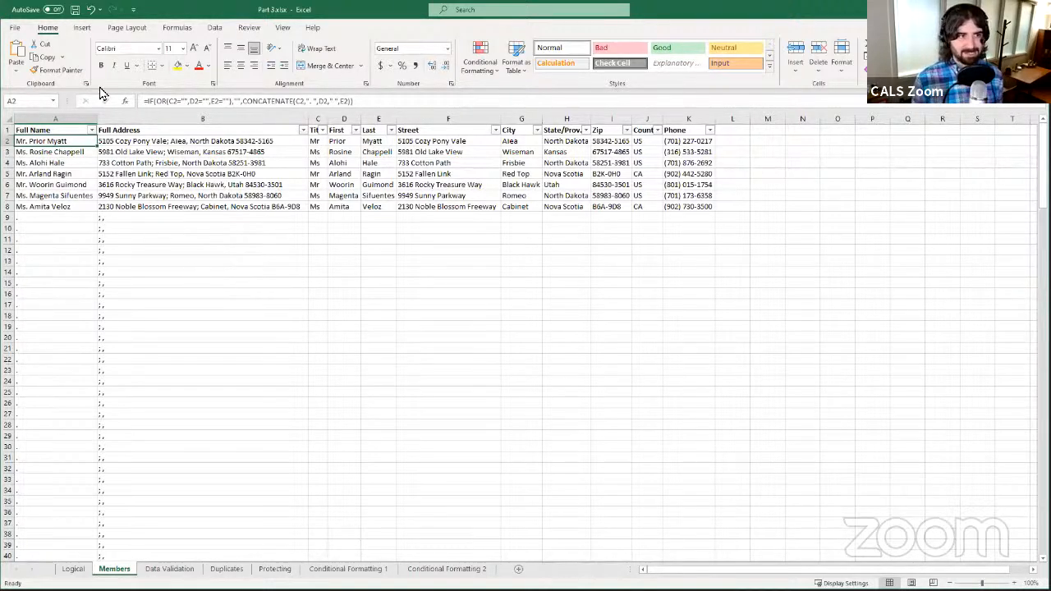
pyautogui.doubleClick(98, 146)
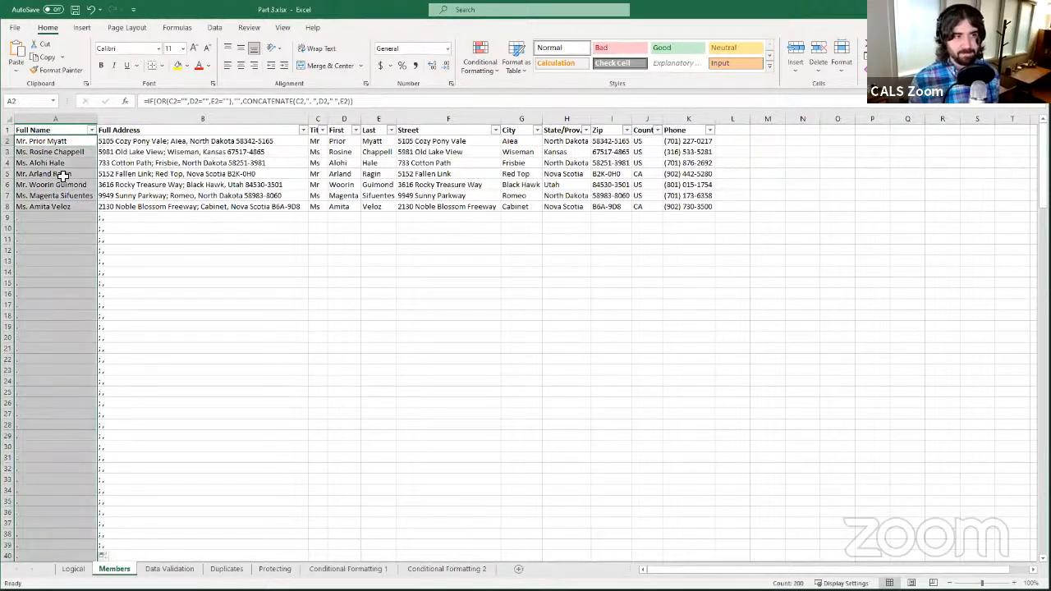
pyautogui.click(56, 228)
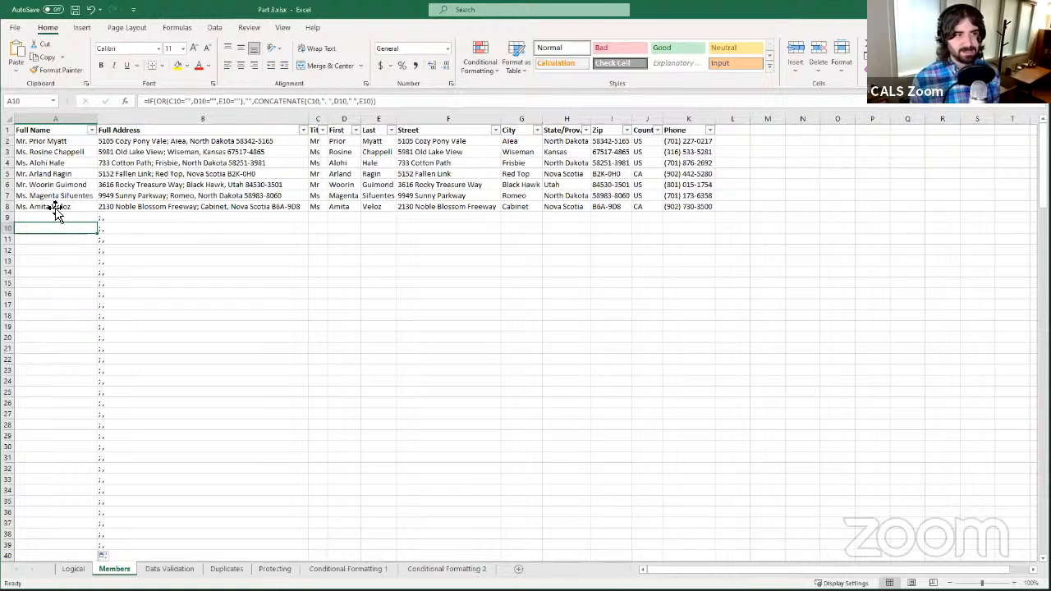
pyautogui.scroll(-5, 54, 261)
pyautogui.scroll(-20, 57, 282)
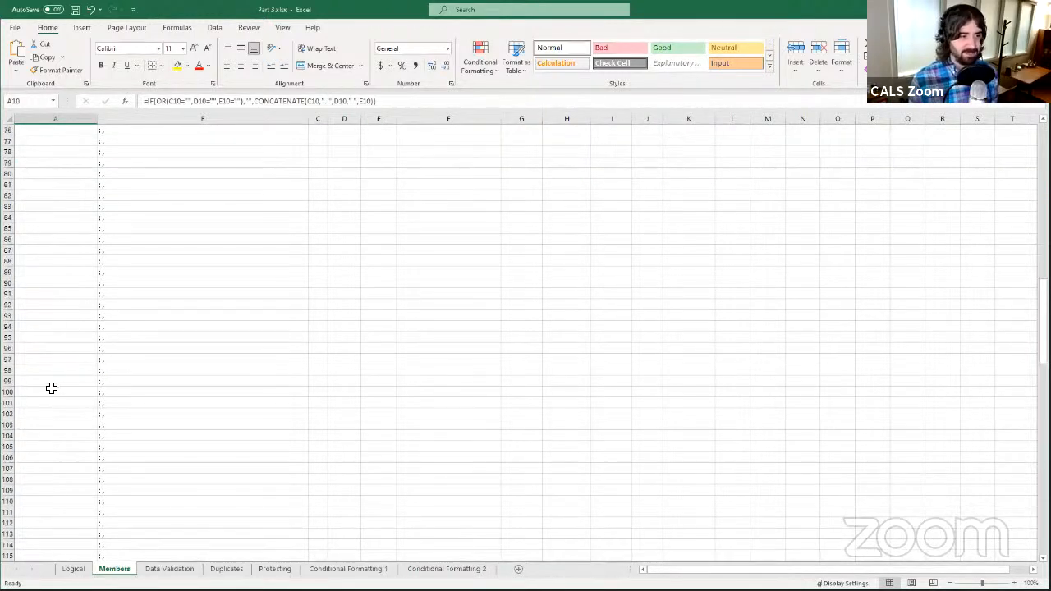
pyautogui.scroll(20, 48, 377)
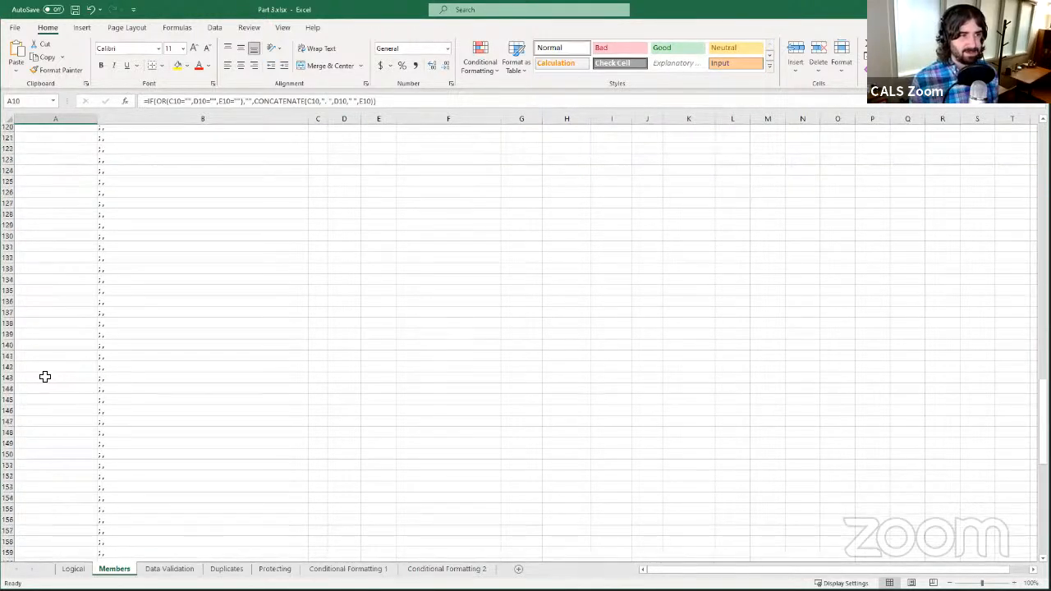
pyautogui.scroll(16, 42, 369)
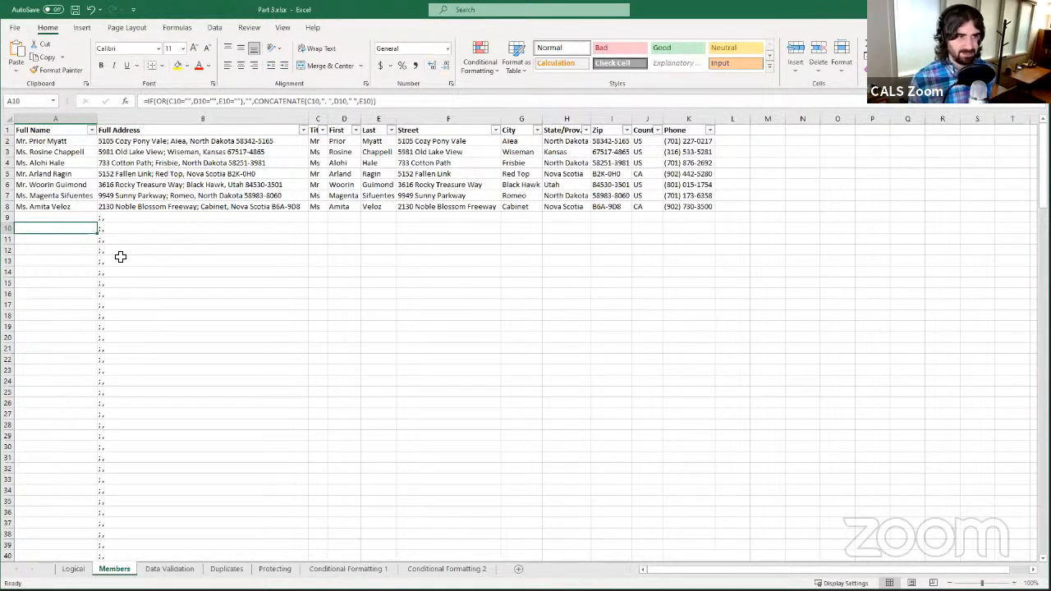
pyautogui.scroll(-1, 128, 177)
pyautogui.scroll(-10, 156, 230)
pyautogui.scroll(10, 161, 250)
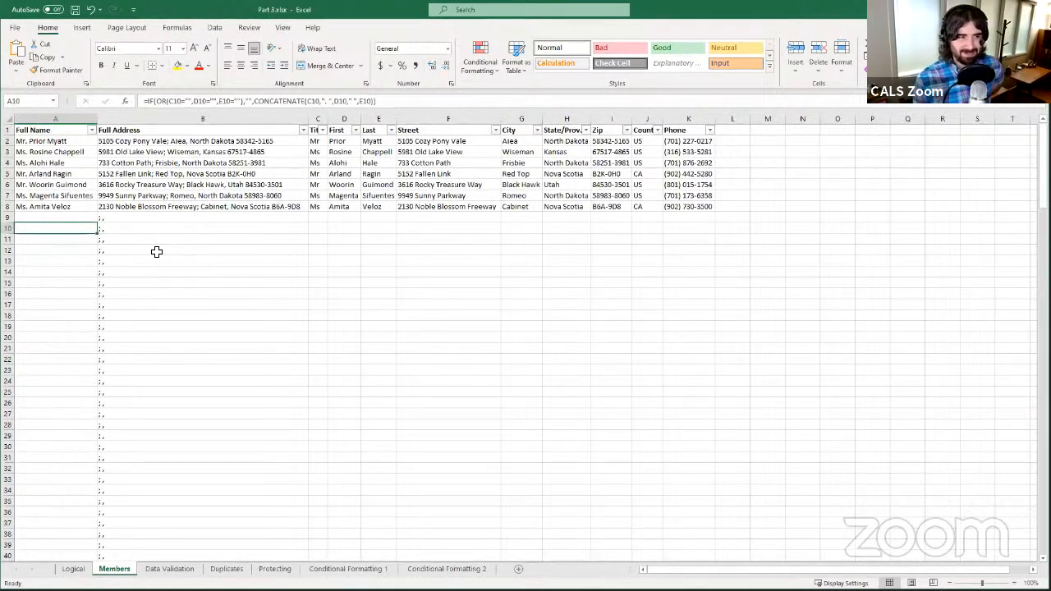
pyautogui.click(71, 217)
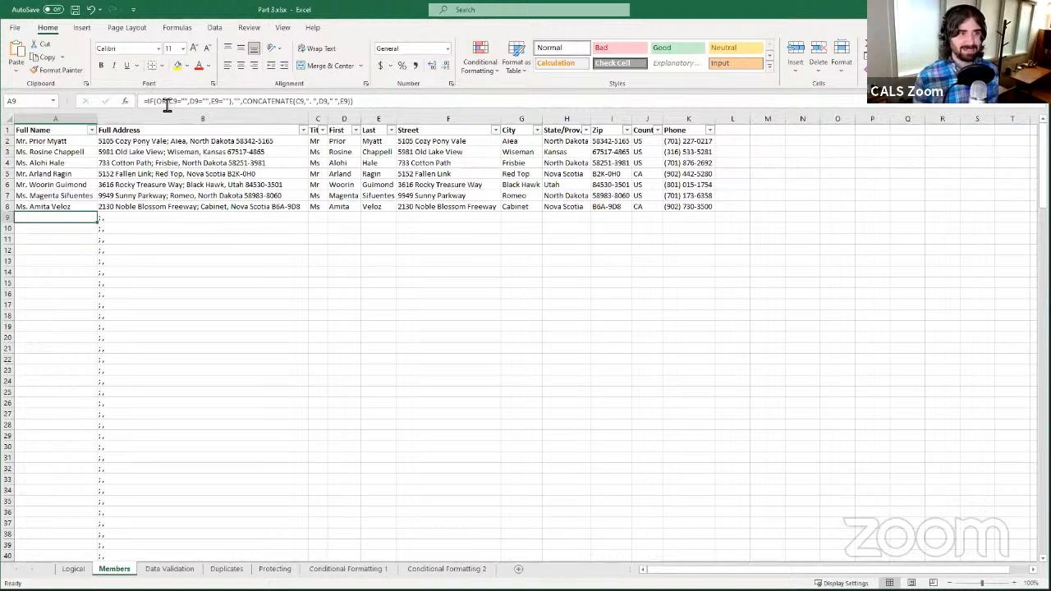
pyautogui.click(73, 501)
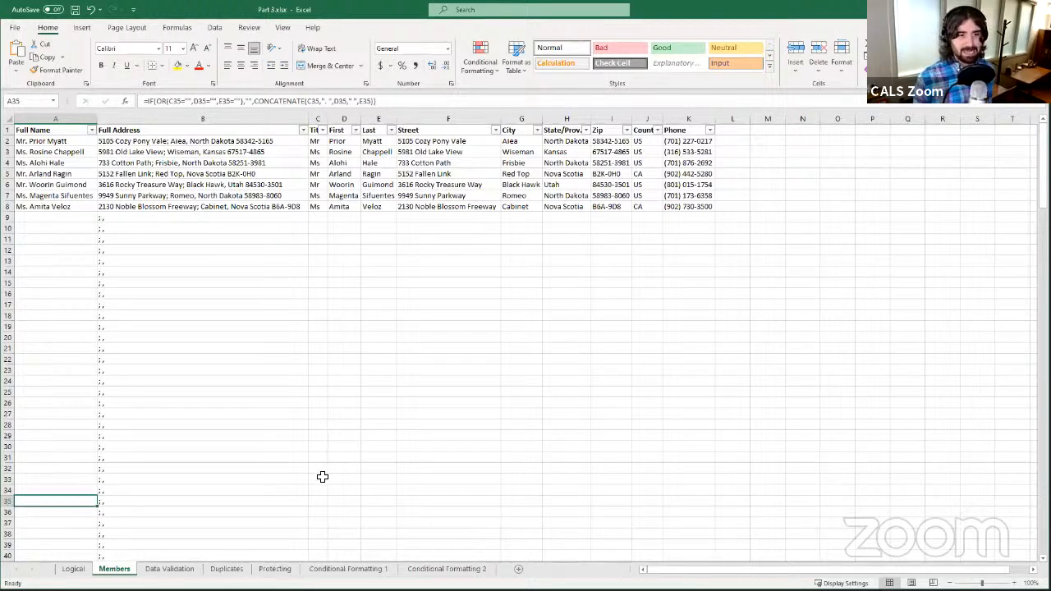
# - Enter a sample title, first name and last name in C35:E35 for A35's full name
pyautogui.click(320, 502)
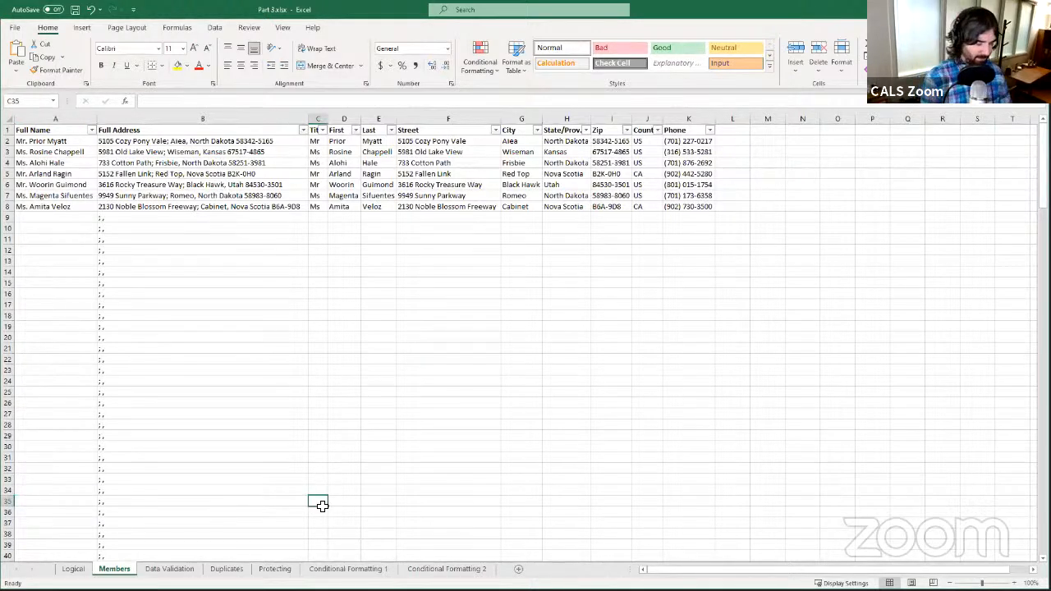
pyautogui.write('Mr')
pyautogui.press('Tab')
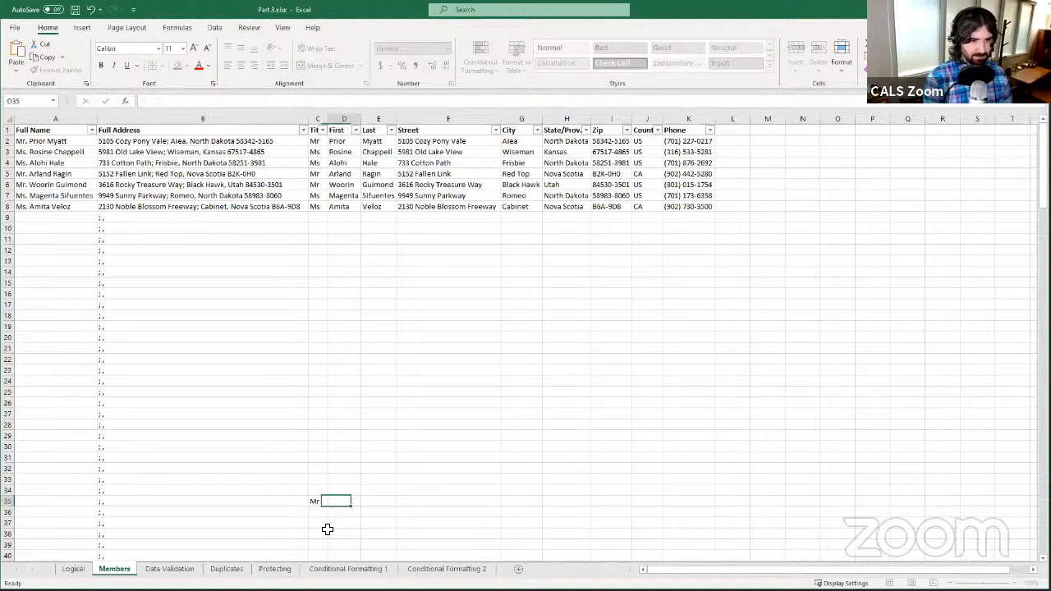
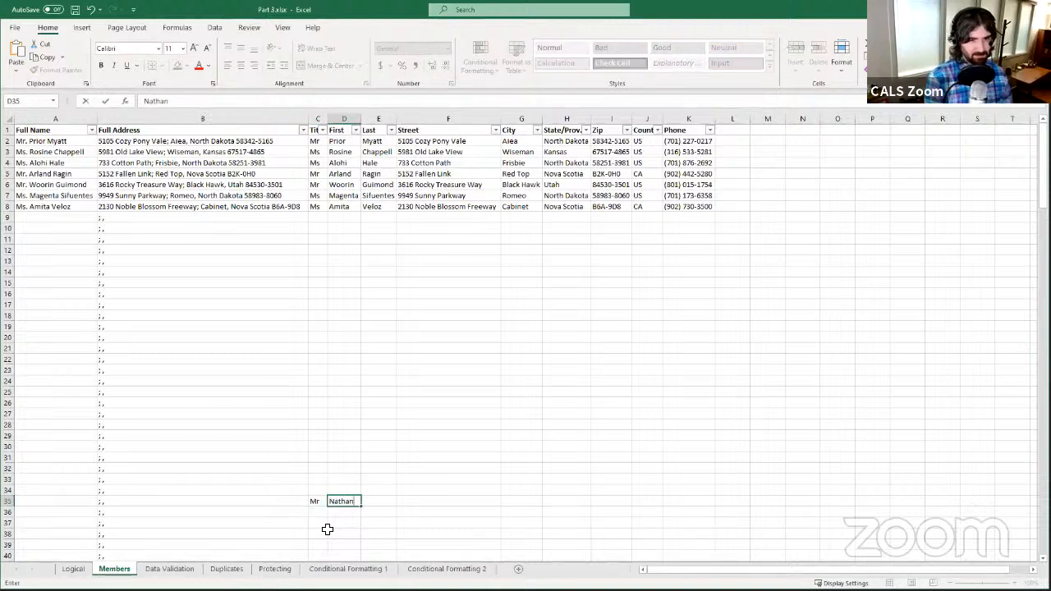
pyautogui.press('Tab')
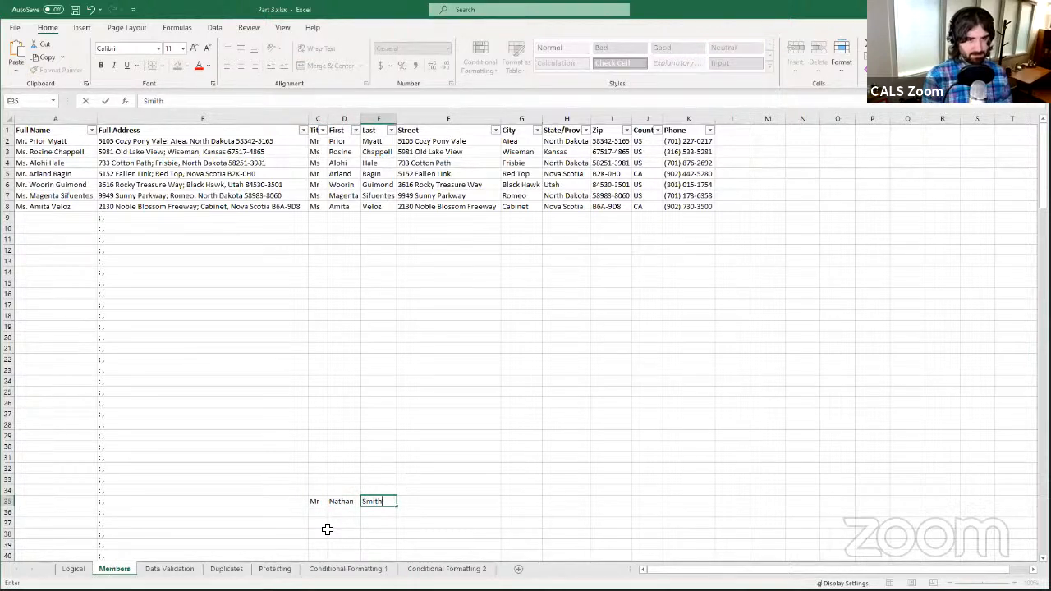
pyautogui.press('Tab')
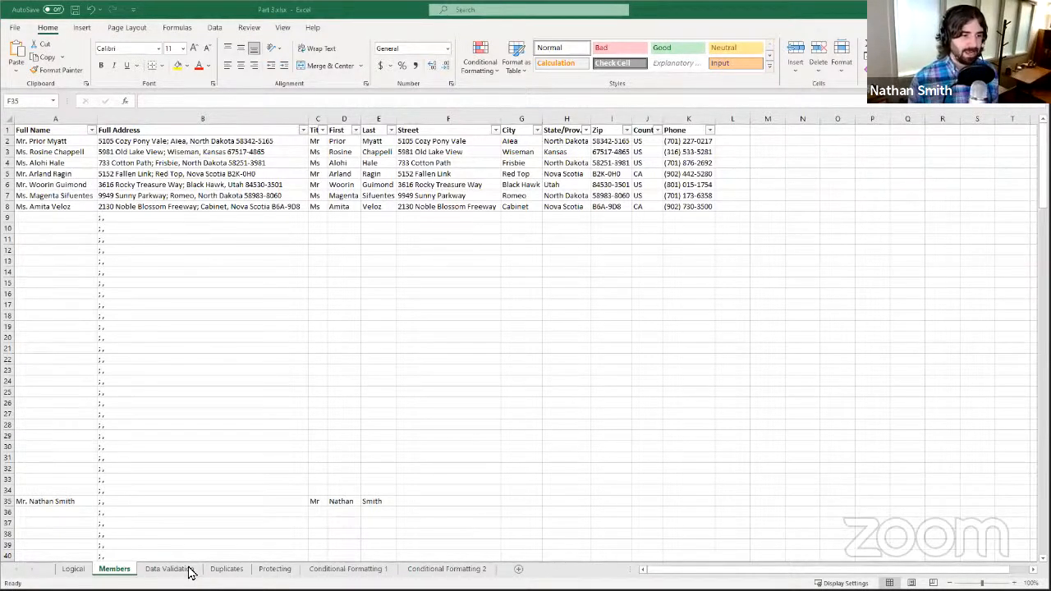
pyautogui.click(61, 206)
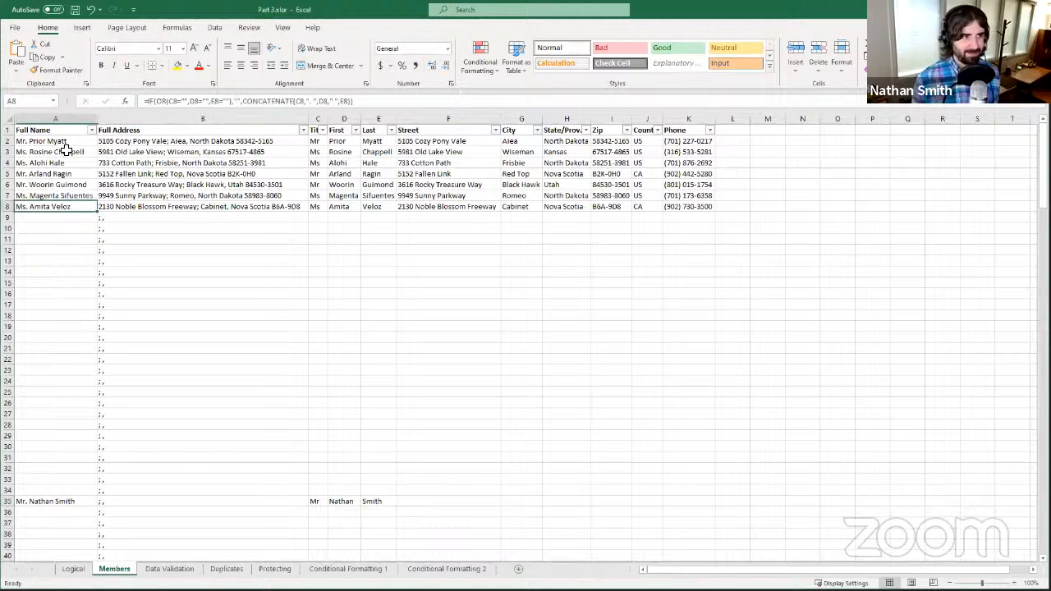
pyautogui.click(61, 136)
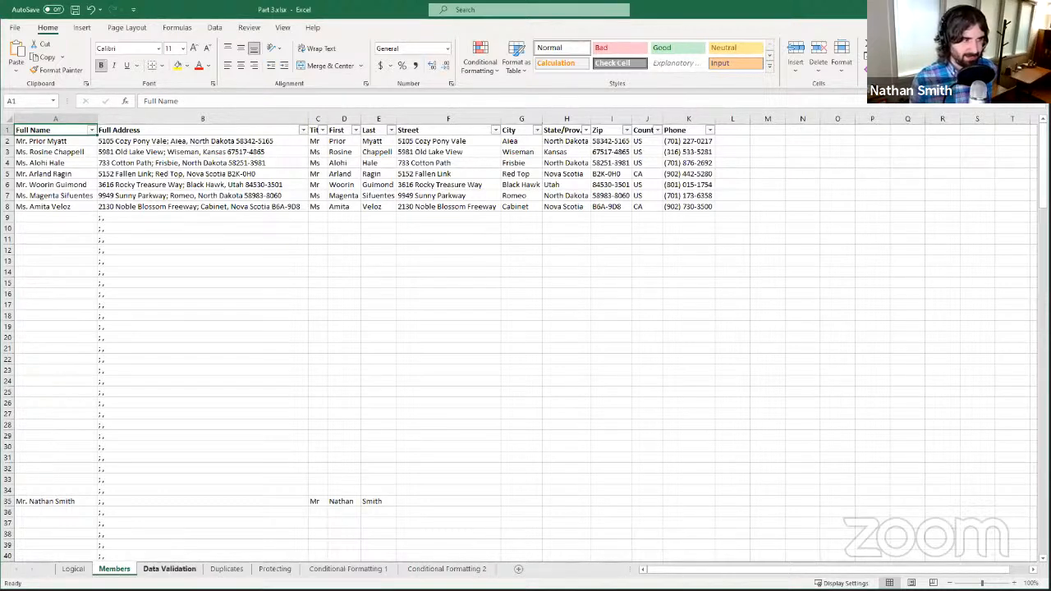
# - Switch to the Data Validation sheet with its case table and allowed-value lists
pyautogui.click(169, 569)
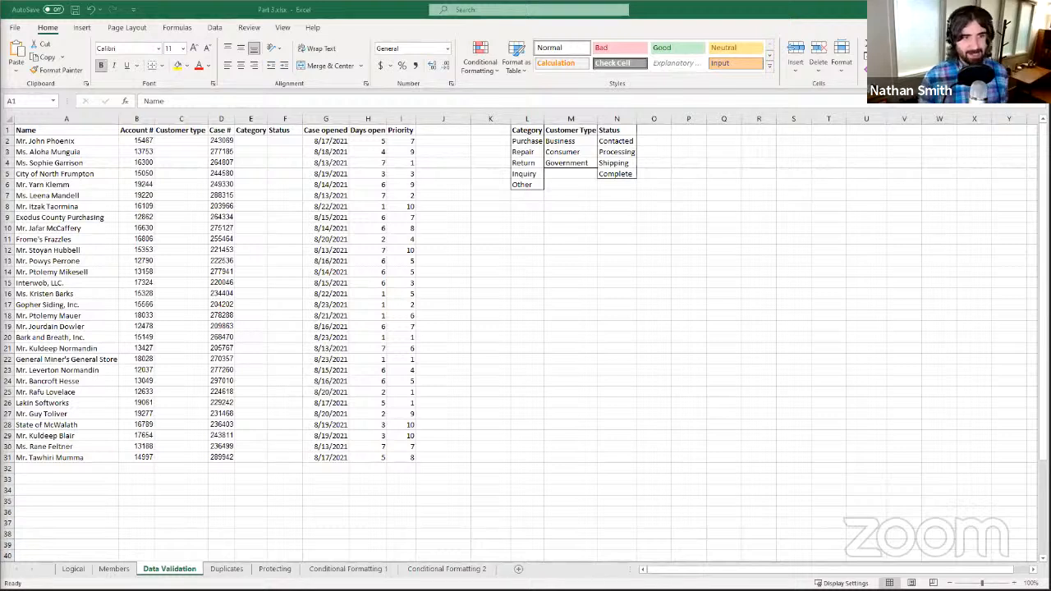
pyautogui.click(363, 12)
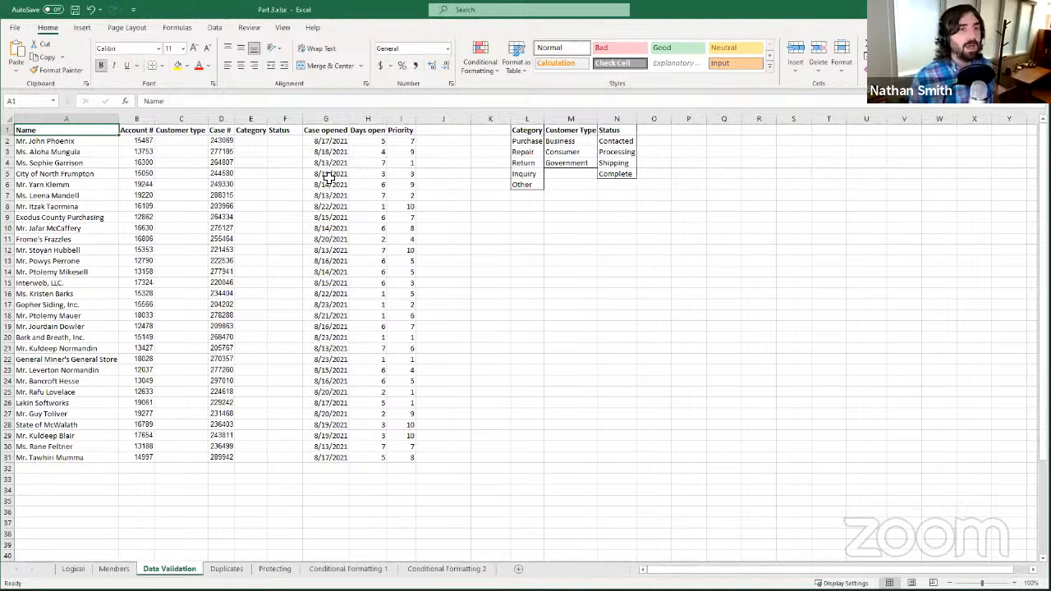
# - Select the whole Customer type column C via C2 and its column header
pyautogui.click(175, 144)
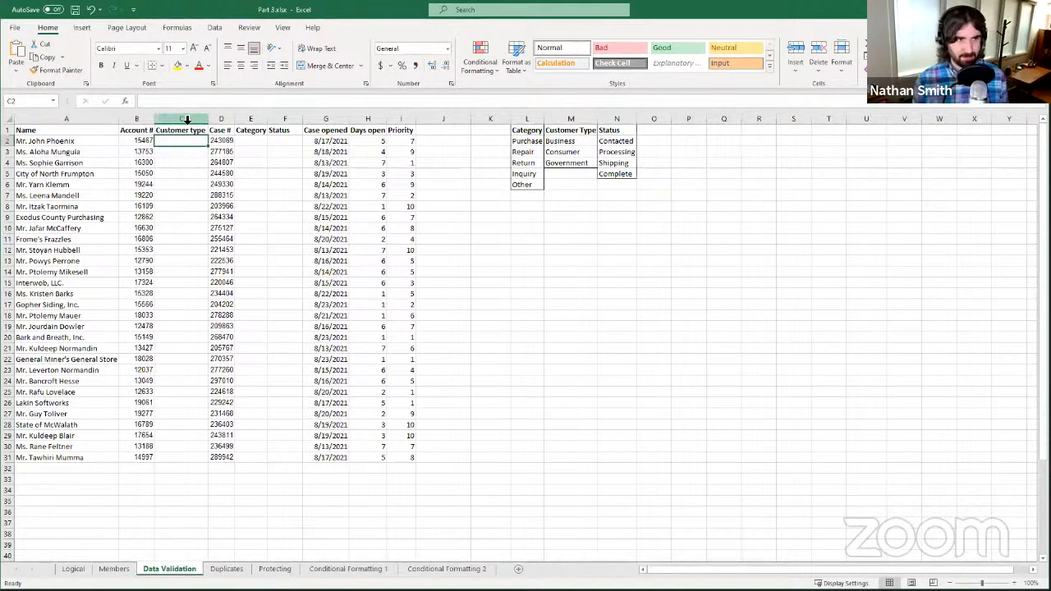
pyautogui.click(187, 120)
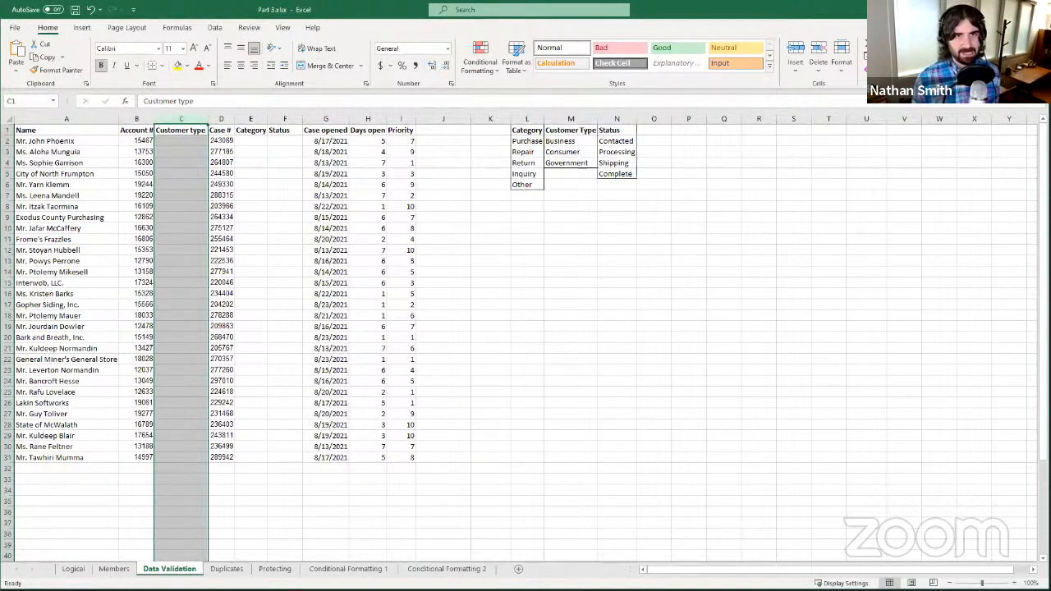
# - On the Data tab, reselect column C and browse the Data Validation dropdown without choosing
pyautogui.click(221, 33)
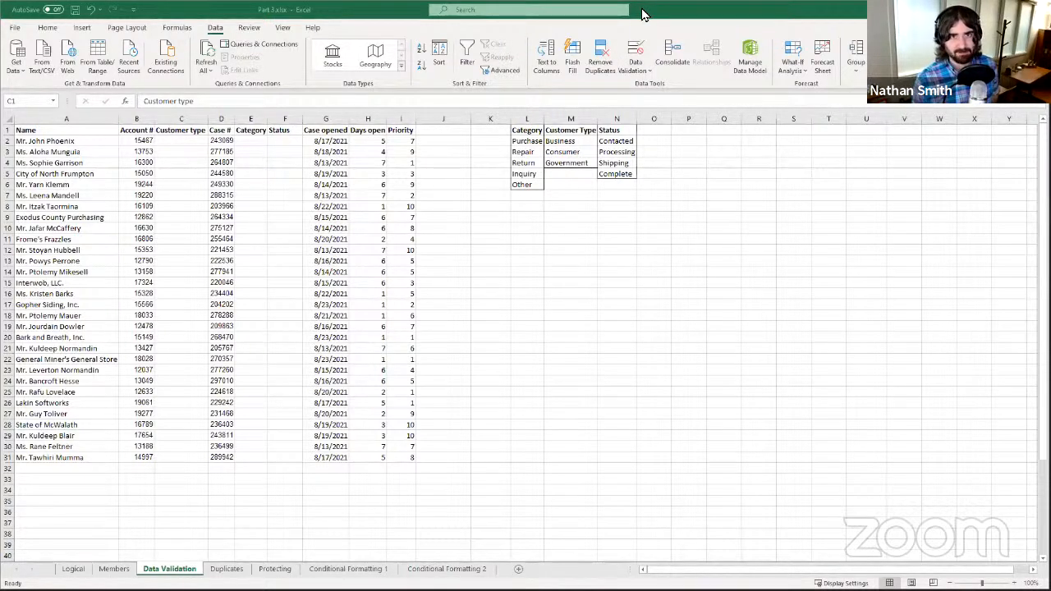
pyautogui.hotkey('ctrl', 'space')
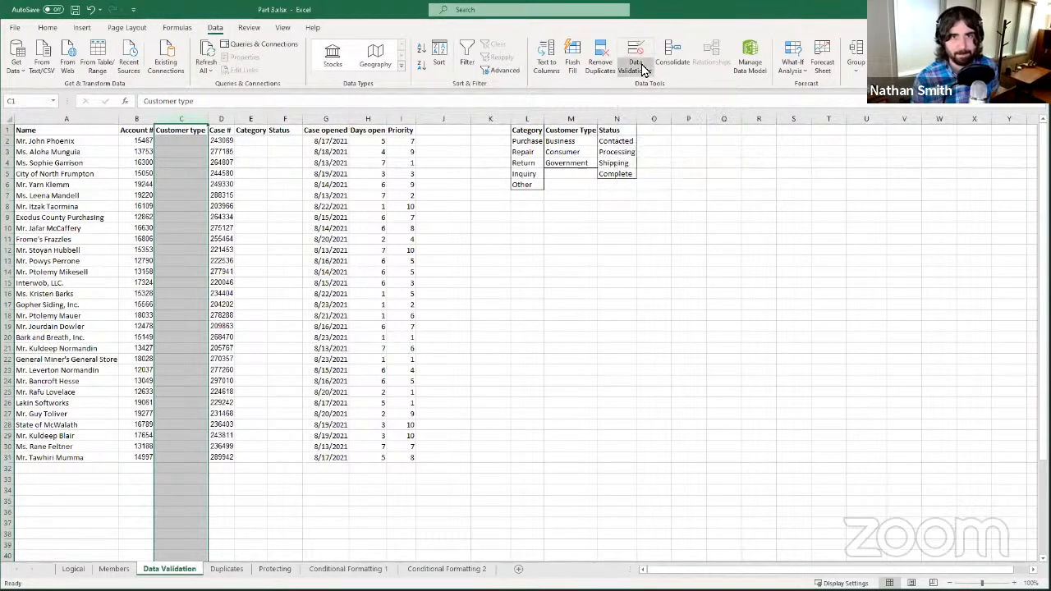
pyautogui.click(644, 76)
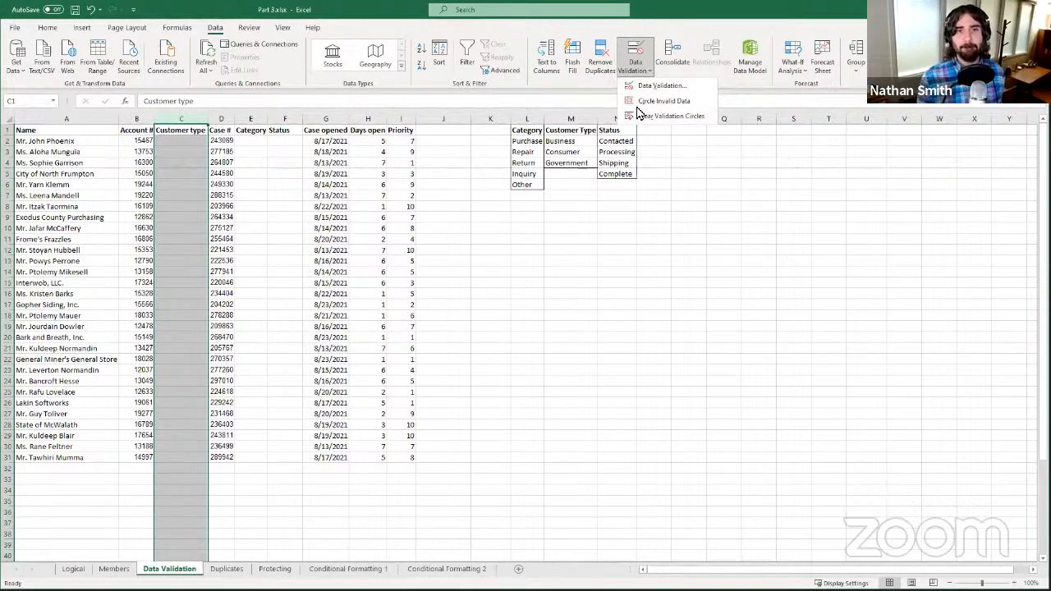
pyautogui.click(639, 59)
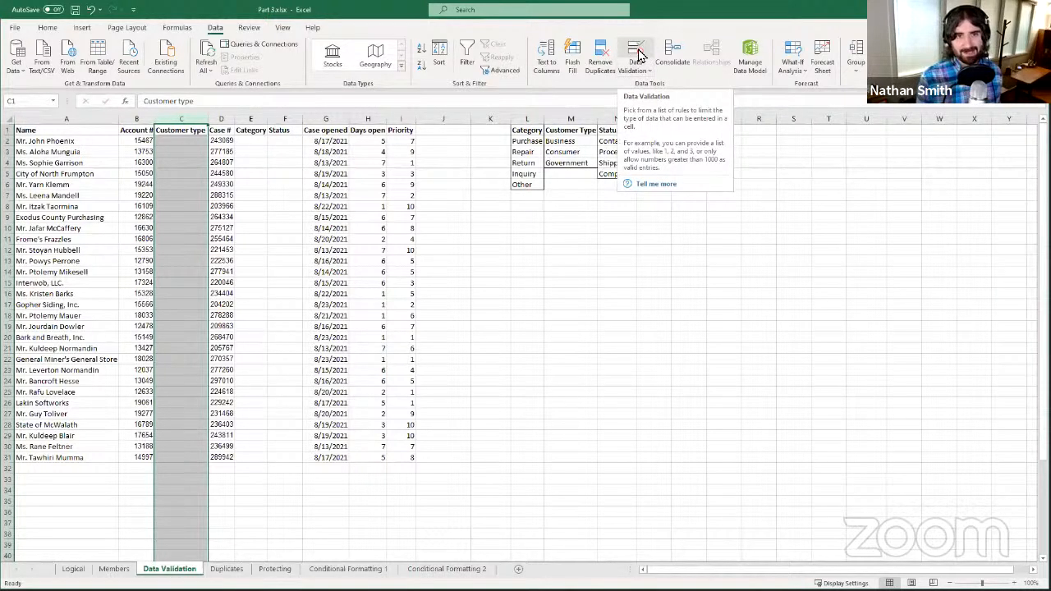
# - Open Data Validation for the Customer type column and set Allow to List
pyautogui.click(639, 54)
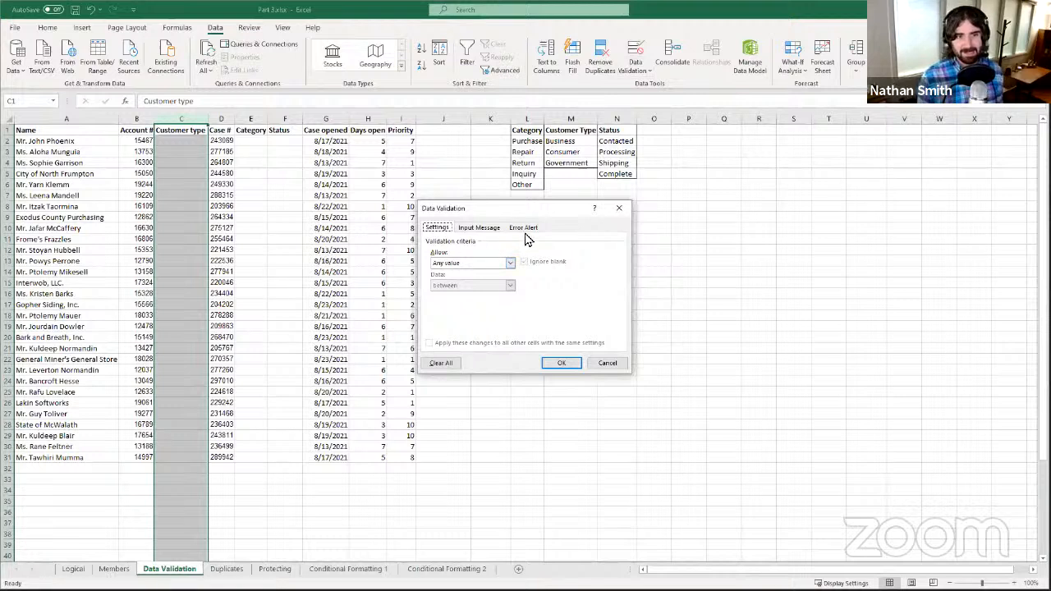
pyautogui.moveTo(508, 211); pyautogui.dragTo(533, 195)
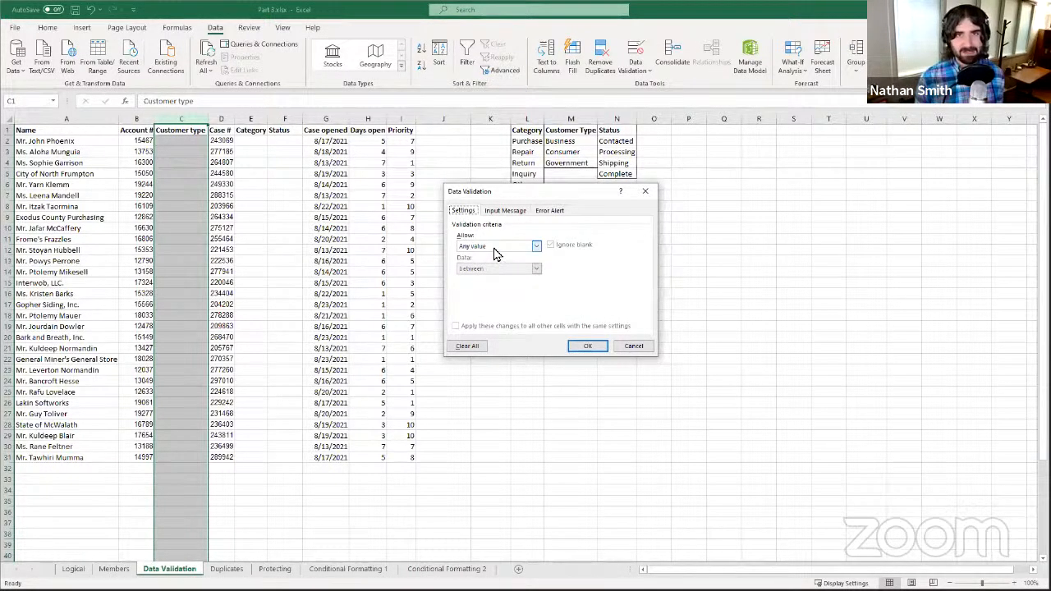
pyautogui.click(495, 253)
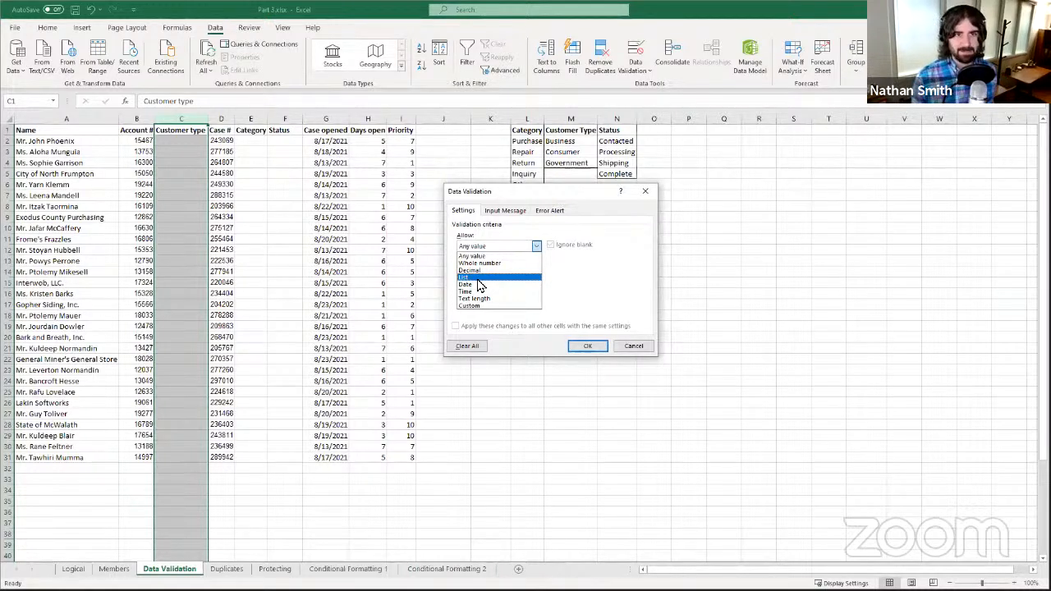
pyautogui.click(466, 240)
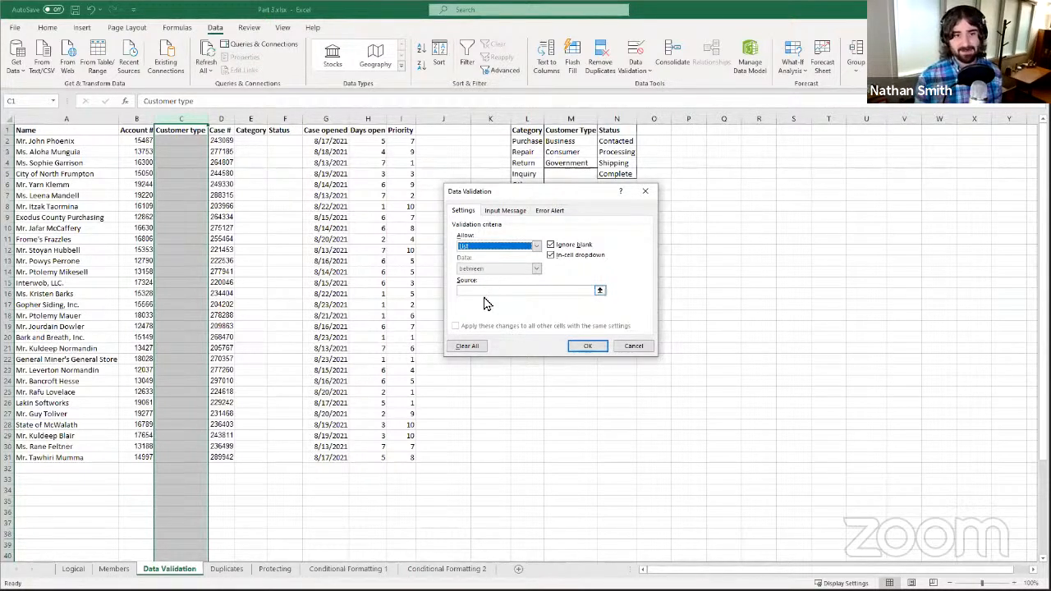
# - Set the list source to =$M$2:$M$4, the Business, Consumer and Government cells
pyautogui.click(597, 293)
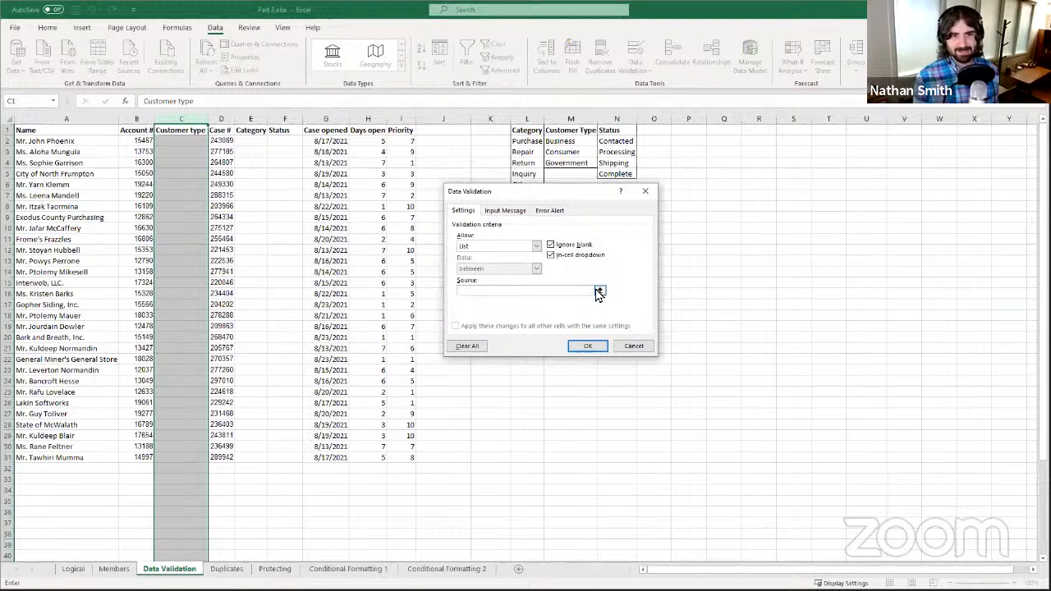
pyautogui.click(597, 293)
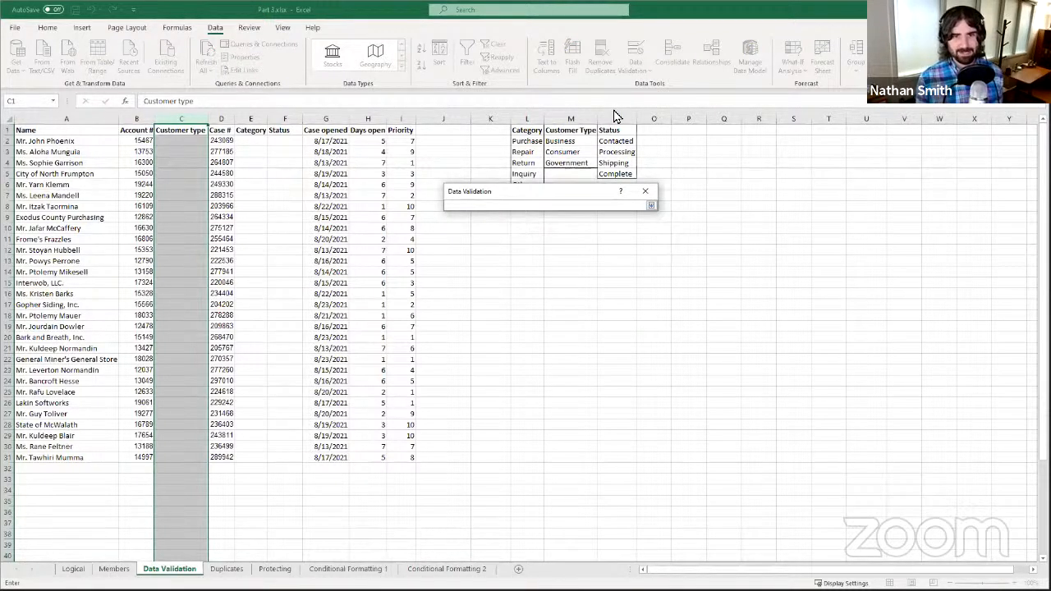
pyautogui.moveTo(568, 191); pyautogui.dragTo(776, 138)
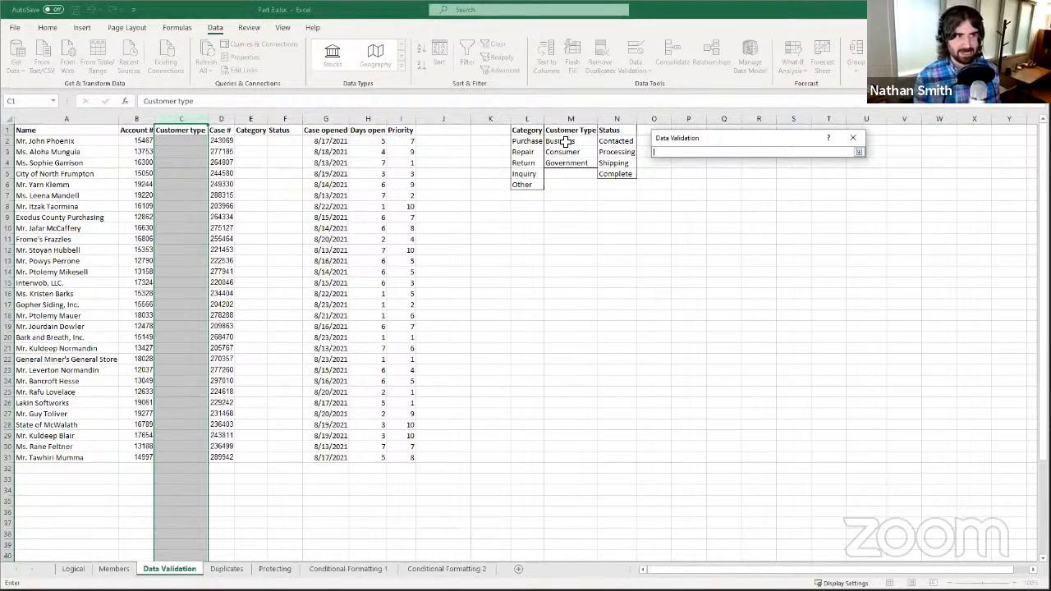
pyautogui.moveTo(566, 142); pyautogui.dragTo(561, 168)
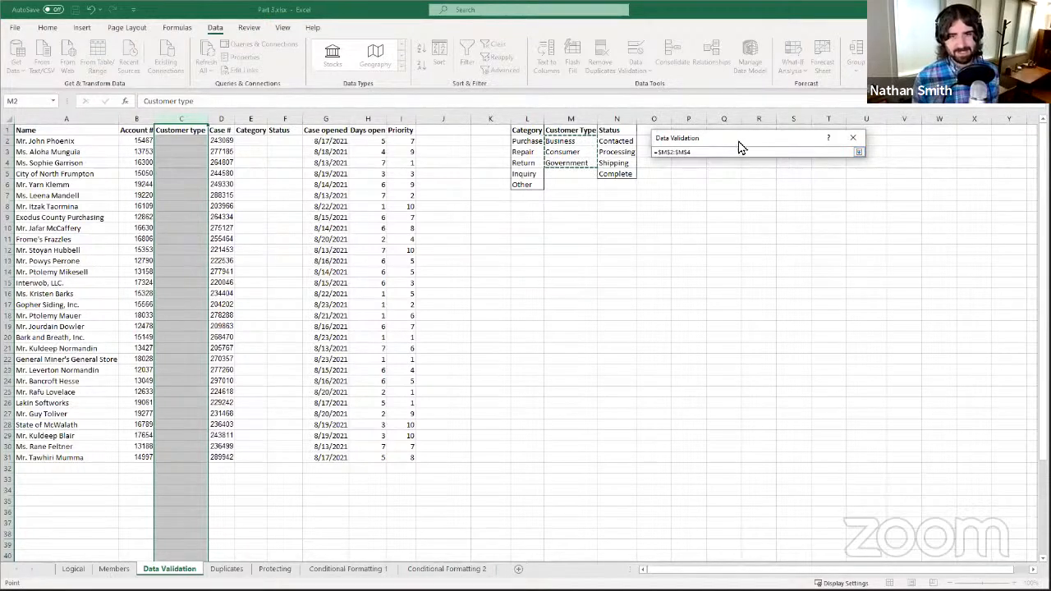
pyautogui.click(858, 154)
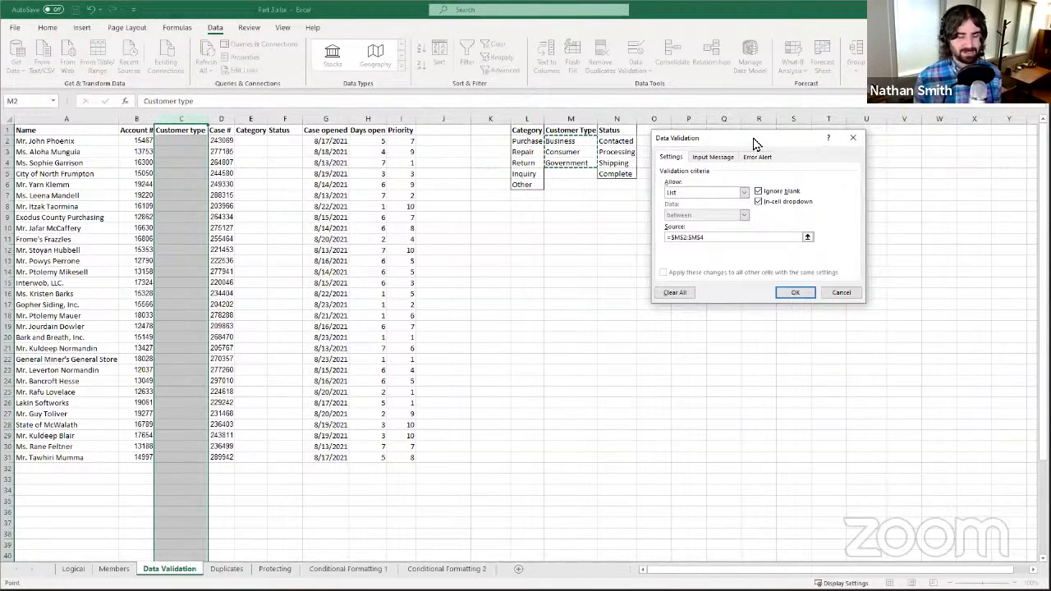
pyautogui.moveTo(754, 144); pyautogui.dragTo(759, 158)
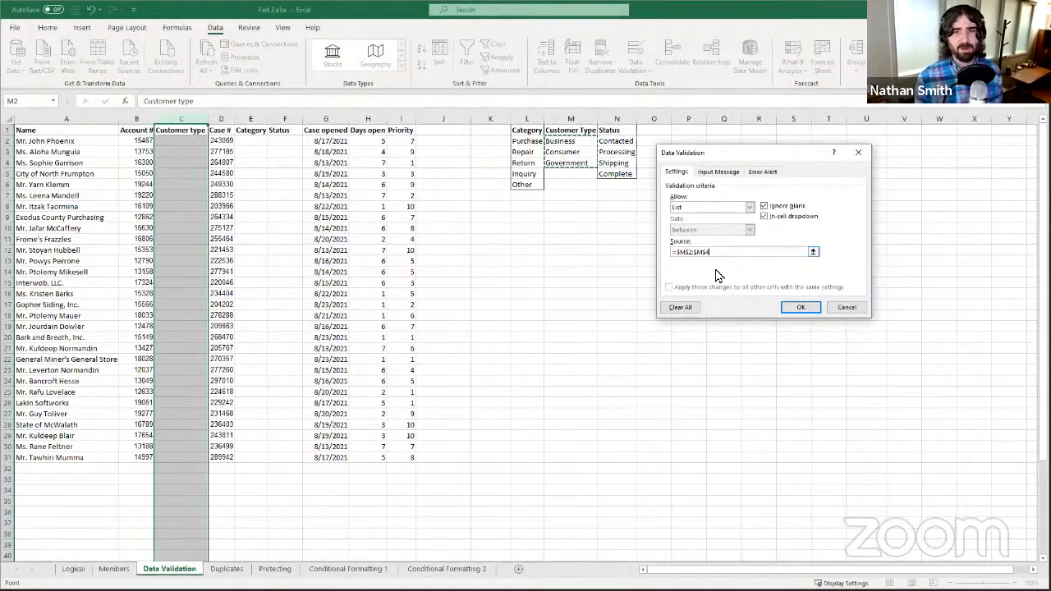
# - Apply the list rule to the column and pick Consumer from C2's new dropdown
pyautogui.click(801, 308)
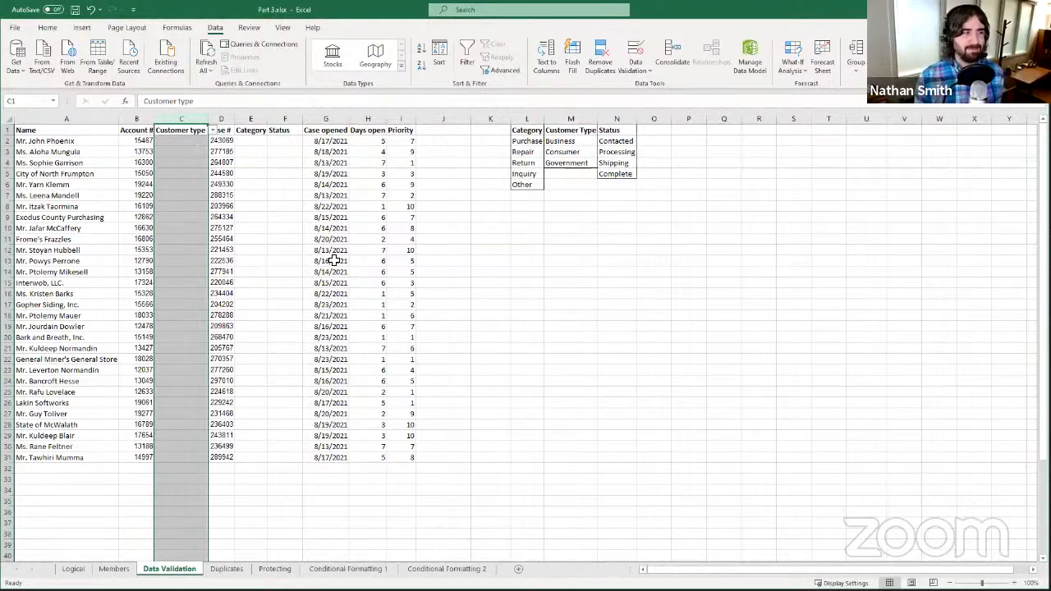
pyautogui.click(181, 141)
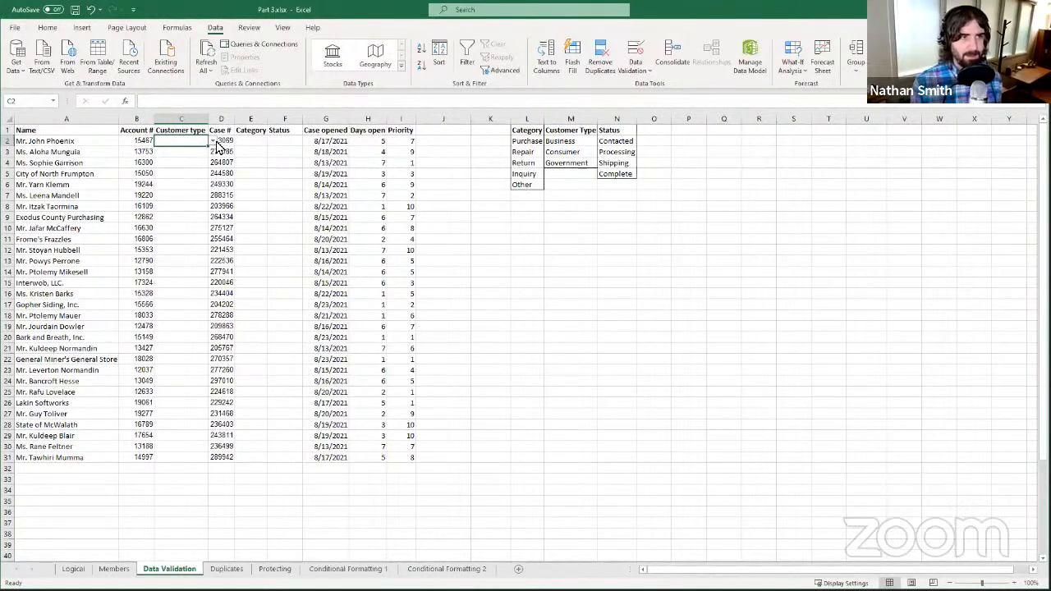
pyautogui.click(213, 145)
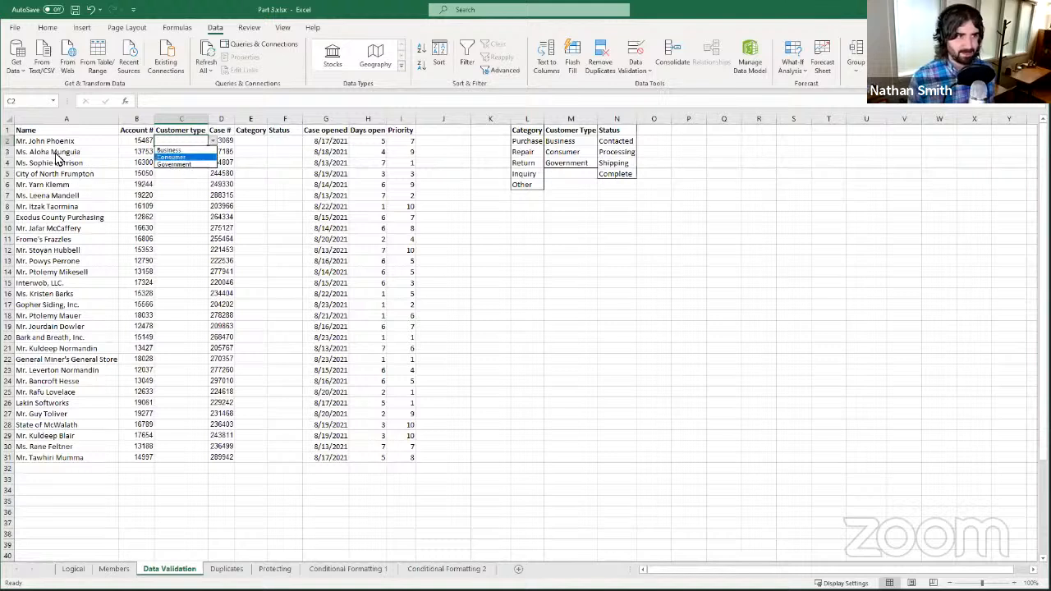
pyautogui.click(168, 157)
# - Pick Consumer for C3 and Government for C5 from their Customer type dropdowns
pyautogui.click(252, 150)
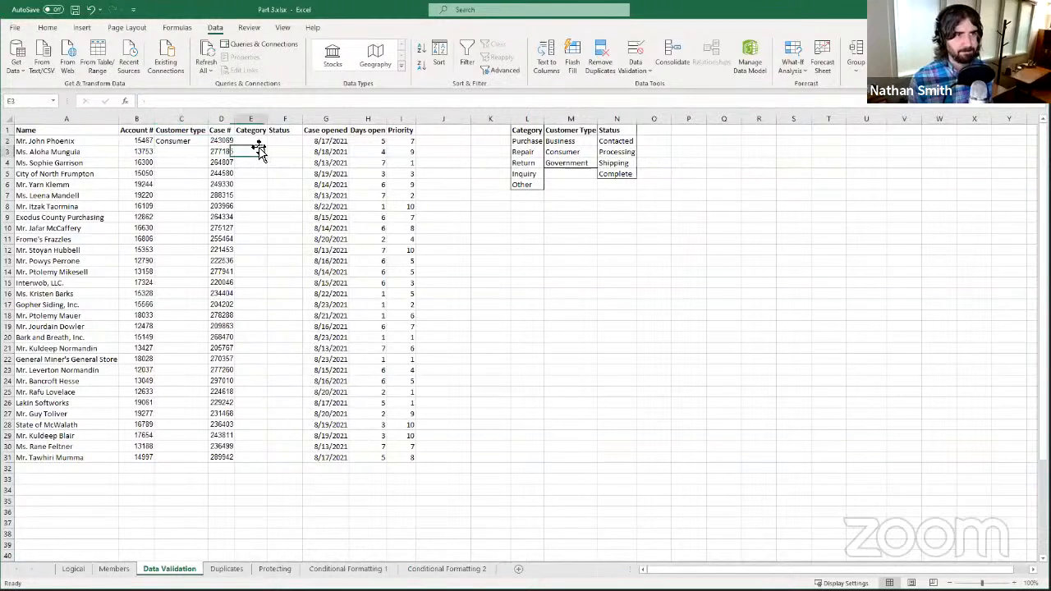
pyautogui.click(195, 152)
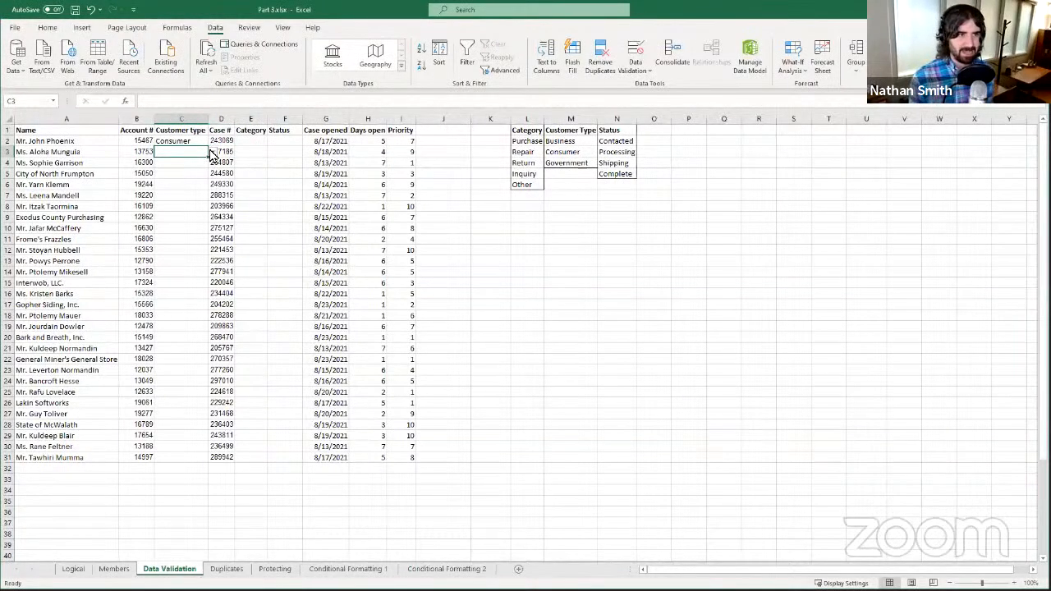
pyautogui.click(212, 151)
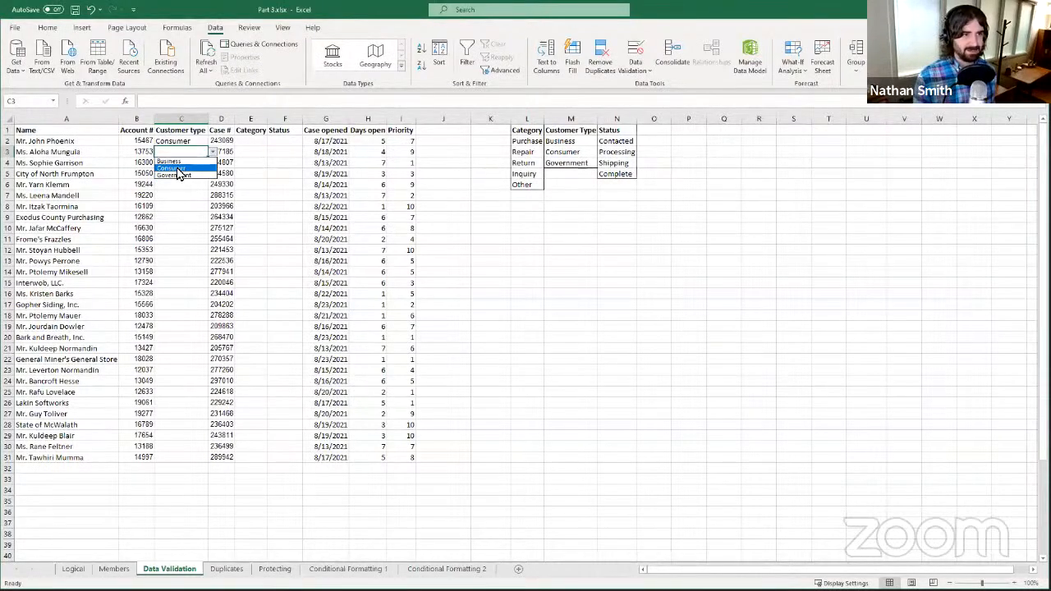
pyautogui.click(175, 168)
pyautogui.click(195, 174)
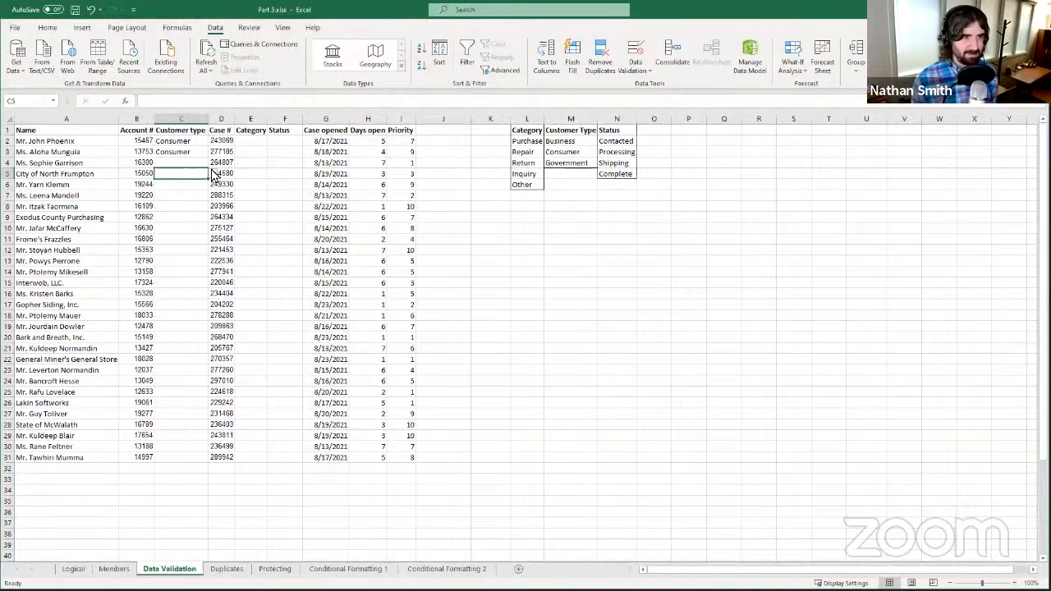
pyautogui.click(213, 175)
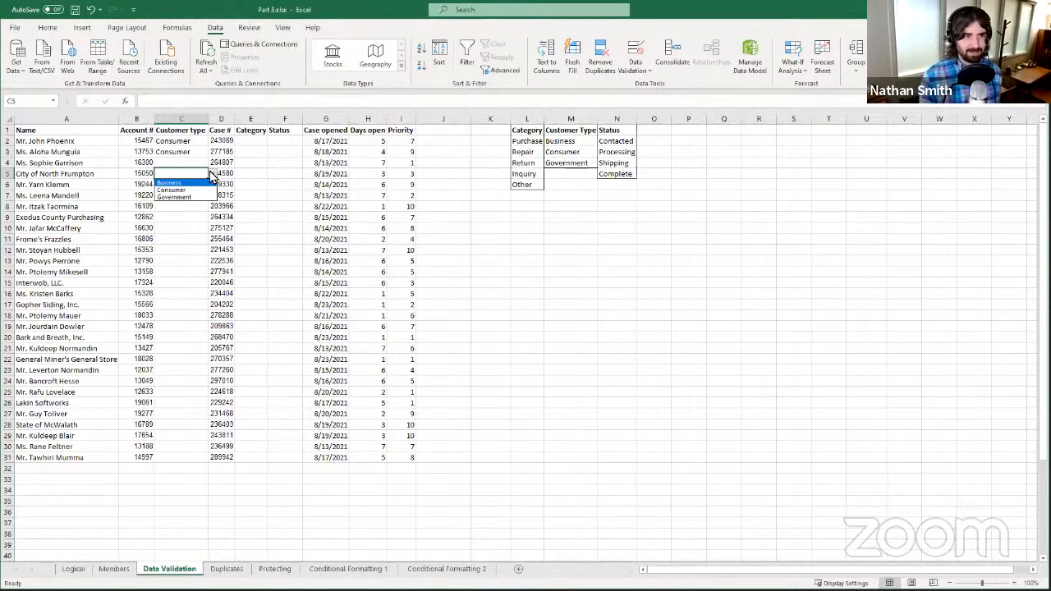
pyautogui.click(175, 197)
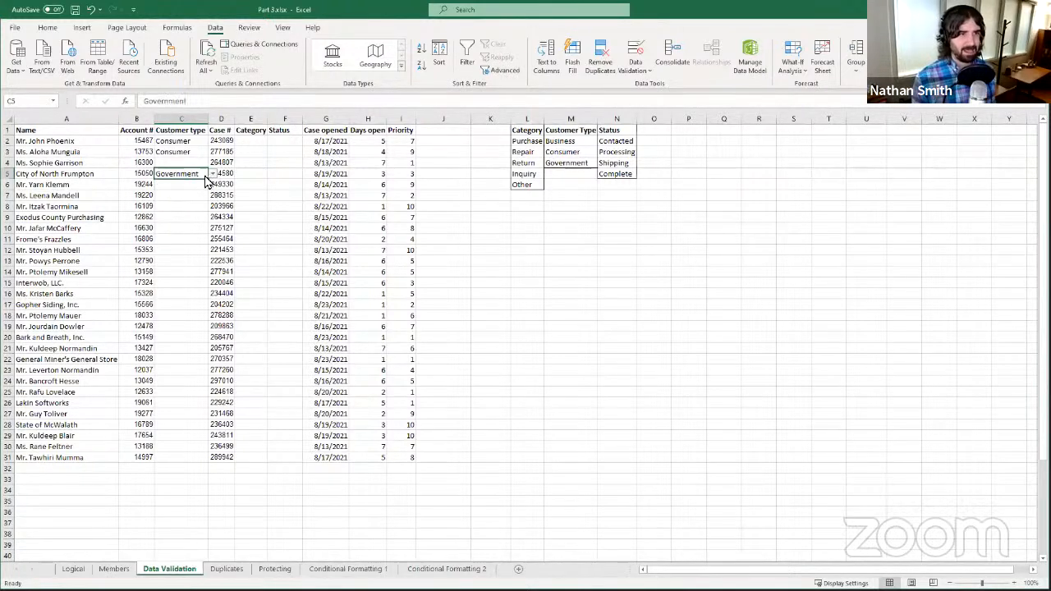
# - Start typing the Customer type by hand in cell C4
pyautogui.click(181, 204)
pyautogui.click(181, 252)
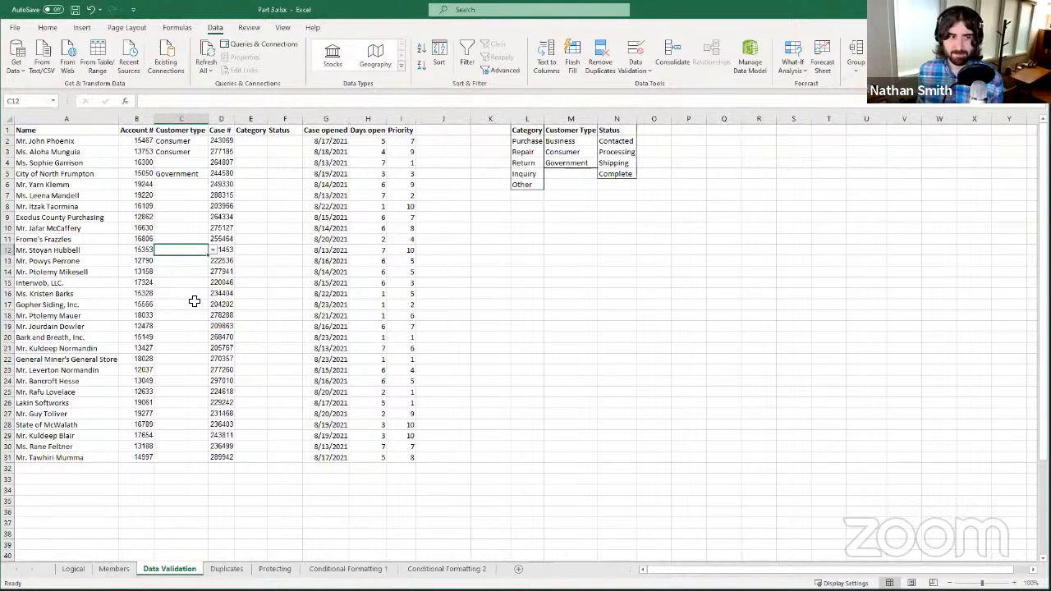
pyautogui.click(191, 164)
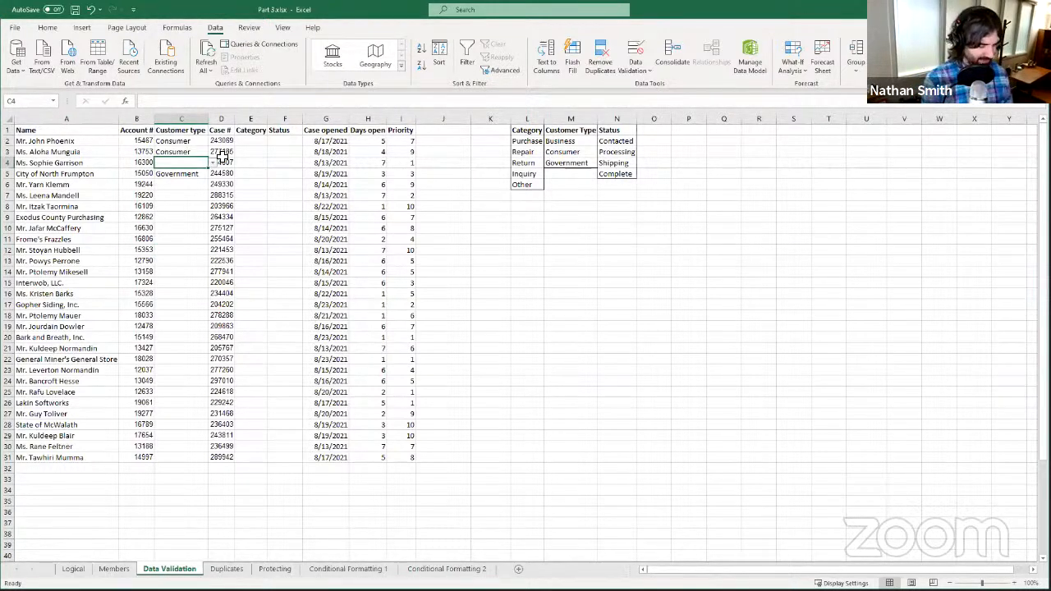
pyautogui.write('Con')
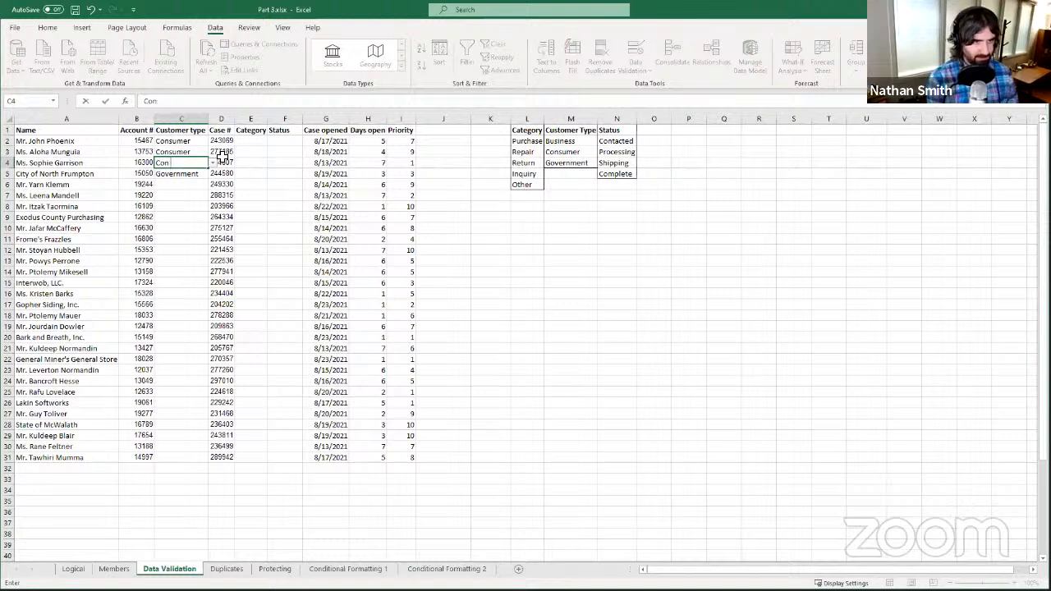
pyautogui.write('sm')
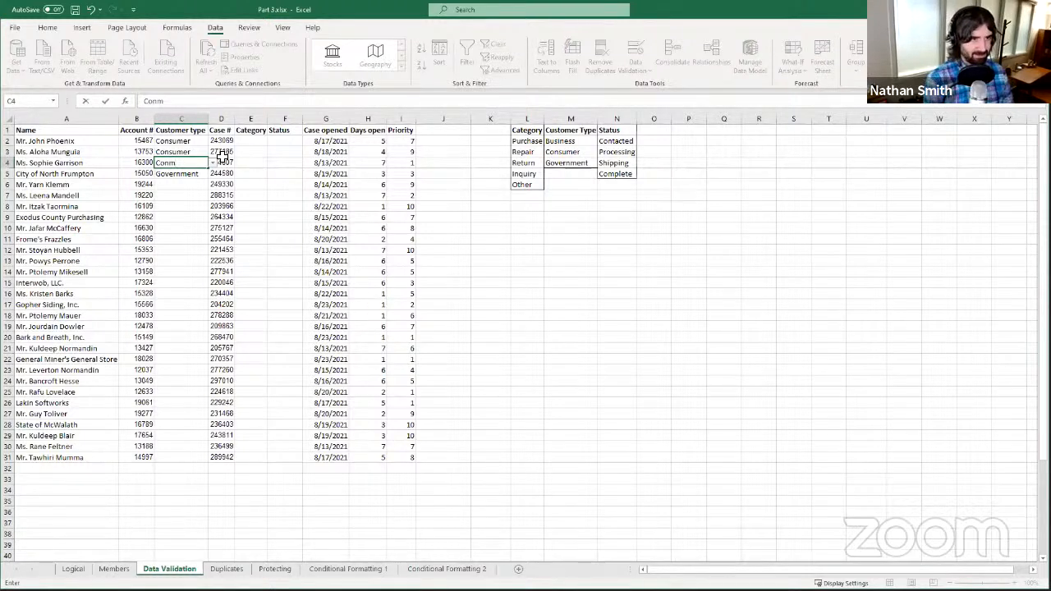
pyautogui.press('BackSpace')
pyautogui.write('sm')
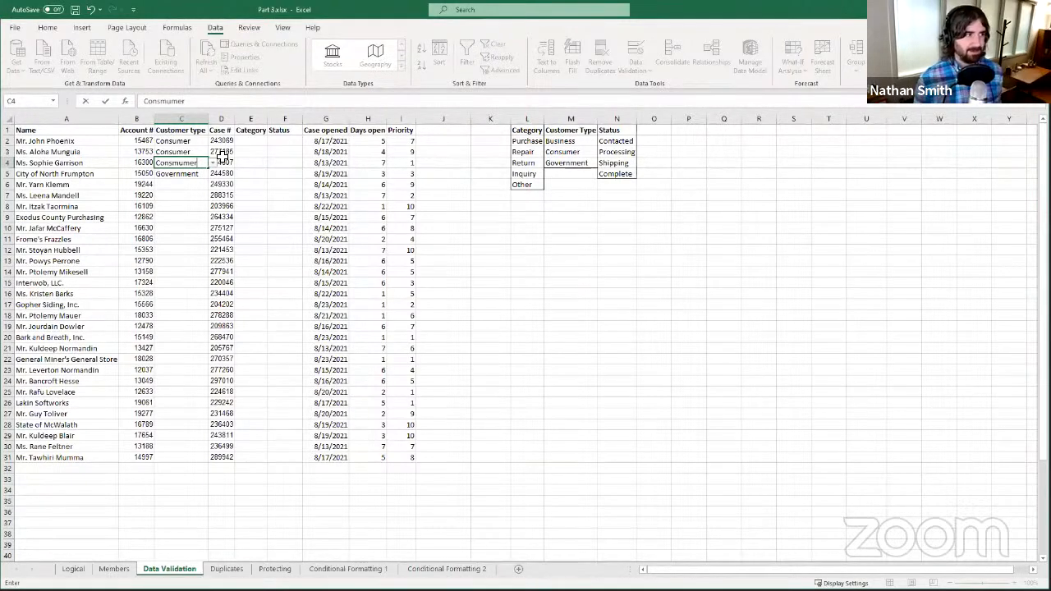
# - Commit the misspelled C4 entry, then retry and correct it to Consumer
pyautogui.write('umer')
pyautogui.press('Return')
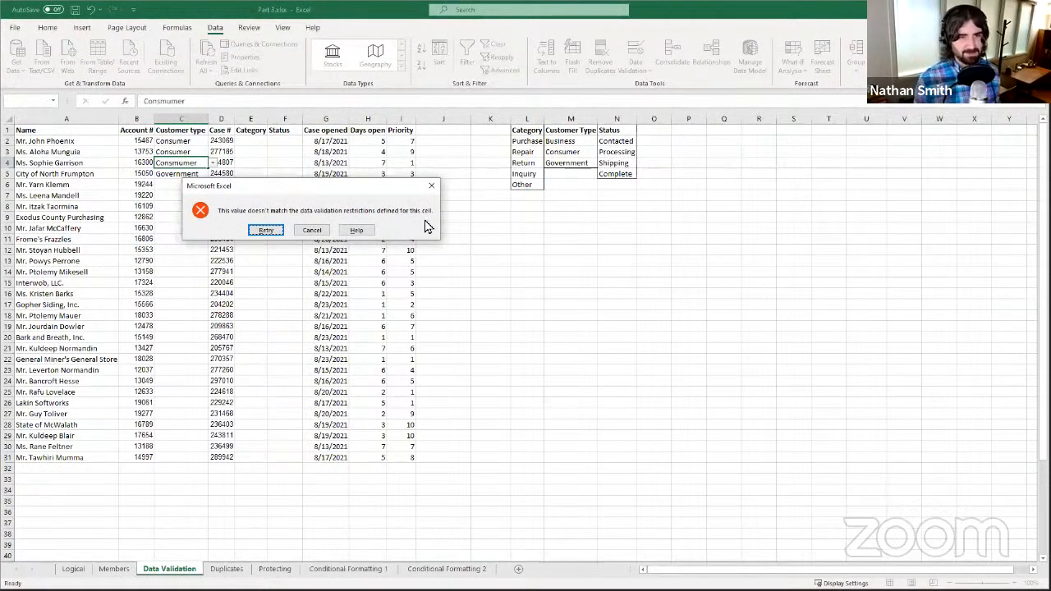
pyautogui.click(266, 231)
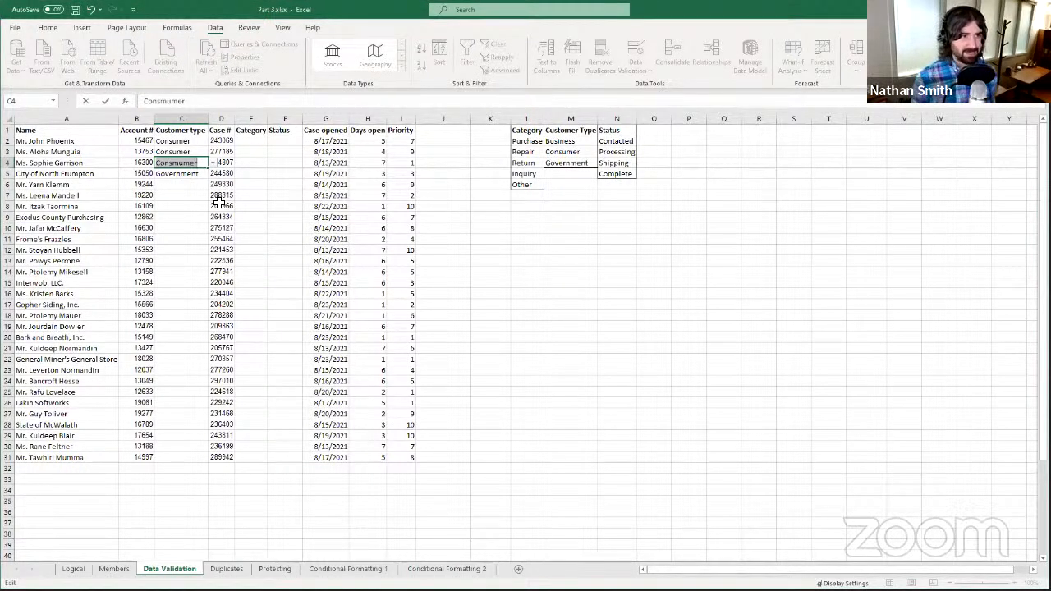
pyautogui.press('End')
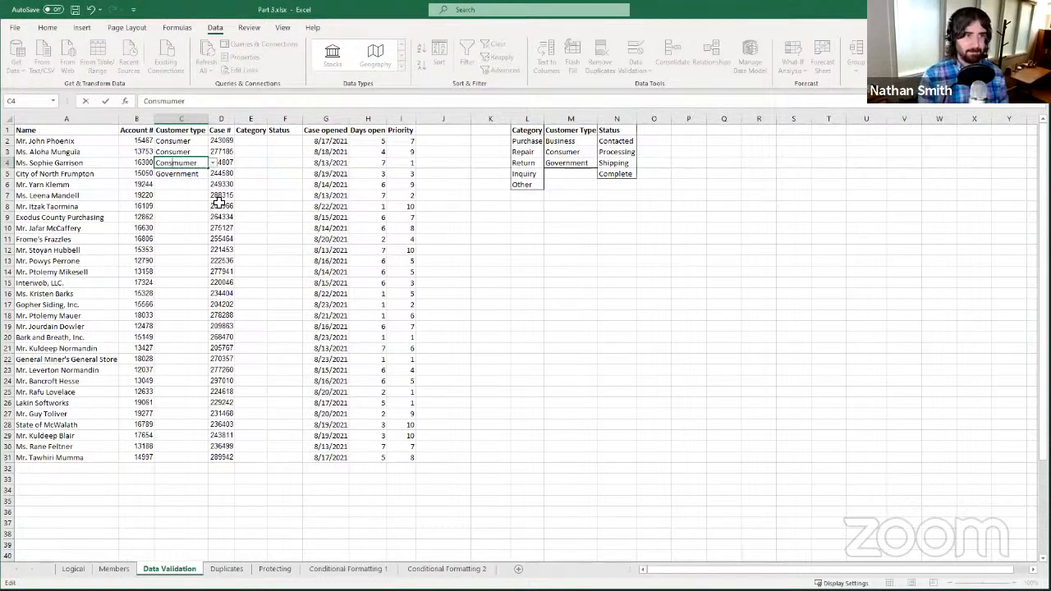
pyautogui.press('BackSpace')
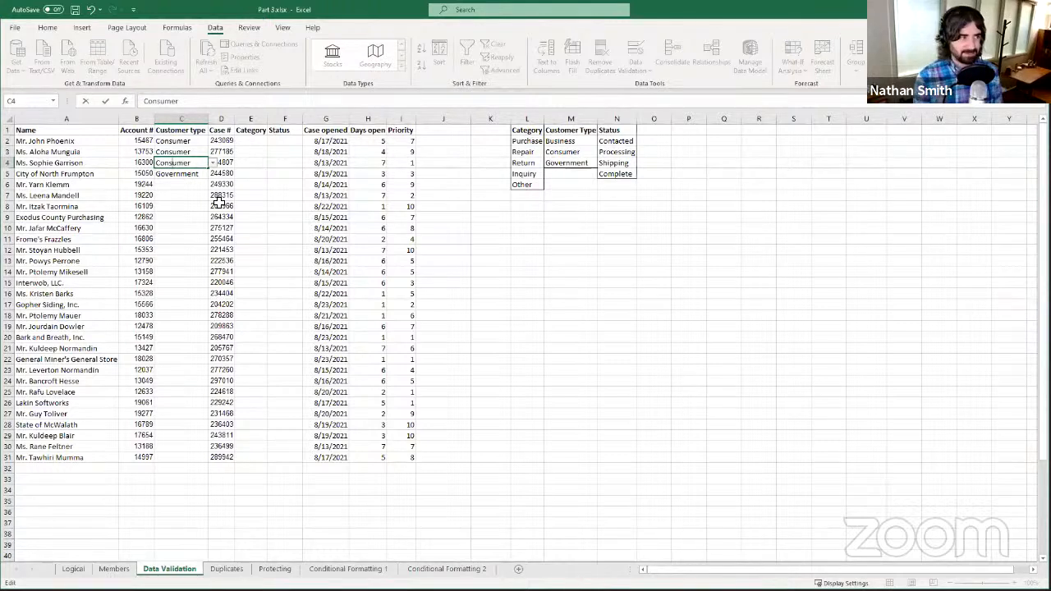
pyautogui.press('Return')
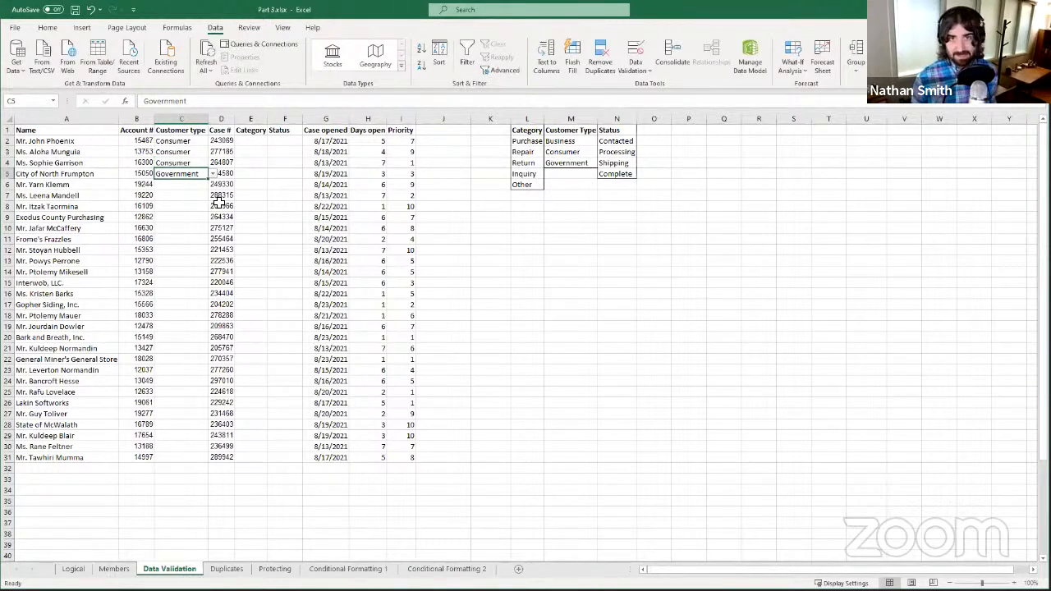
# - Enter the invalid text 'oiokimnol' in C6 and cancel the rejected entry
pyautogui.click(188, 184)
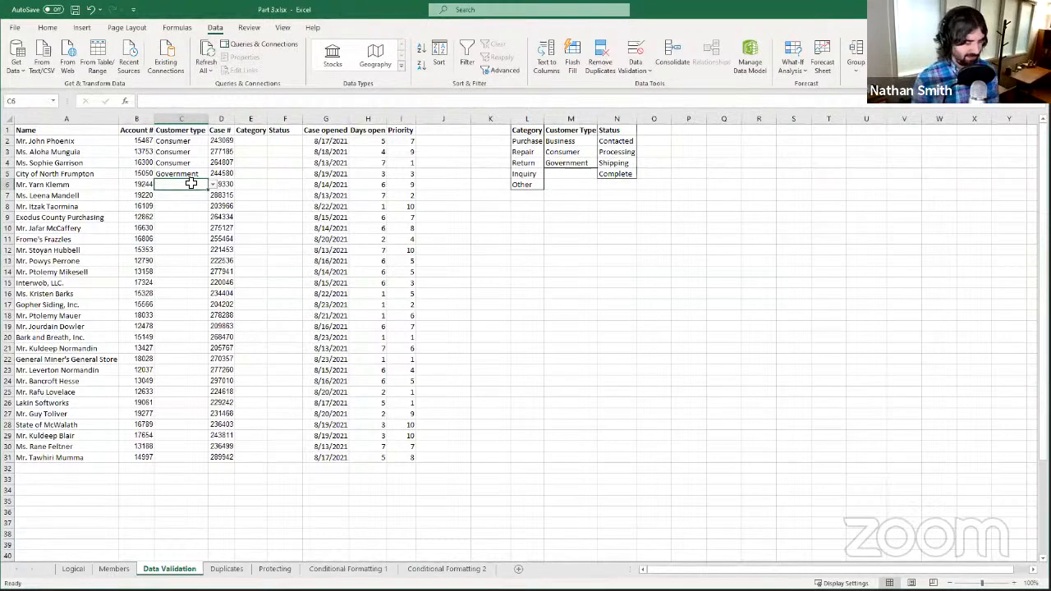
pyautogui.write('oiokimnol')
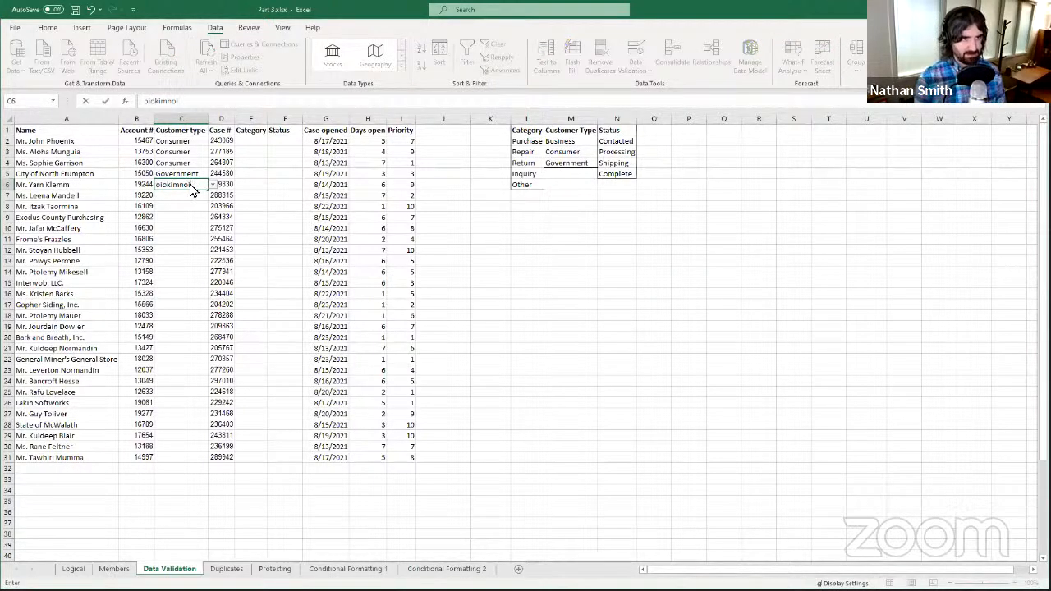
pyautogui.press('Return')
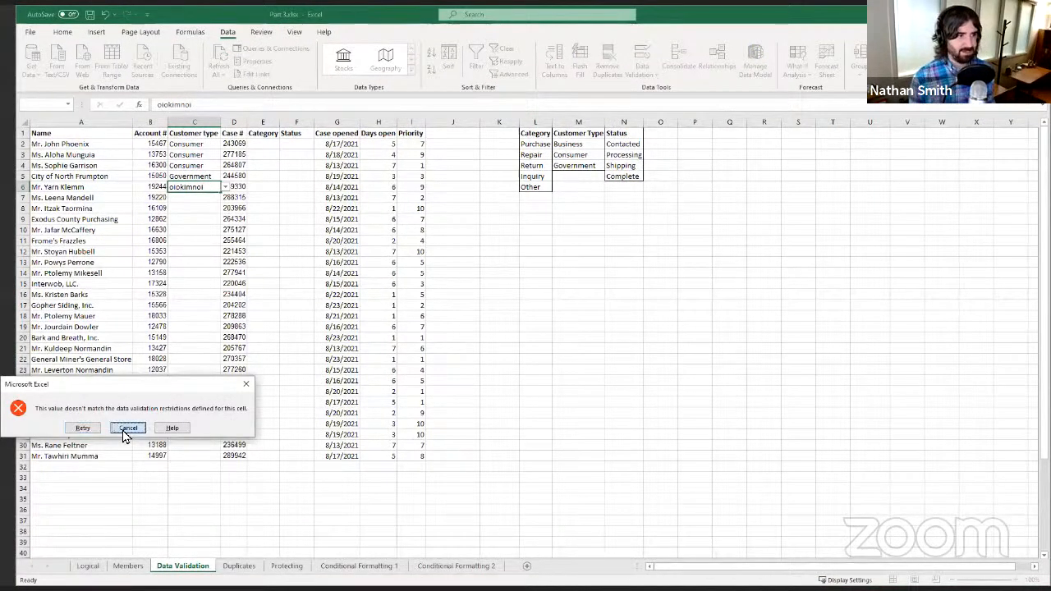
pyautogui.click(125, 428)
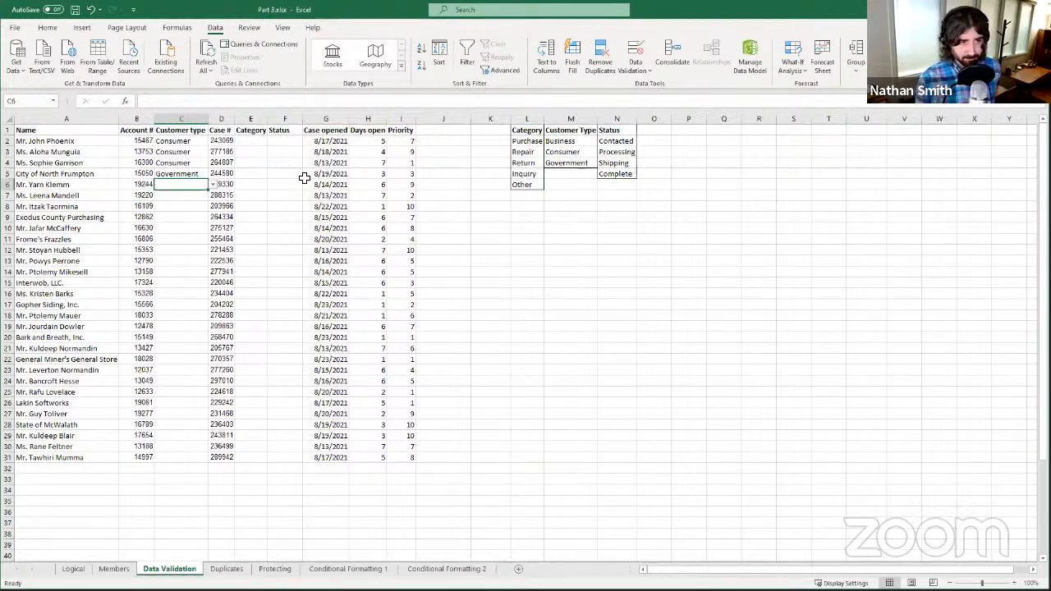
# - Review C6's Customer type choices, then select the whole Category column E
pyautogui.click(213, 184)
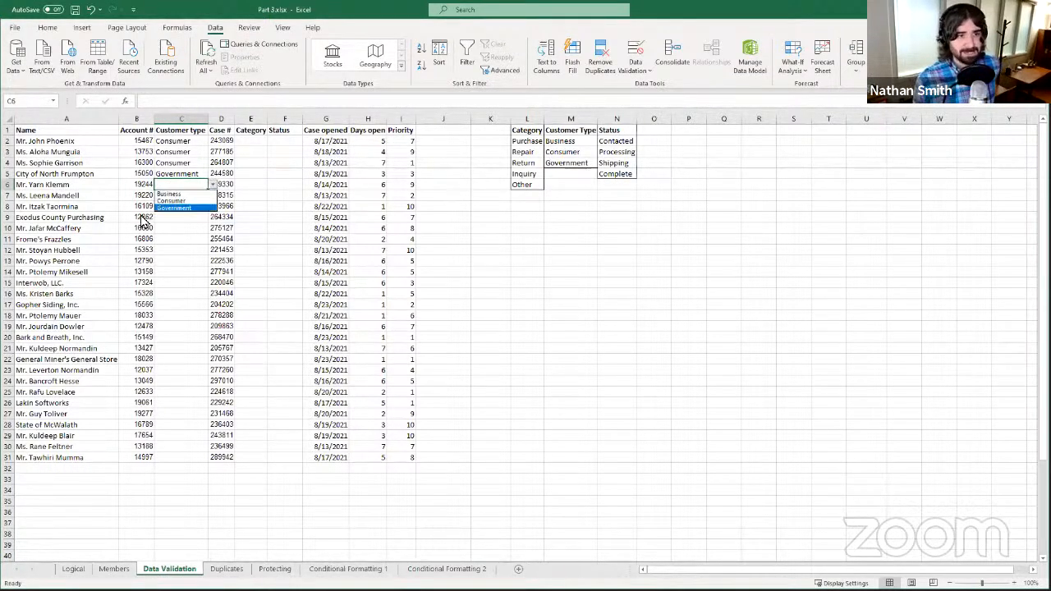
pyautogui.press('Escape')
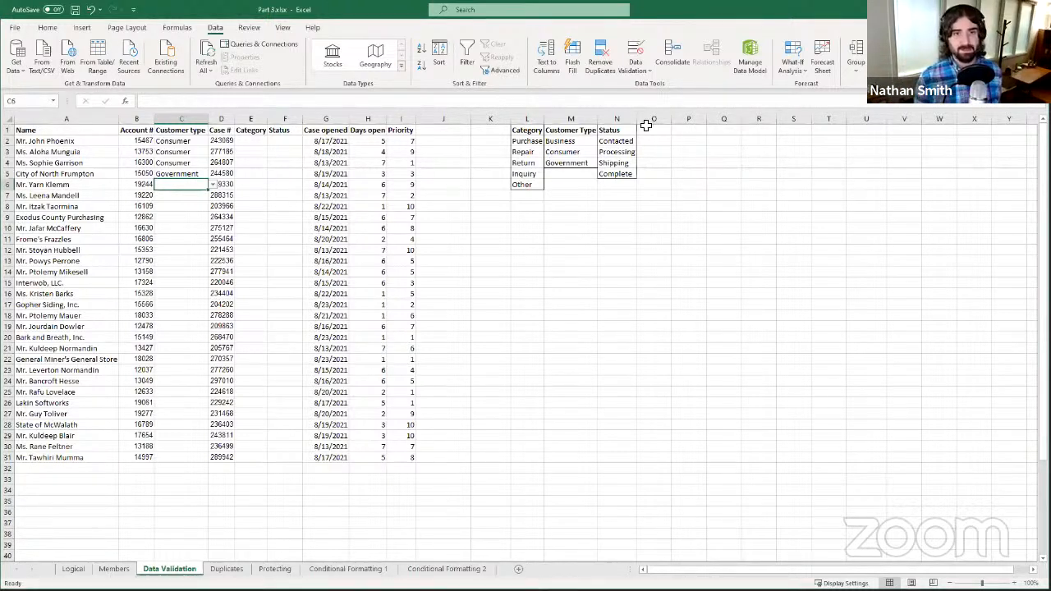
pyautogui.moveTo(573, 144); pyautogui.dragTo(574, 164)
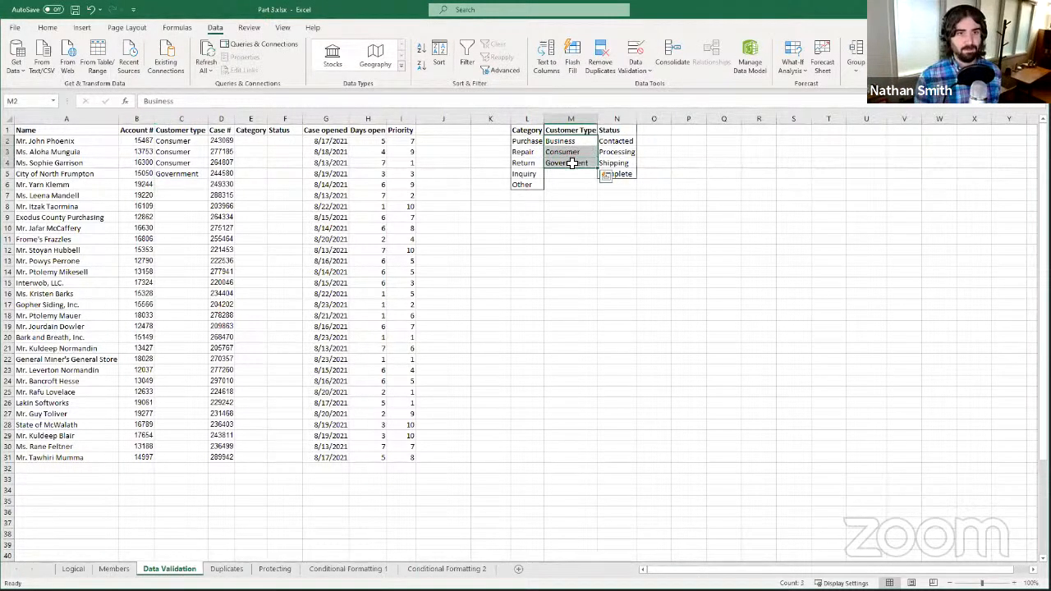
pyautogui.click(273, 226)
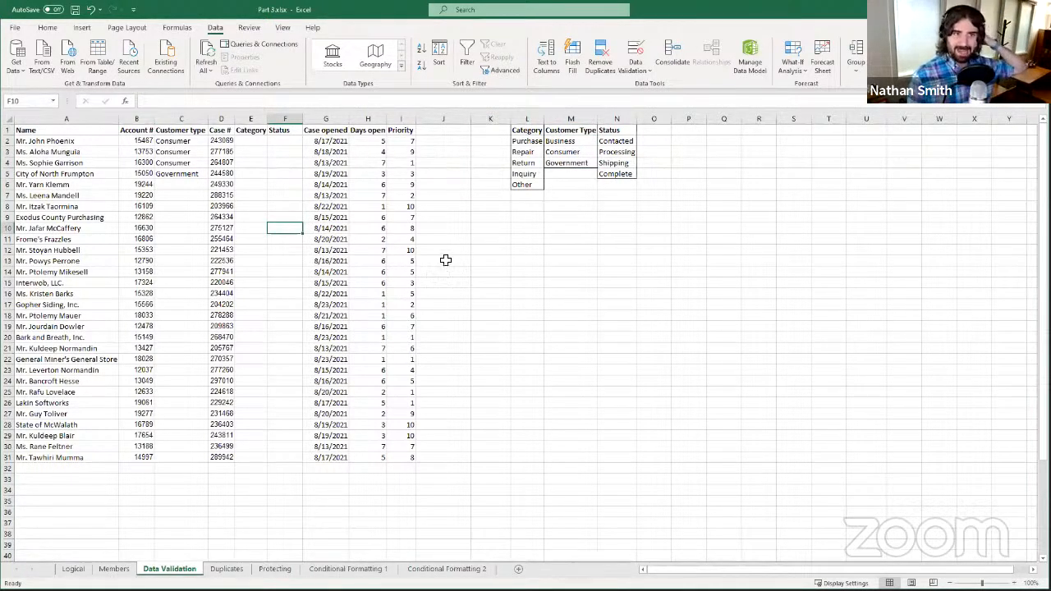
pyautogui.click(257, 120)
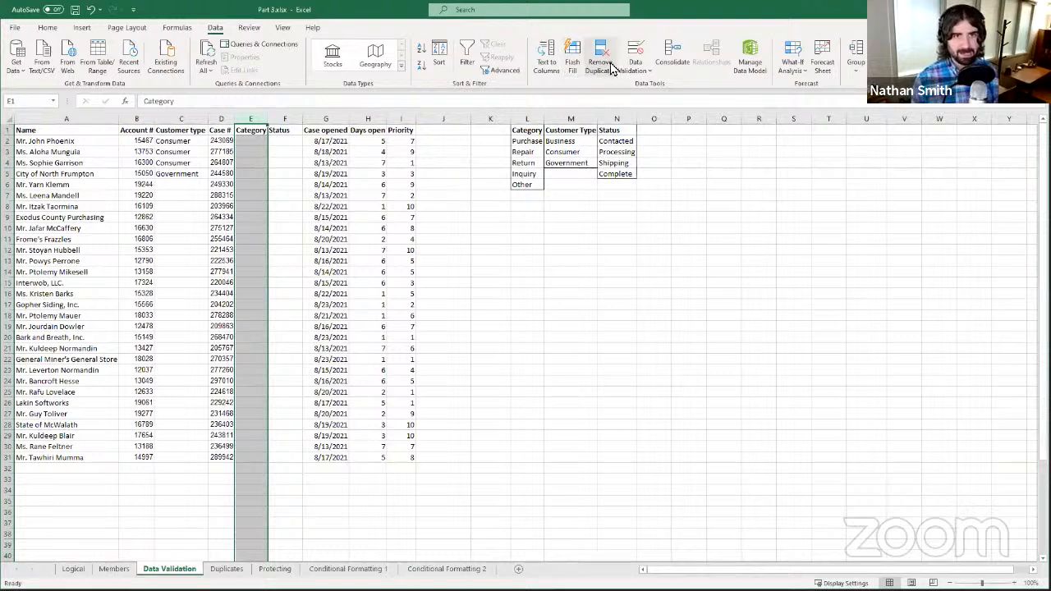
# - Open Data Validation for the Category column and choose List in Allow
pyautogui.click(636, 52)
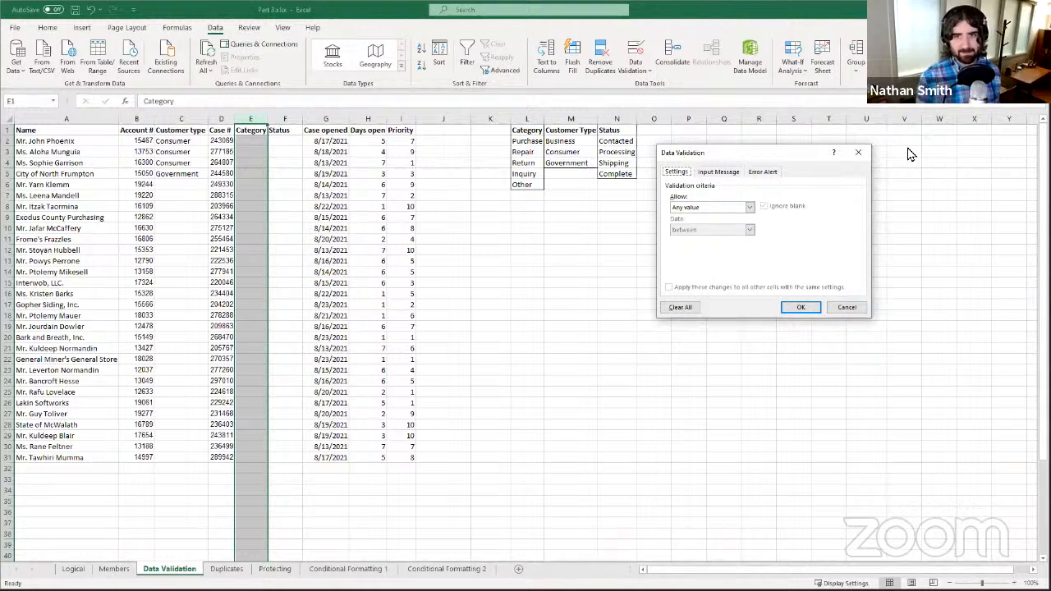
pyautogui.click(862, 150)
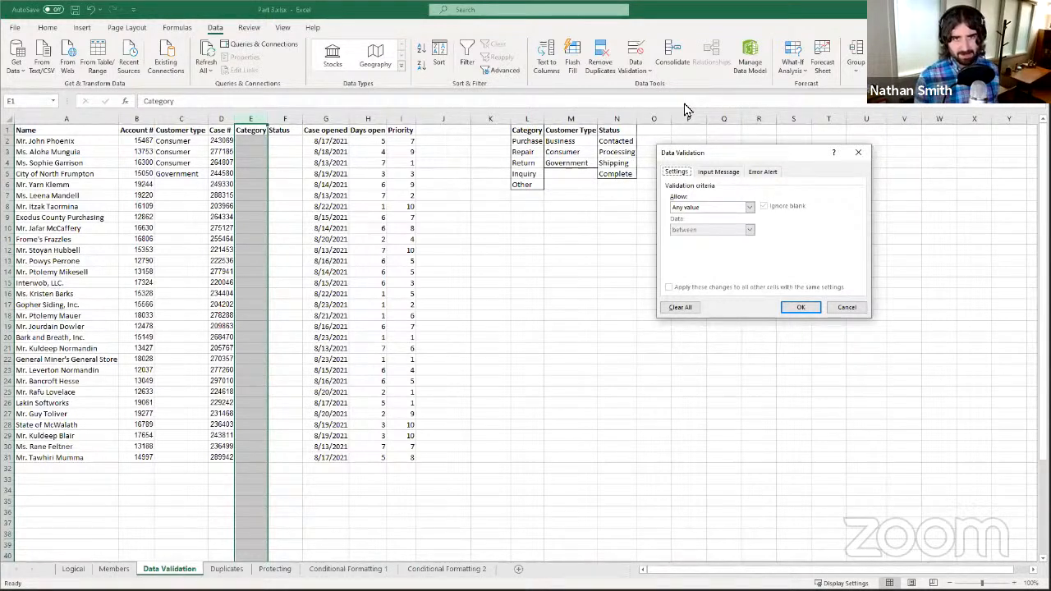
pyautogui.click(650, 72)
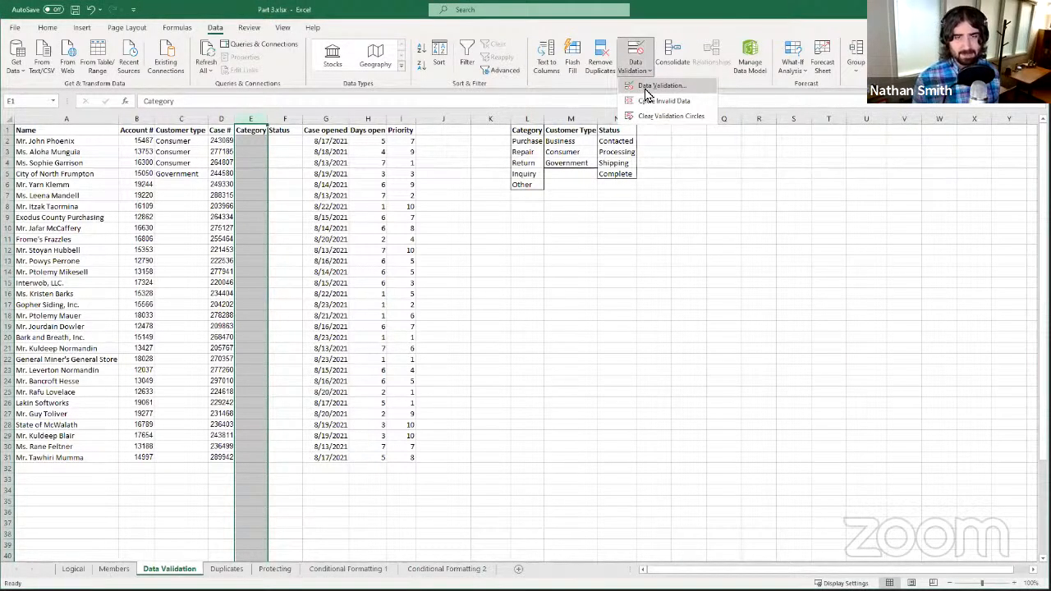
pyautogui.click(661, 85)
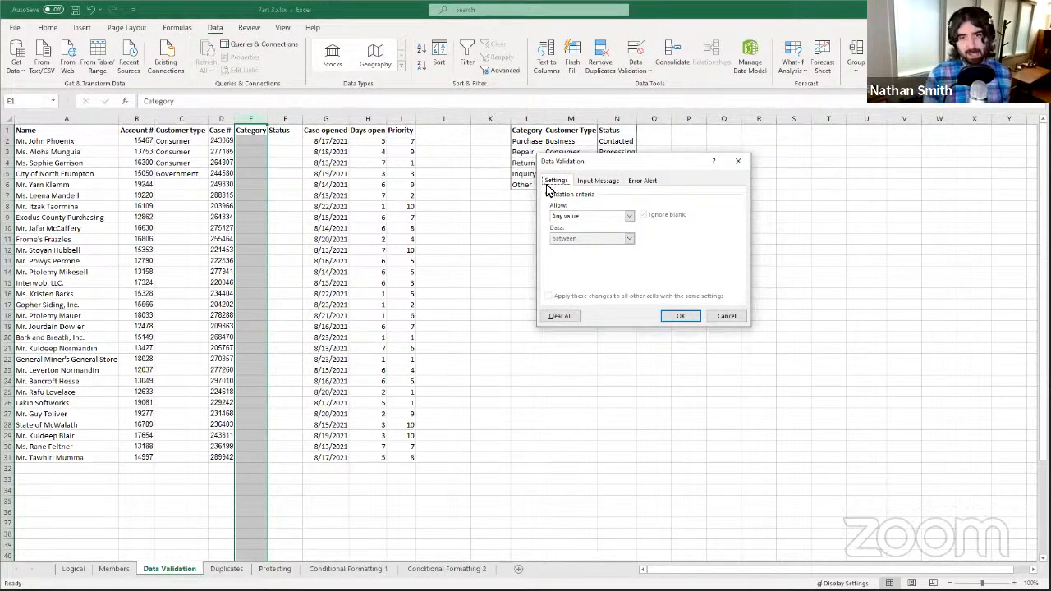
pyautogui.click(595, 215)
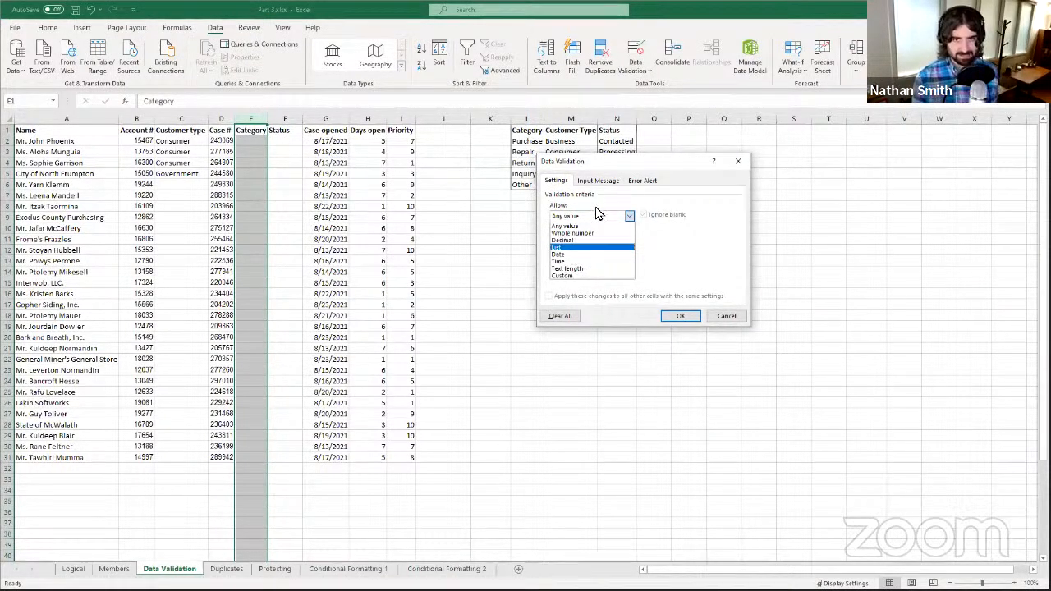
pyautogui.click(569, 248)
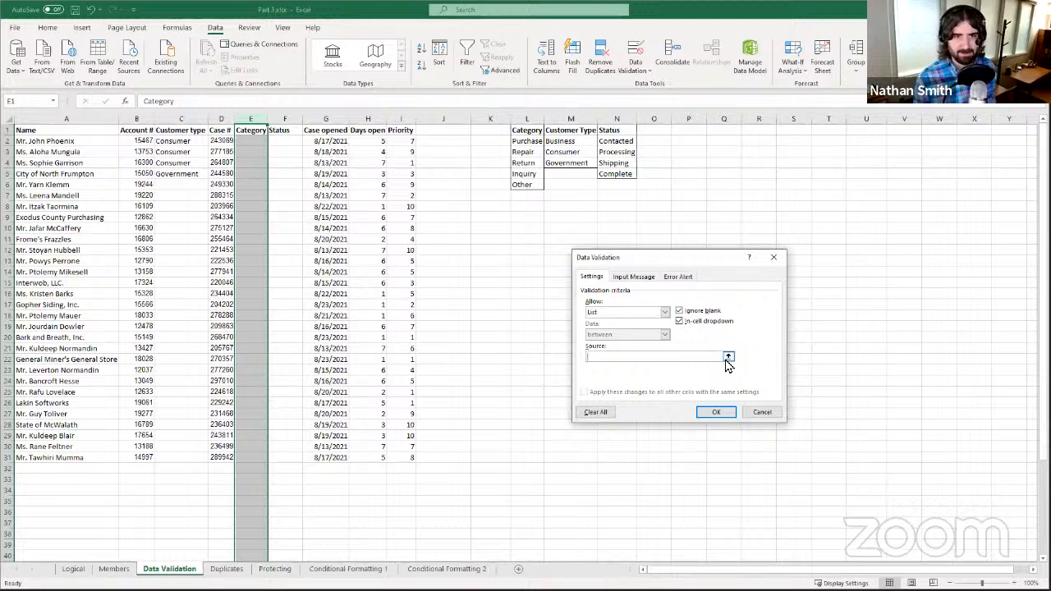
# - Point the Category list at L2:L6 (Purchase, Repair, Return, Inquiry, Other) and apply it
pyautogui.click(727, 359)
pyautogui.click(527, 143)
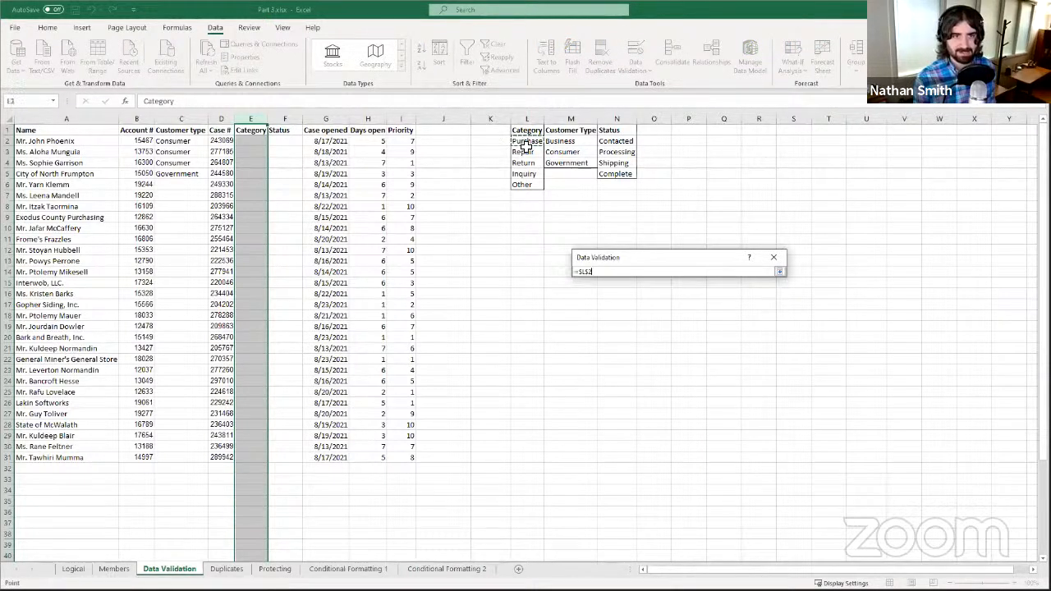
pyautogui.moveTo(518, 184); pyautogui.dragTo(518, 186)
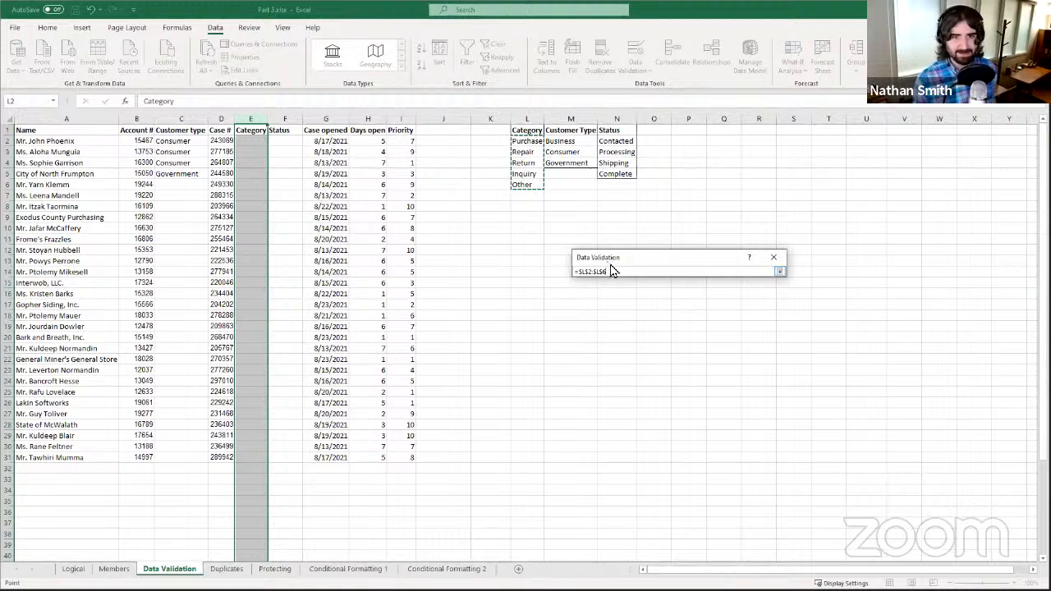
pyautogui.click(781, 274)
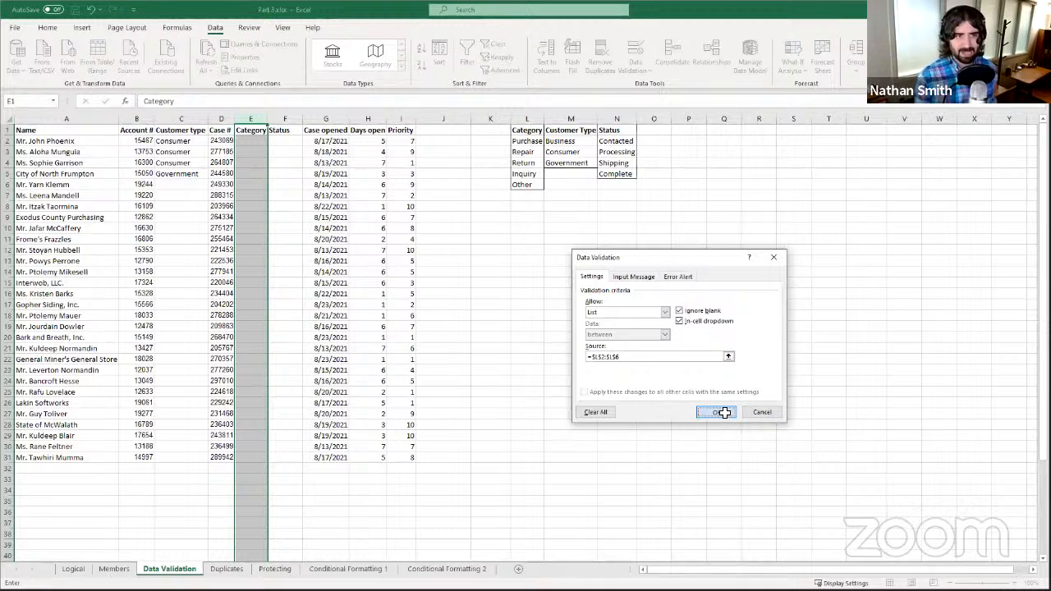
pyautogui.click(721, 413)
pyautogui.click(250, 173)
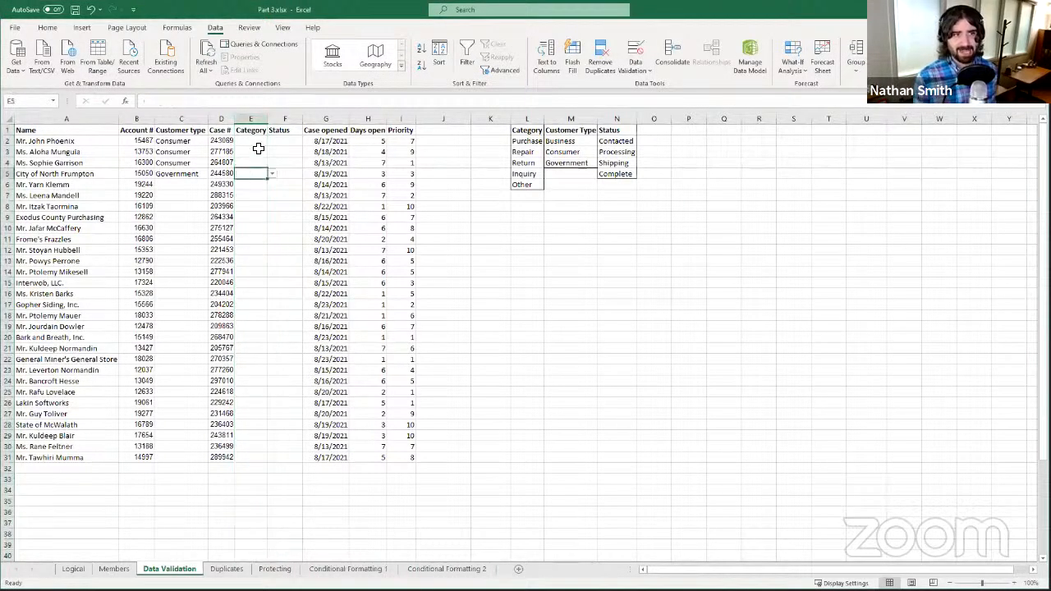
pyautogui.click(272, 175)
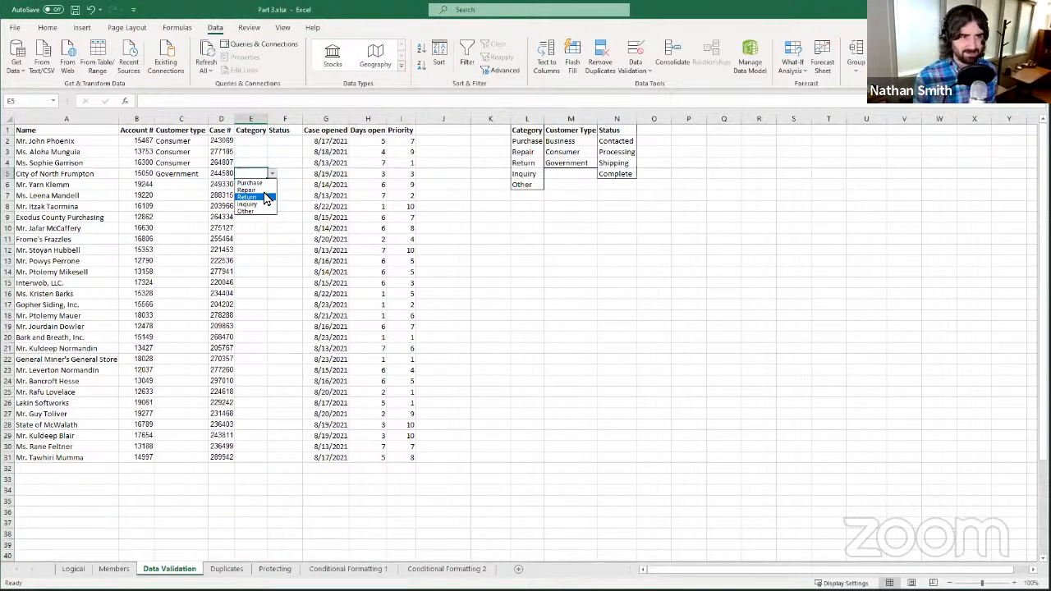
# - Pick Repair for E5, Purchase for E10 and Other for E15 from the Category dropdowns
pyautogui.click(261, 190)
pyautogui.click(254, 230)
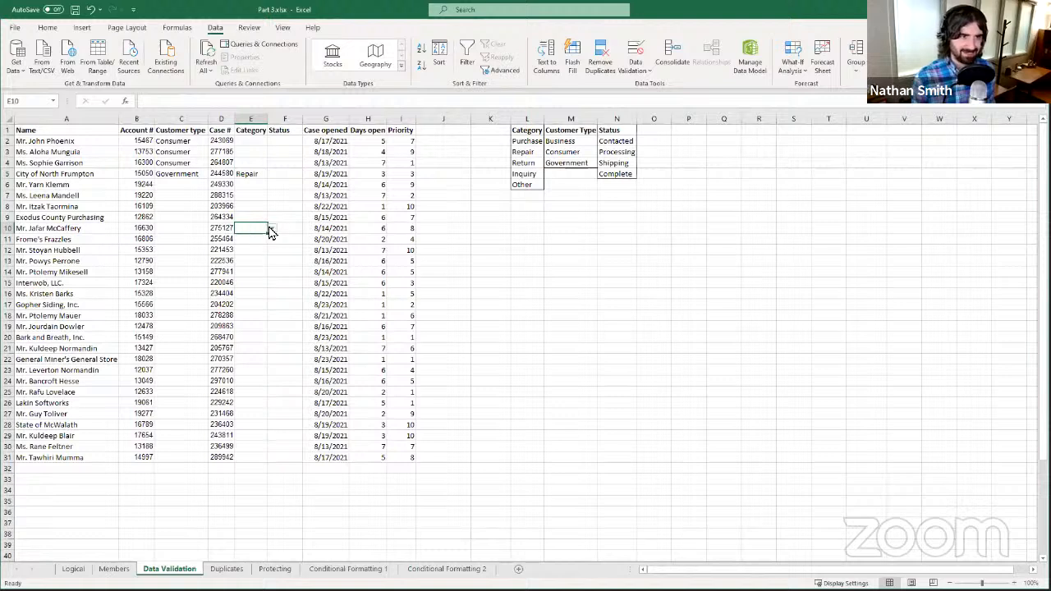
pyautogui.click(273, 228)
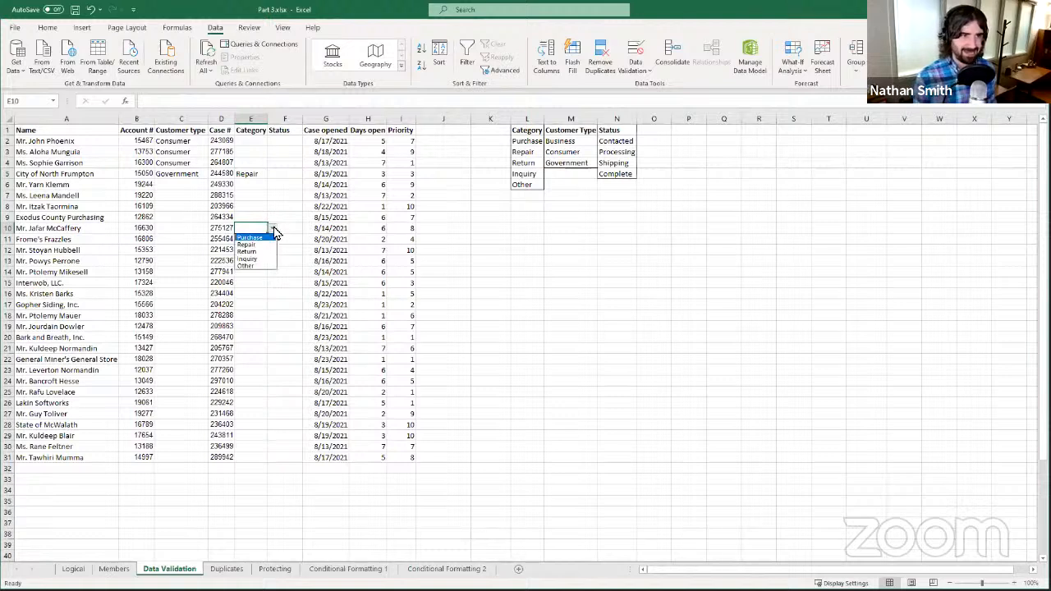
pyautogui.click(264, 239)
pyautogui.click(261, 283)
pyautogui.click(273, 282)
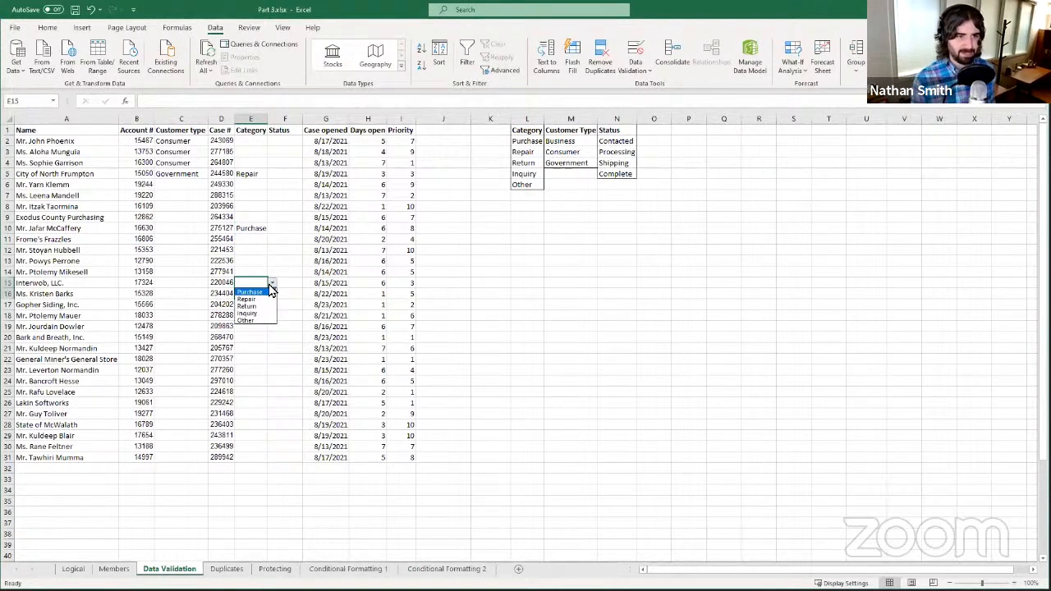
pyautogui.click(260, 320)
pyautogui.click(292, 316)
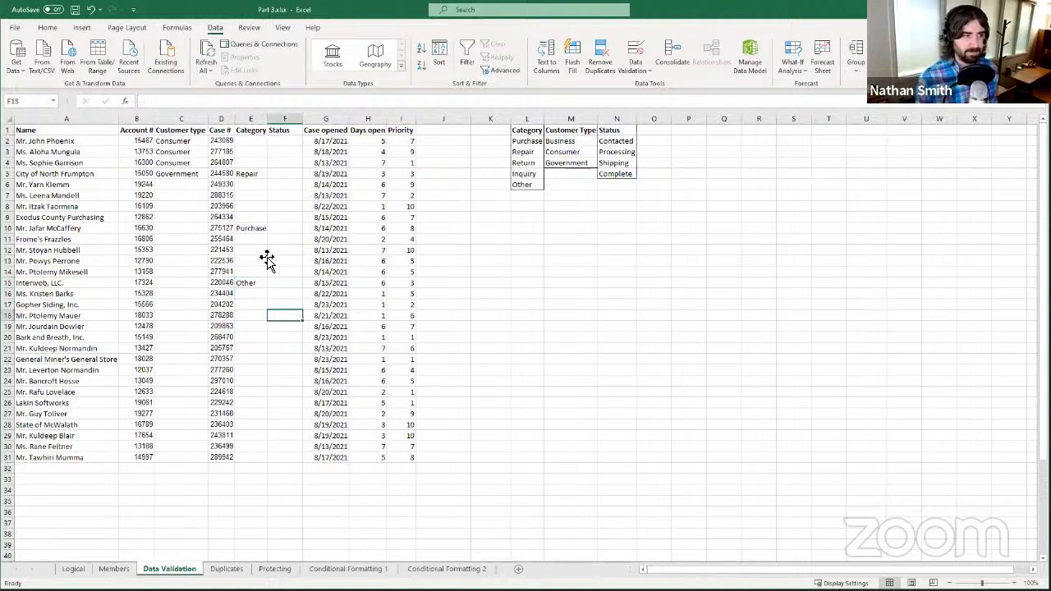
pyautogui.click(264, 261)
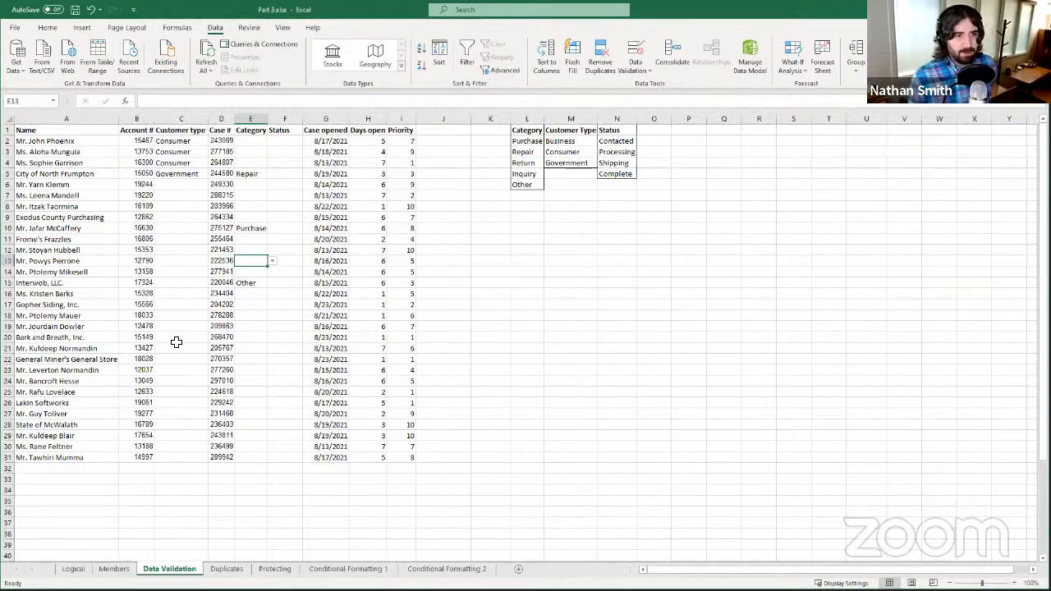
# - Reopen the Category cell's validation rules and review the Allow options, keeping List
pyautogui.click(634, 57)
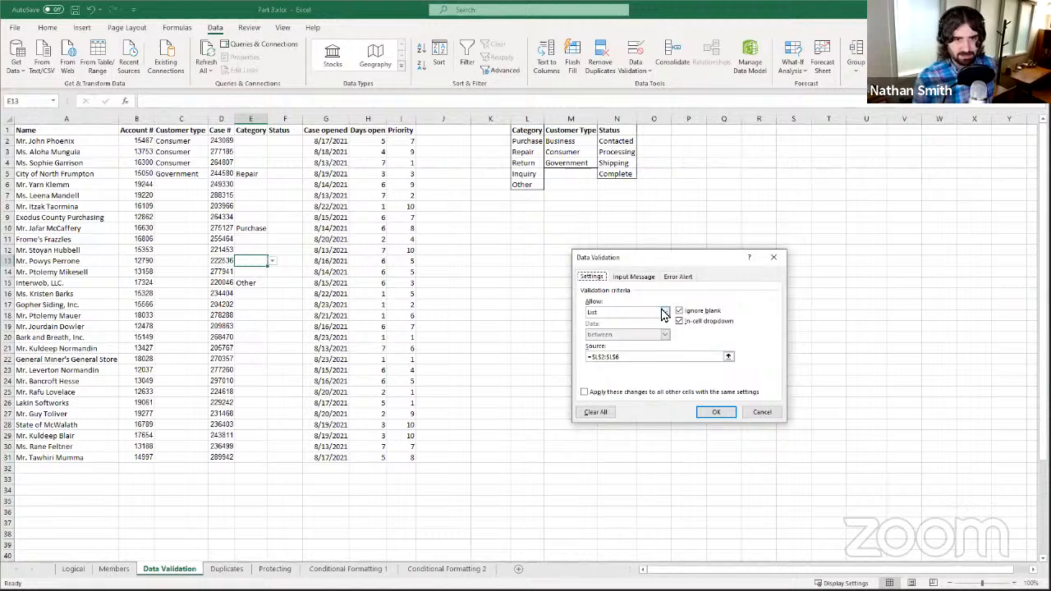
pyautogui.click(664, 312)
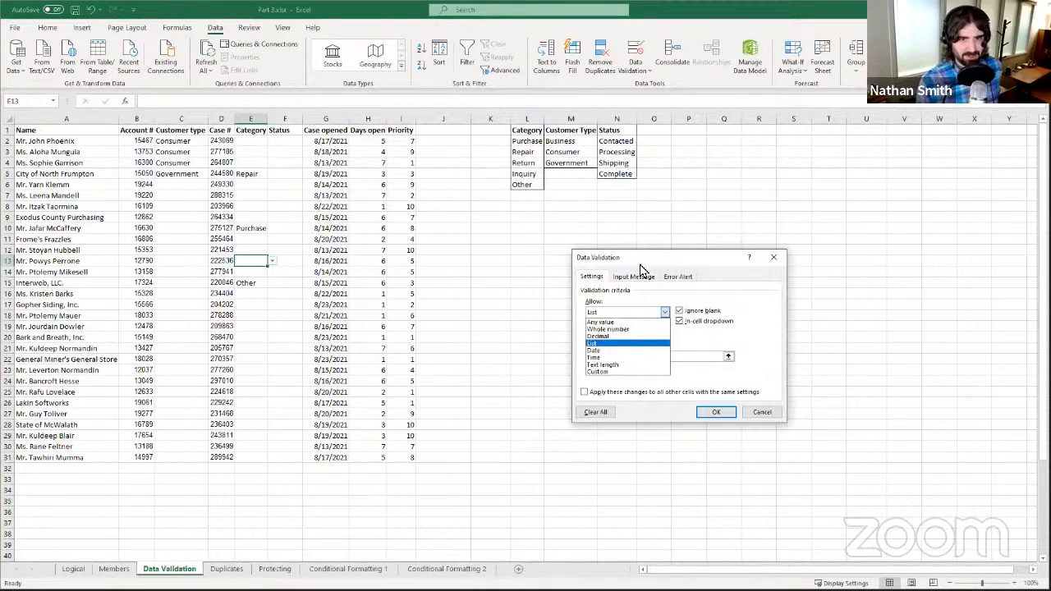
pyautogui.click(639, 263)
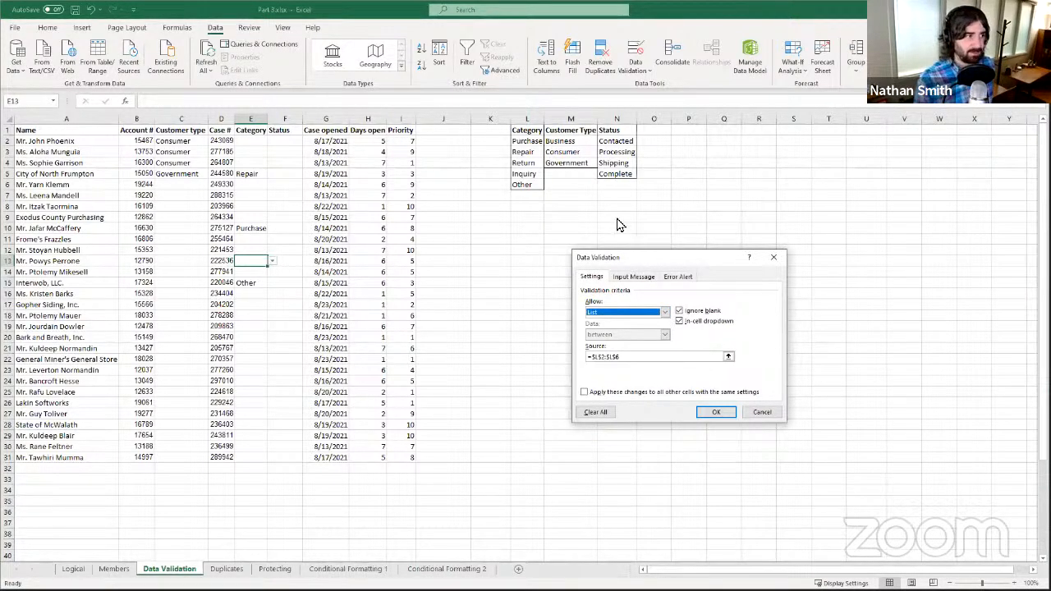
pyautogui.moveTo(636, 256); pyautogui.dragTo(617, 220)
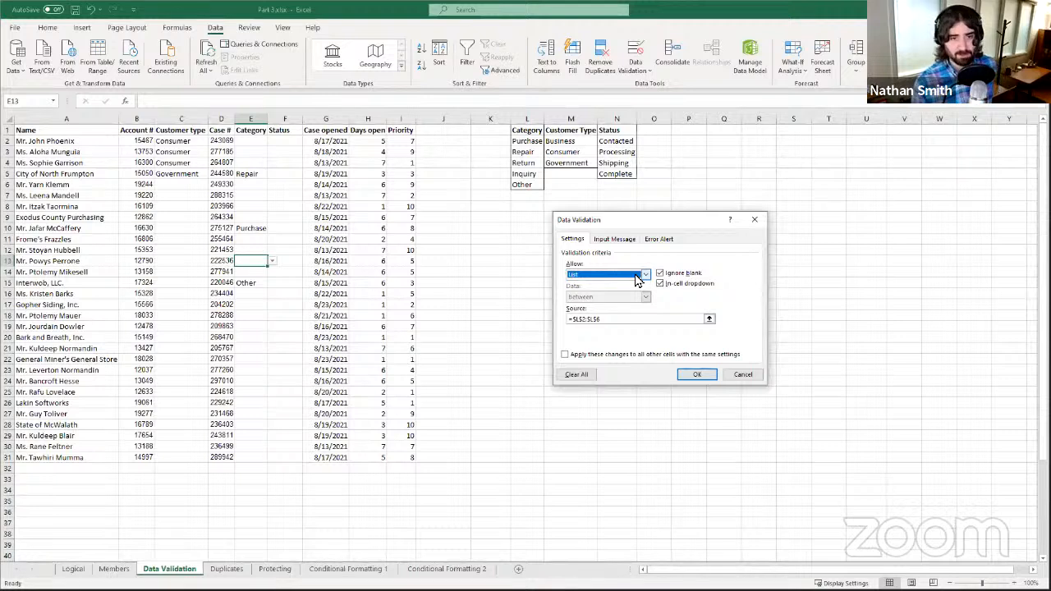
pyautogui.click(637, 277)
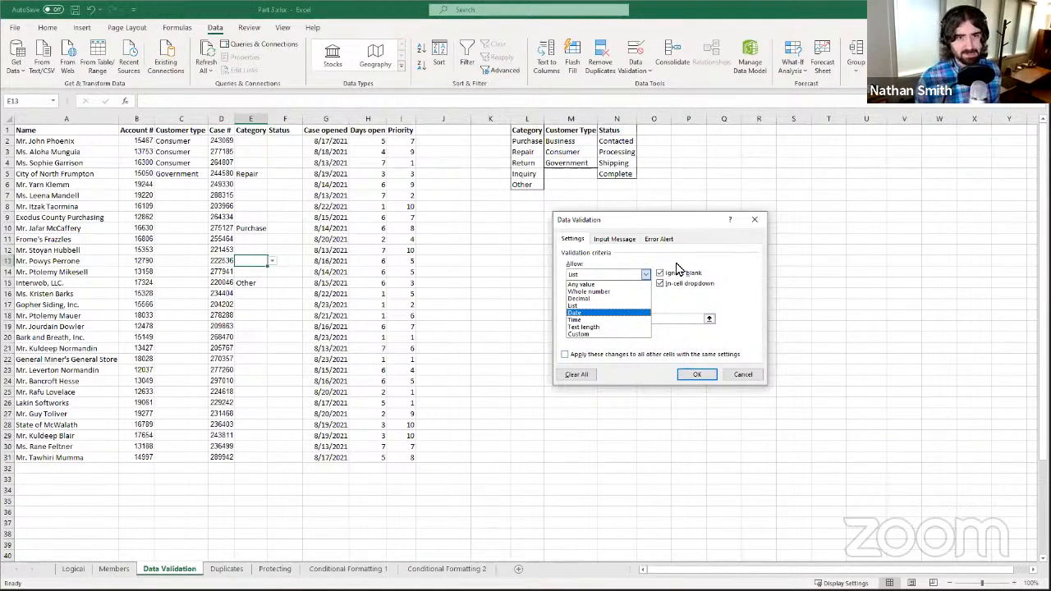
pyautogui.click(617, 362)
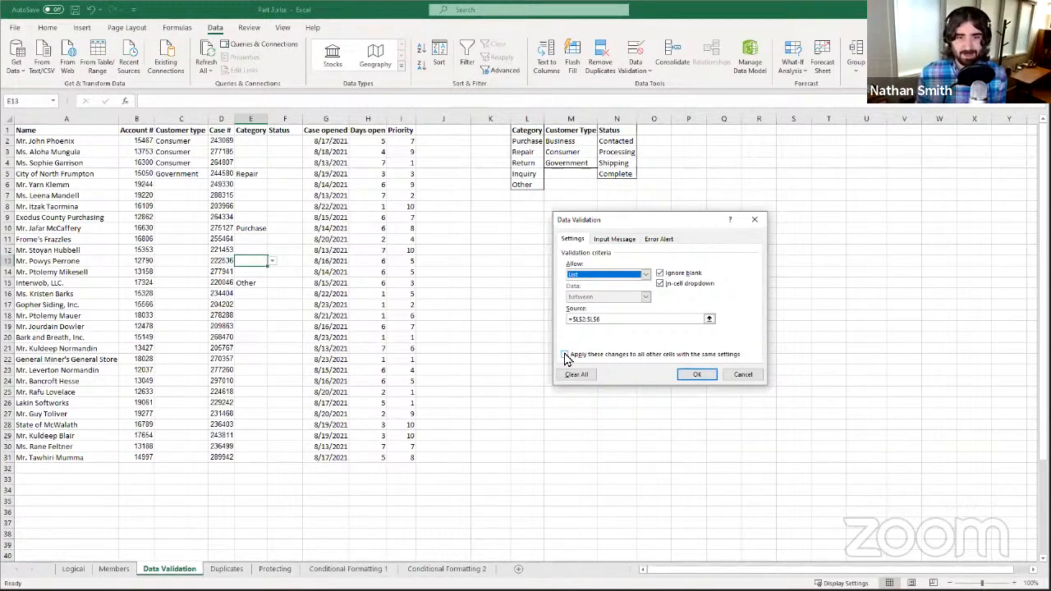
pyautogui.click(581, 279)
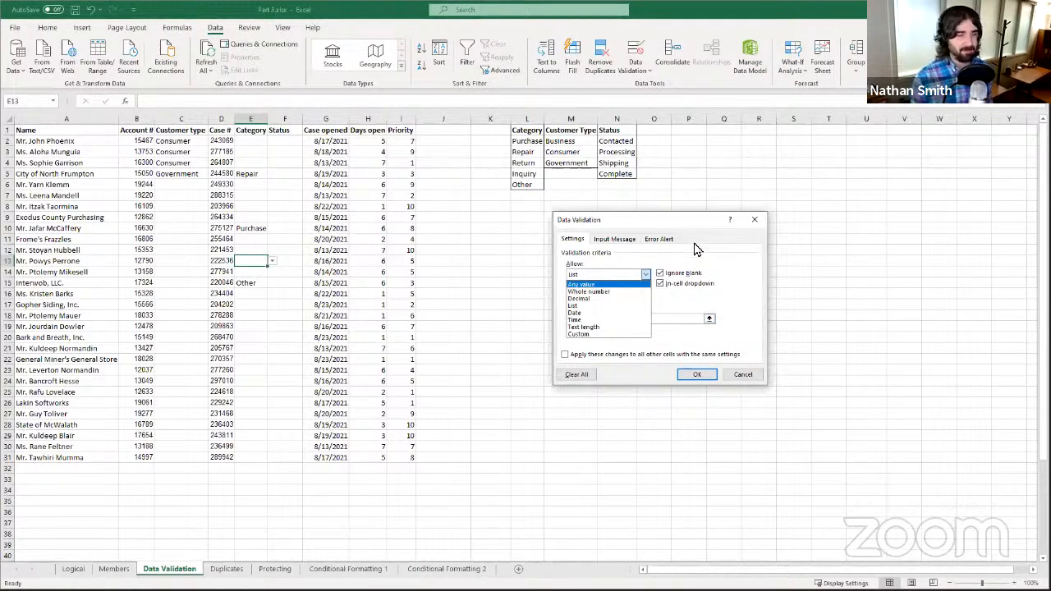
pyautogui.click(694, 248)
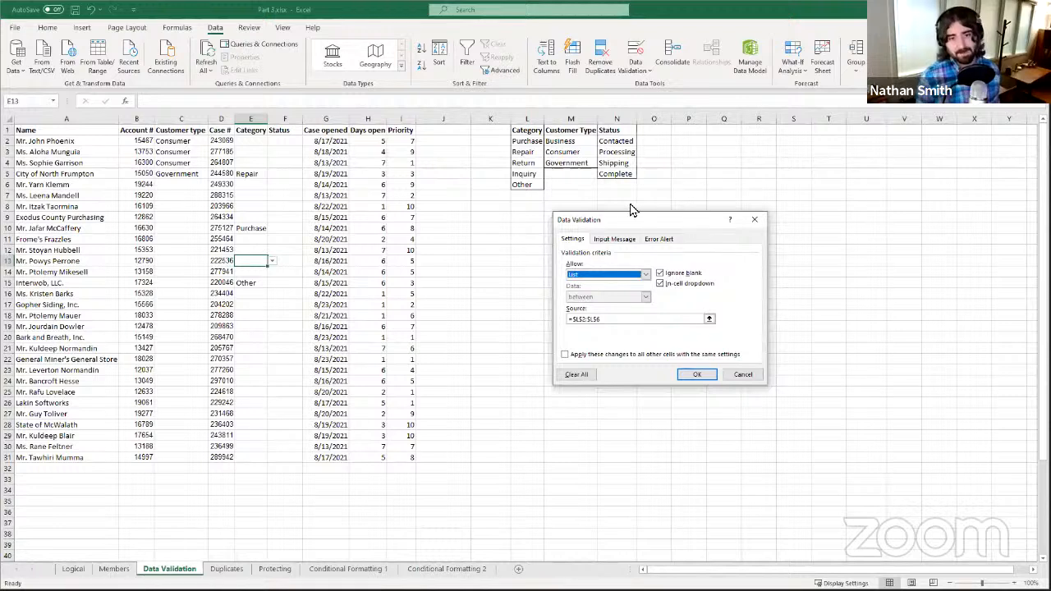
pyautogui.click(641, 276)
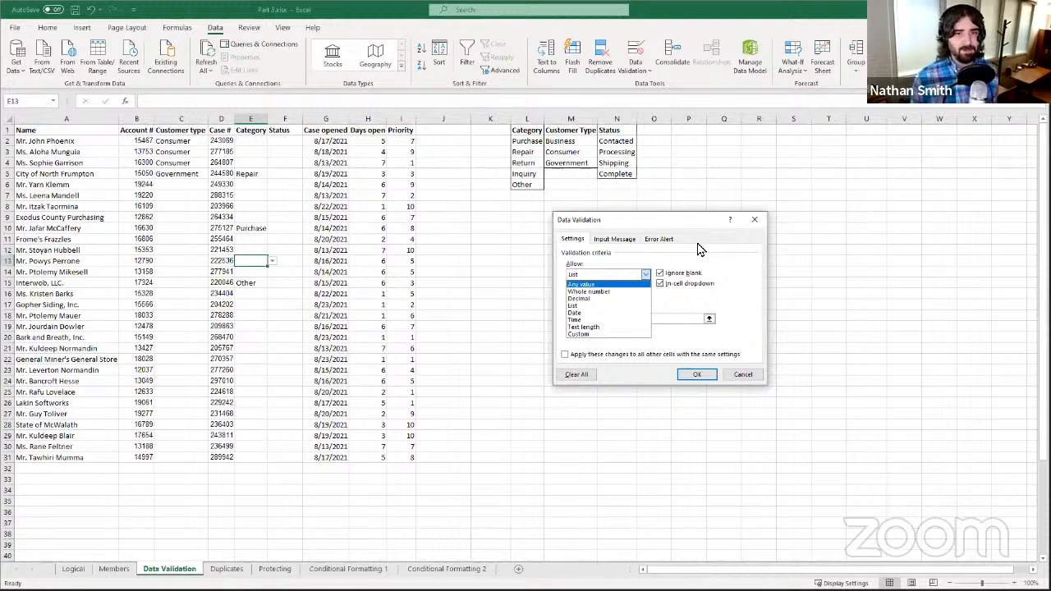
pyautogui.click(685, 267)
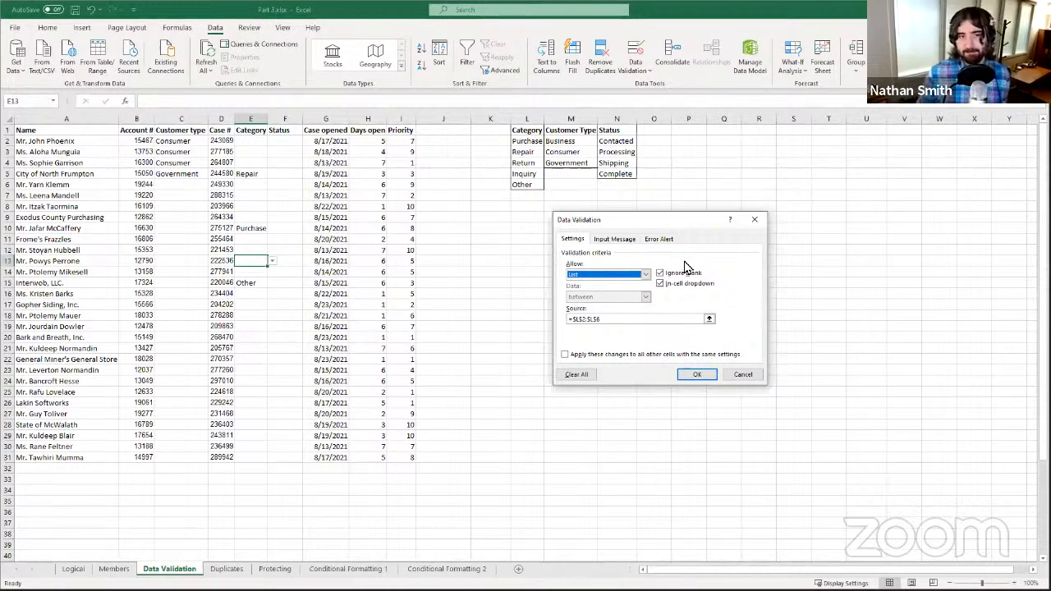
pyautogui.click(624, 274)
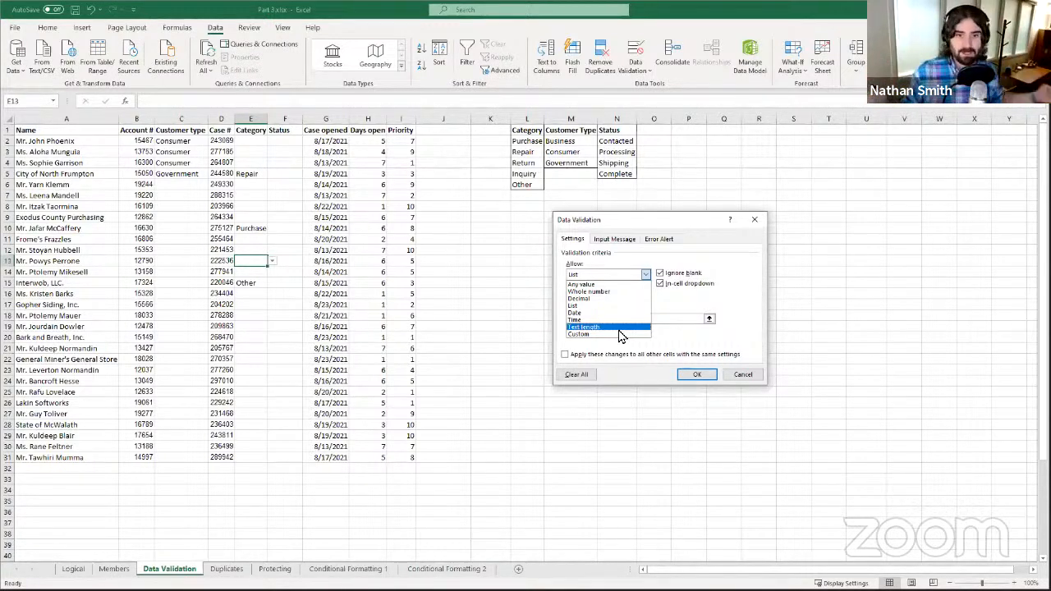
# - Try Whole number with 'between' in Allow, then cancel and open the Duplicates sheet
pyautogui.click(601, 293)
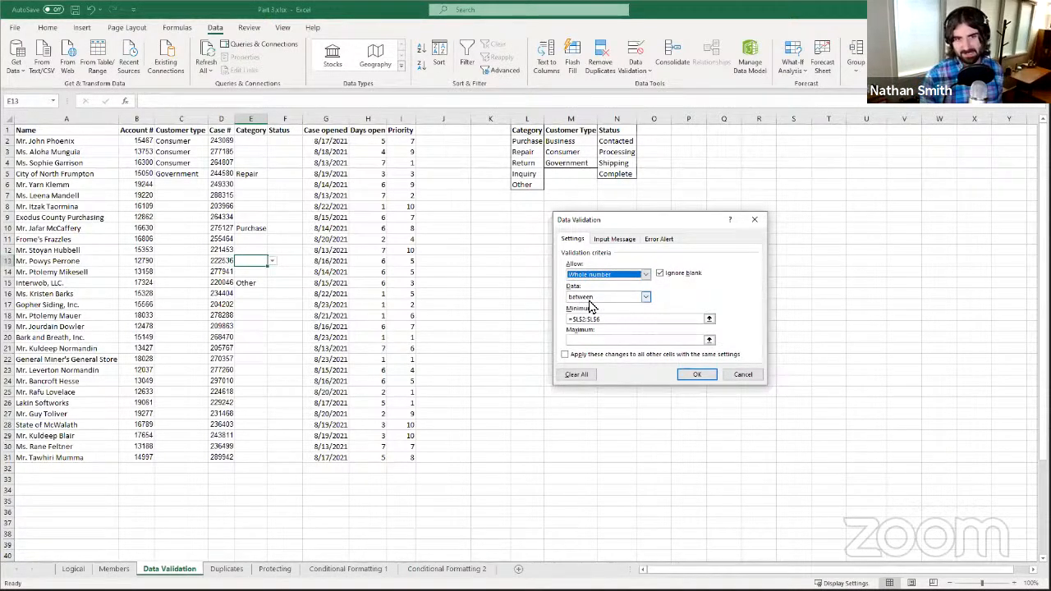
pyautogui.click(616, 297)
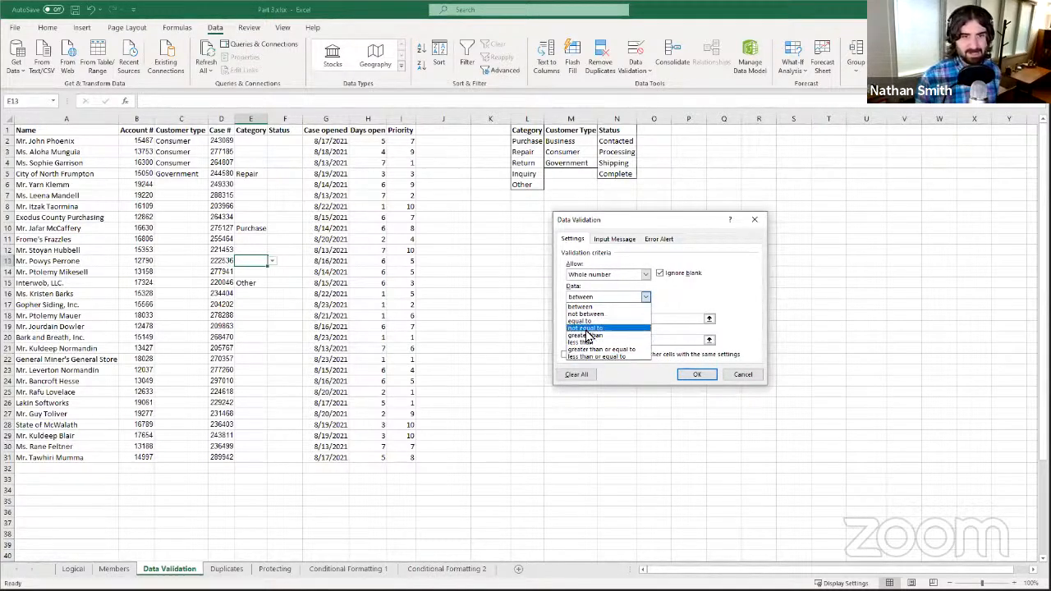
pyautogui.click(544, 354)
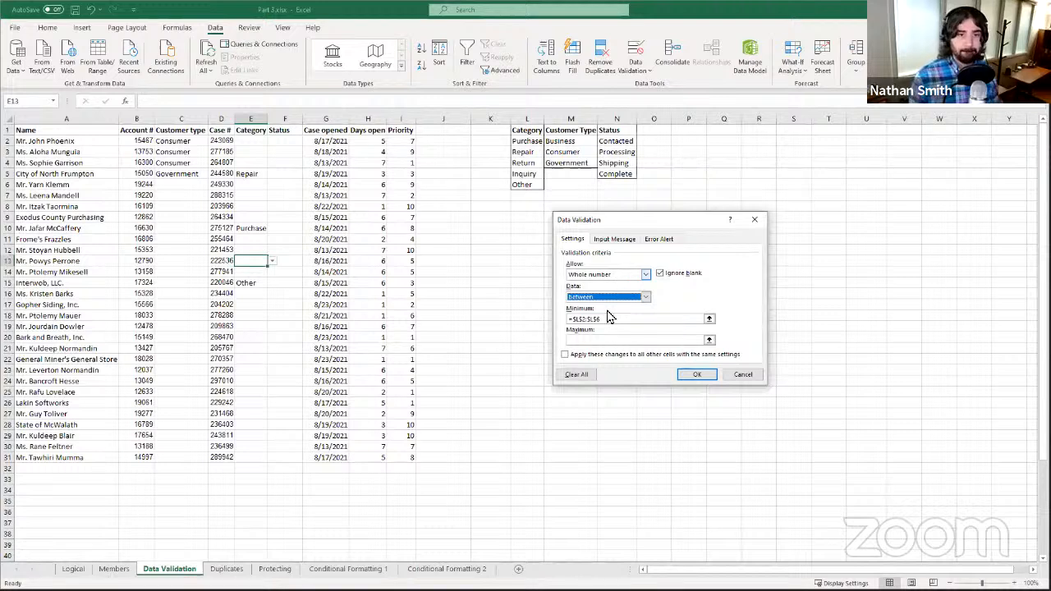
pyautogui.click(617, 276)
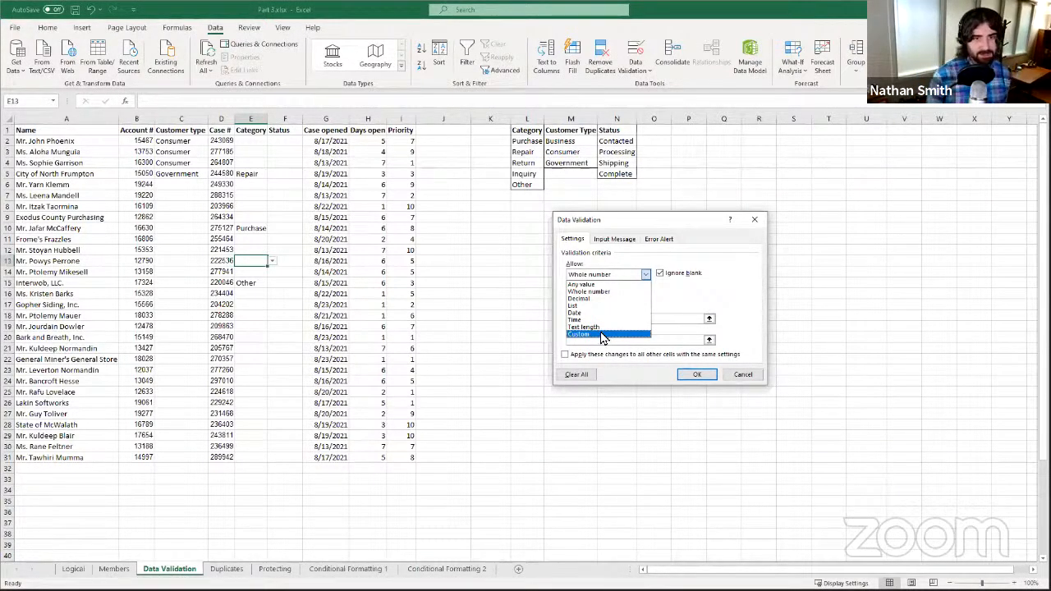
pyautogui.click(733, 258)
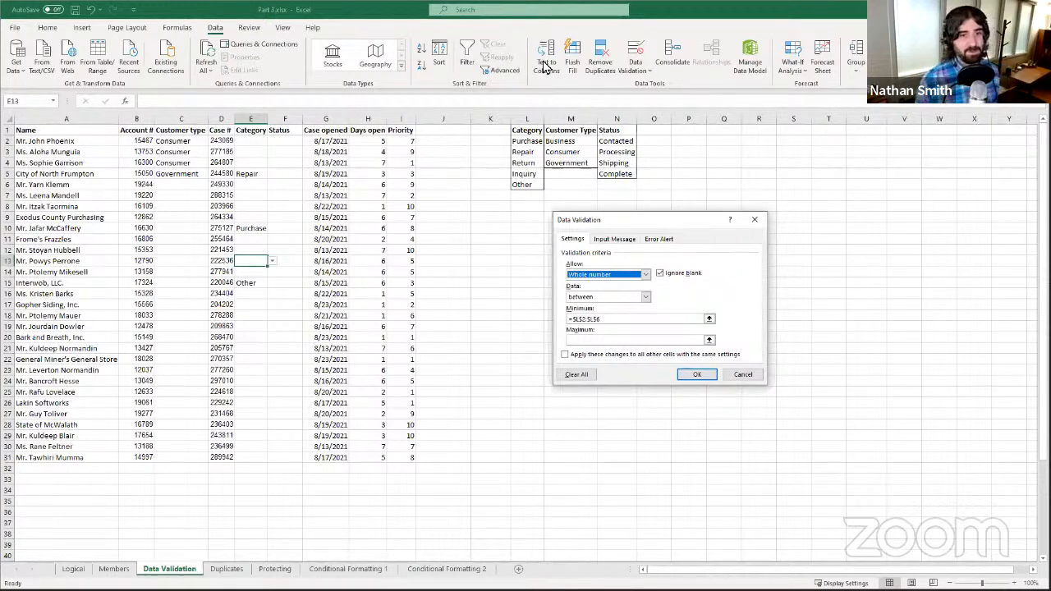
pyautogui.click(736, 377)
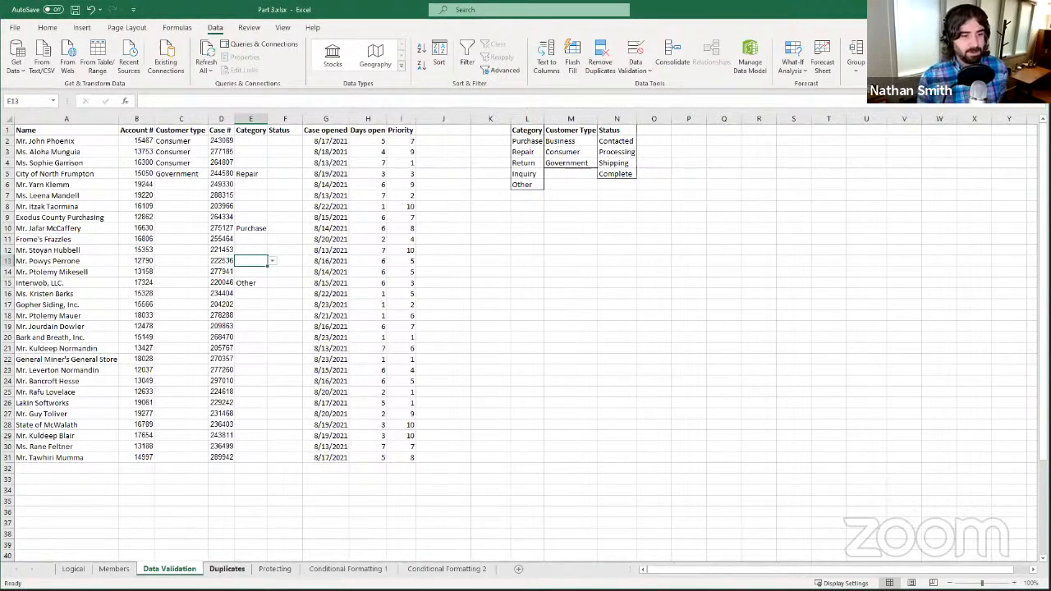
pyautogui.click(226, 569)
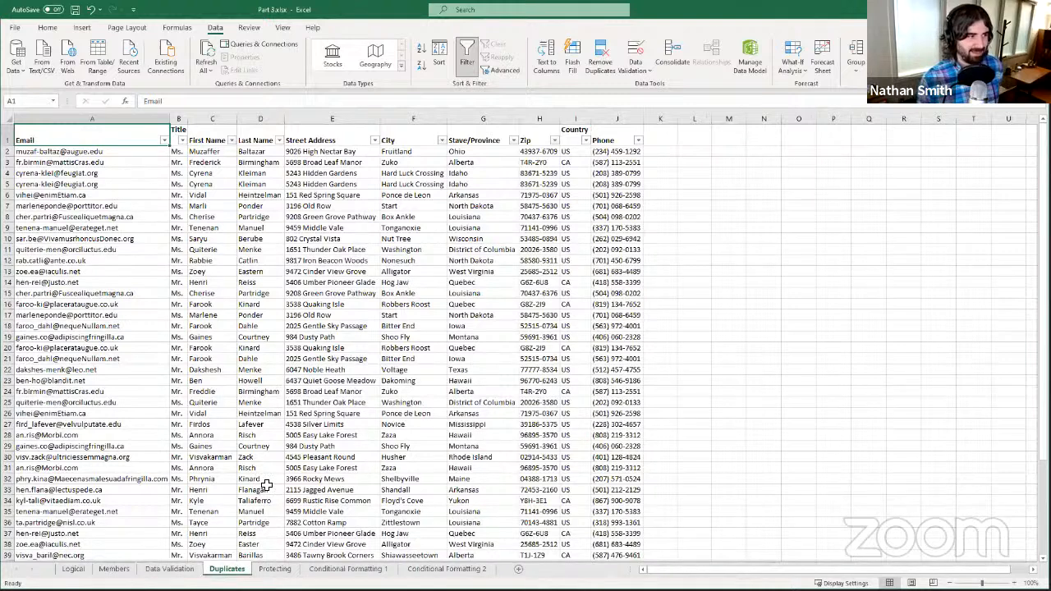
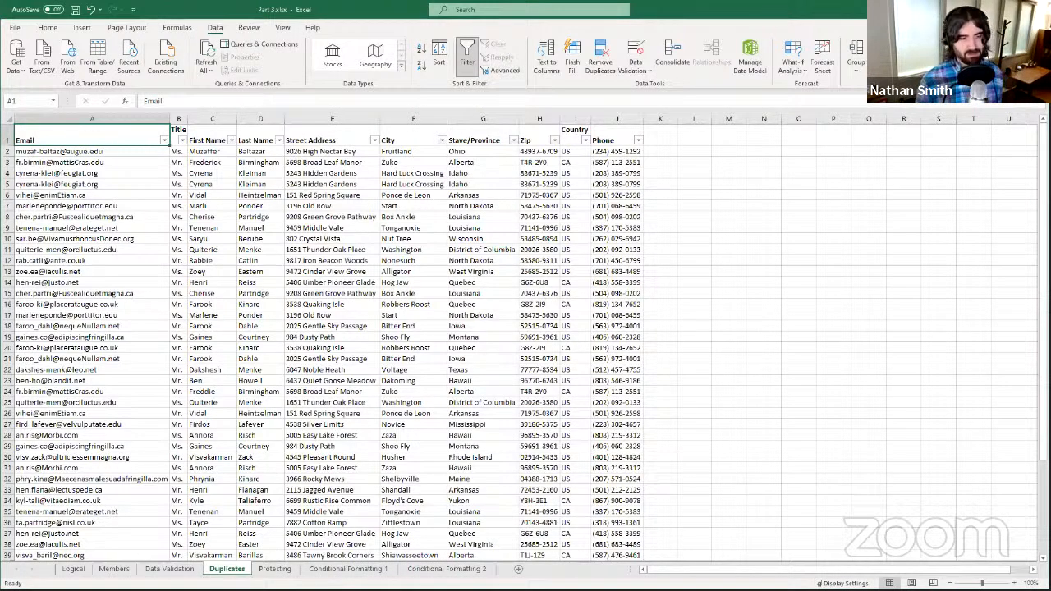
# - Inspect the repeated emails (A2, A5, A9:A10, A15) and address cells in the contact table
pyautogui.click(101, 185)
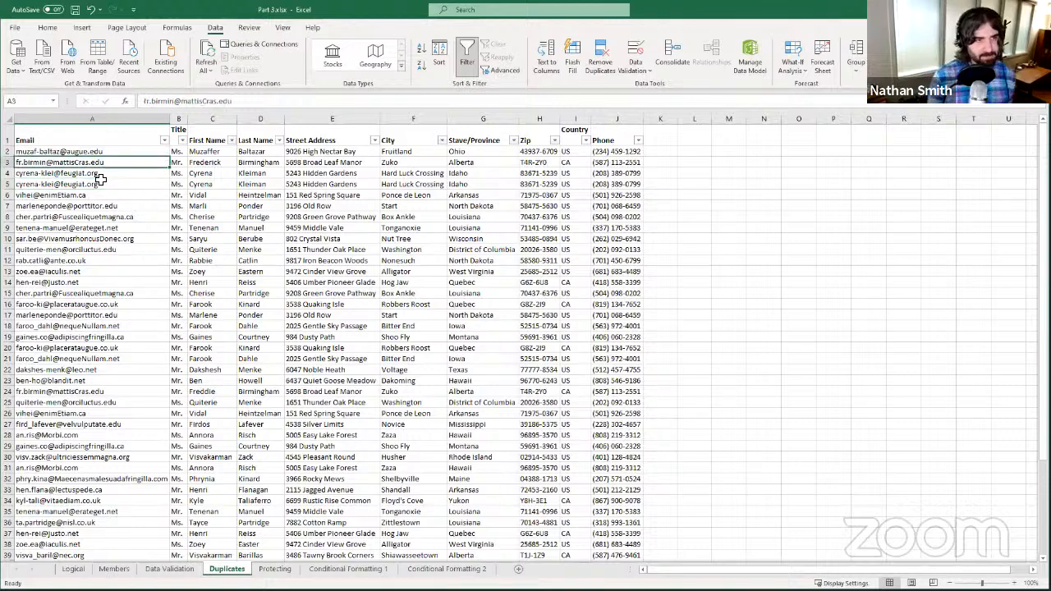
pyautogui.click(88, 151)
pyautogui.click(70, 141)
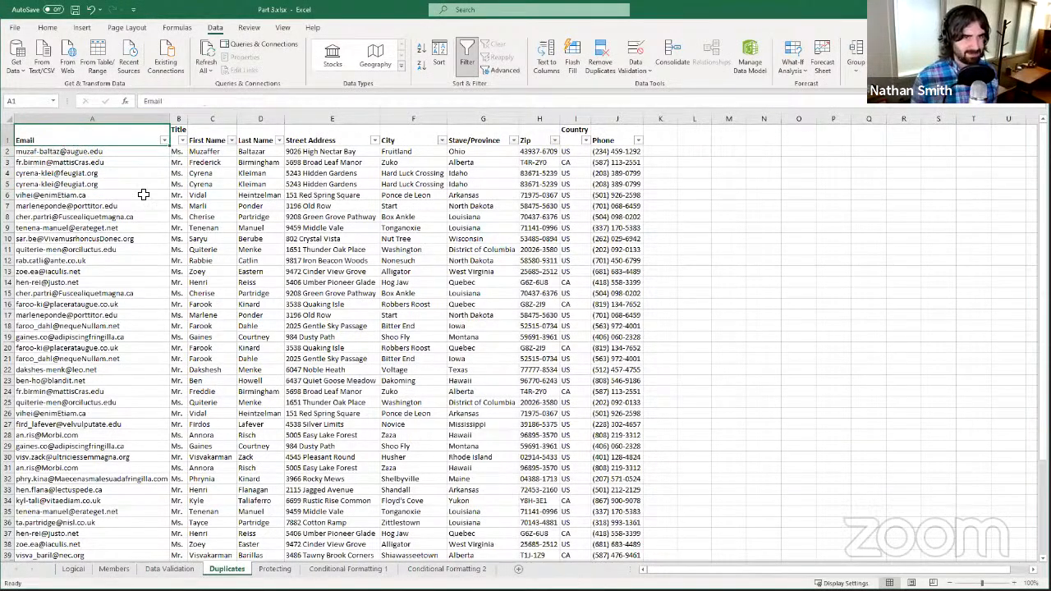
pyautogui.click(87, 297)
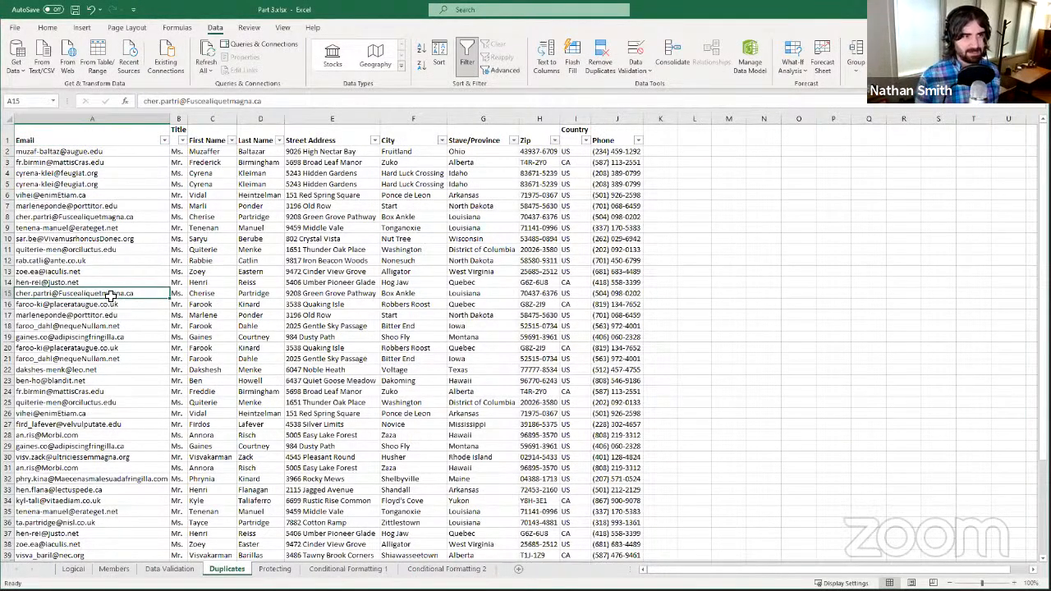
pyautogui.moveTo(111, 229); pyautogui.dragTo(114, 238)
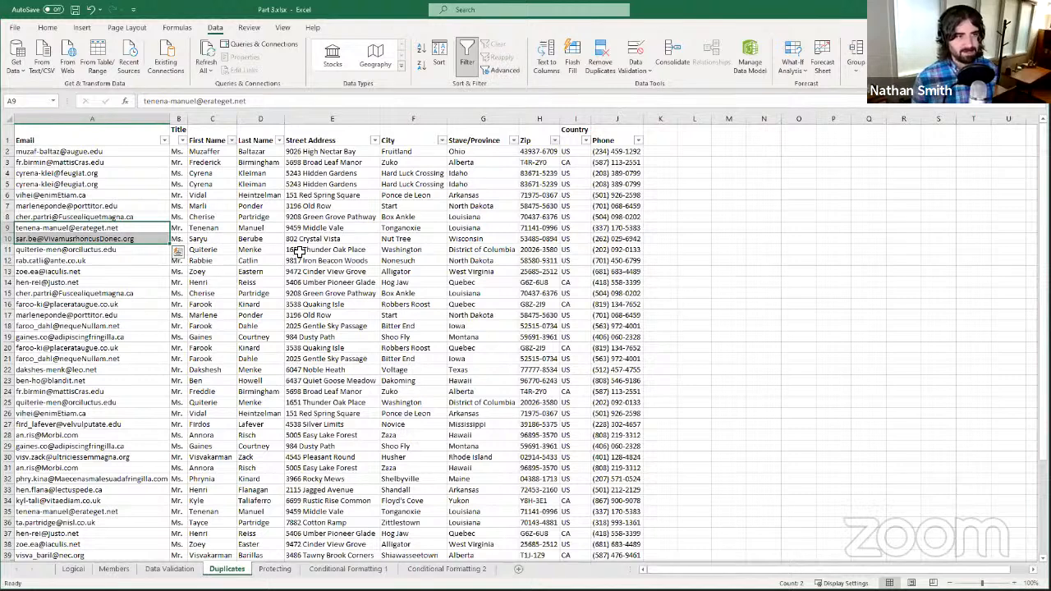
pyautogui.click(412, 205)
pyautogui.click(291, 237)
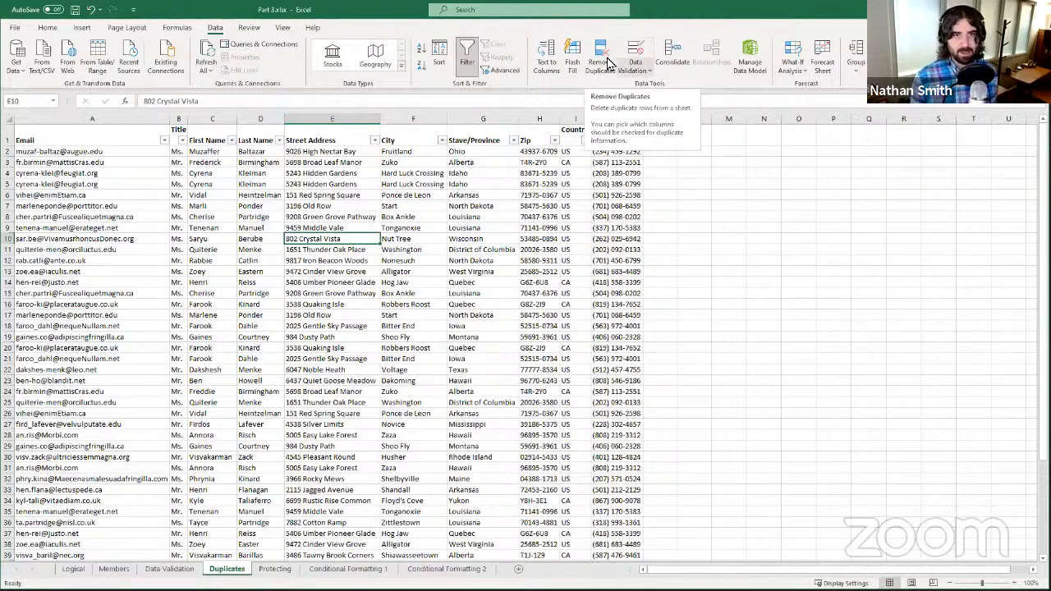
# - Open Remove Duplicates for the contact table and scroll its Columns list, leaving every column checked
pyautogui.click(608, 62)
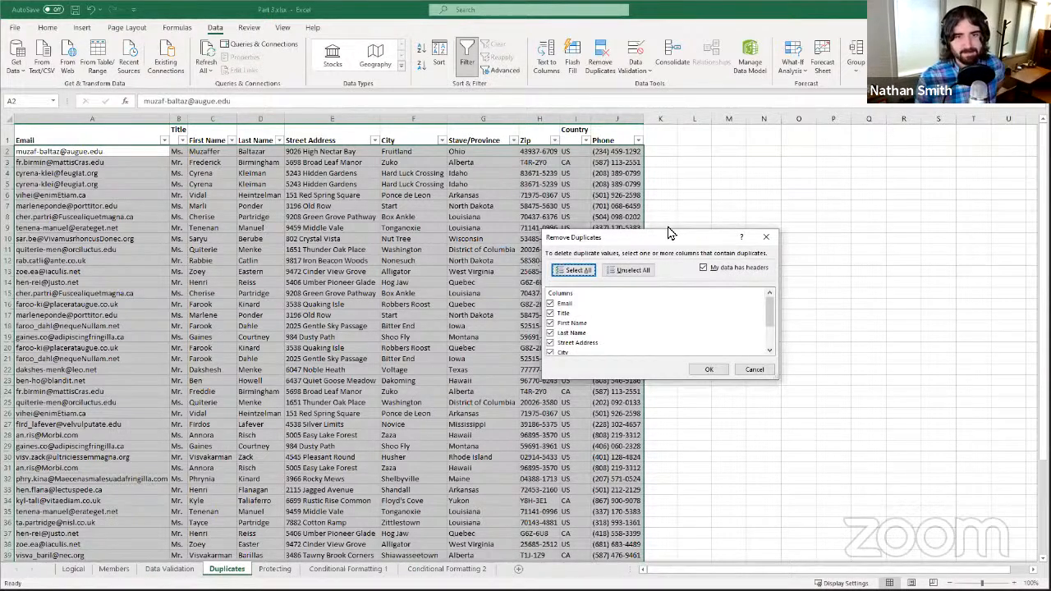
pyautogui.moveTo(664, 244); pyautogui.dragTo(579, 187)
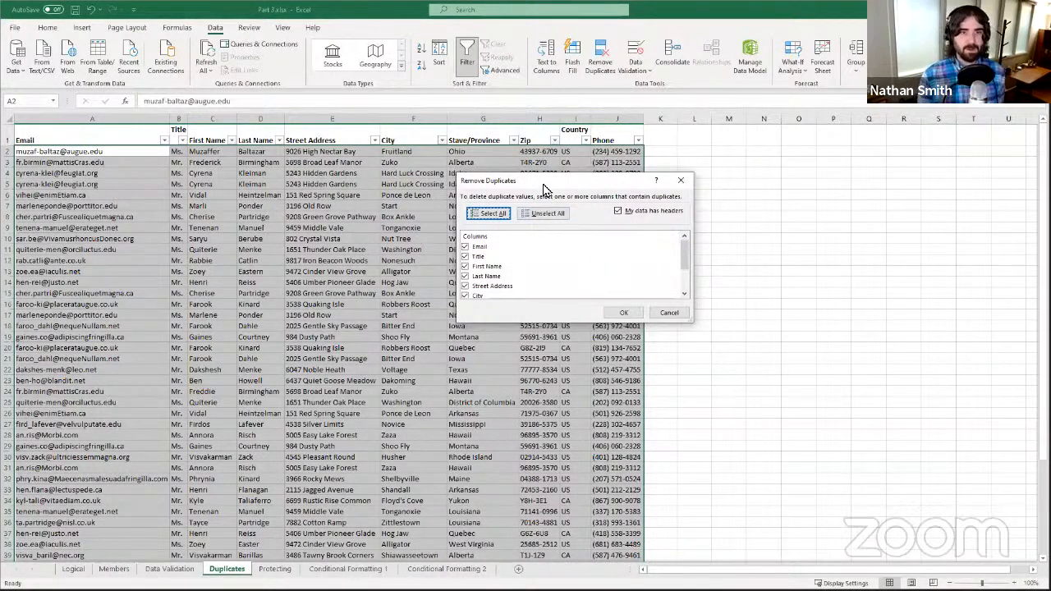
pyautogui.moveTo(568, 177); pyautogui.dragTo(452, 171)
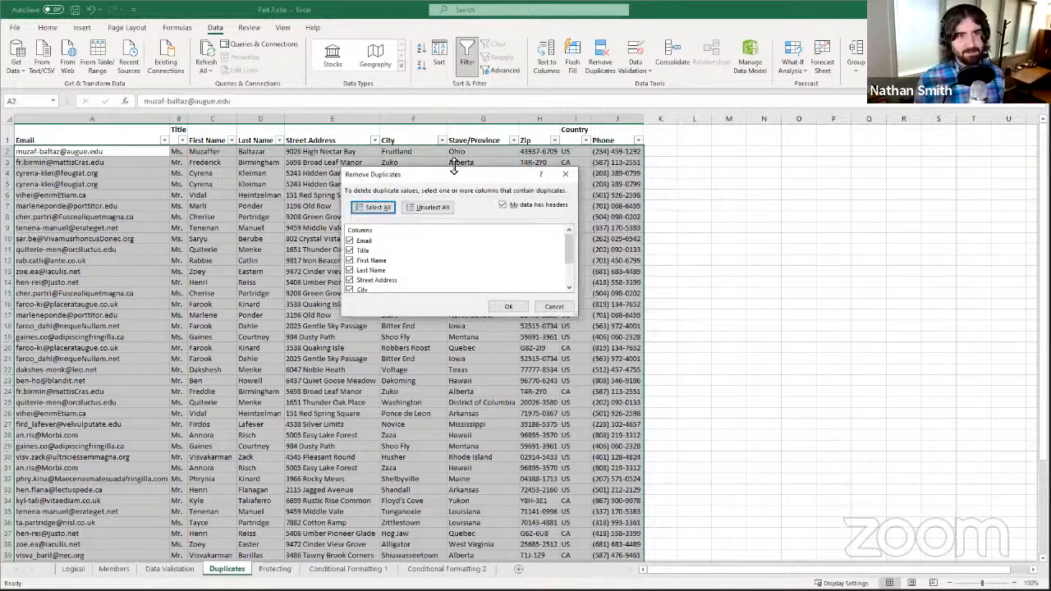
pyautogui.scroll(-2, 414, 246)
pyautogui.scroll(2, 416, 248)
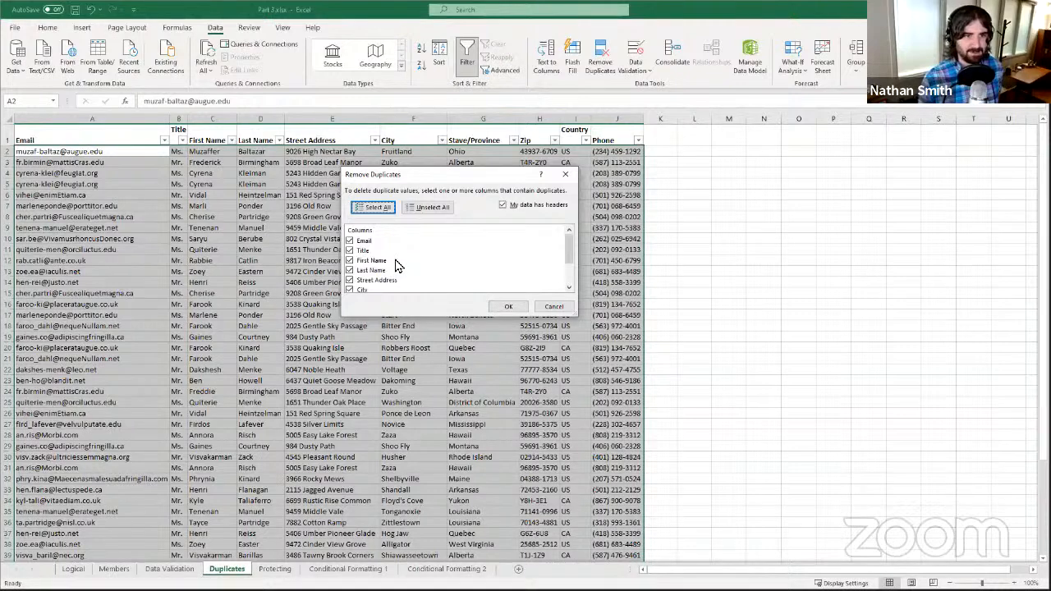
pyautogui.scroll(-1, 357, 283)
pyautogui.scroll(-1, 393, 270)
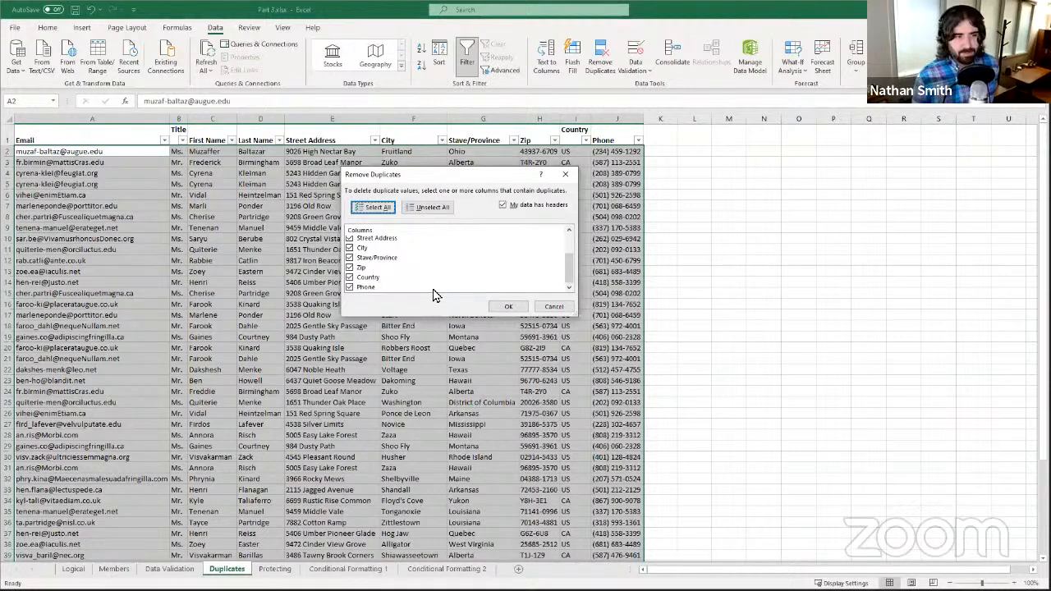
pyautogui.moveTo(430, 174); pyautogui.dragTo(428, 232)
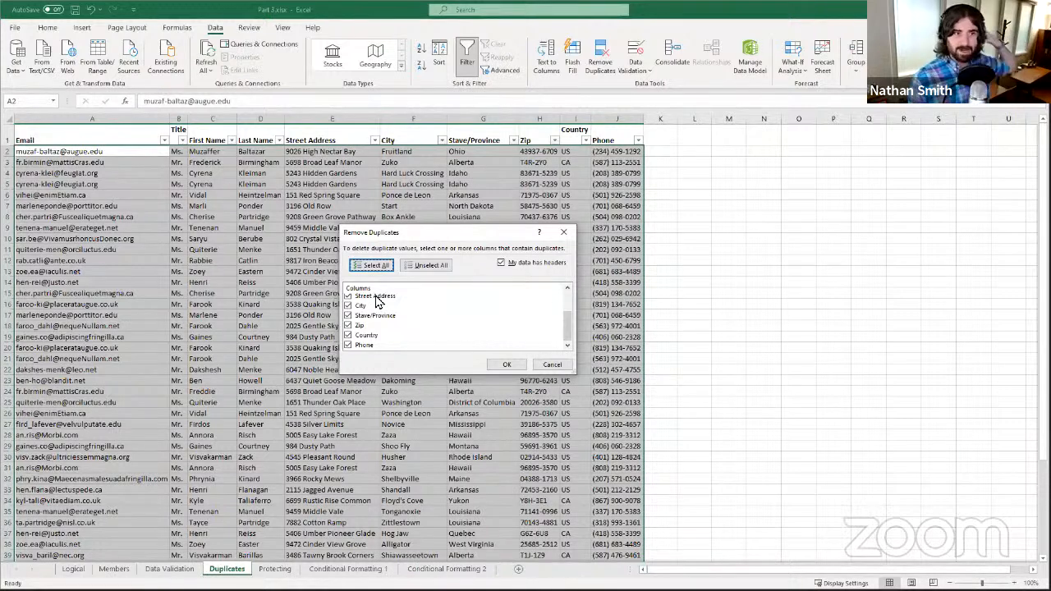
# - Clear the Title, name and address columns, then Unselect All and tick only Email
pyautogui.moveTo(417, 236); pyautogui.dragTo(387, 197)
pyautogui.scroll(2, 378, 293)
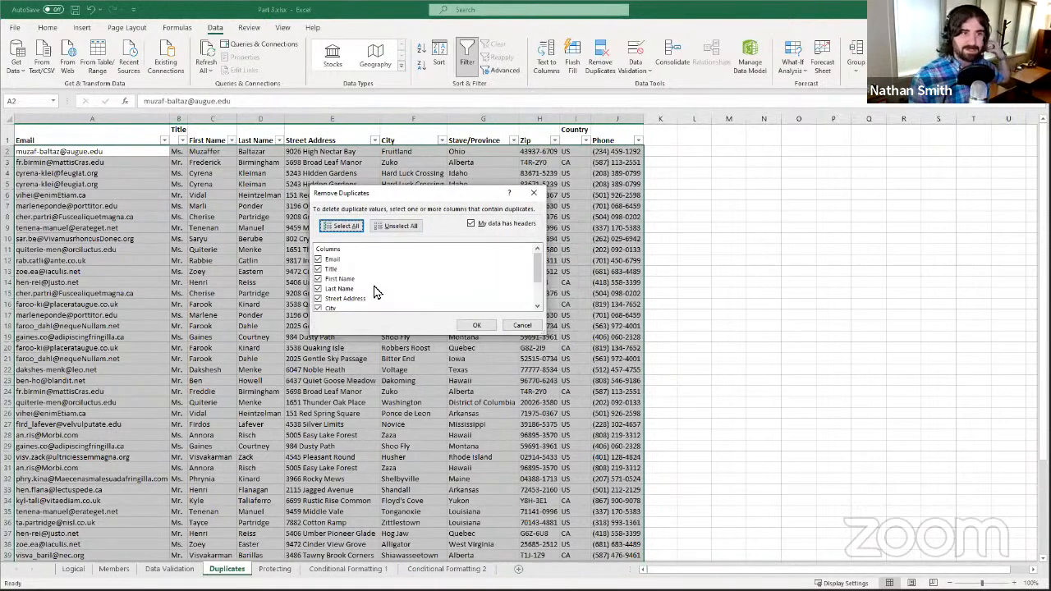
pyautogui.click(318, 269)
pyautogui.click(318, 279)
pyautogui.click(318, 289)
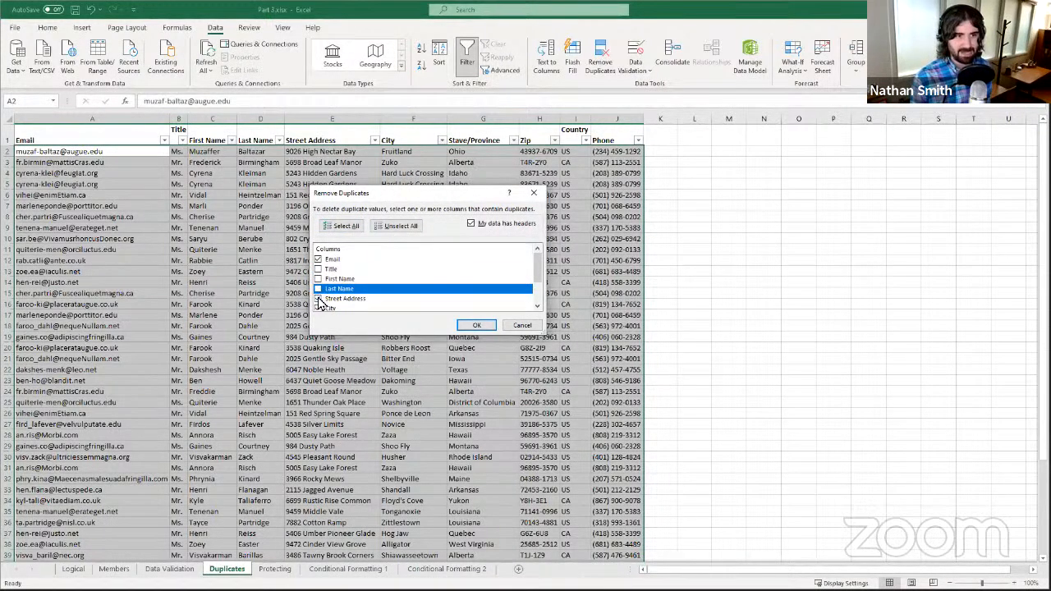
pyautogui.click(318, 298)
pyautogui.scroll(-1, 324, 287)
pyautogui.scroll(1, 346, 281)
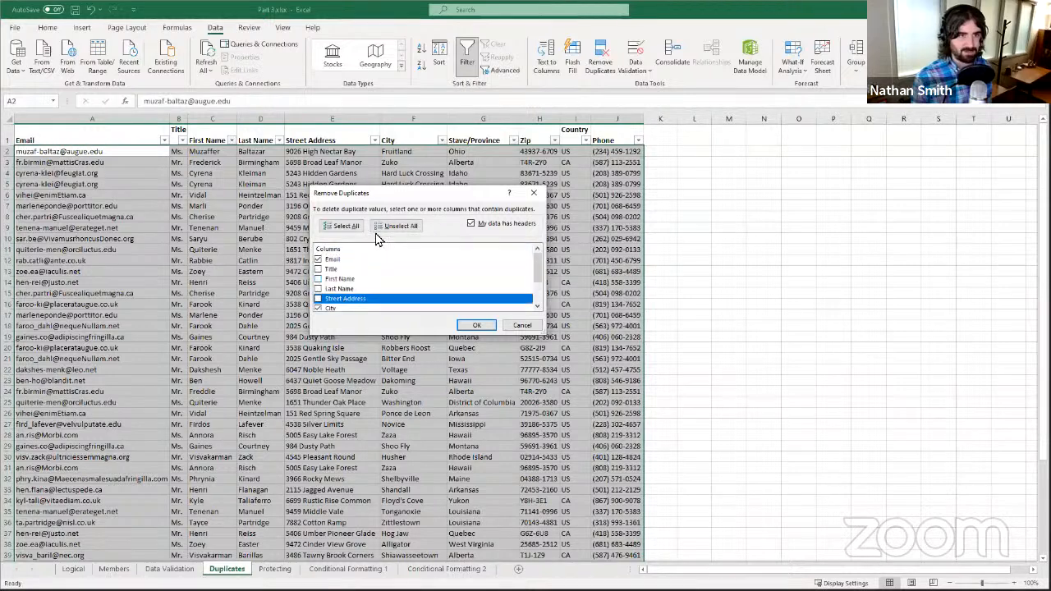
pyautogui.click(396, 228)
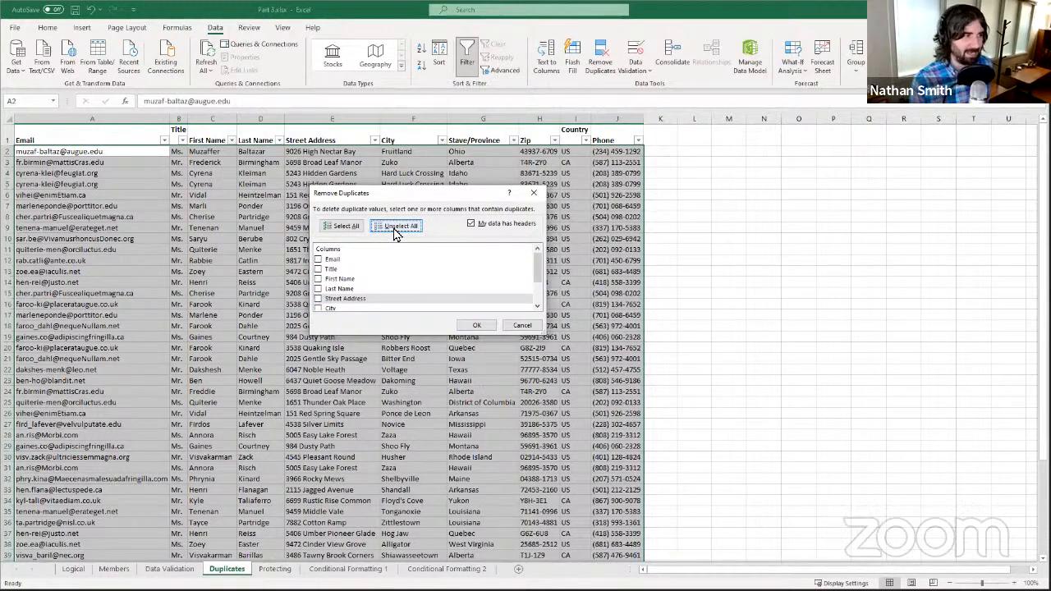
pyautogui.click(320, 259)
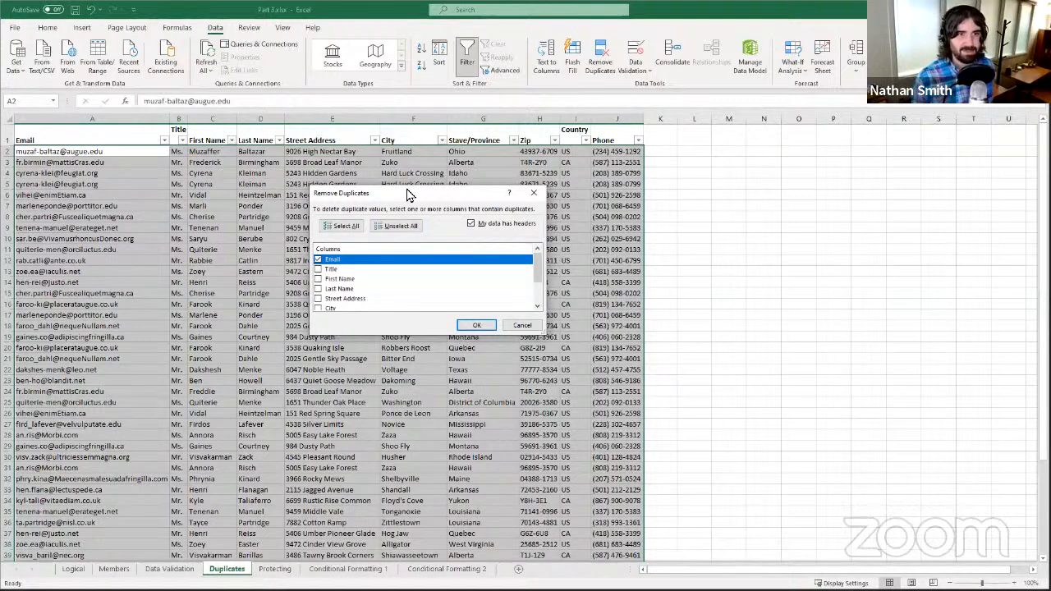
pyautogui.moveTo(407, 198); pyautogui.dragTo(590, 195)
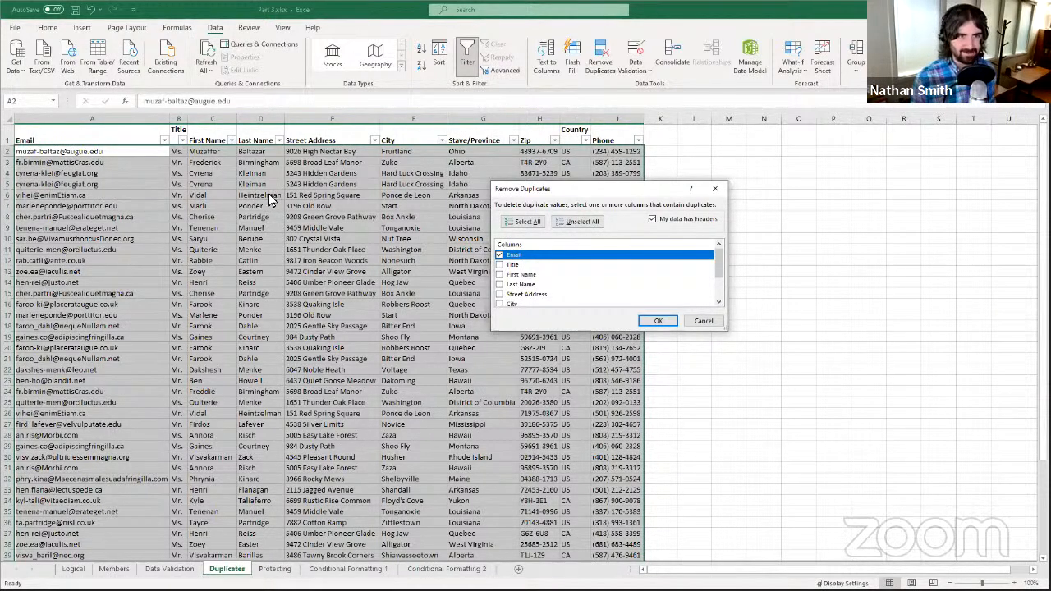
# - Remove the 20 duplicate-email rows, dismiss the summary, and spot-check the remaining names
pyautogui.click(654, 320)
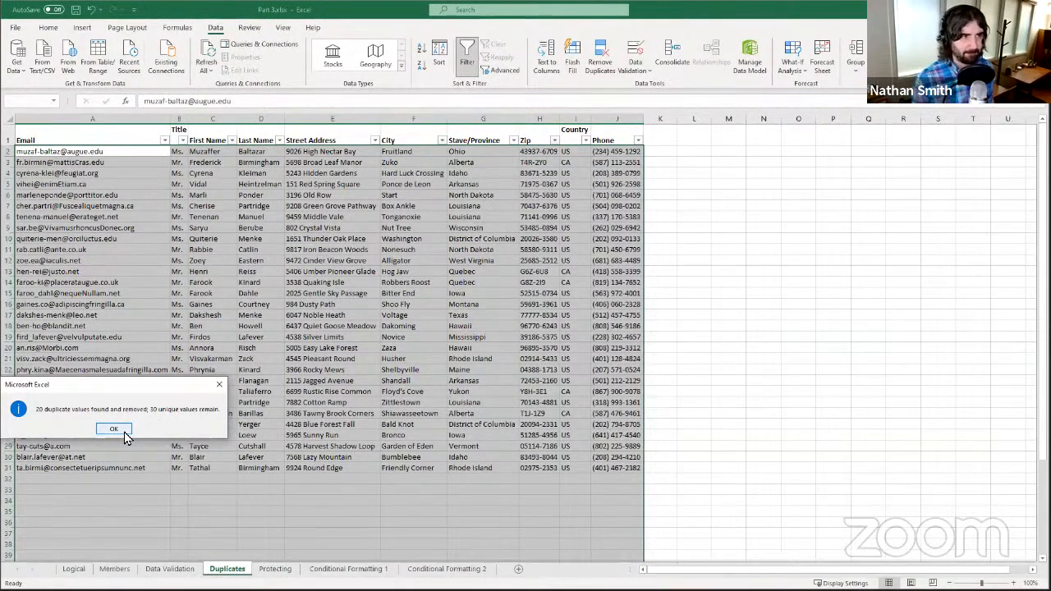
pyautogui.click(113, 429)
pyautogui.moveTo(167, 174); pyautogui.dragTo(388, 176)
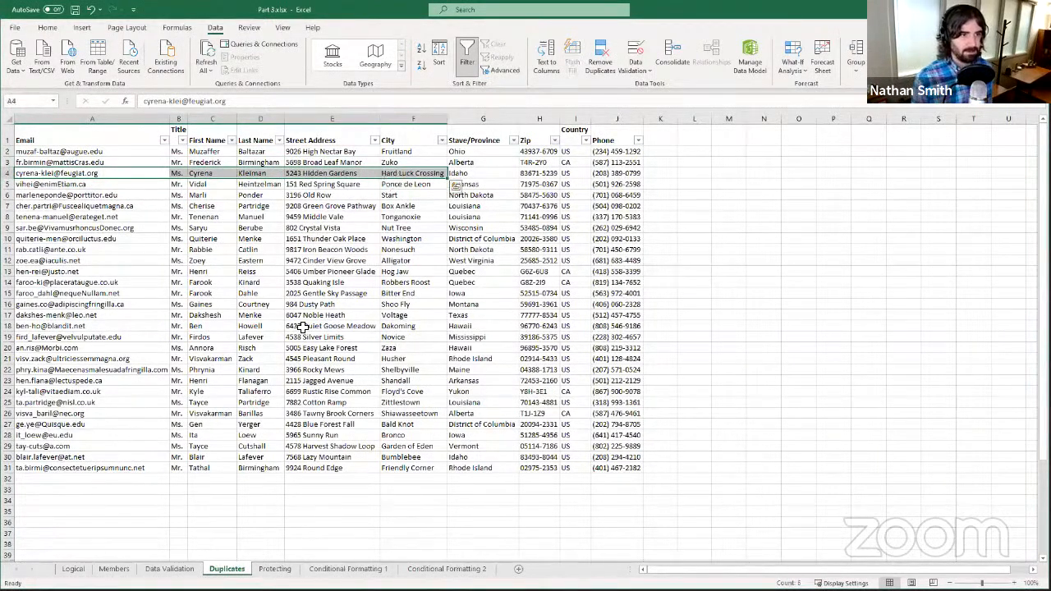
pyautogui.click(248, 380)
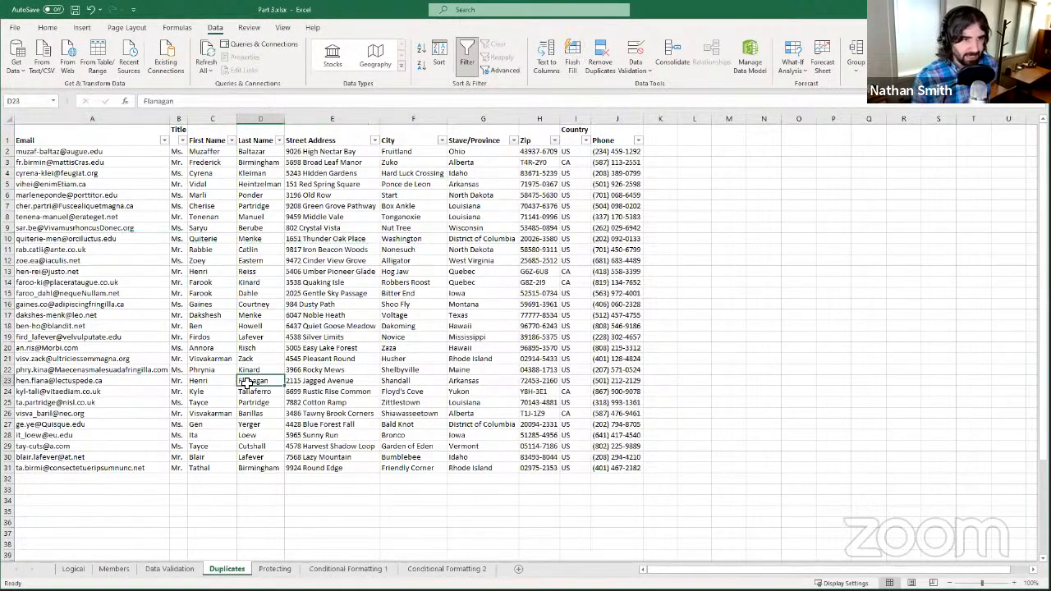
pyautogui.click(208, 436)
pyautogui.click(210, 384)
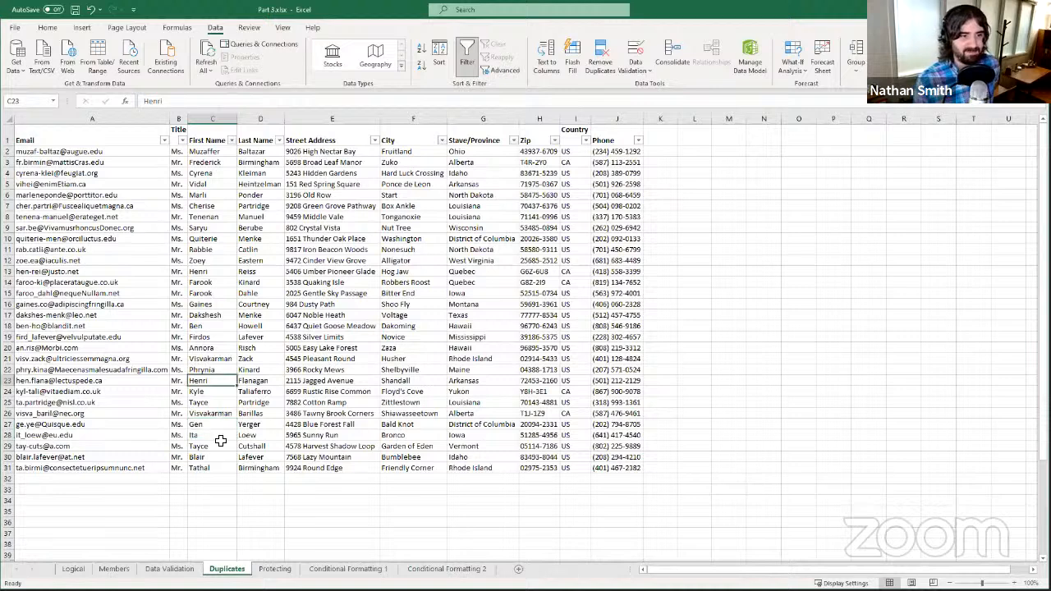
pyautogui.click(214, 415)
pyautogui.click(207, 293)
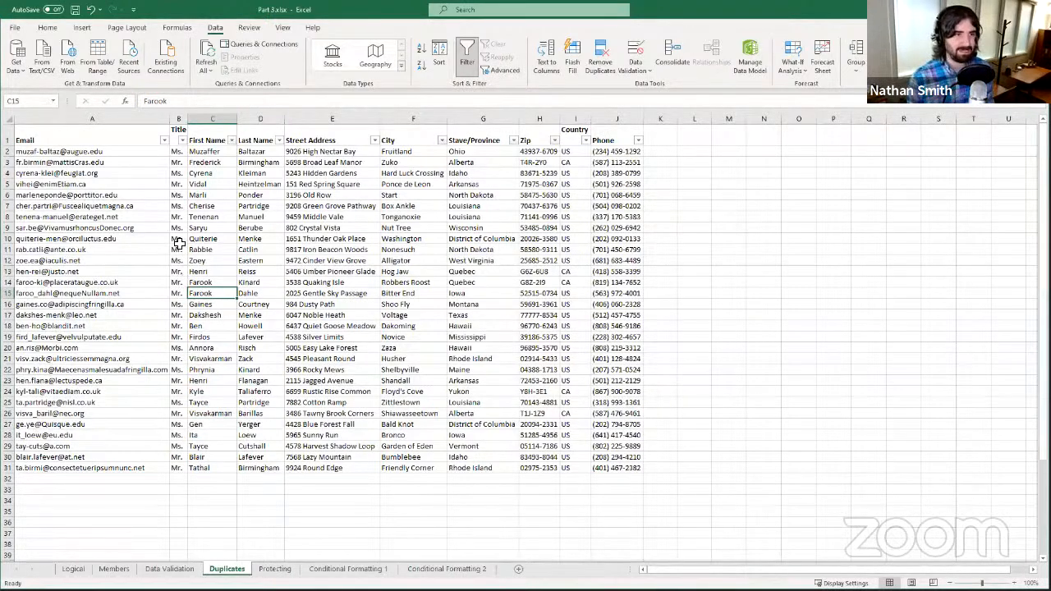
pyautogui.click(213, 392)
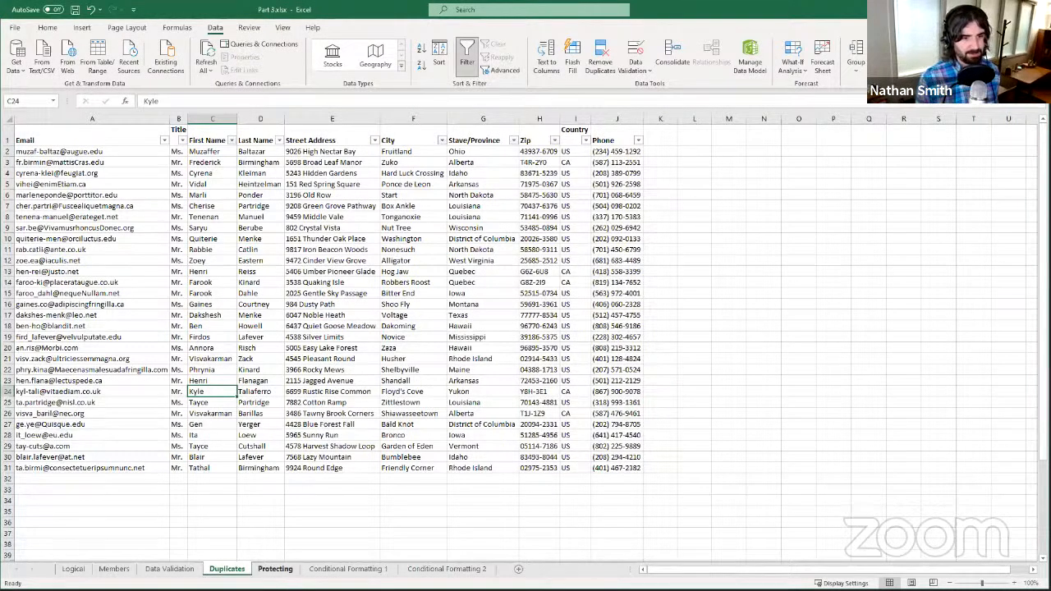
# - Switch to the Protecting sheet and look over cells G11, E10 and D12
pyautogui.click(276, 568)
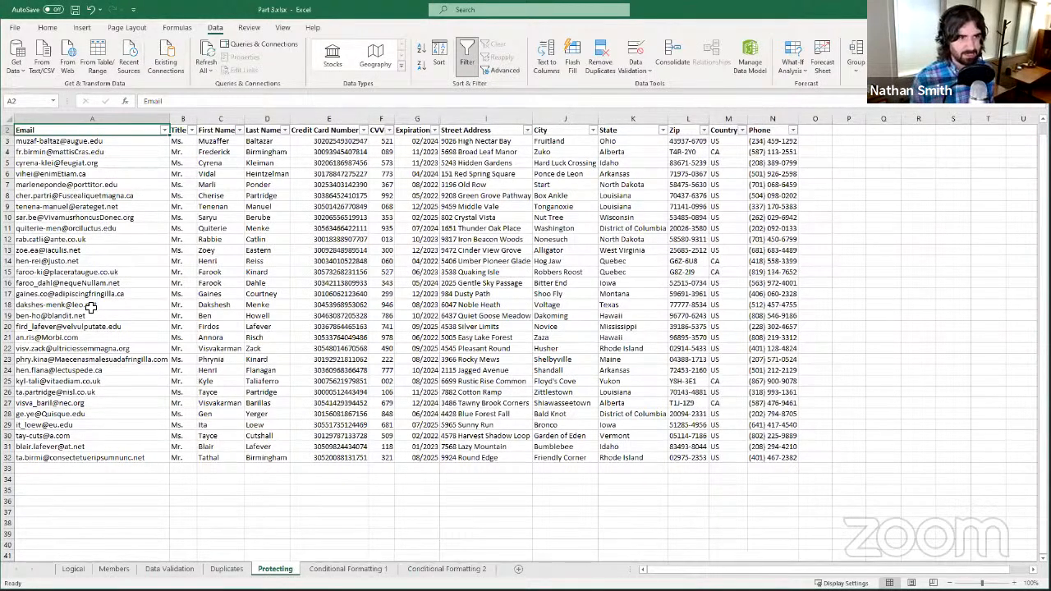
pyautogui.click(431, 227)
pyautogui.click(322, 218)
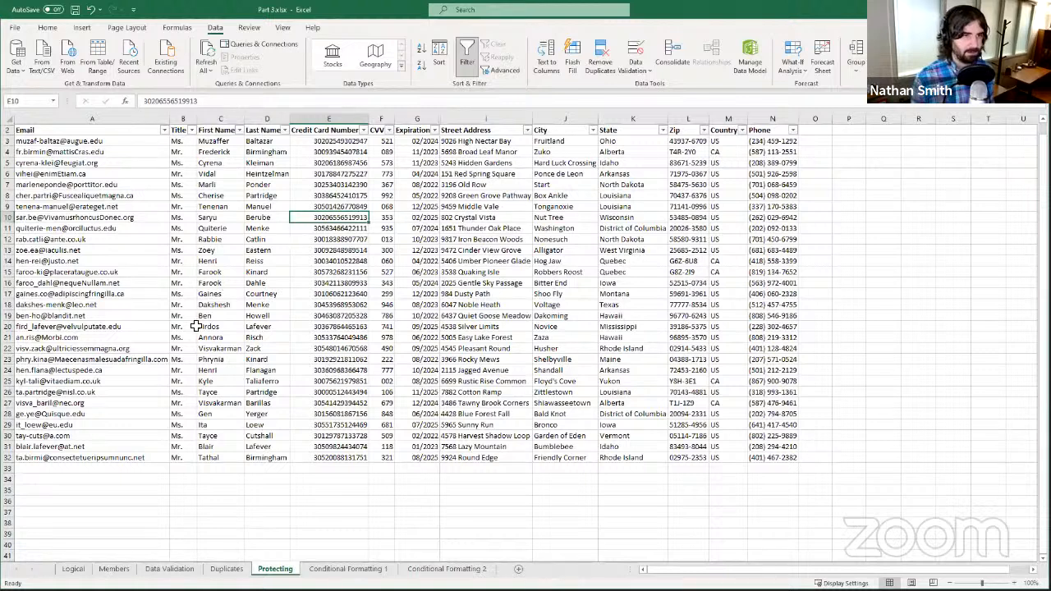
pyautogui.click(271, 238)
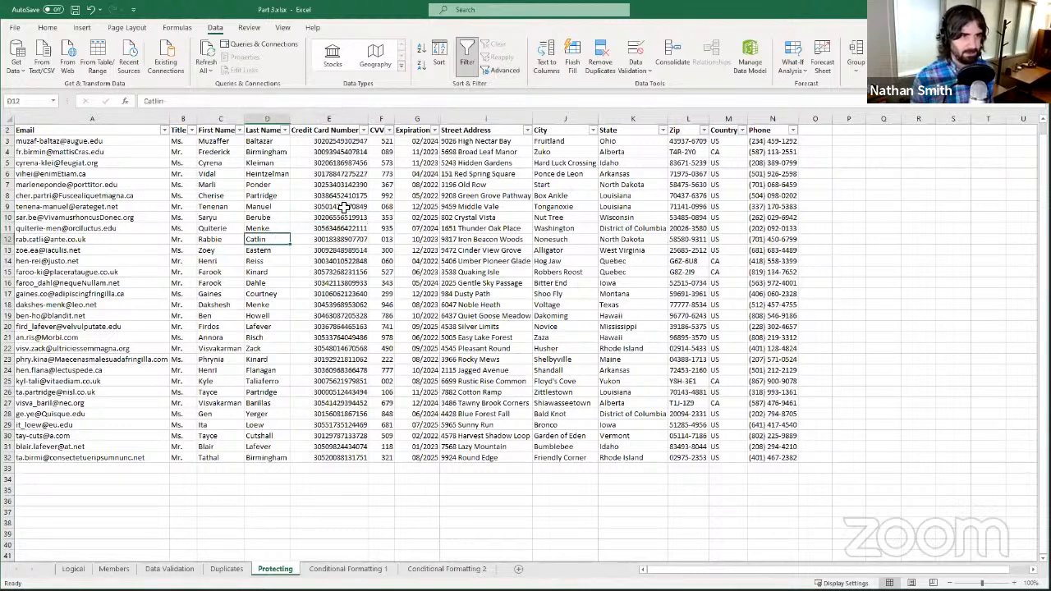
# - Check D12's Locked setting under Format Cells > Protection, then cancel without changes
pyautogui.rightClick(263, 247)
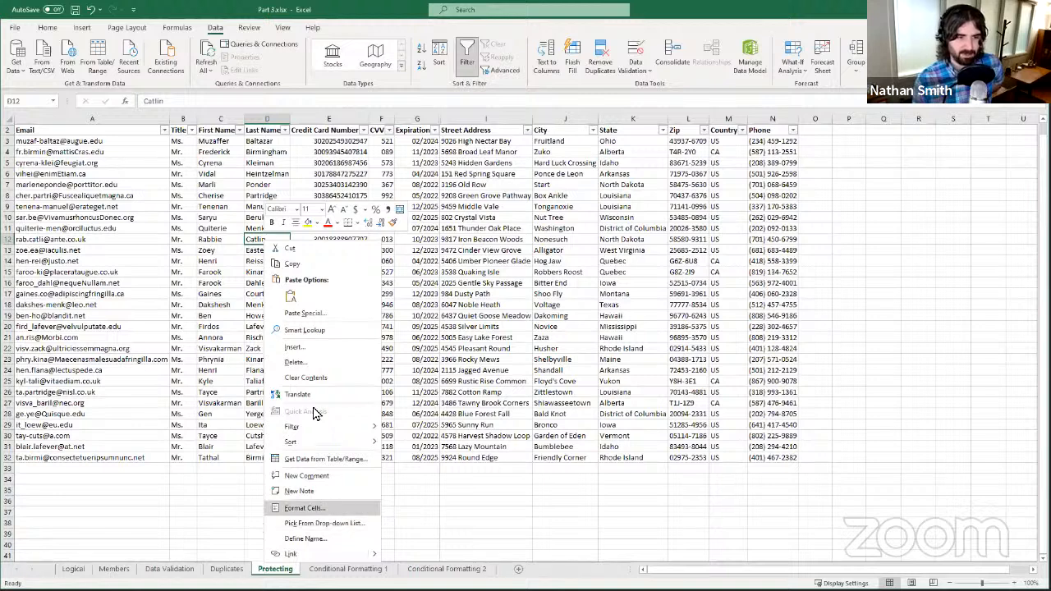
pyautogui.click(312, 510)
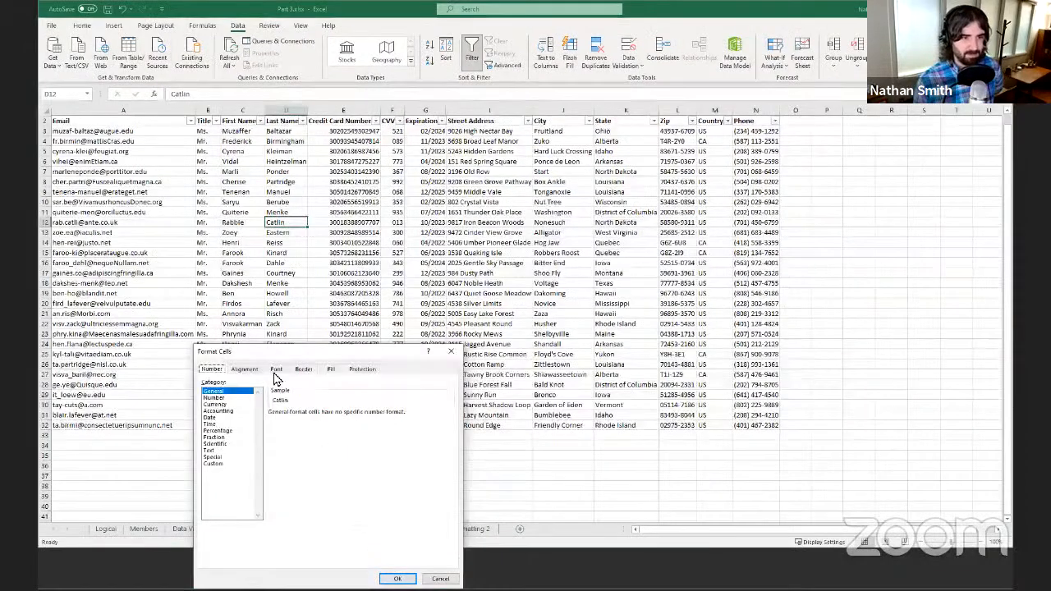
pyautogui.click(363, 371)
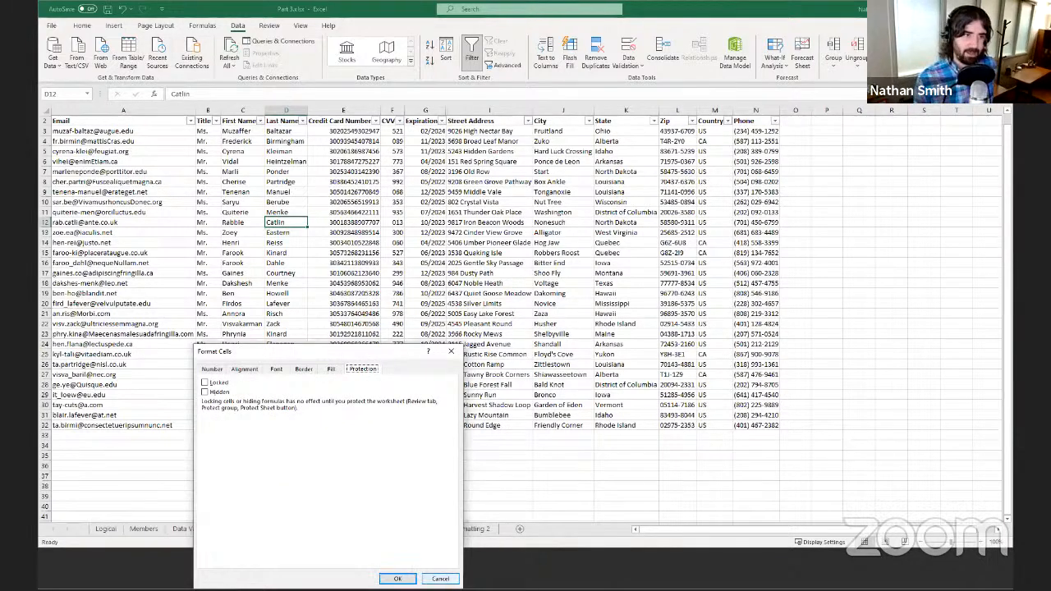
pyautogui.click(441, 579)
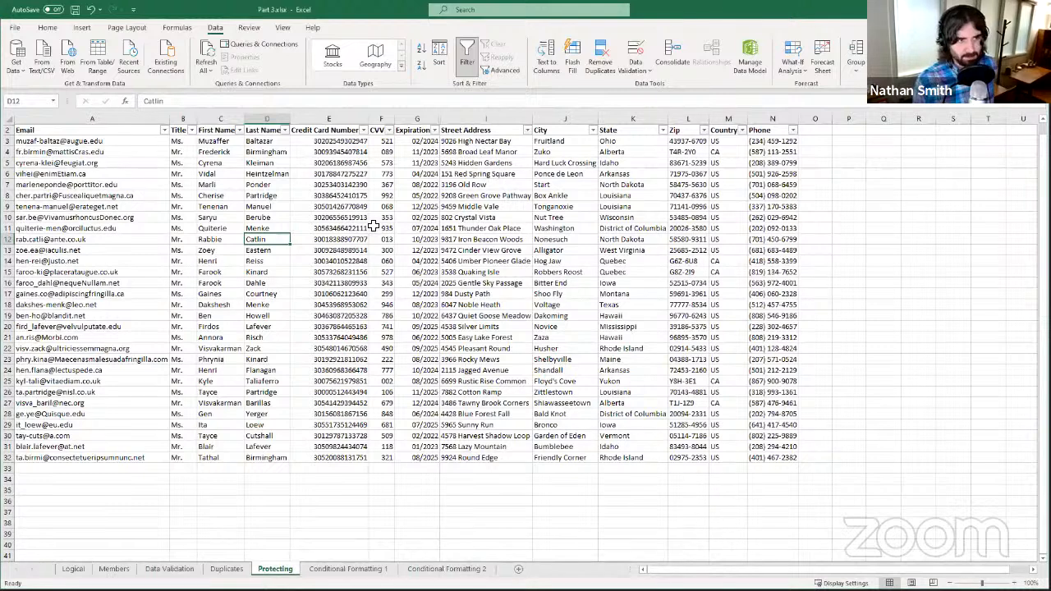
# - Select the whole sheet and tick Locked under Format Cells > Protection
pyautogui.click(11, 120)
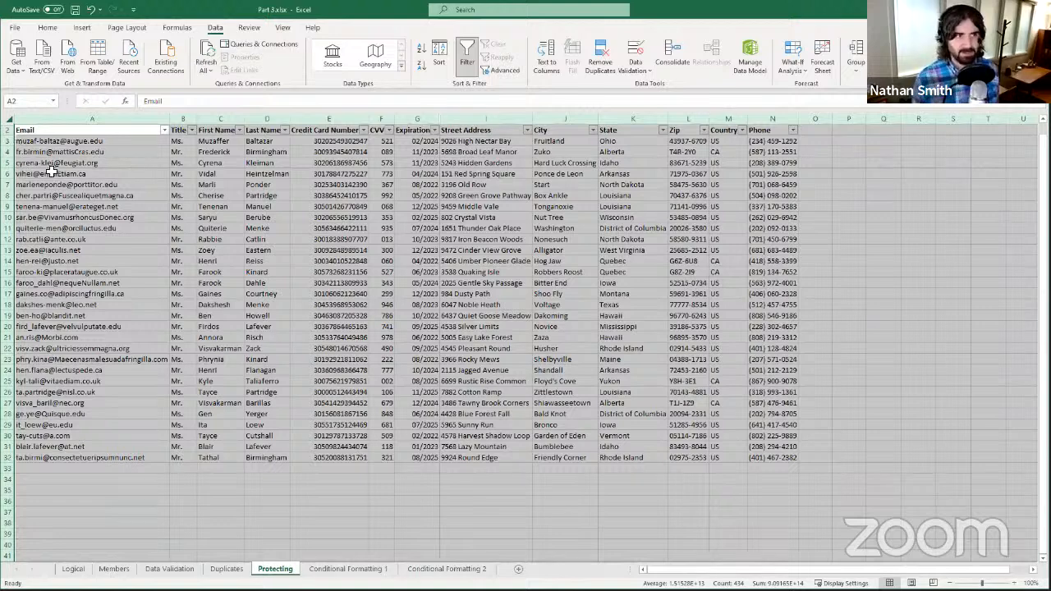
pyautogui.click(68, 195)
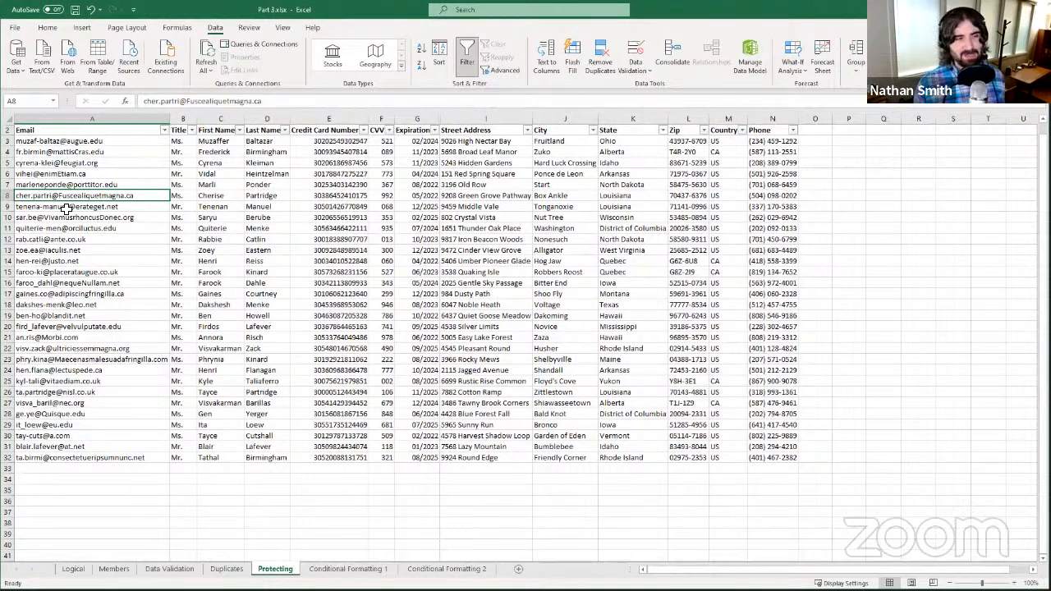
pyautogui.click(8, 120)
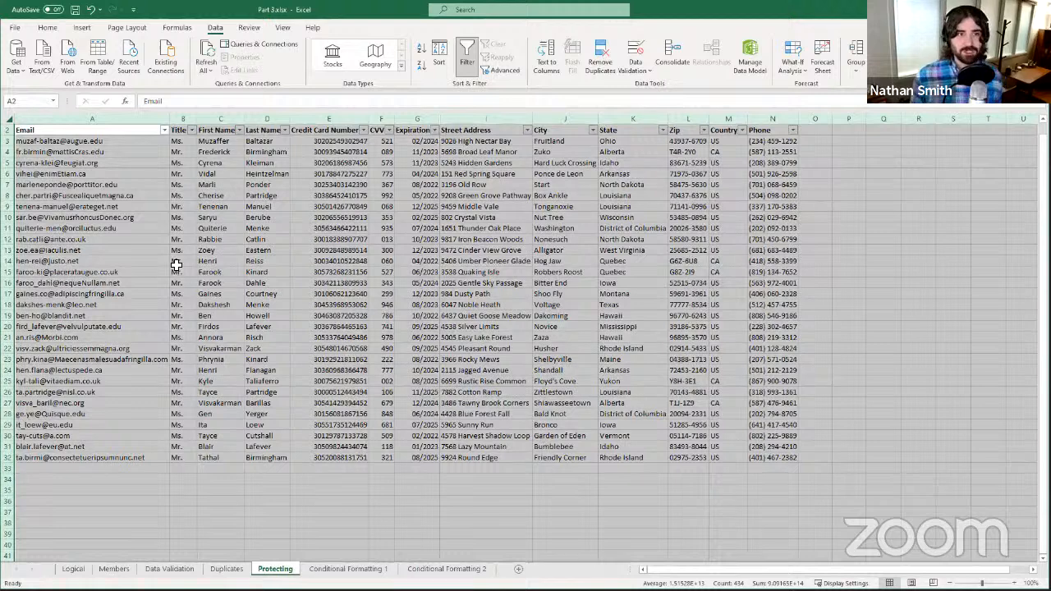
pyautogui.rightClick(188, 167)
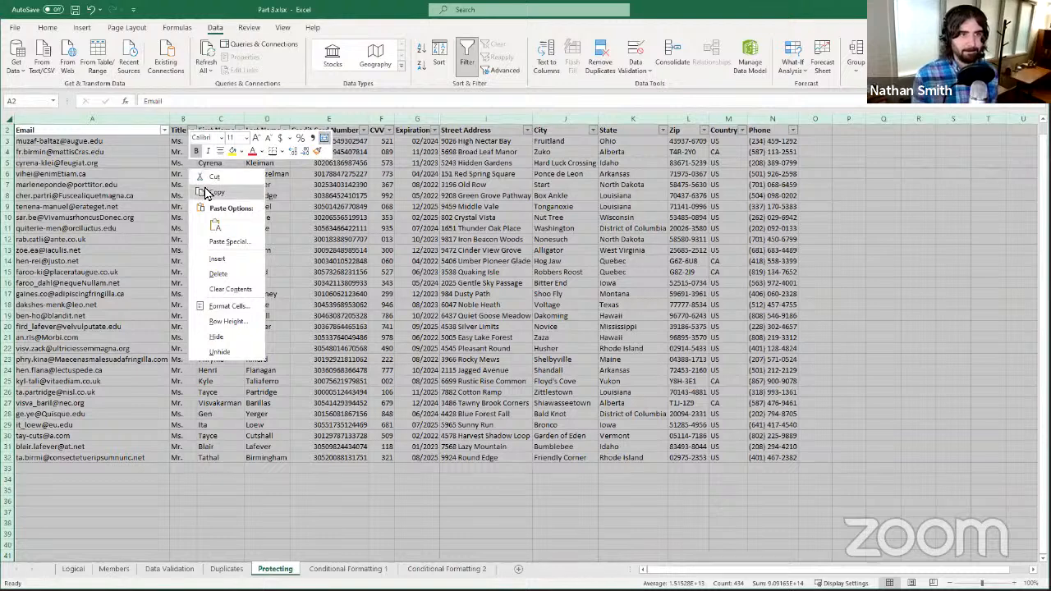
pyautogui.click(220, 307)
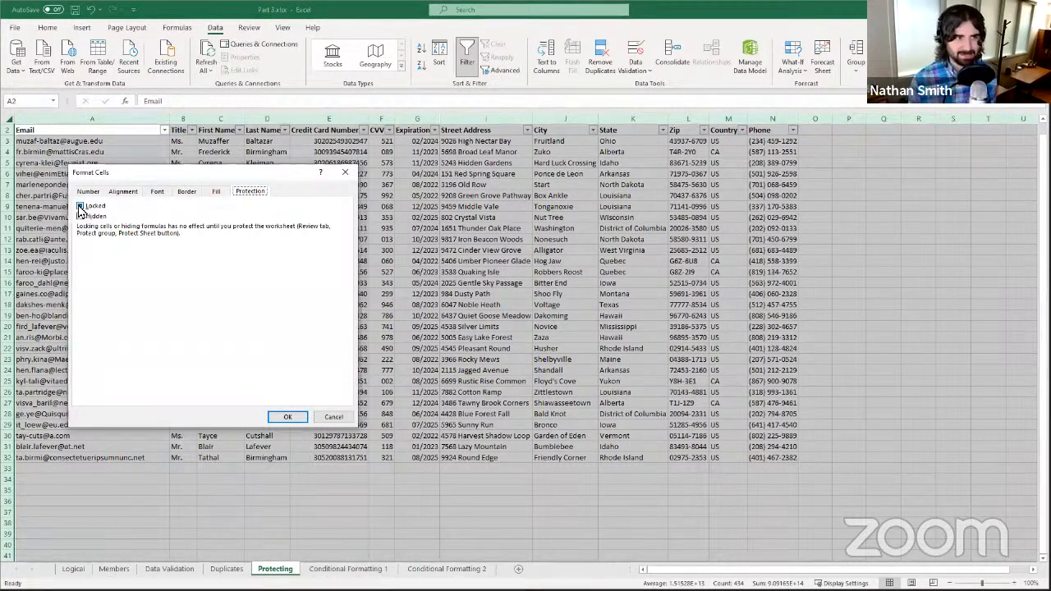
pyautogui.click(80, 208)
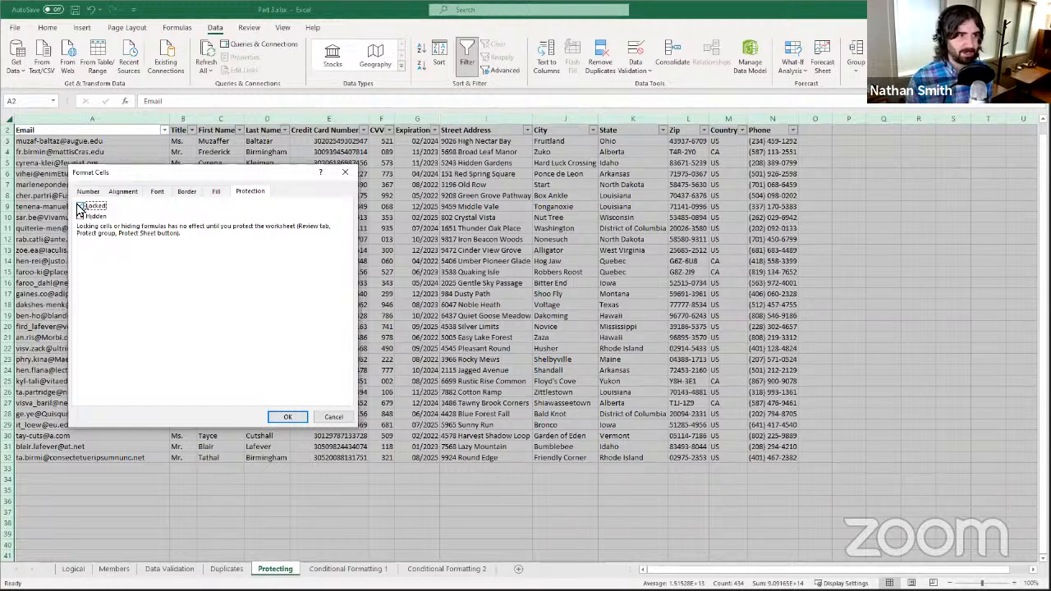
pyautogui.click(286, 419)
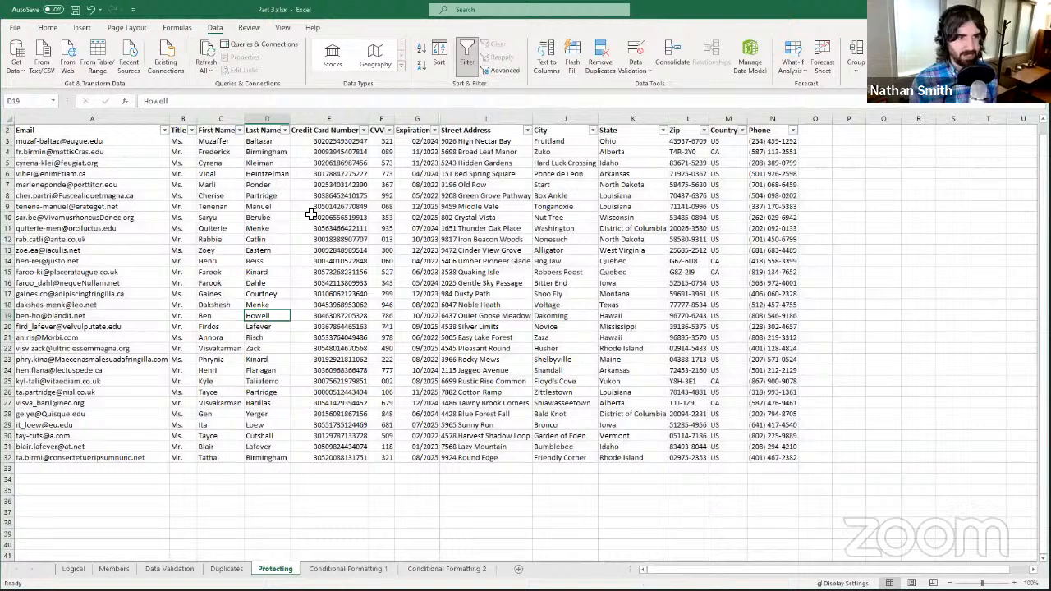
pyautogui.click(312, 217)
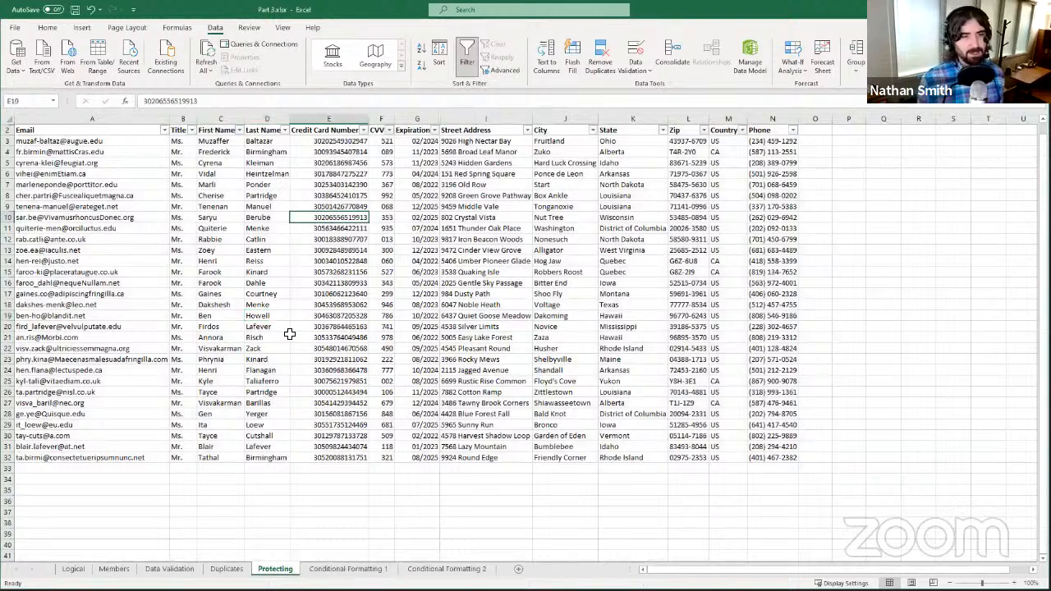
pyautogui.click(340, 350)
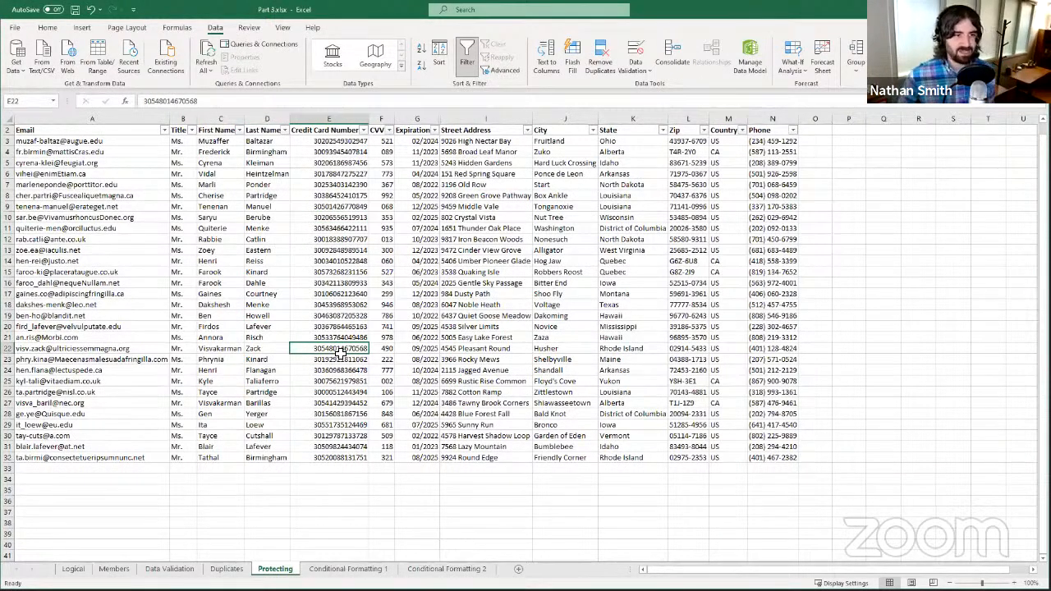
pyautogui.click(234, 567)
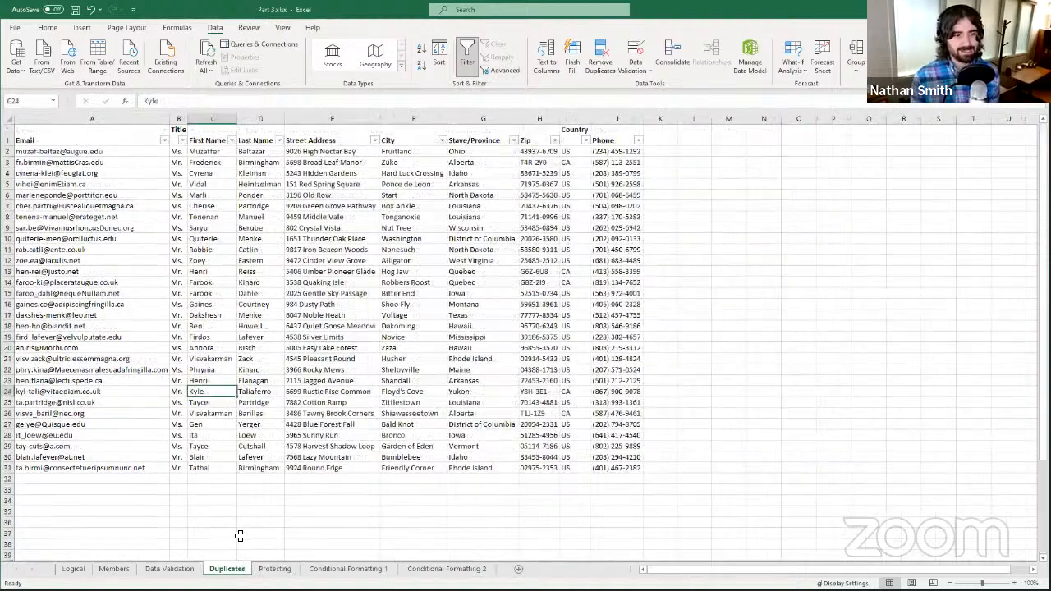
pyautogui.click(275, 569)
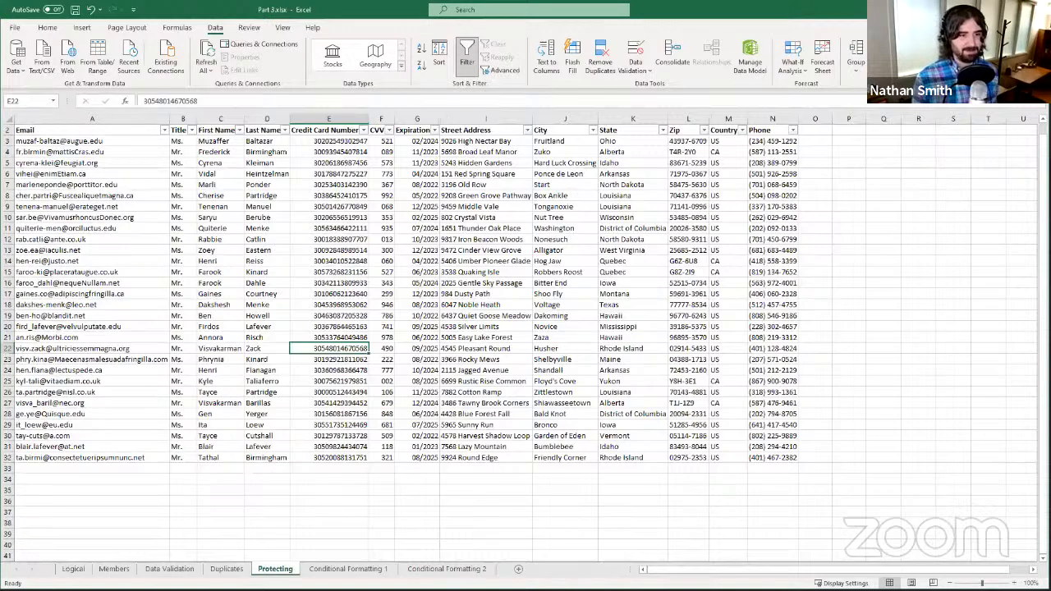
pyautogui.click(230, 569)
pyautogui.scroll(-2, 276, 443)
pyautogui.scroll(2, 276, 457)
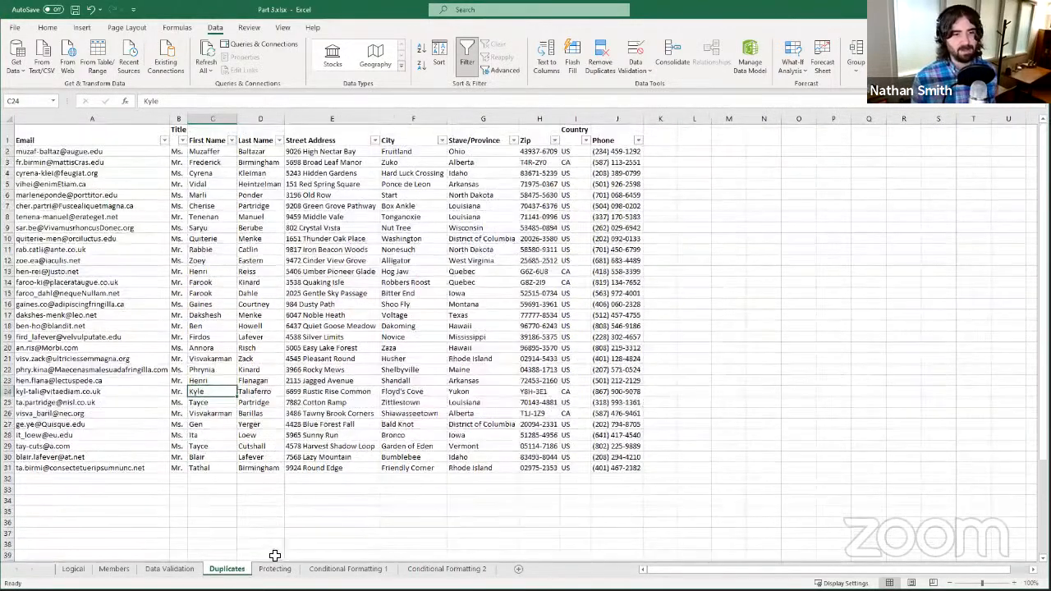
pyautogui.click(275, 569)
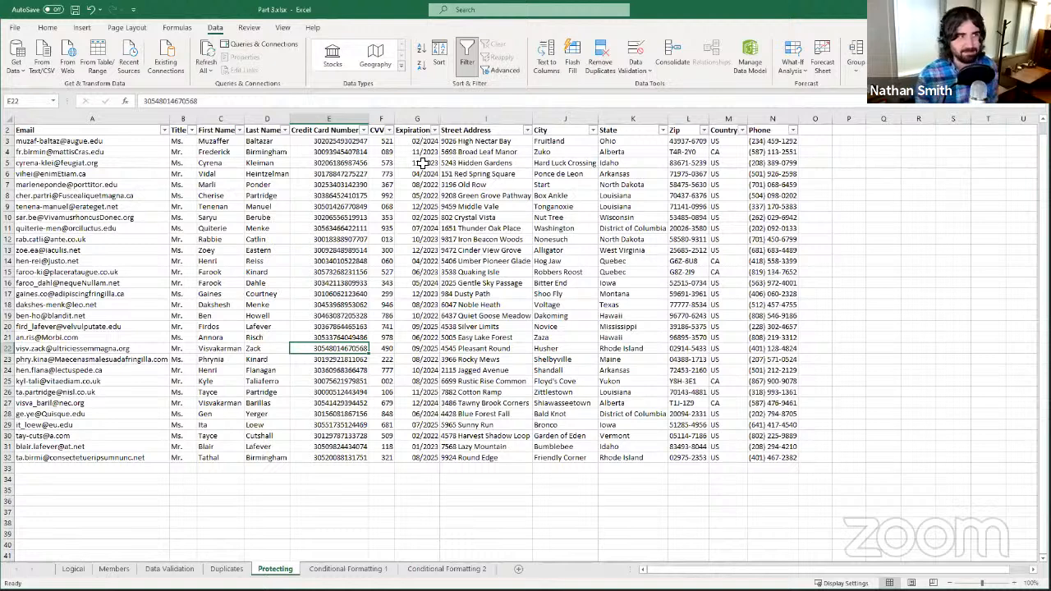
# - After briefly selecting columns E:F, select columns A:D, Email through Last Name
pyautogui.click(327, 119)
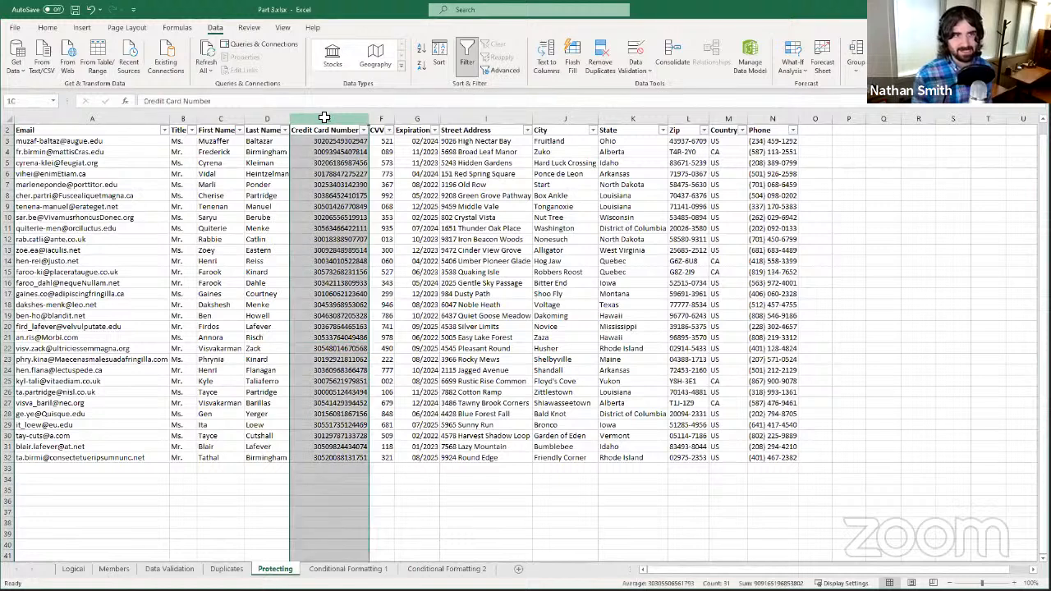
pyautogui.moveTo(326, 117); pyautogui.dragTo(410, 115)
pyautogui.click(502, 239)
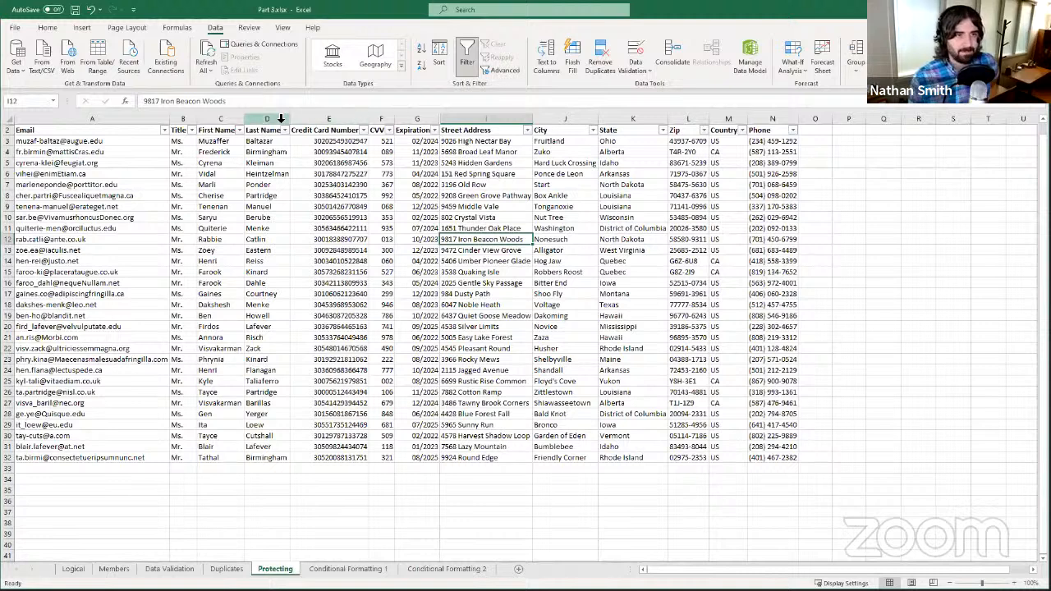
pyautogui.click(57, 120)
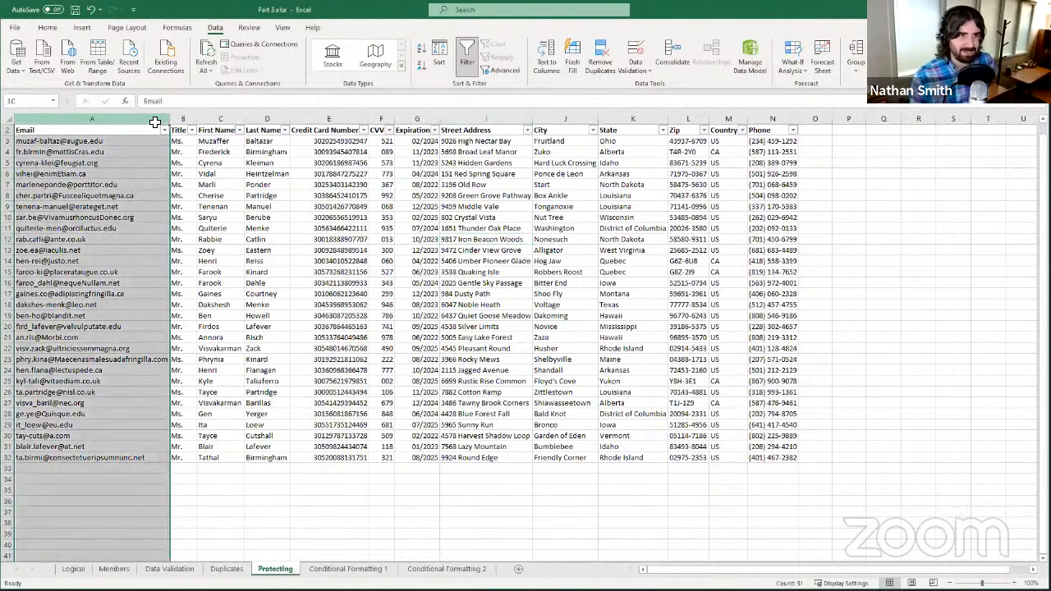
pyautogui.keyDown('shift'); pyautogui.click(283, 115); pyautogui.keyUp('shift')
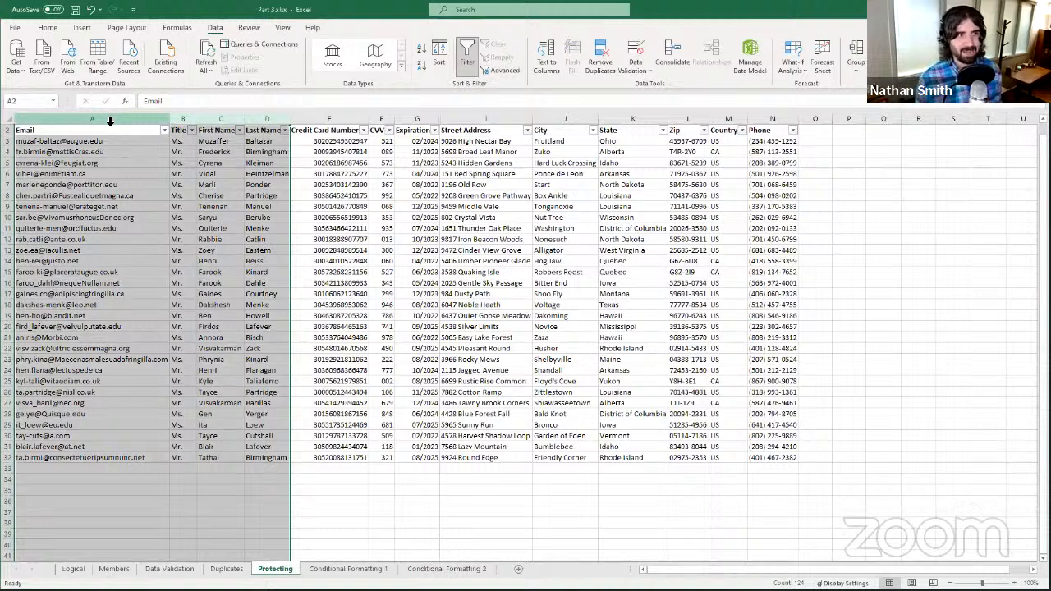
pyautogui.rightClick(205, 321)
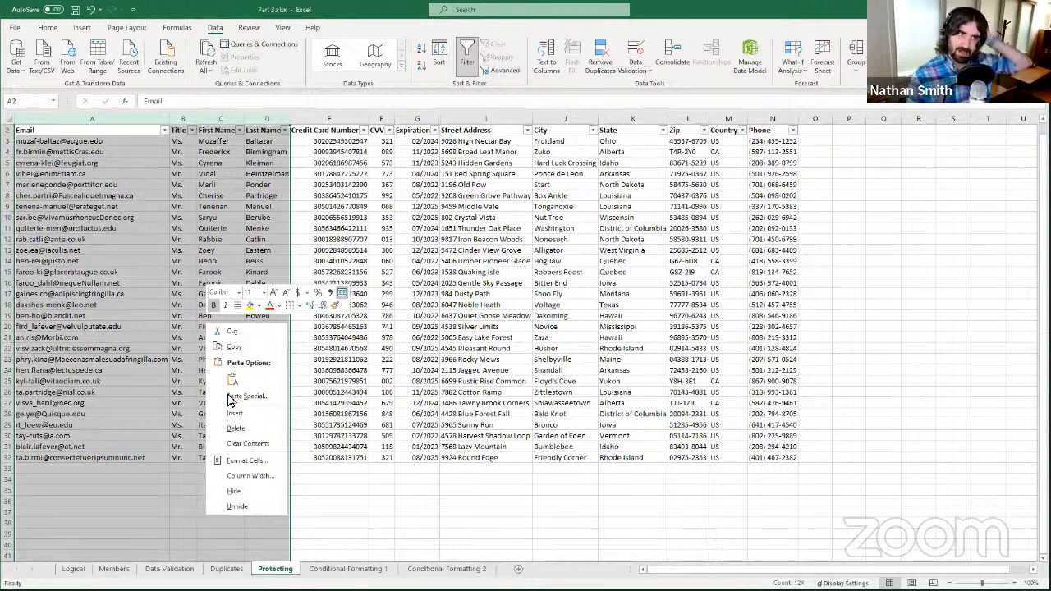
pyautogui.click(232, 464)
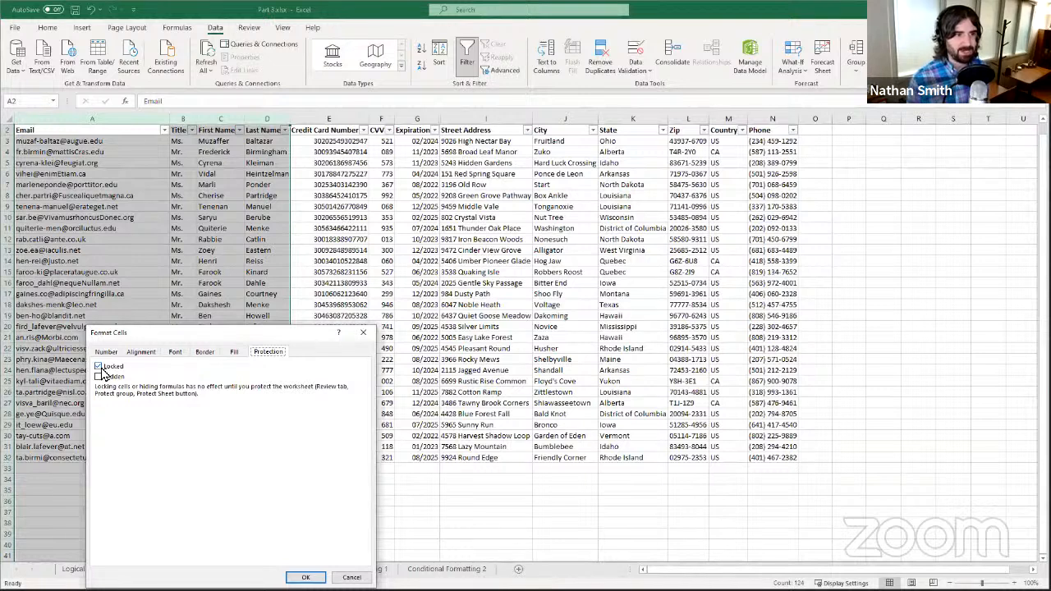
pyautogui.click(100, 367)
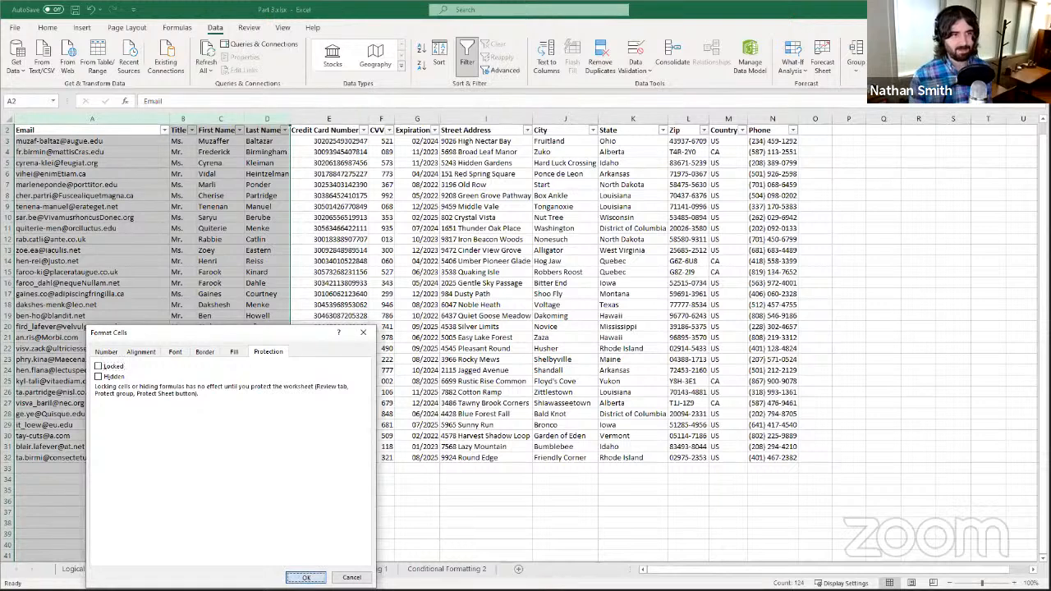
pyautogui.click(306, 577)
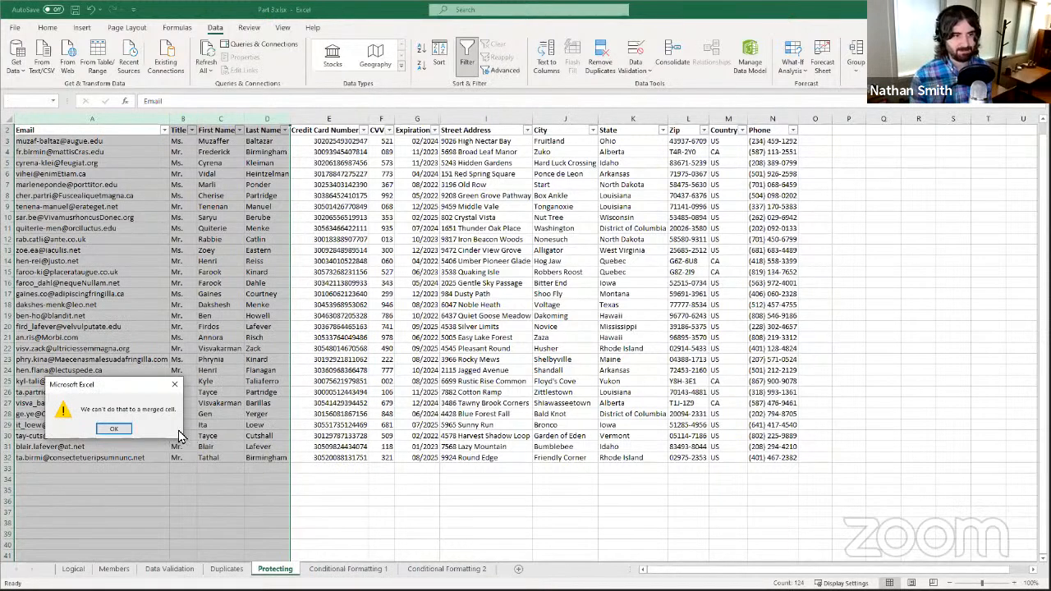
pyautogui.click(127, 429)
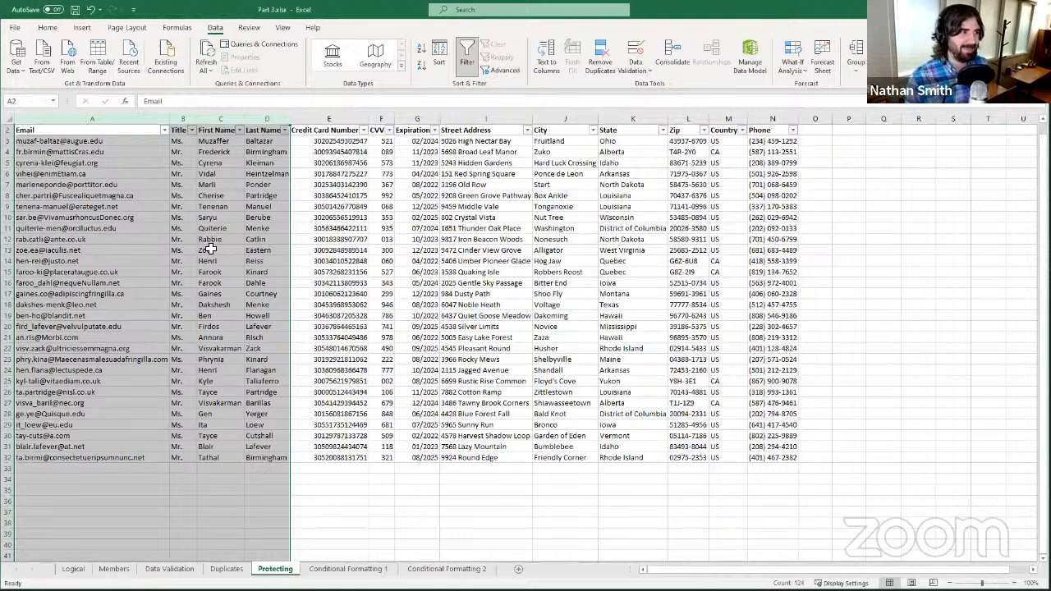
pyautogui.scroll(-4, 151, 414)
pyautogui.scroll(4, 158, 420)
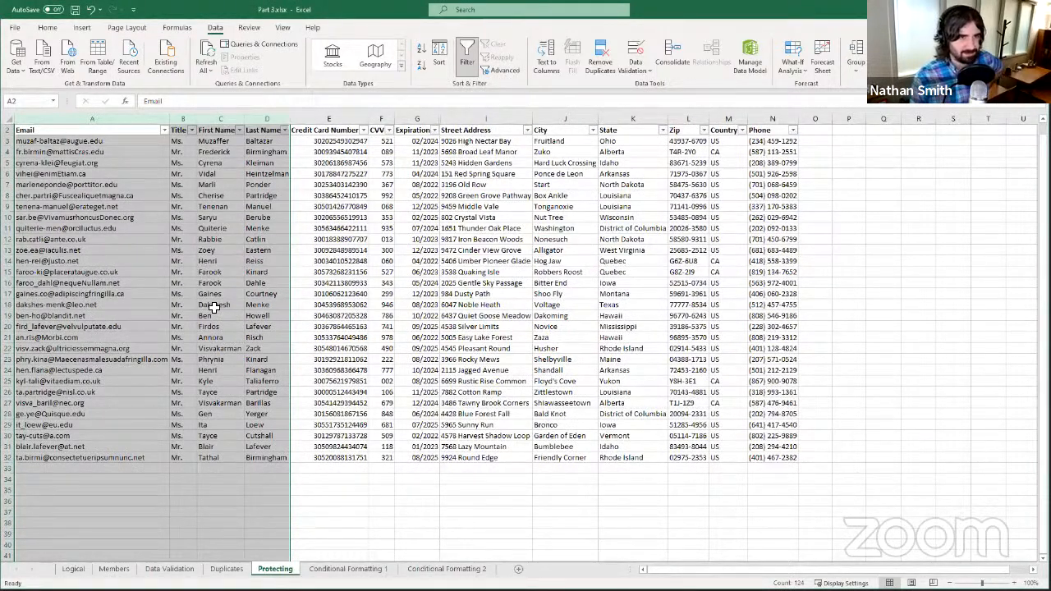
pyautogui.click(293, 228)
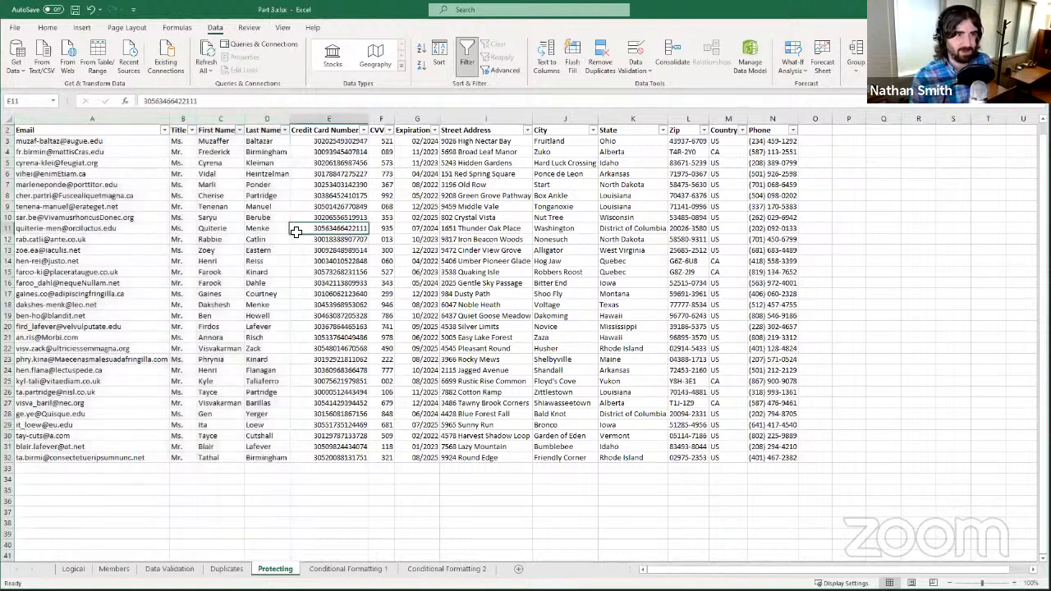
# - Click around the table, ending on the Email header cell A2
pyautogui.click(271, 239)
pyautogui.click(152, 297)
pyautogui.click(250, 249)
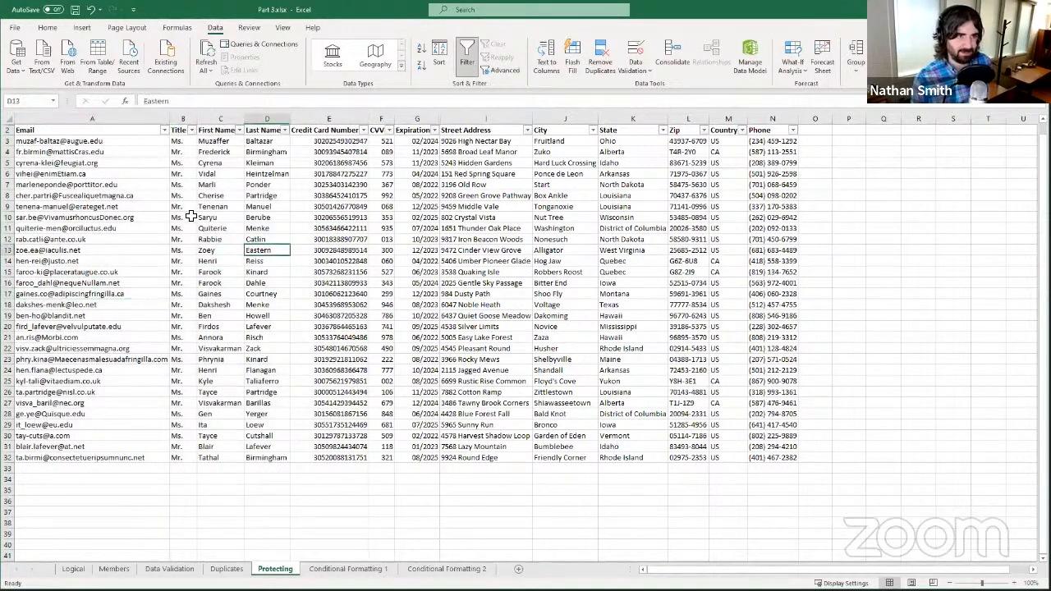
pyautogui.click(144, 198)
pyautogui.click(134, 132)
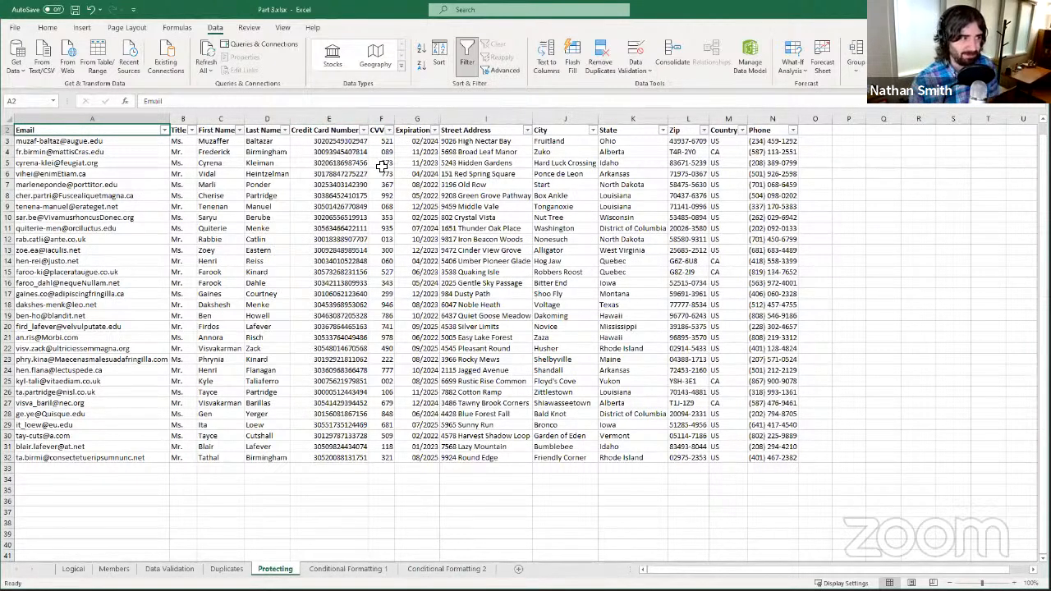
# - Hide columns E–G: Credit Card Number, CVV and Expiration
pyautogui.click(343, 121)
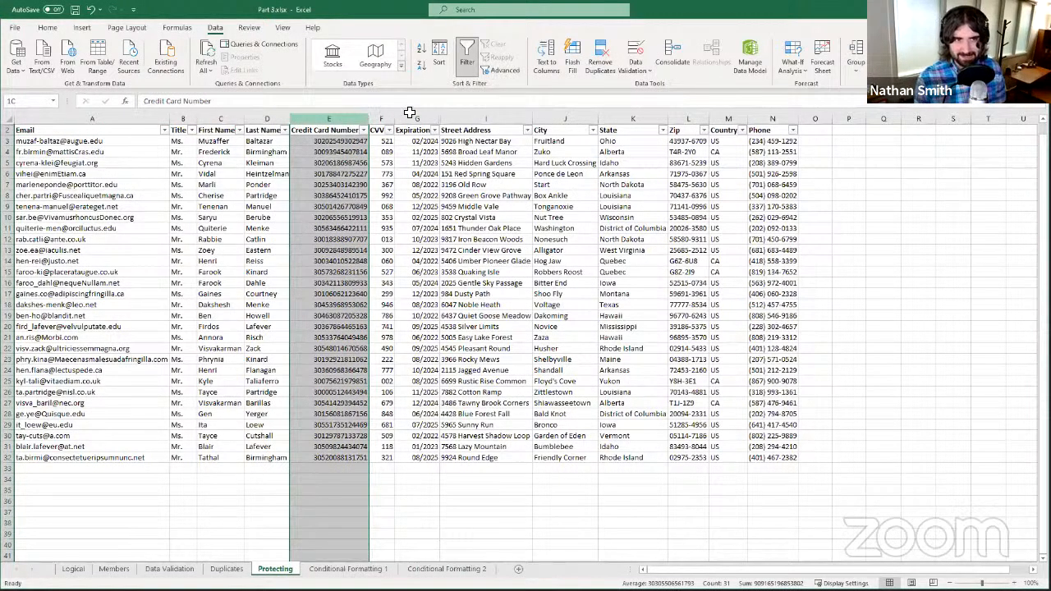
pyautogui.hotkey('shift', 'Right')
pyautogui.hotkey('shift', 'Right')
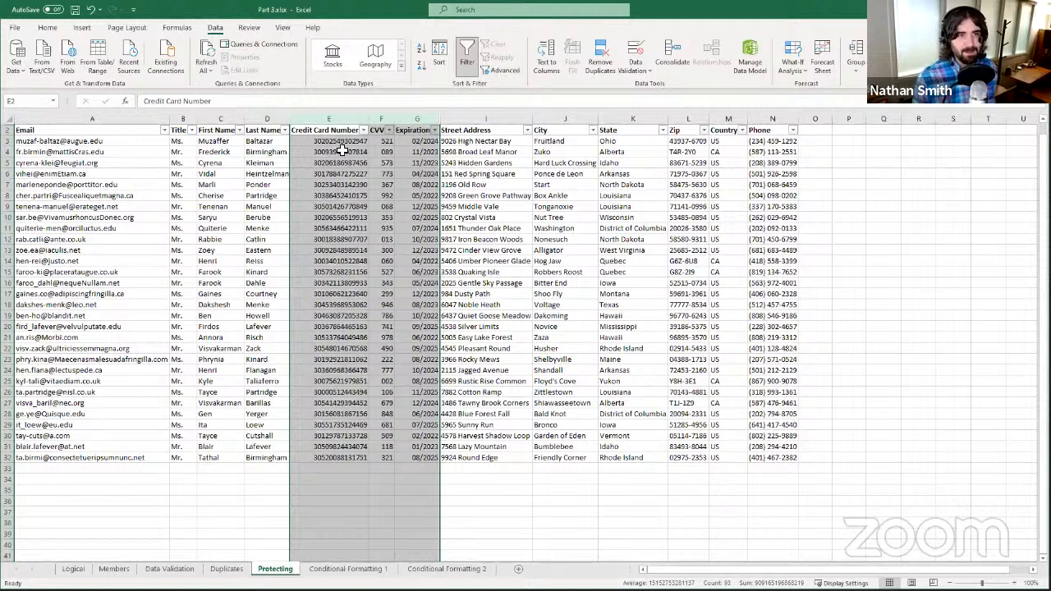
pyautogui.rightClick(335, 123)
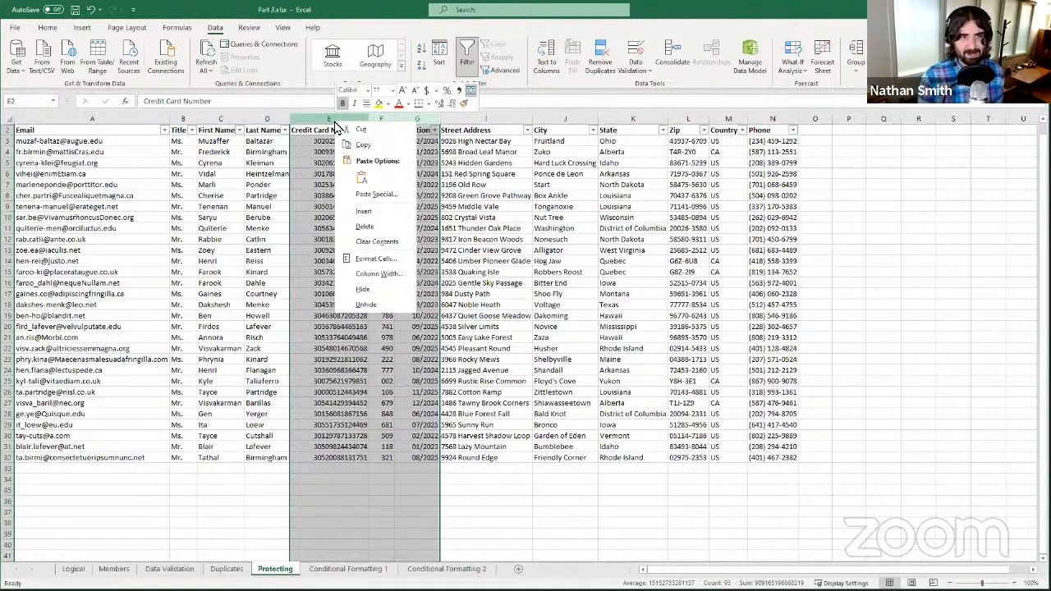
pyautogui.click(361, 291)
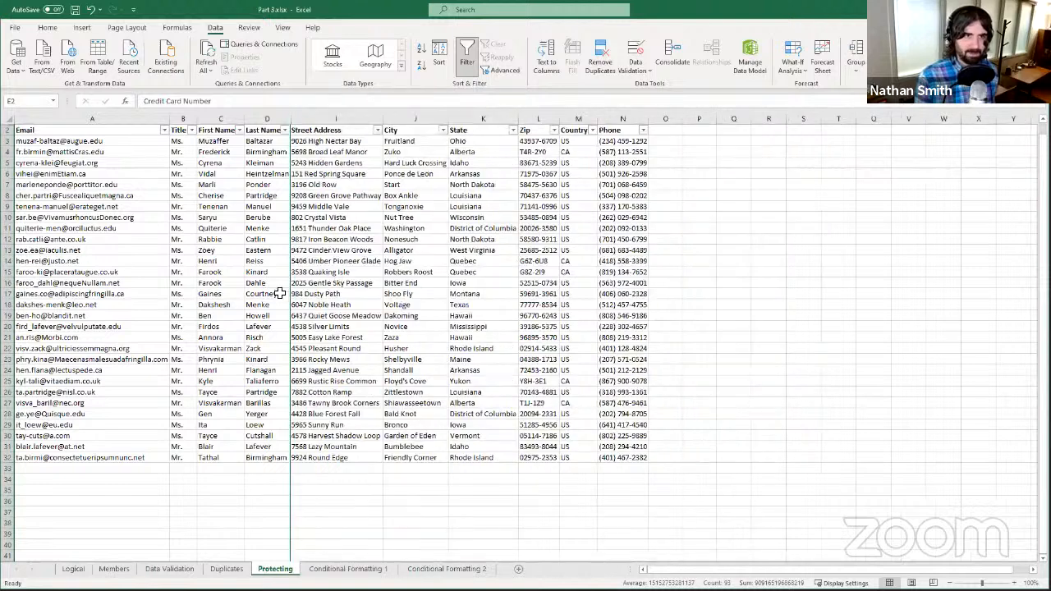
pyautogui.click(312, 261)
pyautogui.click(271, 263)
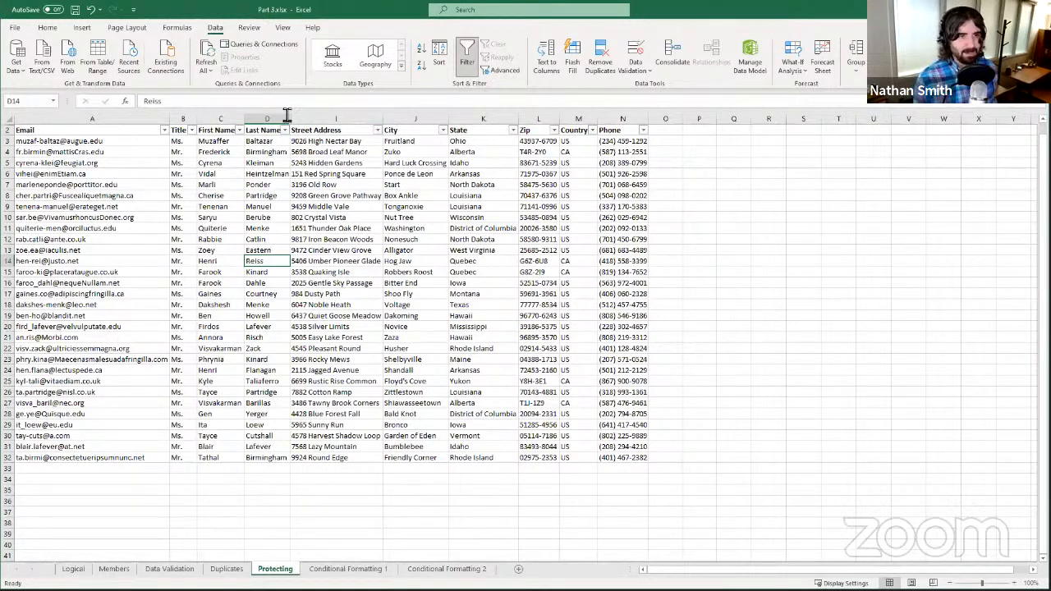
pyautogui.click(301, 173)
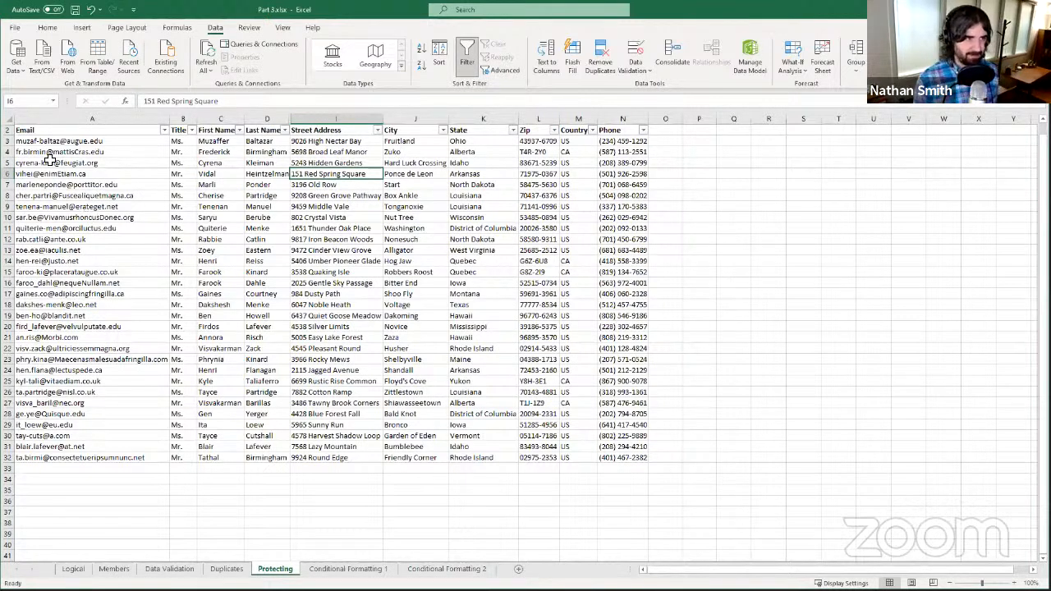
# - Unhide row 1 and select its 'There is a secret top row' note in A1
pyautogui.rightClick(12, 126)
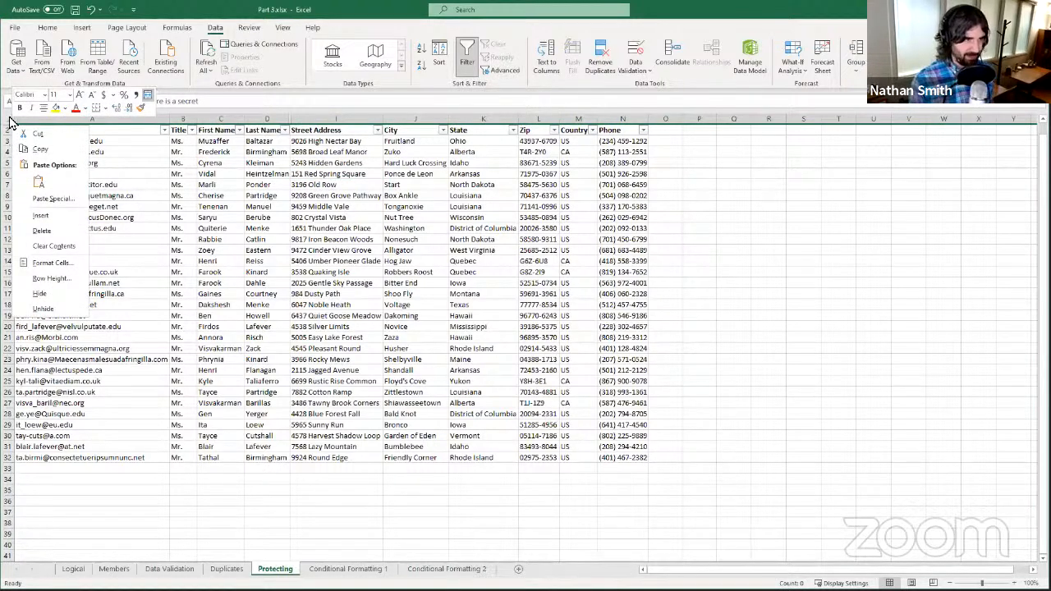
pyautogui.click(67, 316)
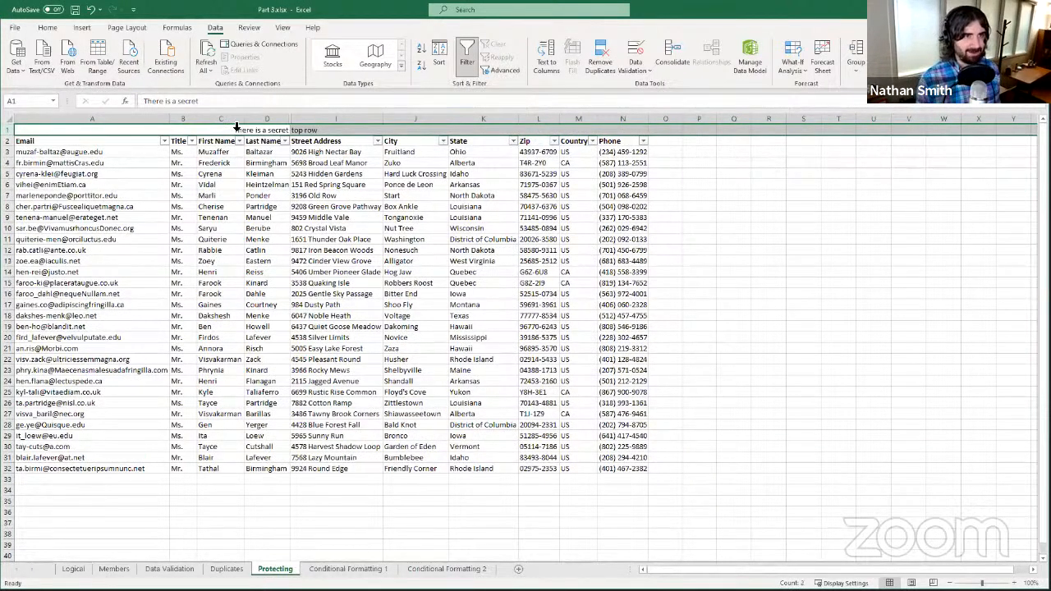
pyautogui.click(234, 121)
pyautogui.click(234, 130)
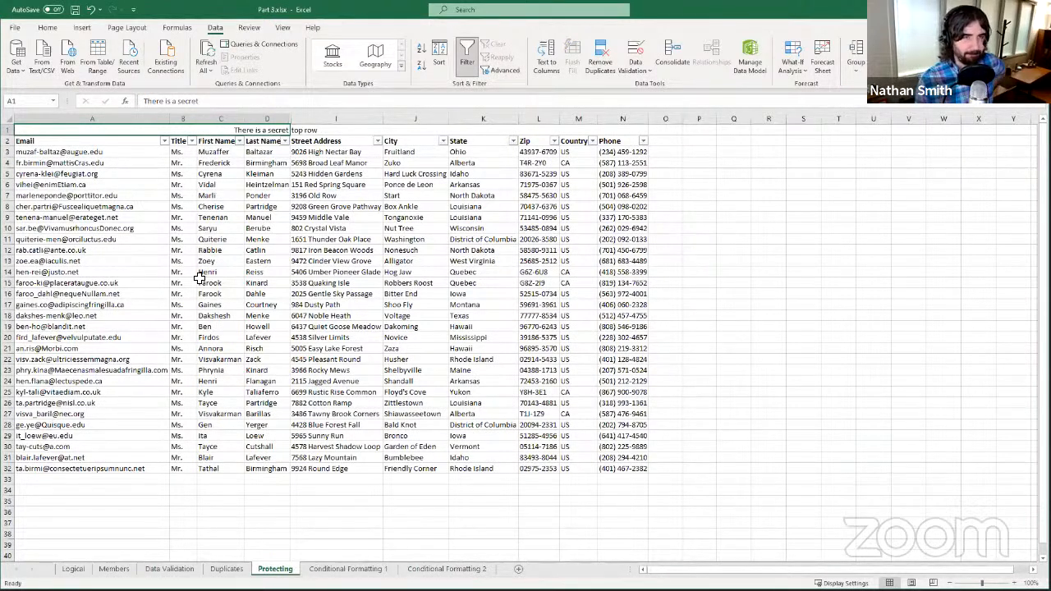
pyautogui.click(11, 132)
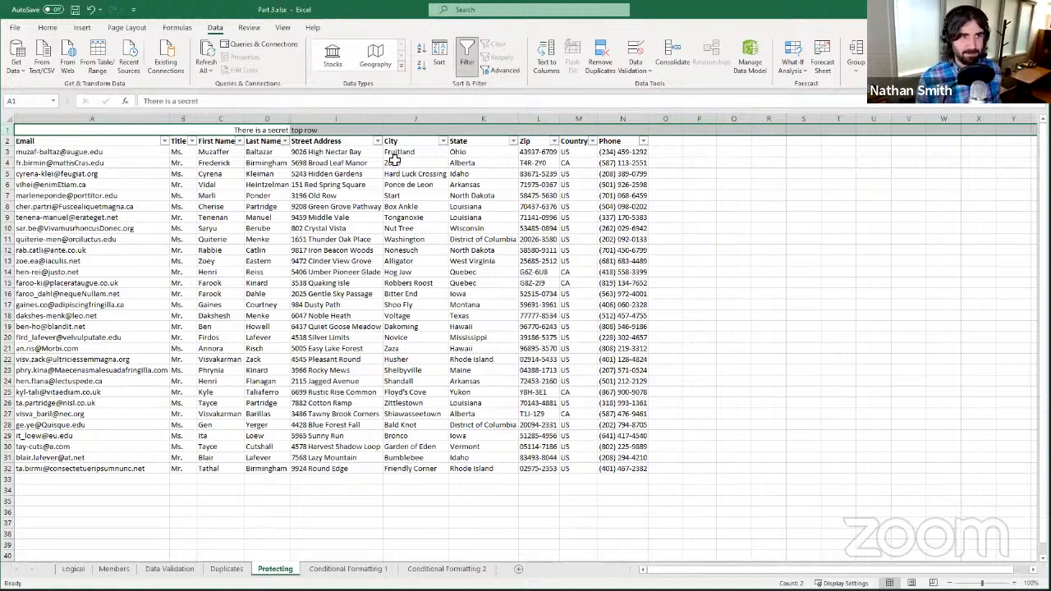
# - Unmerge row 1 with Home > Merge & Center, leaving 'There is a secret' in A1
pyautogui.click(47, 29)
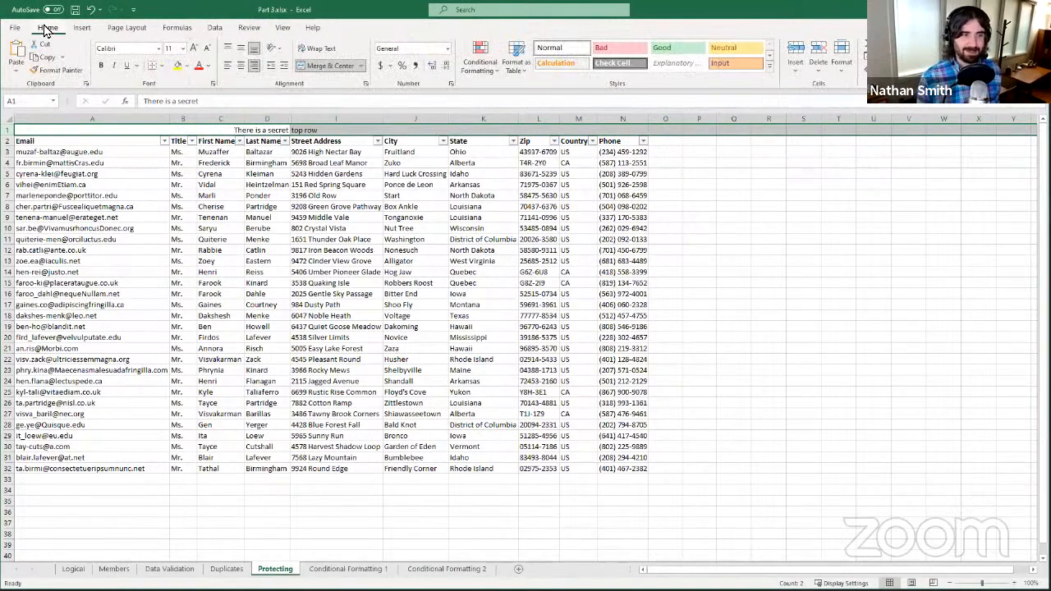
pyautogui.click(330, 67)
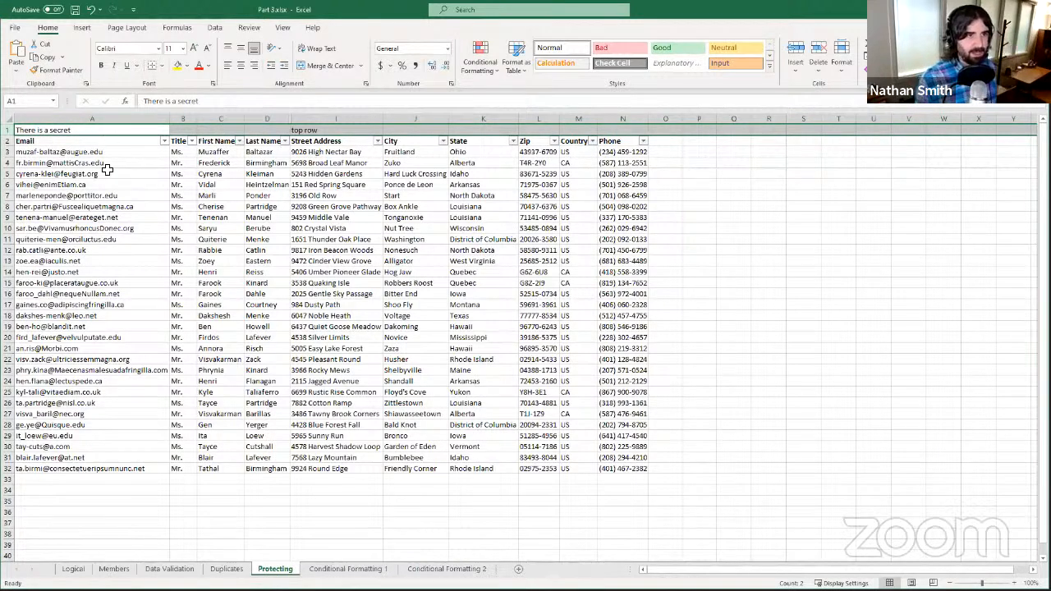
pyautogui.click(213, 28)
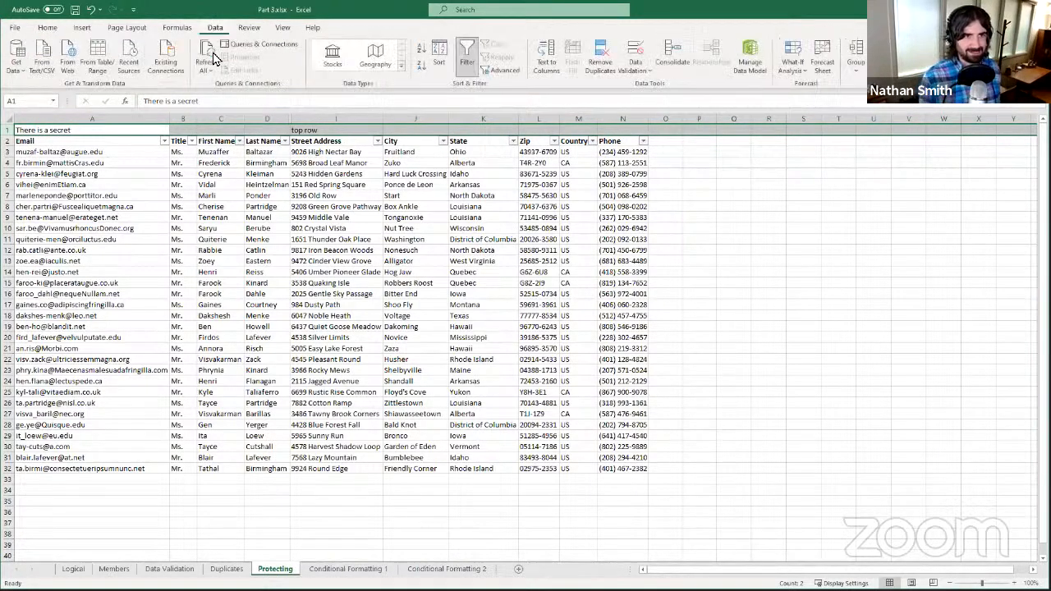
pyautogui.click(237, 186)
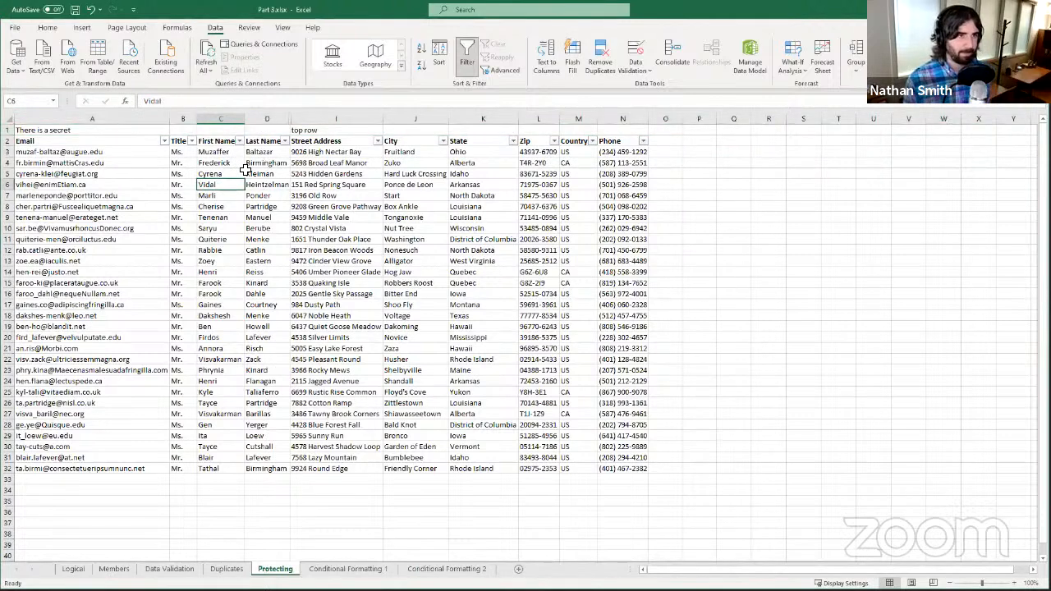
# - Unhide the Secret column at the hidden boundary after Last Name
pyautogui.rightClick(292, 119)
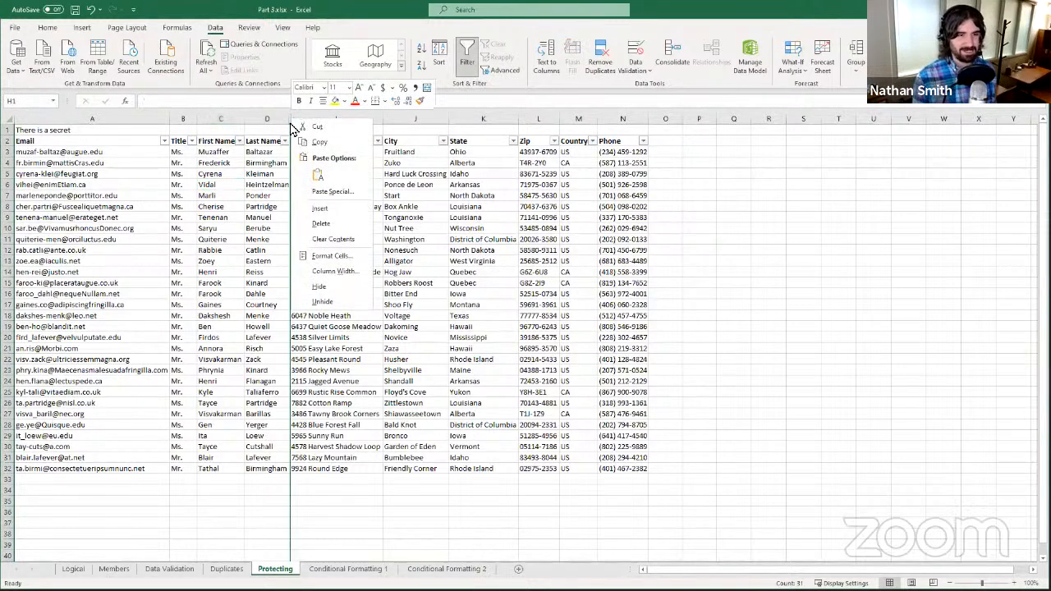
pyautogui.click(318, 302)
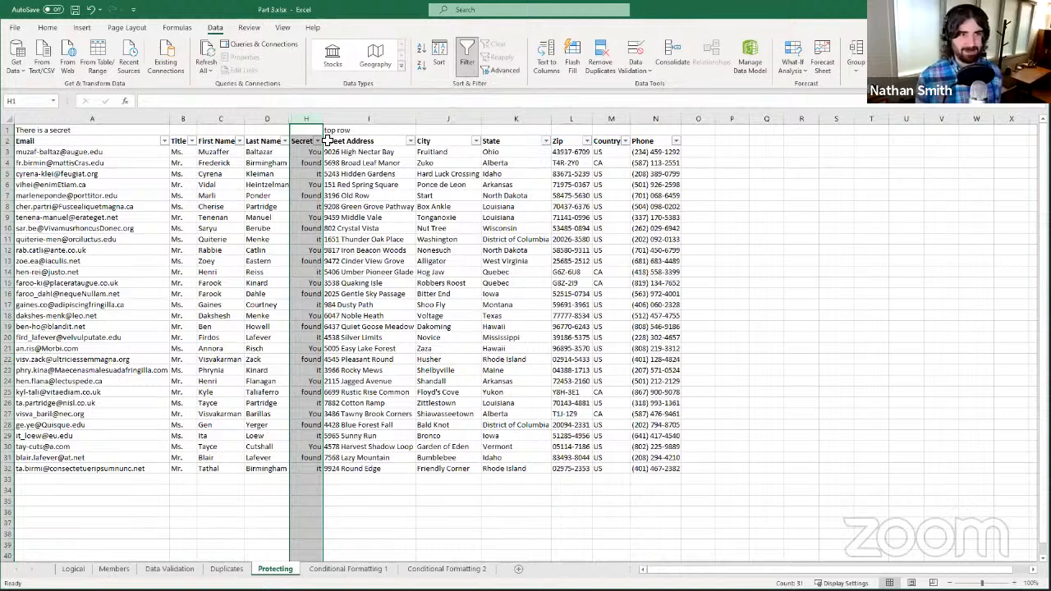
pyautogui.rightClick(289, 120)
pyautogui.click(466, 392)
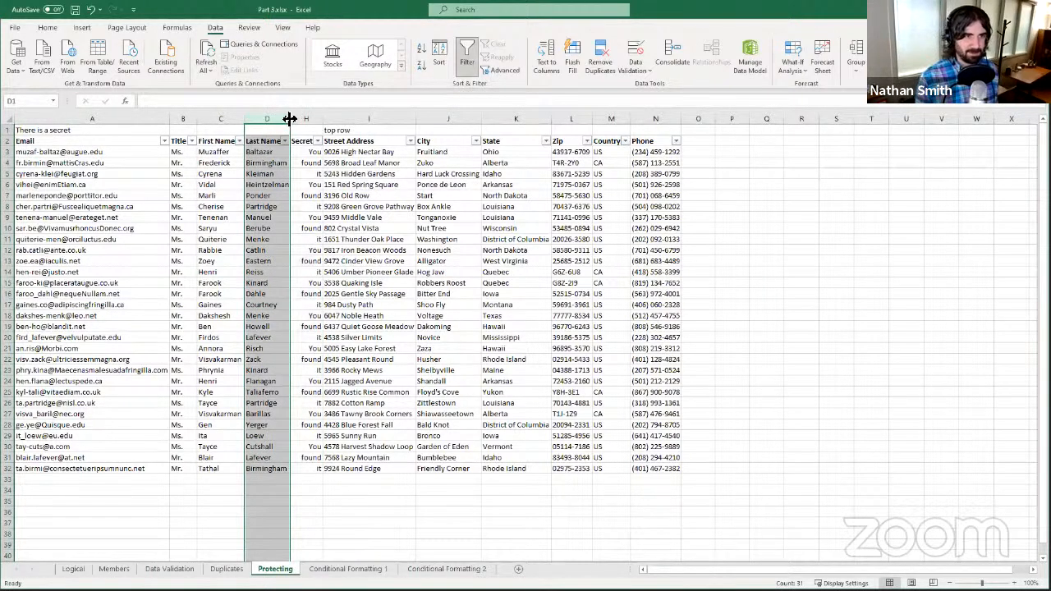
pyautogui.rightClick(289, 119)
pyautogui.click(420, 277)
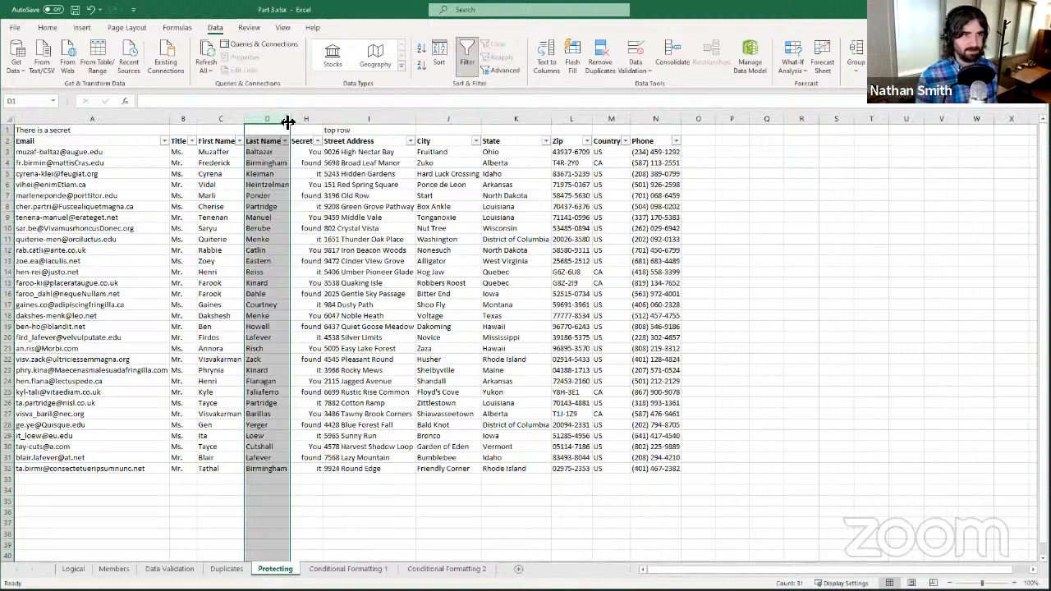
# - Unhide the Expiration column G beside Last Name
pyautogui.click(292, 122)
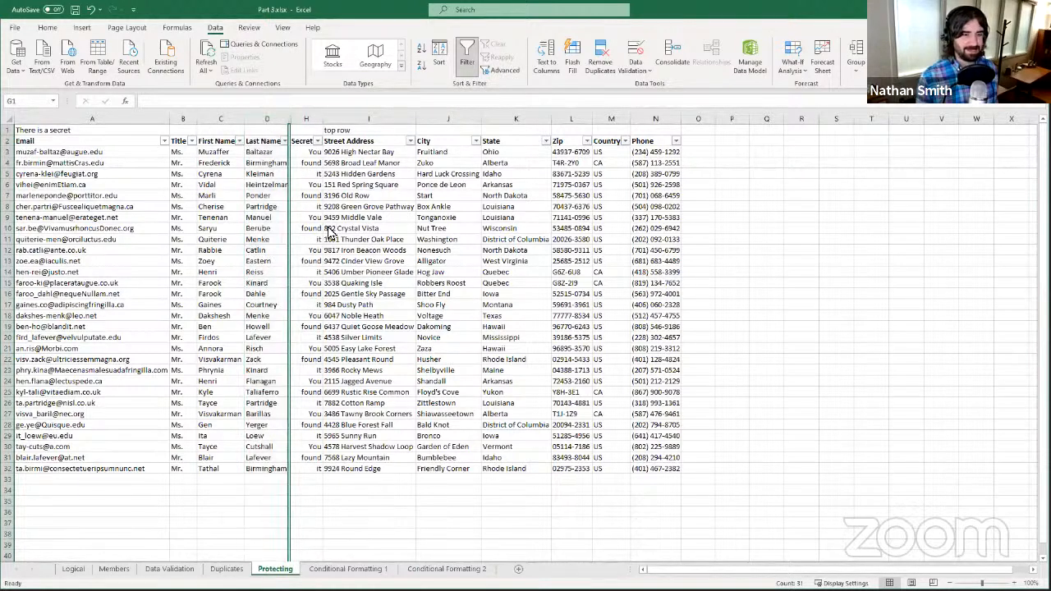
pyautogui.rightClick(292, 122)
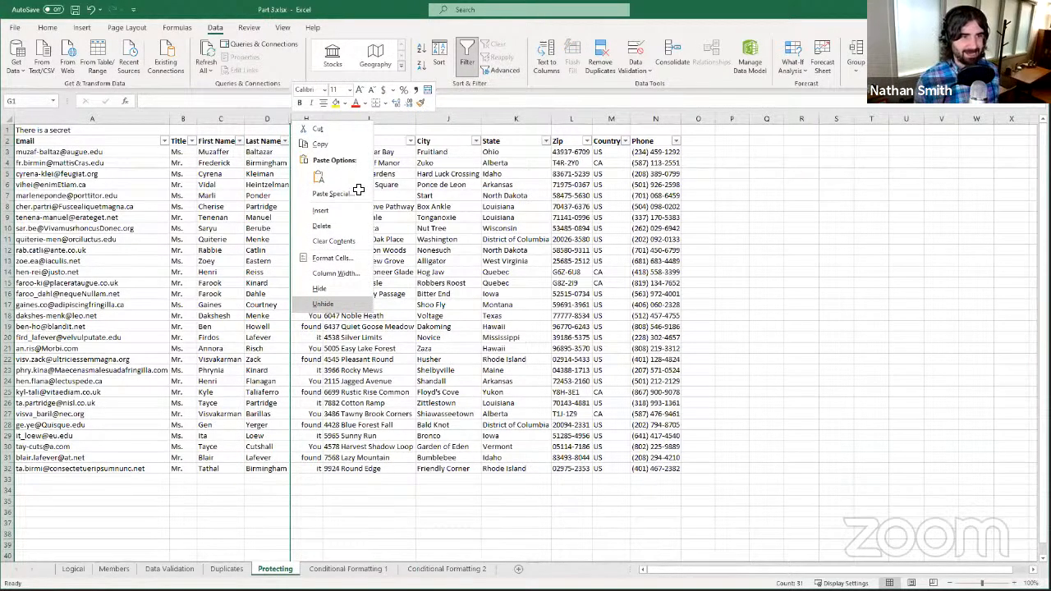
pyautogui.click(323, 303)
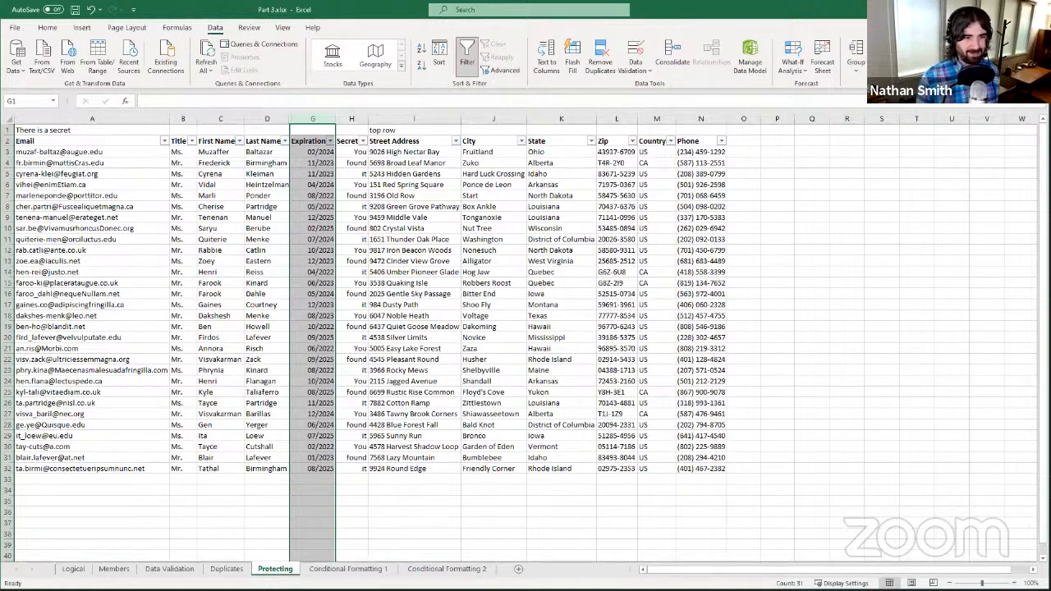
pyautogui.rightClick(281, 569)
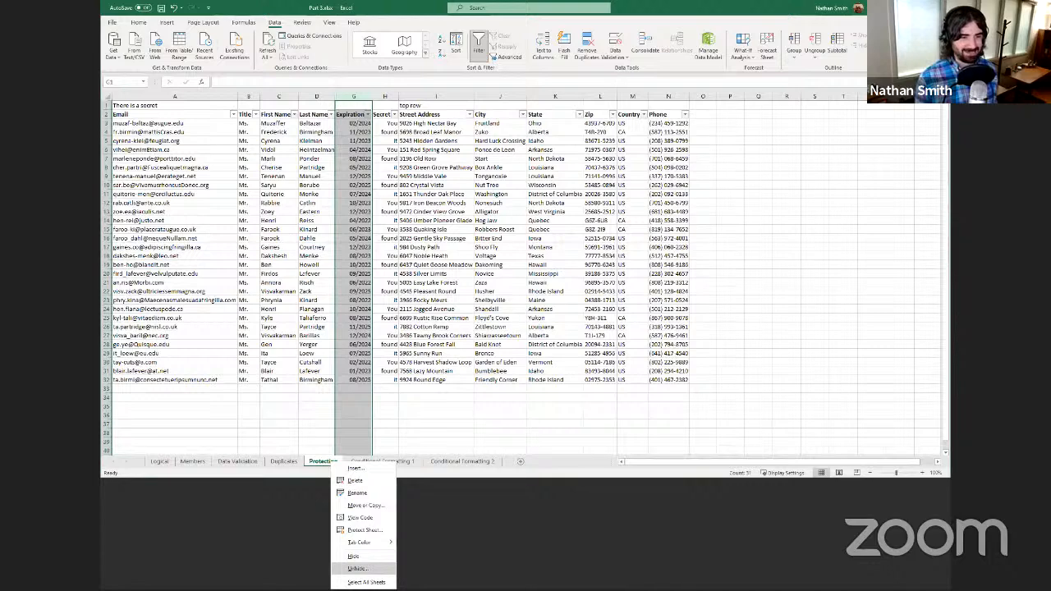
# - Check the hidden-sheet list without unhiding anything, then unhide the CVV (F) and Credit Card Number (E) columns
pyautogui.click(358, 568)
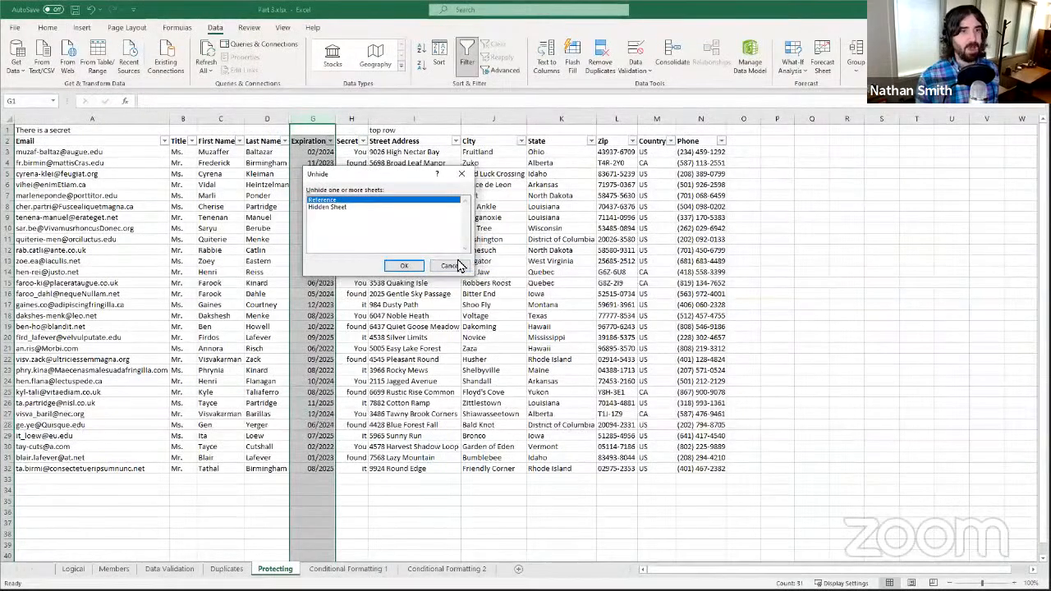
pyautogui.press('Escape')
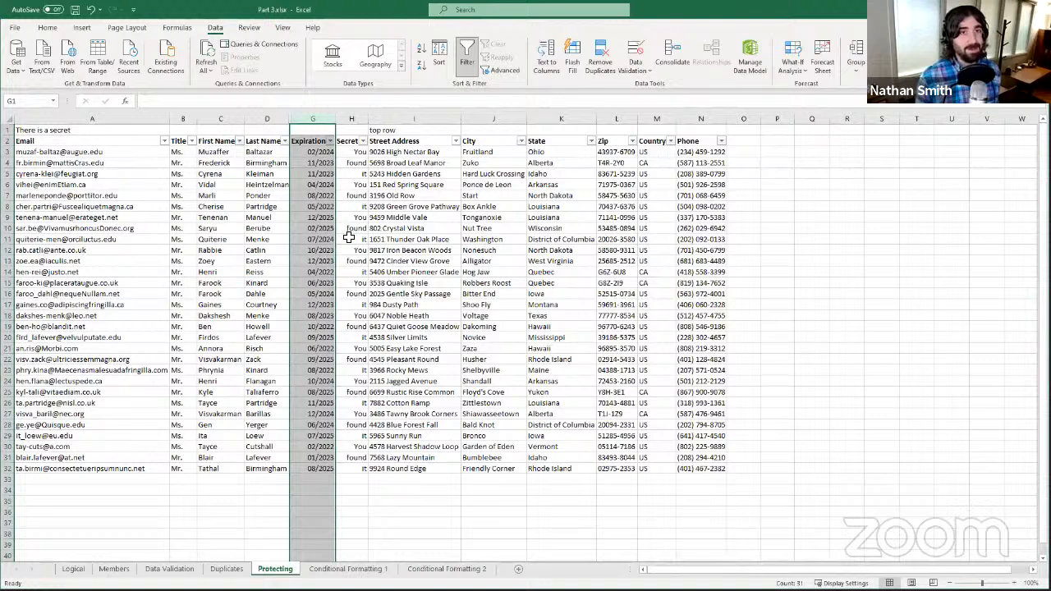
pyautogui.rightClick(292, 119)
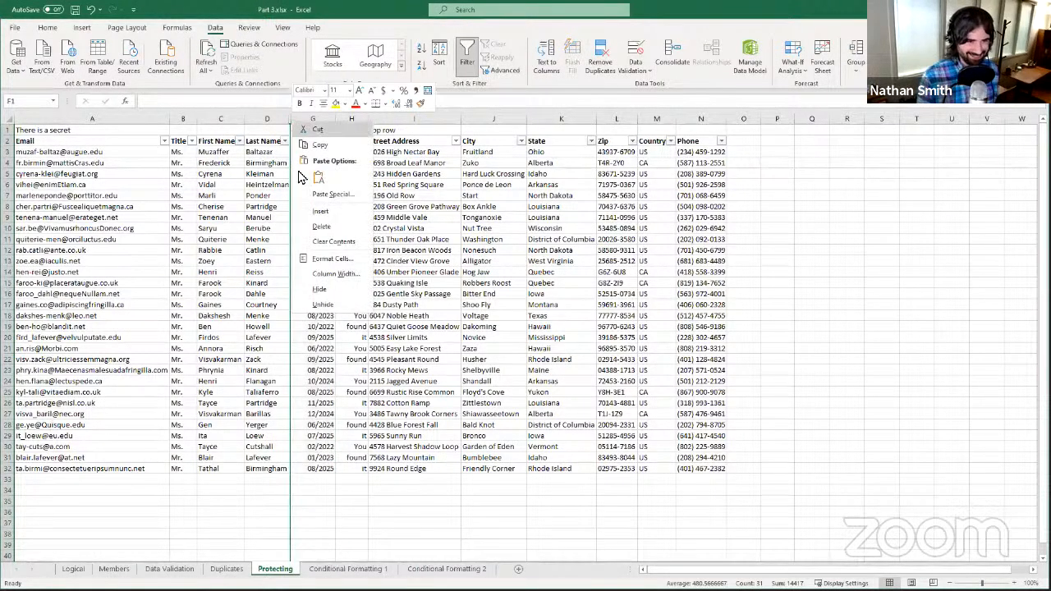
pyautogui.click(324, 304)
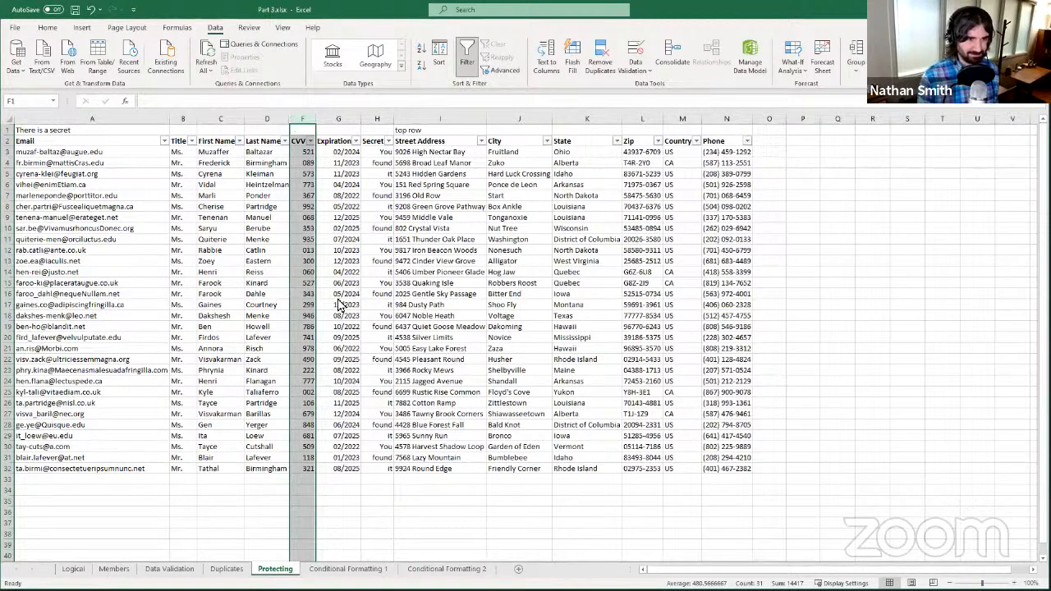
pyautogui.hotkey('shift', 'F10')
pyautogui.press('Return')
pyautogui.click(420, 325)
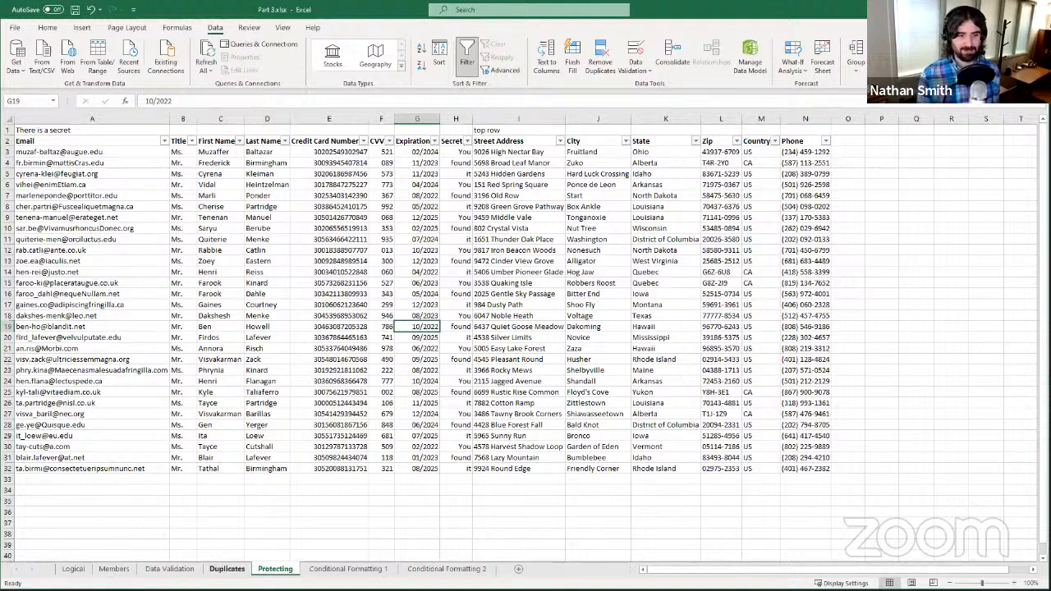
# - Centre Hog Jaw in cell F13 on the Duplicates sheet
pyautogui.click(227, 569)
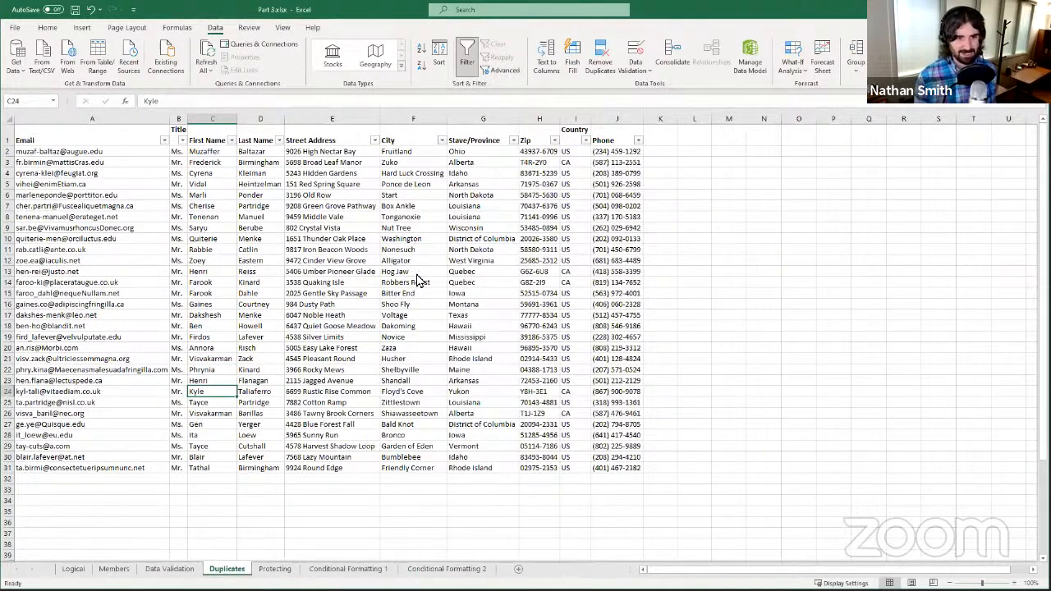
pyautogui.rightClick(418, 273)
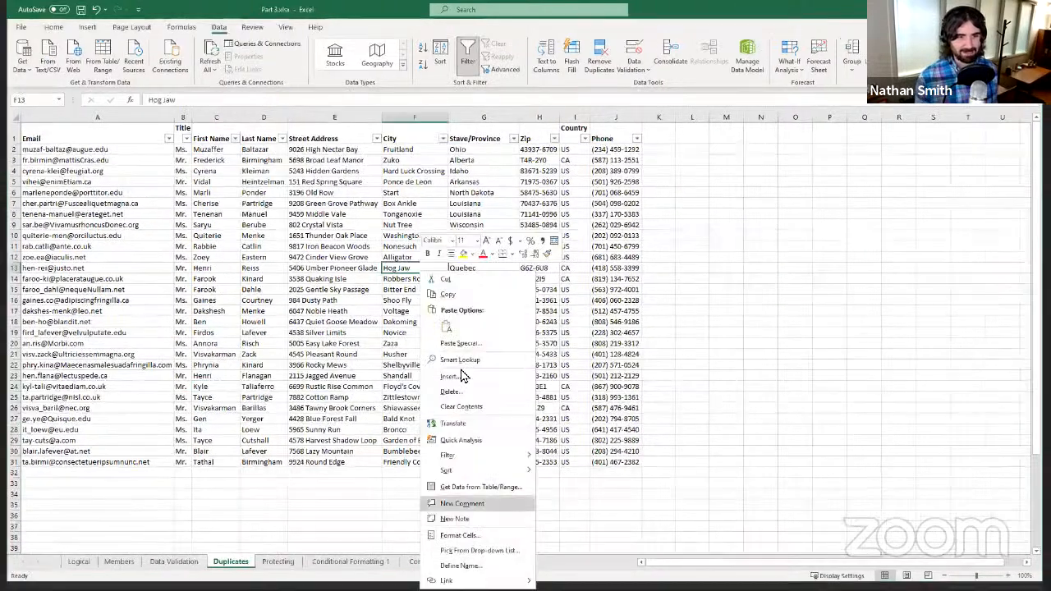
pyautogui.click(555, 241)
# - Inspect cell E7's Protection locking settings without changes, then return to the Protecting sheet
pyautogui.click(412, 204)
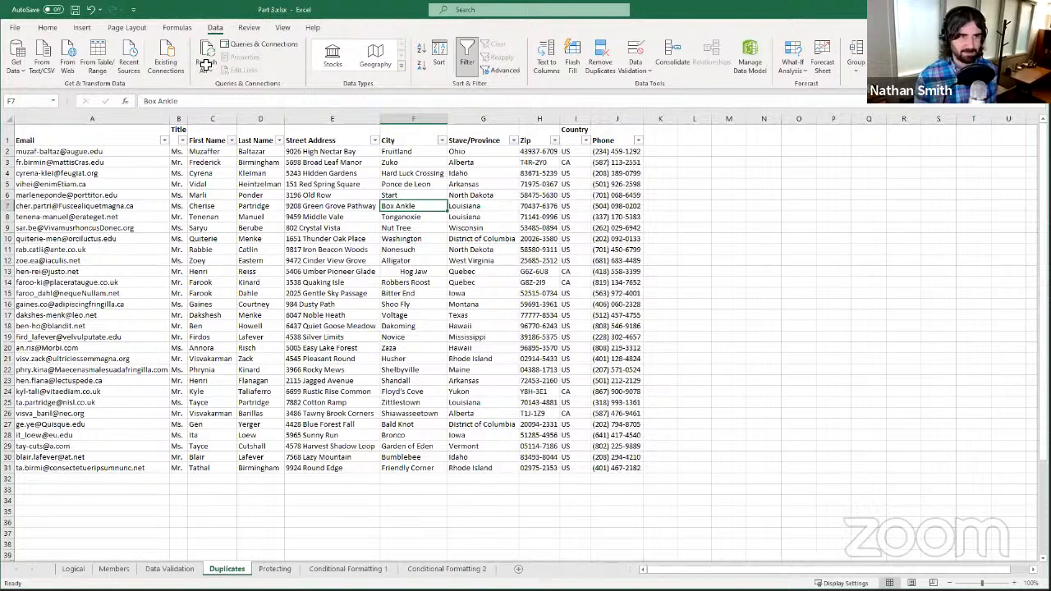
pyautogui.rightClick(369, 209)
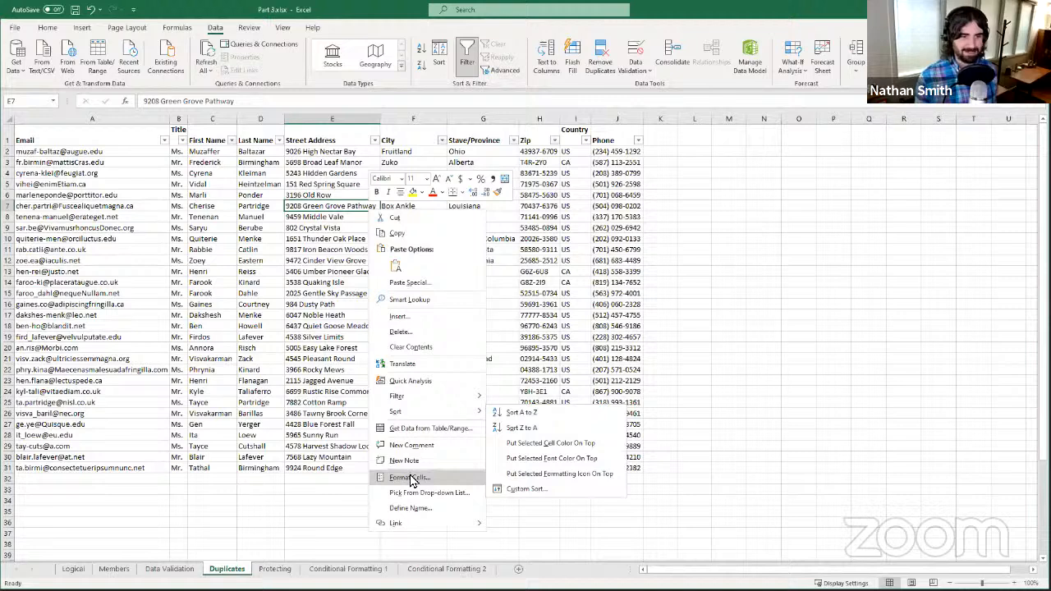
pyautogui.click(411, 481)
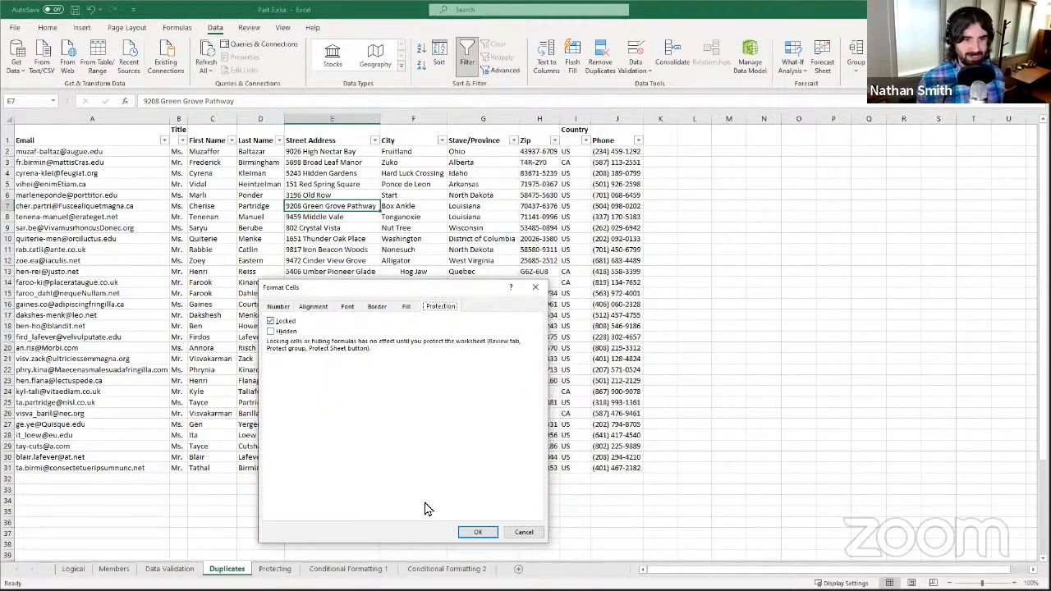
pyautogui.click(526, 534)
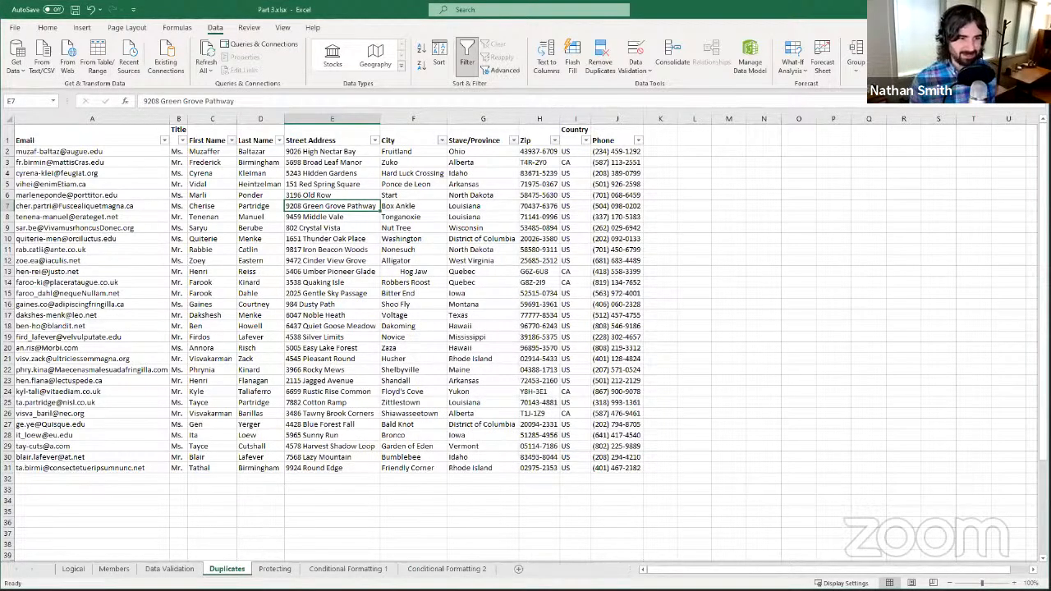
pyautogui.click(275, 568)
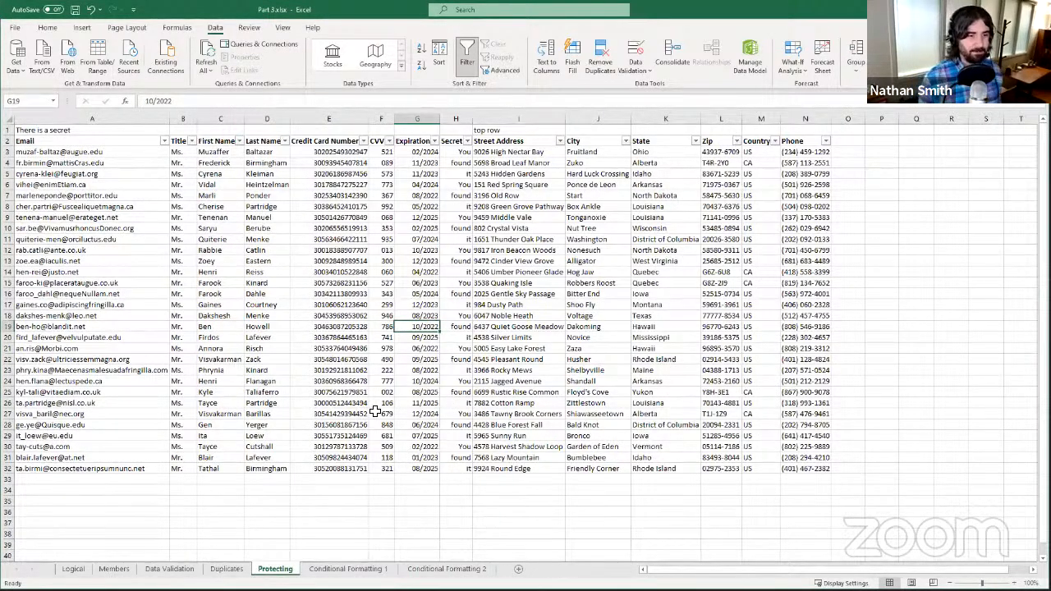
# - Unlock columns A through D by clearing Locked in Format Cells
pyautogui.click(57, 122)
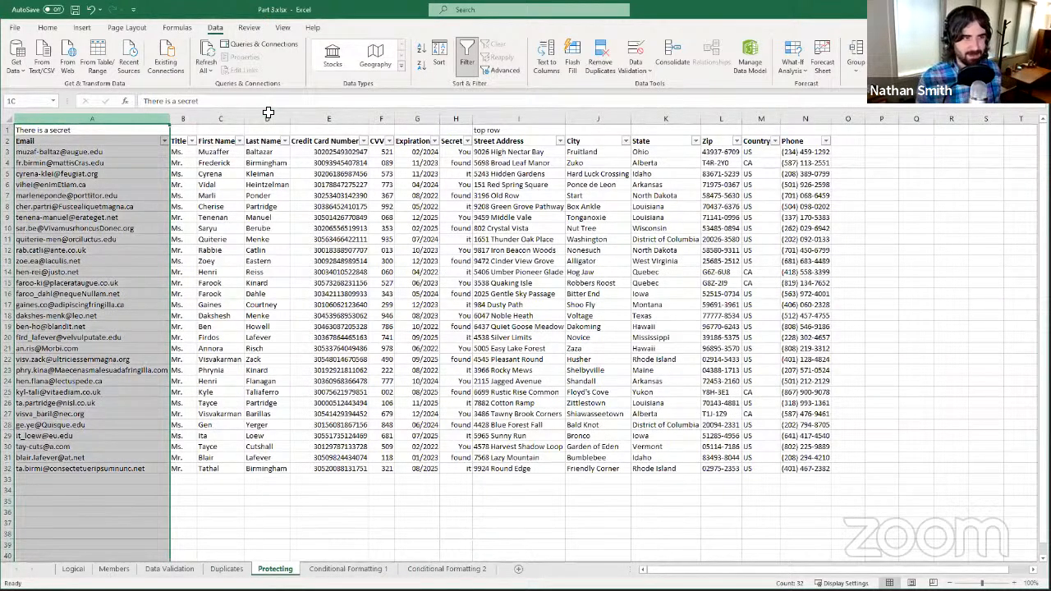
pyautogui.moveTo(90, 115); pyautogui.dragTo(265, 120)
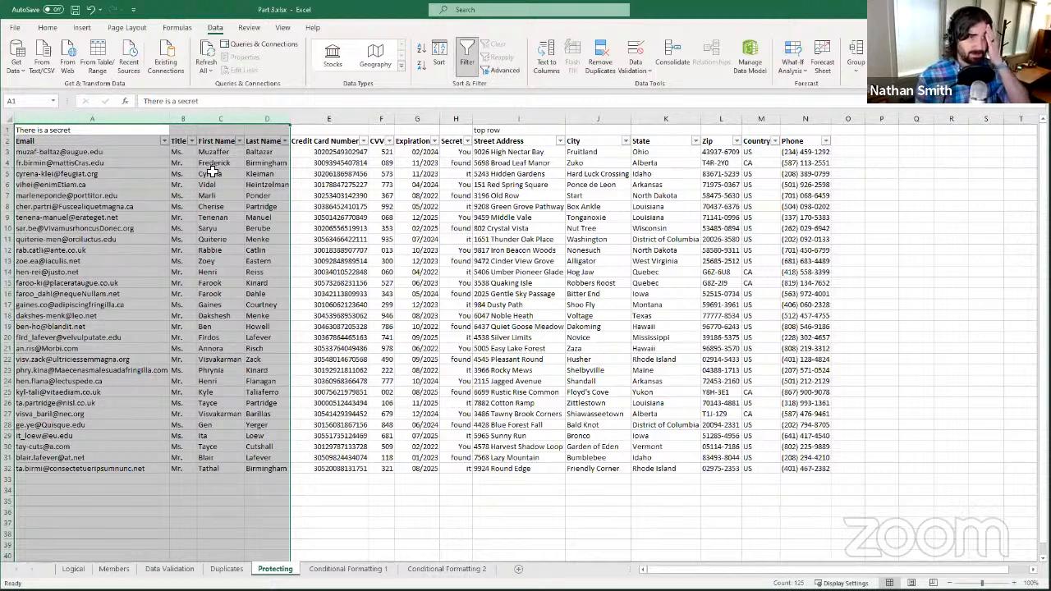
pyautogui.rightClick(156, 281)
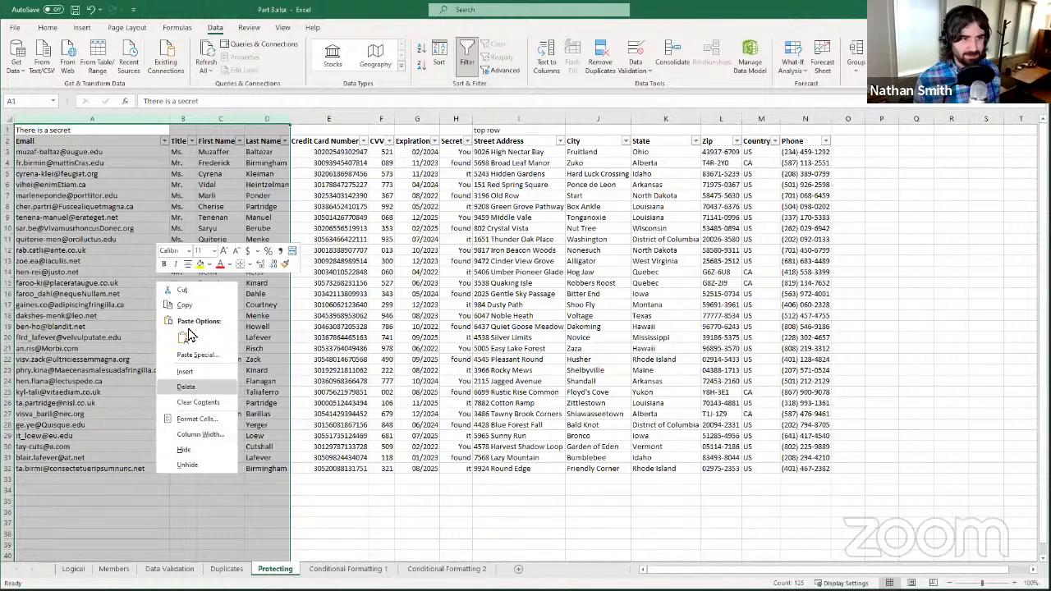
pyautogui.click(196, 418)
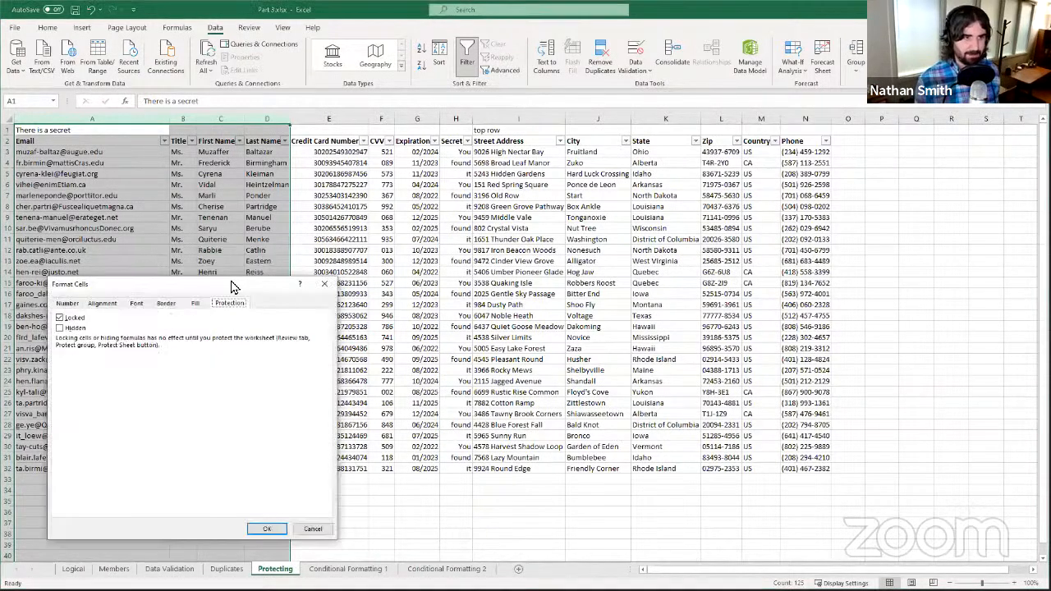
pyautogui.moveTo(230, 285); pyautogui.dragTo(242, 187)
pyautogui.click(85, 219)
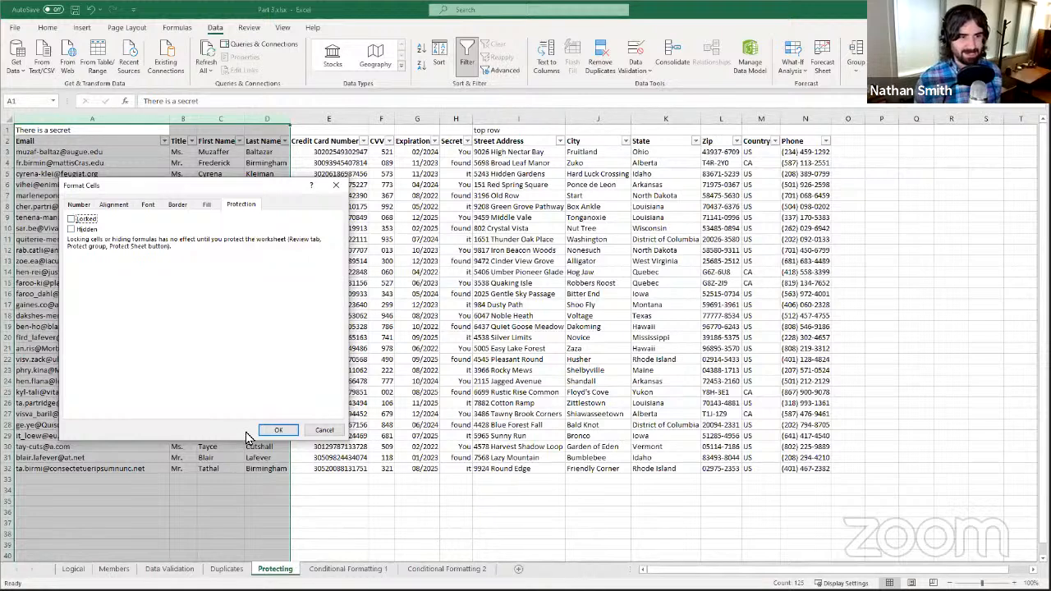
pyautogui.click(273, 433)
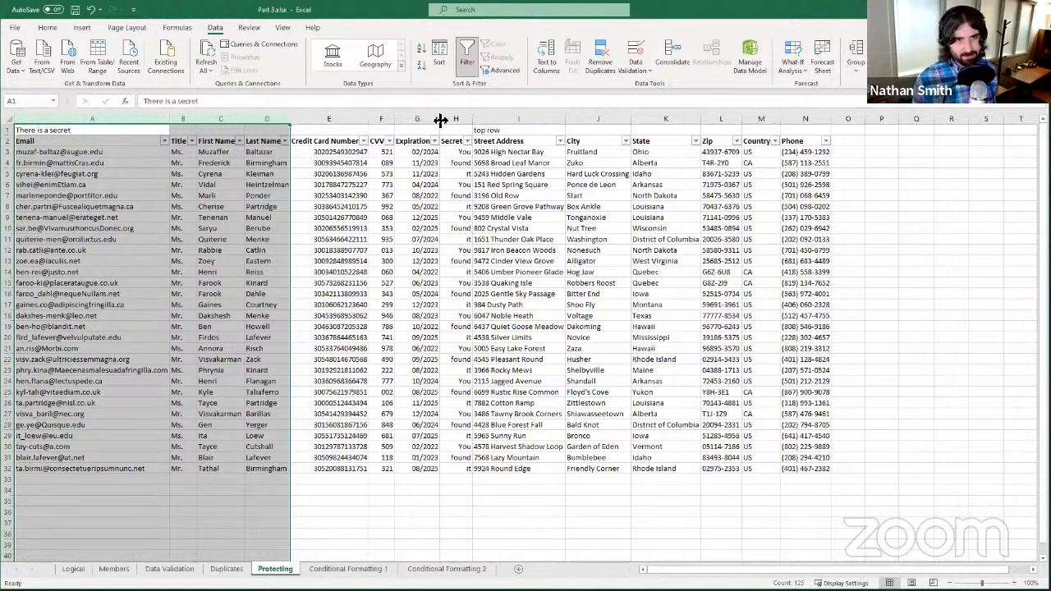
# - Unlock columns H through N by clearing Locked in Format Cells
pyautogui.click(454, 120)
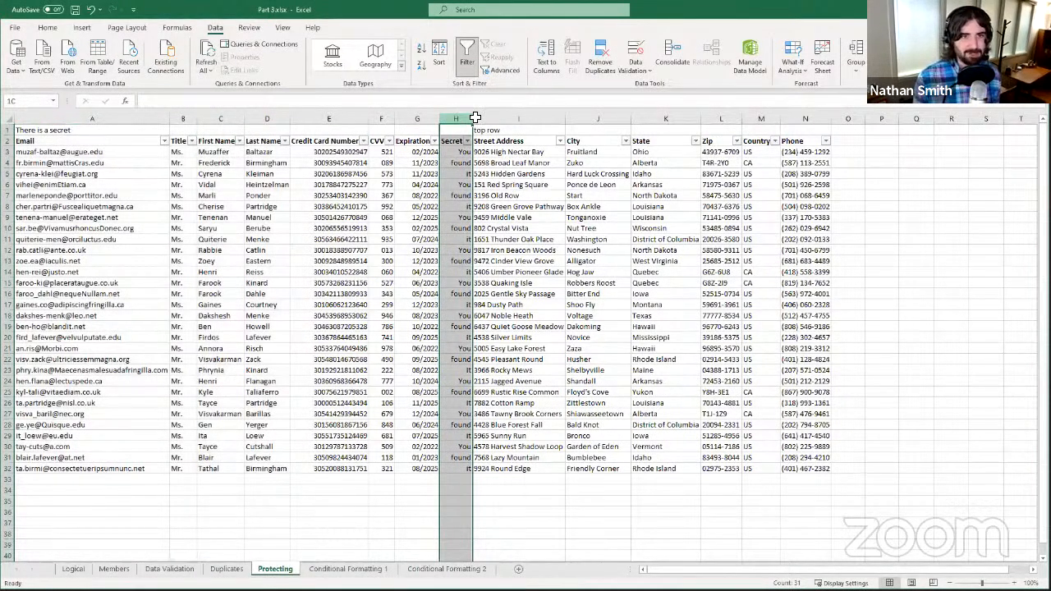
pyautogui.keyDown('shift'); pyautogui.click(699, 117); pyautogui.keyUp('shift')
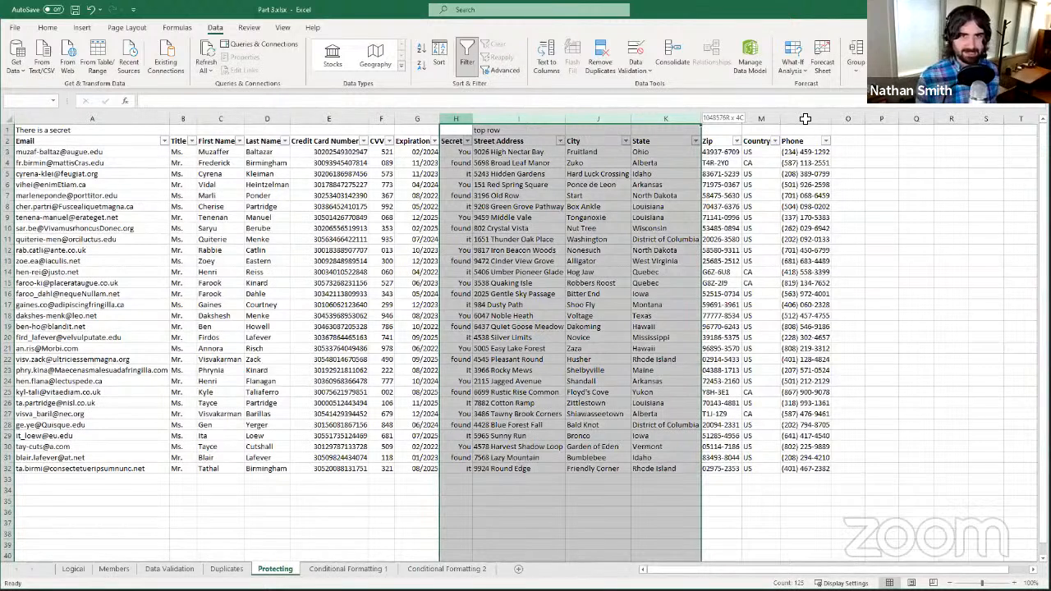
pyautogui.moveTo(804, 120); pyautogui.dragTo(805, 120)
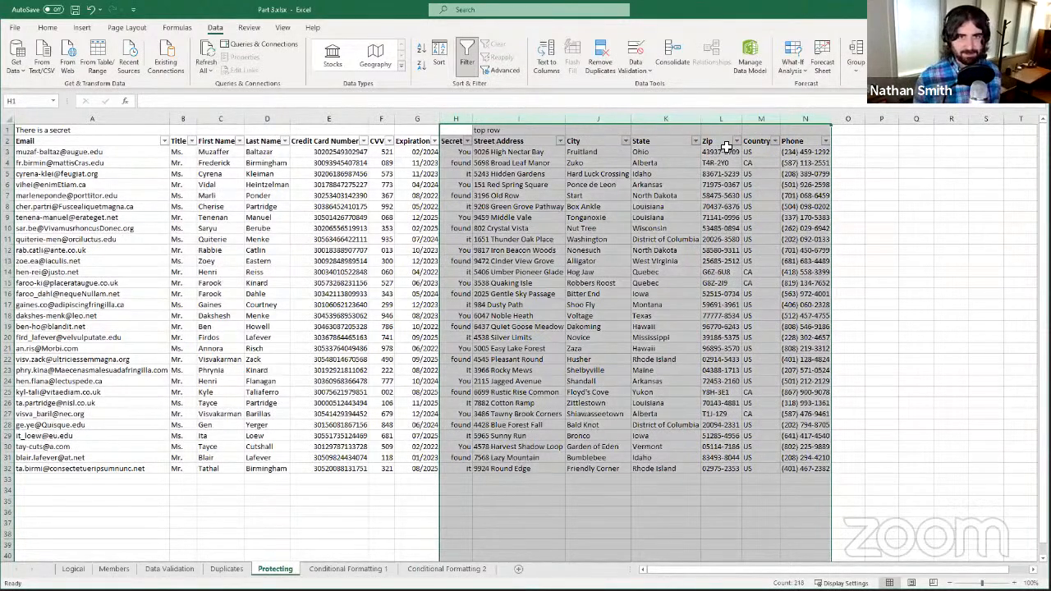
pyautogui.rightClick(570, 278)
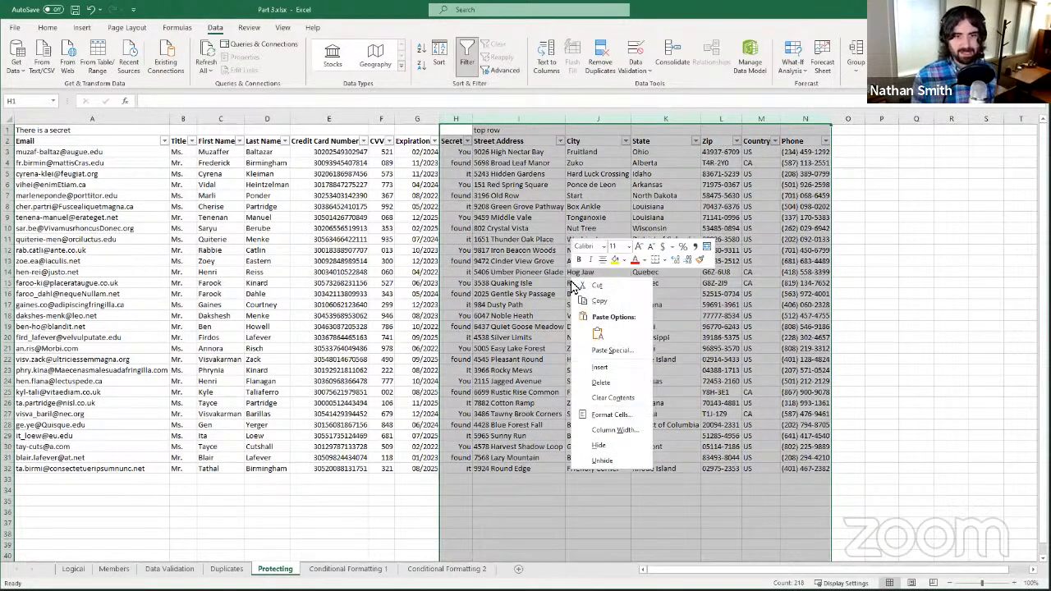
pyautogui.click(597, 419)
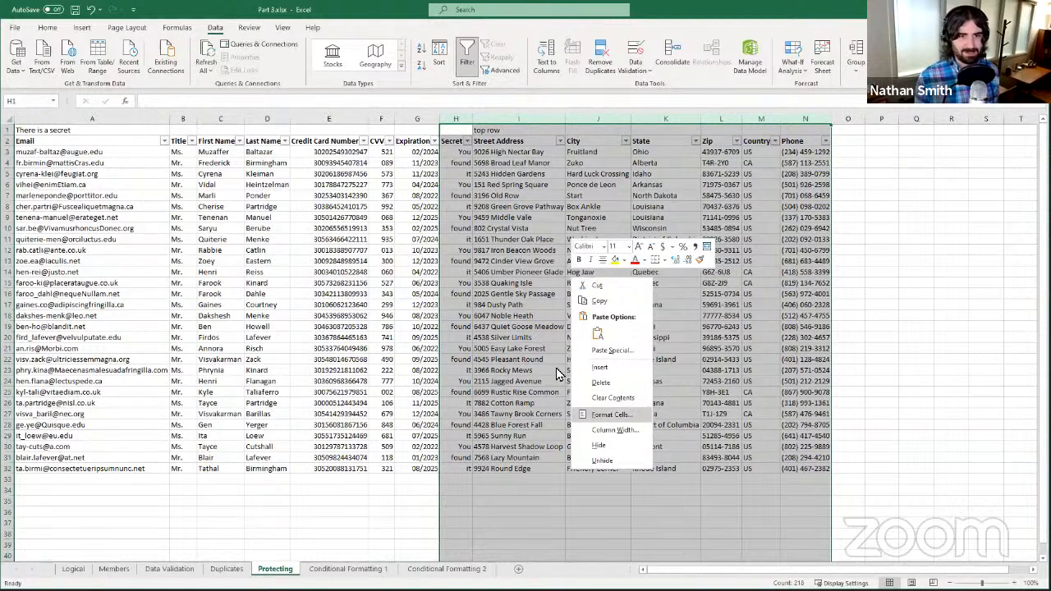
pyautogui.click(464, 321)
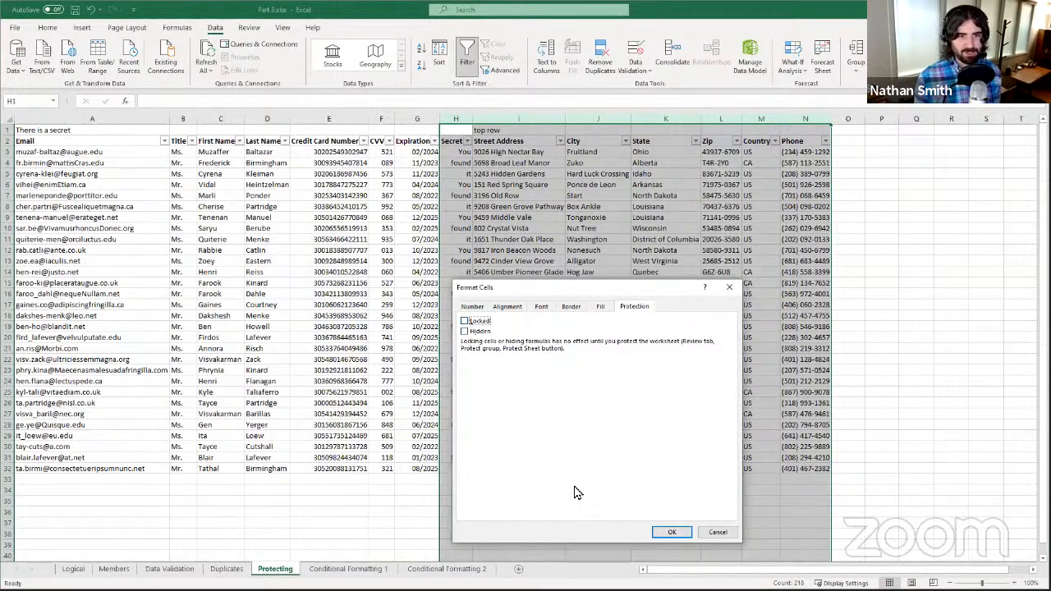
pyautogui.click(672, 532)
pyautogui.click(419, 185)
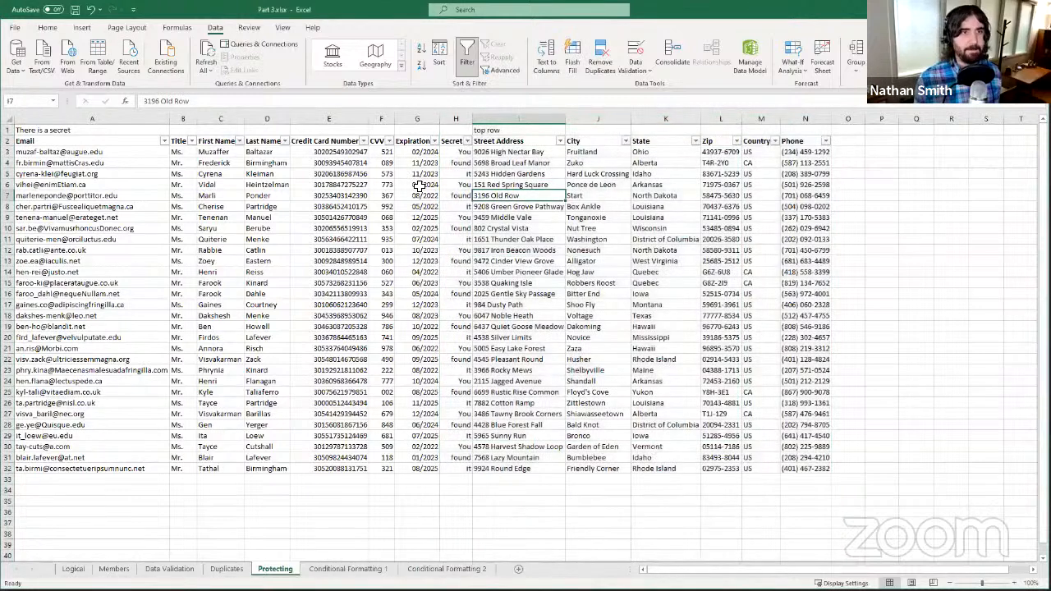
pyautogui.moveTo(364, 185); pyautogui.dragTo(364, 174)
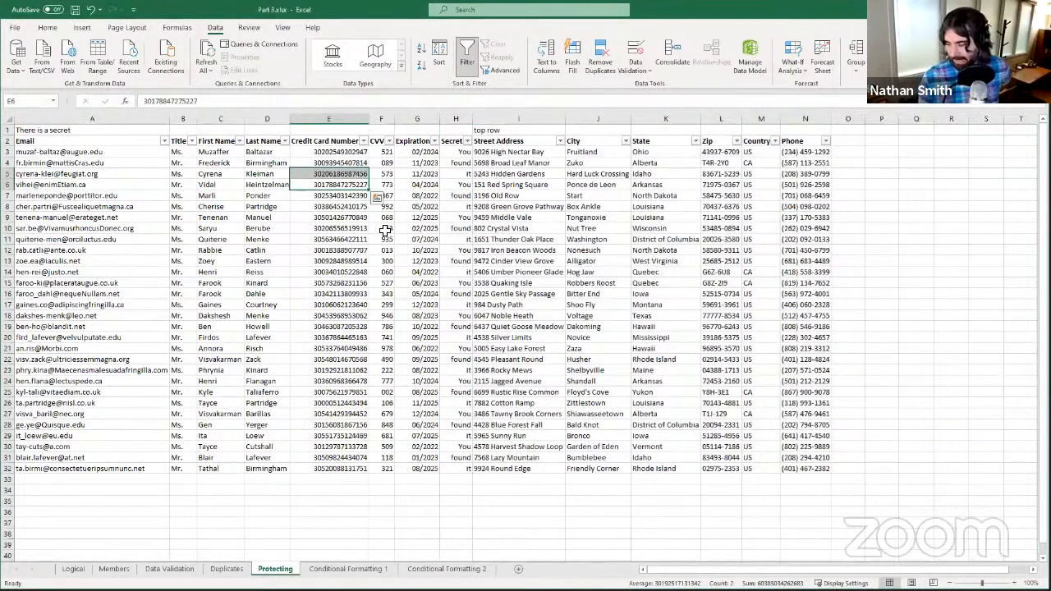
pyautogui.click(378, 305)
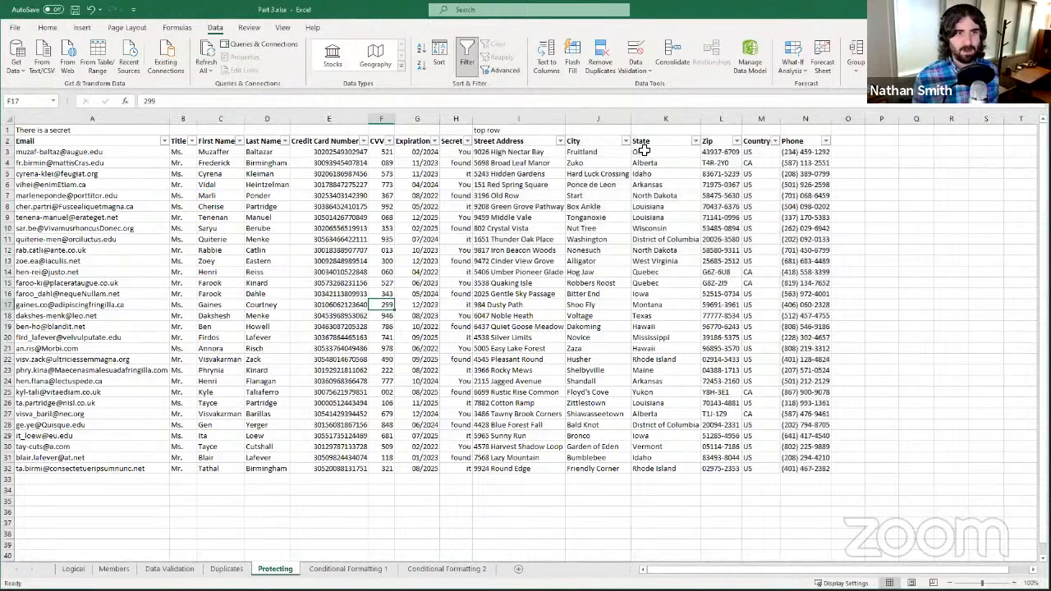
pyautogui.click(385, 272)
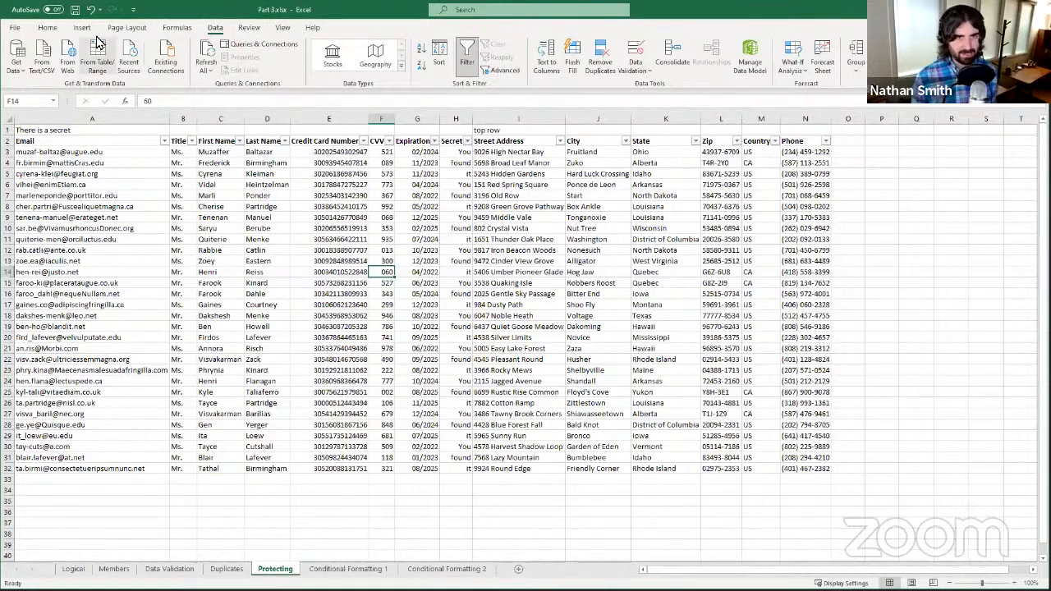
# - Protect the Protecting sheet with only Select locked cells and Select unlocked cells allowed
pyautogui.click(245, 28)
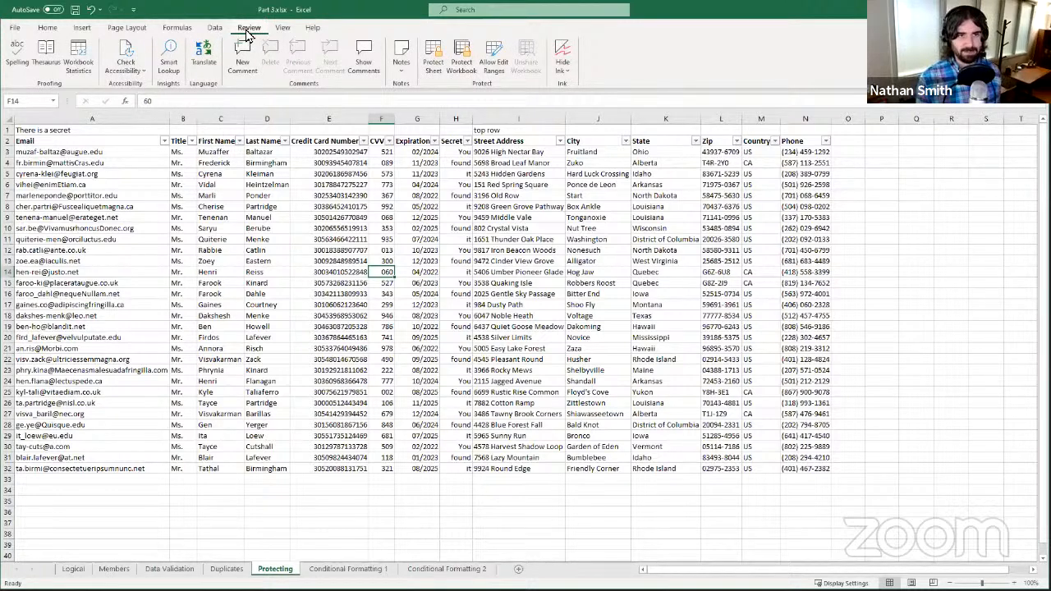
pyautogui.click(432, 64)
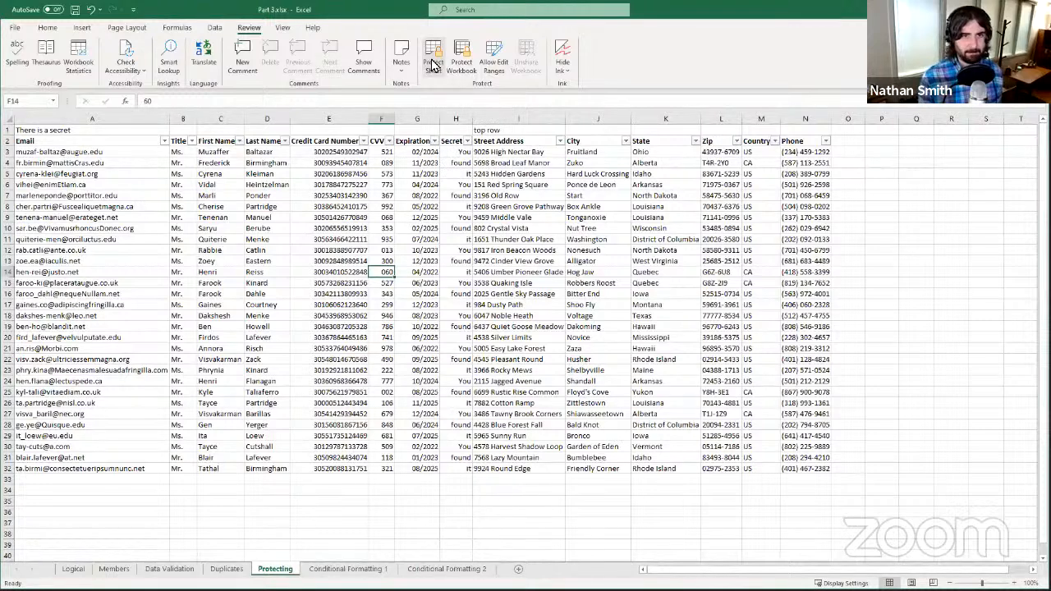
pyautogui.moveTo(584, 179); pyautogui.dragTo(510, 132)
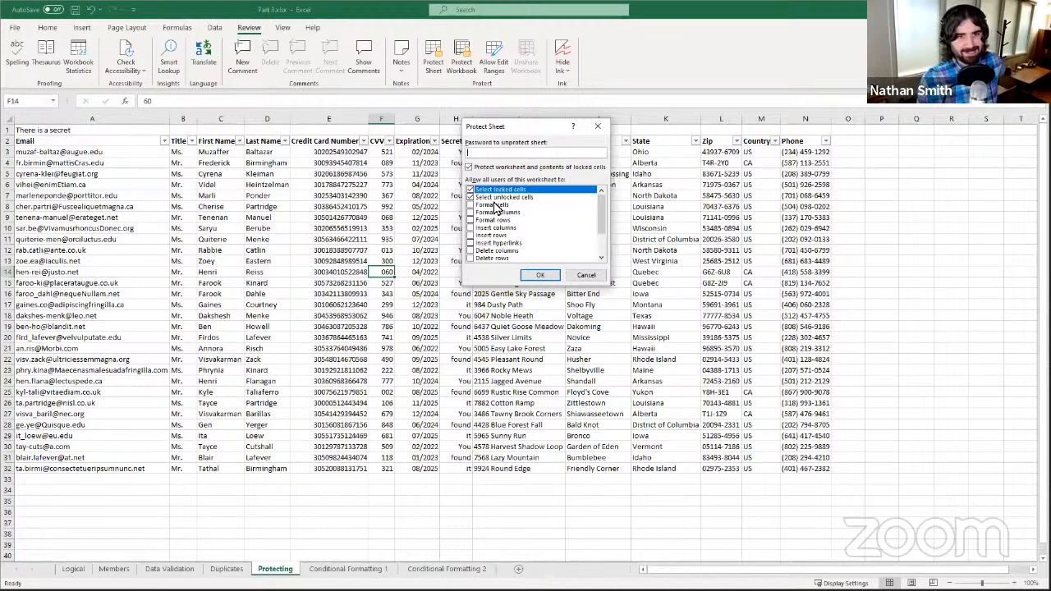
pyautogui.moveTo(596, 226); pyautogui.dragTo(597, 186)
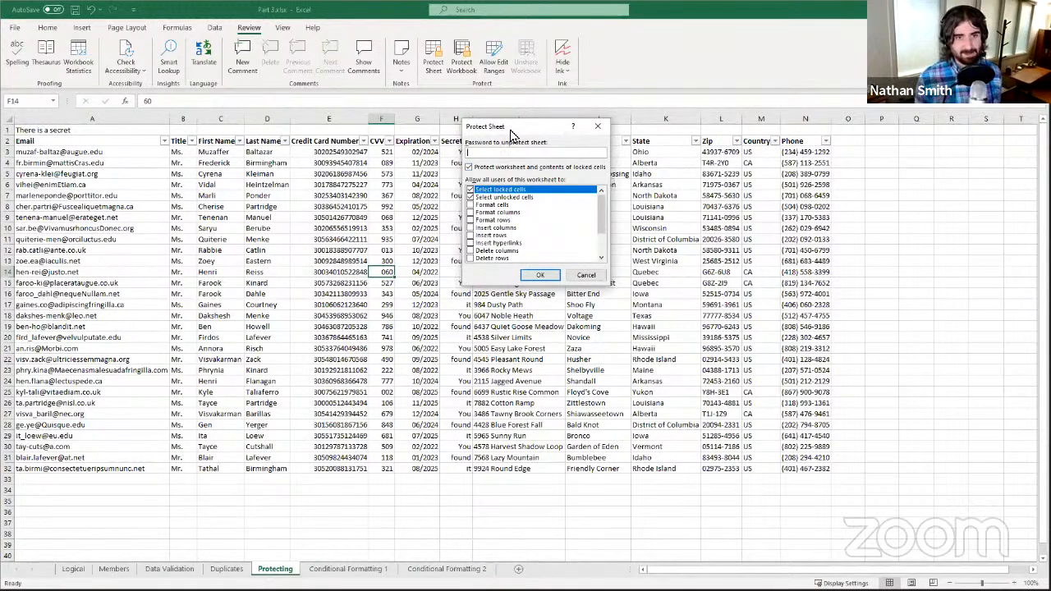
pyautogui.moveTo(509, 128); pyautogui.dragTo(527, 170)
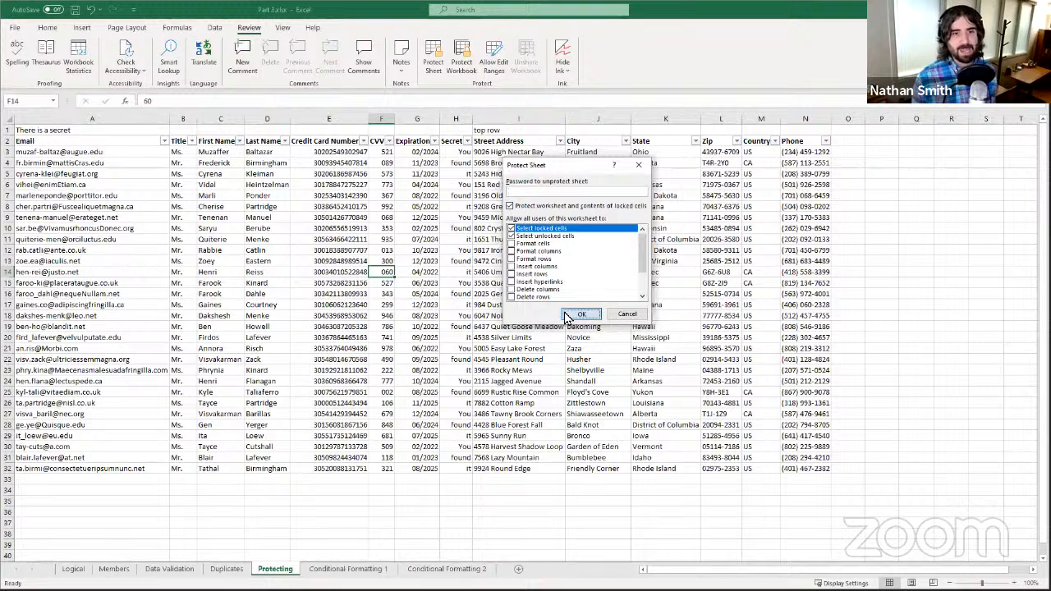
pyautogui.click(566, 315)
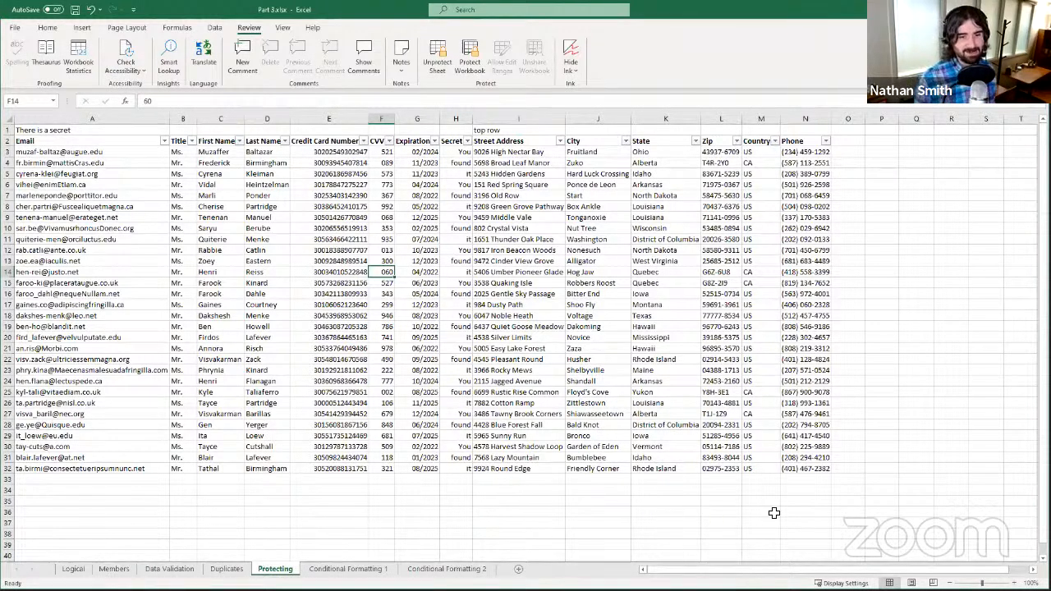
pyautogui.click(604, 350)
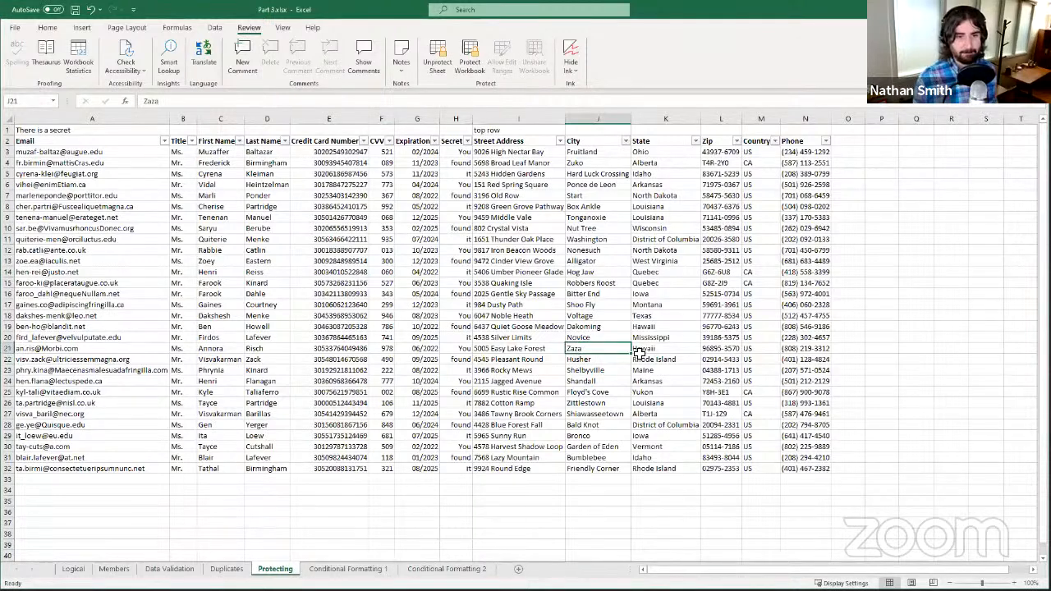
pyautogui.press('Delete')
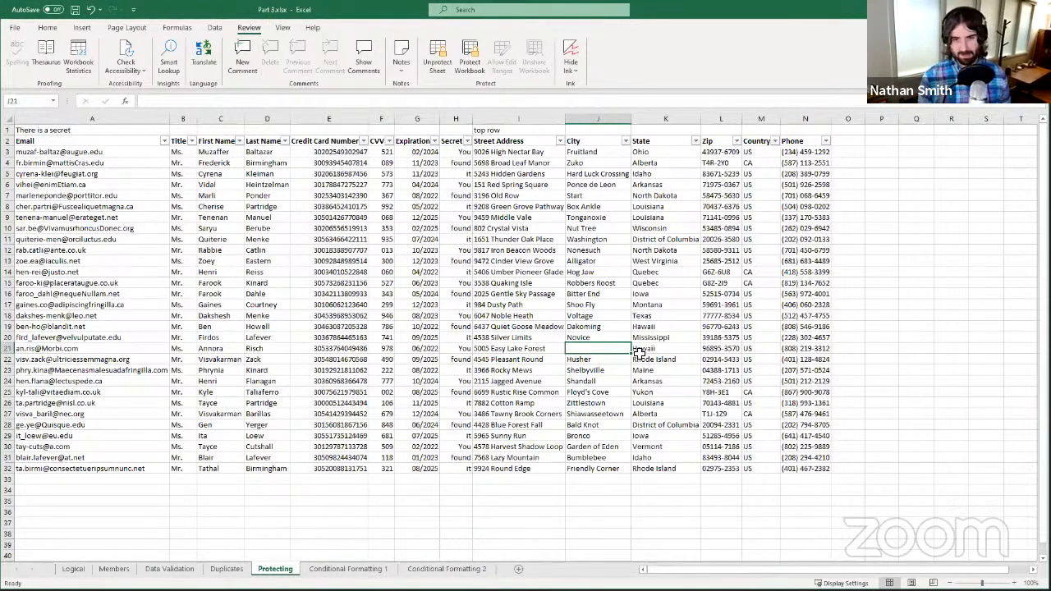
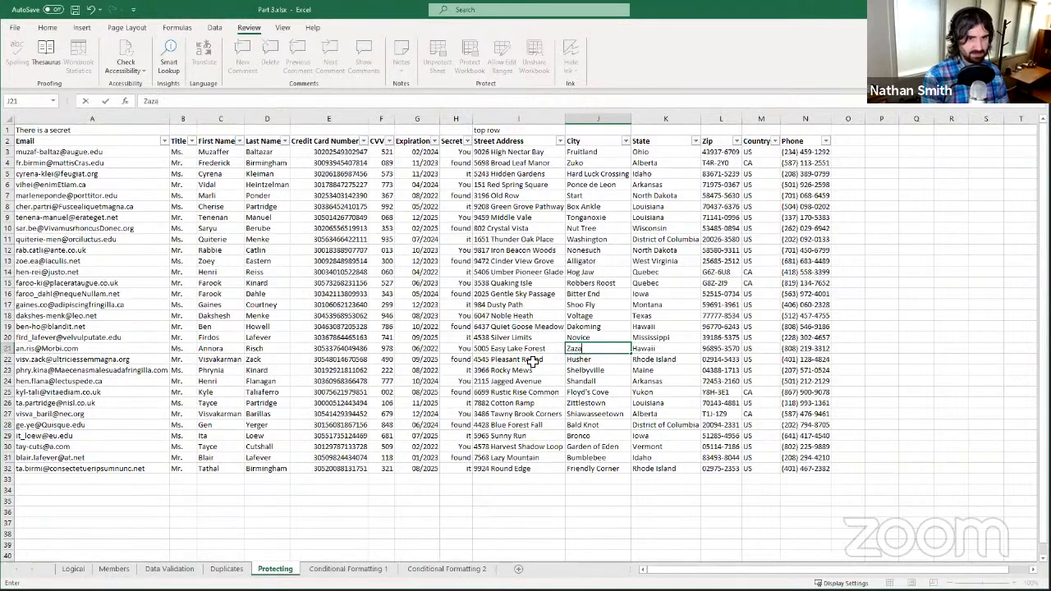
pyautogui.press('Return')
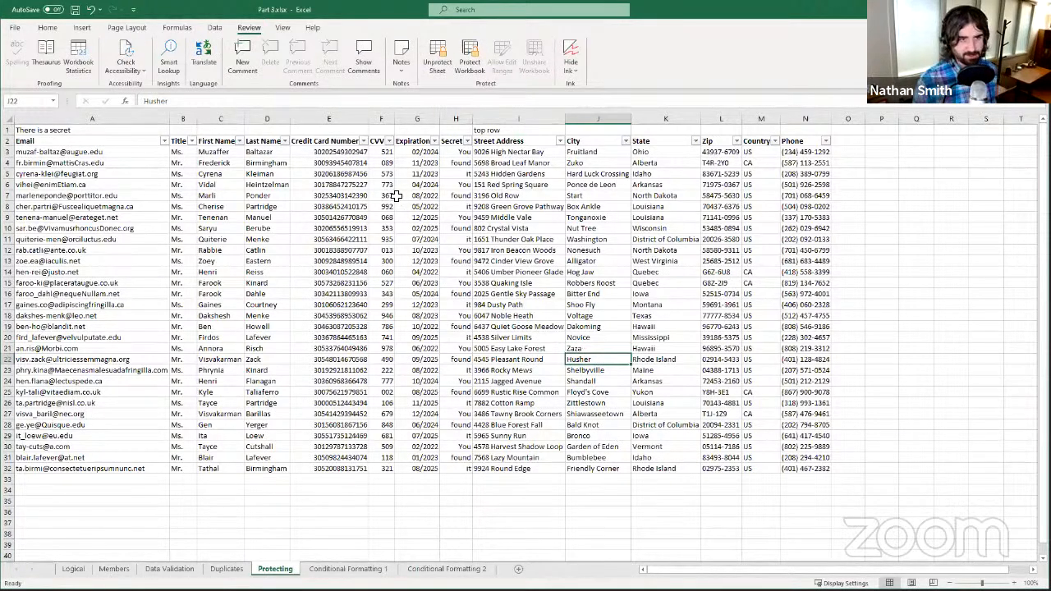
pyautogui.click(339, 251)
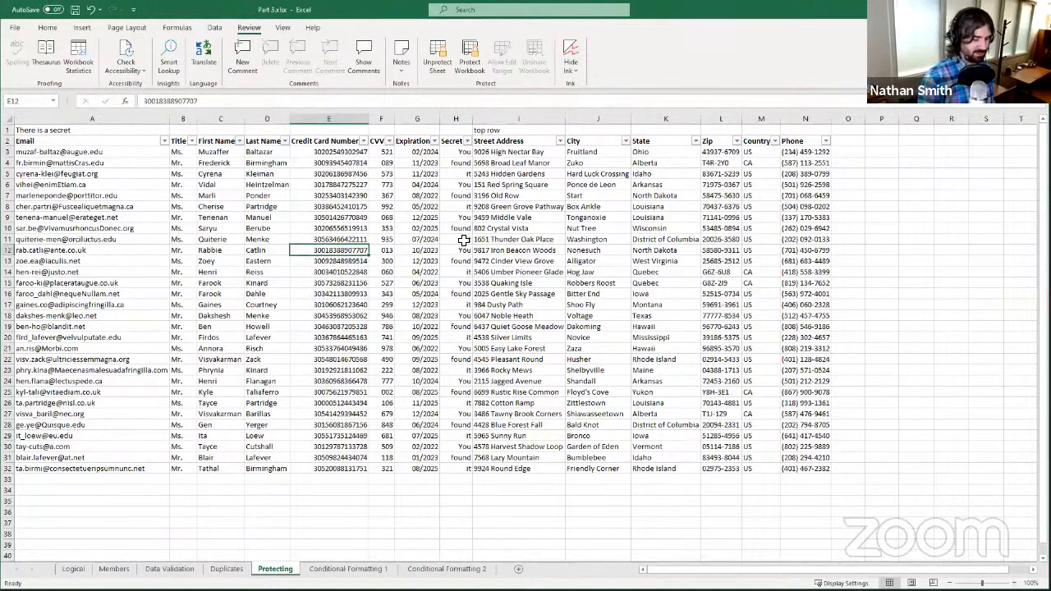
pyautogui.press('Delete')
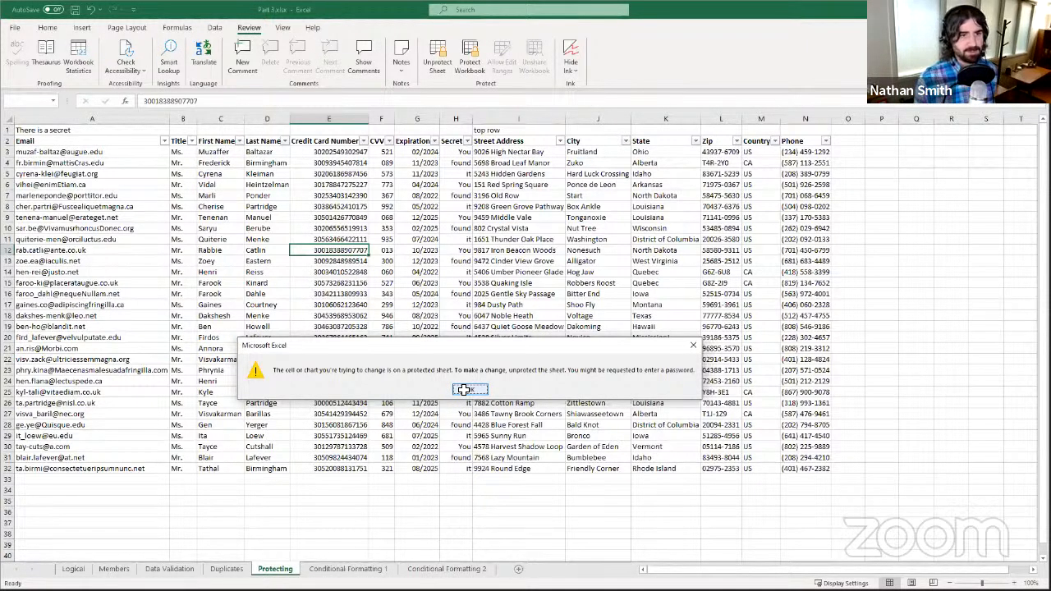
pyautogui.click(464, 390)
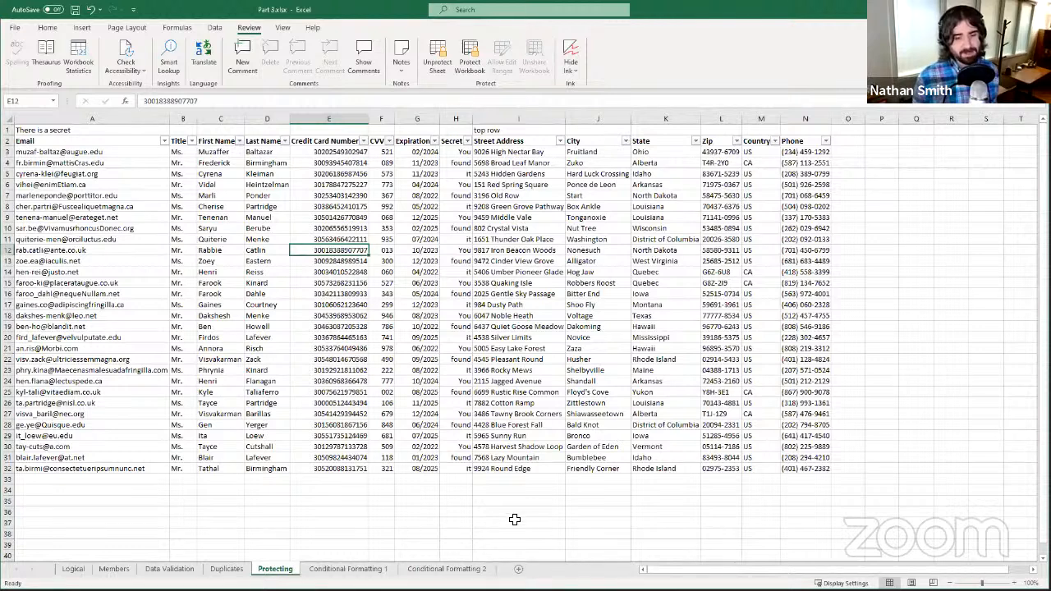
# - Unhide the sheet named Hidden Sheet to reveal its 'You found it!' message
pyautogui.rightClick(287, 572)
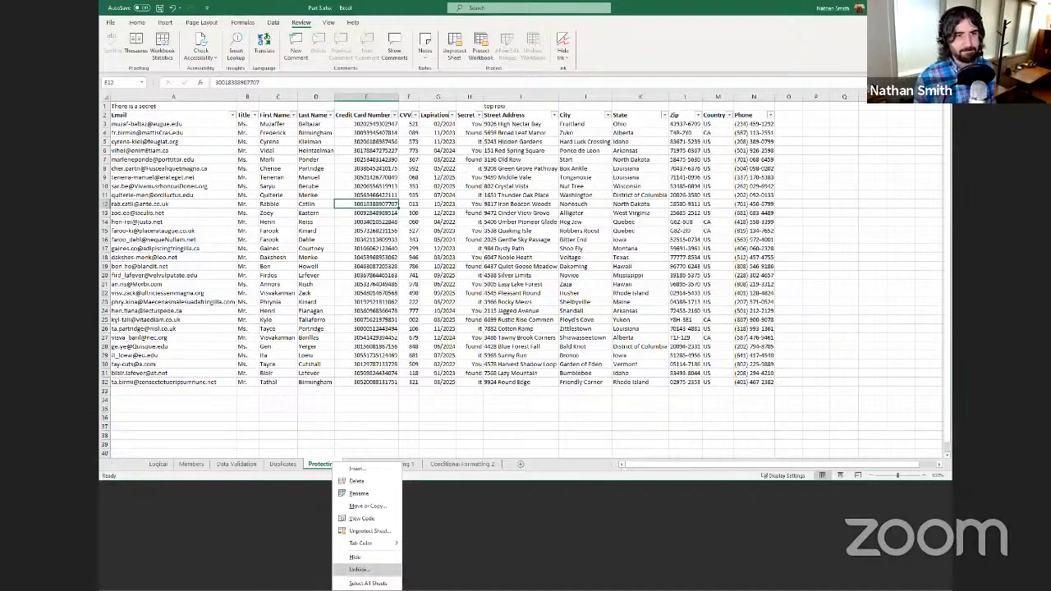
pyautogui.click(359, 569)
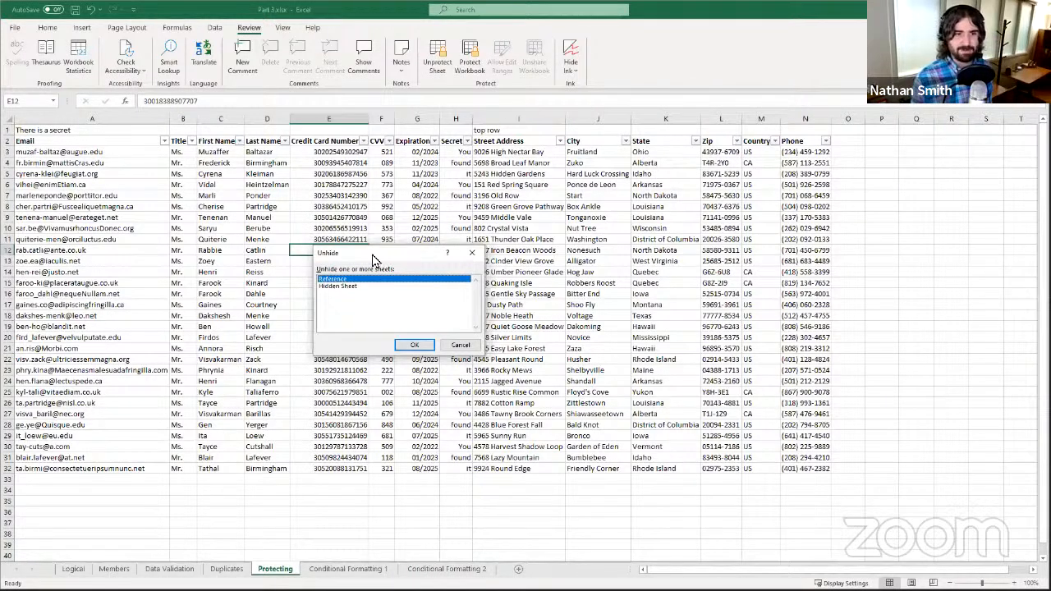
pyautogui.click(358, 287)
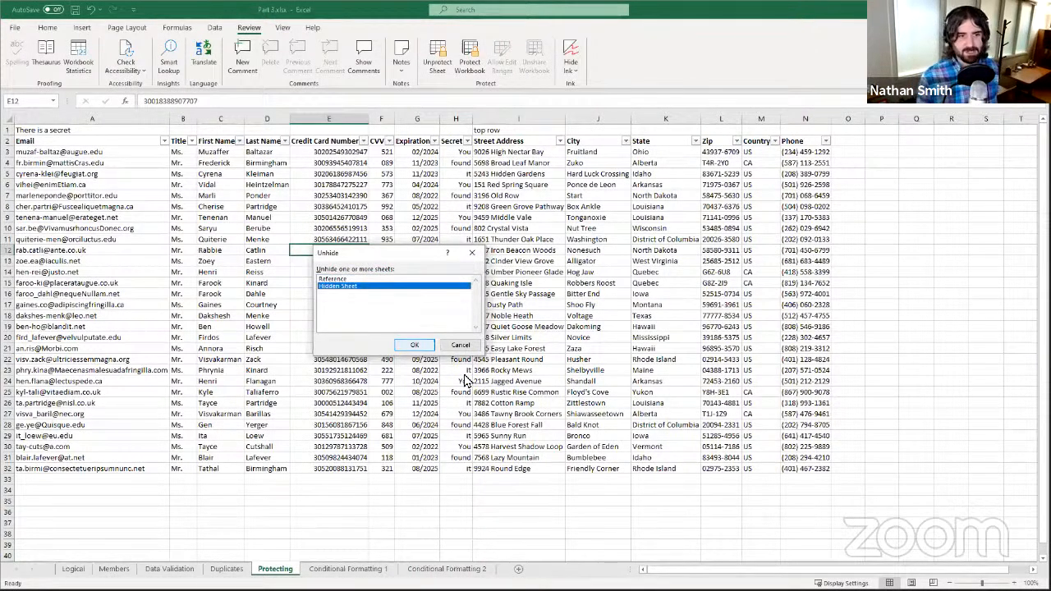
pyautogui.click(410, 348)
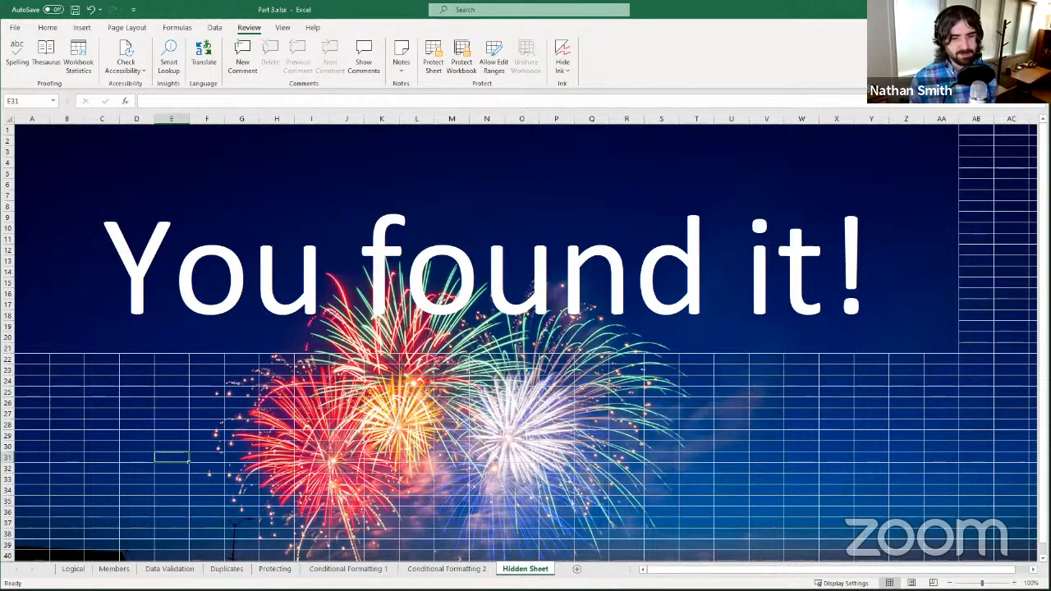
# - Hide the Hidden Sheet tab again
pyautogui.rightClick(525, 568)
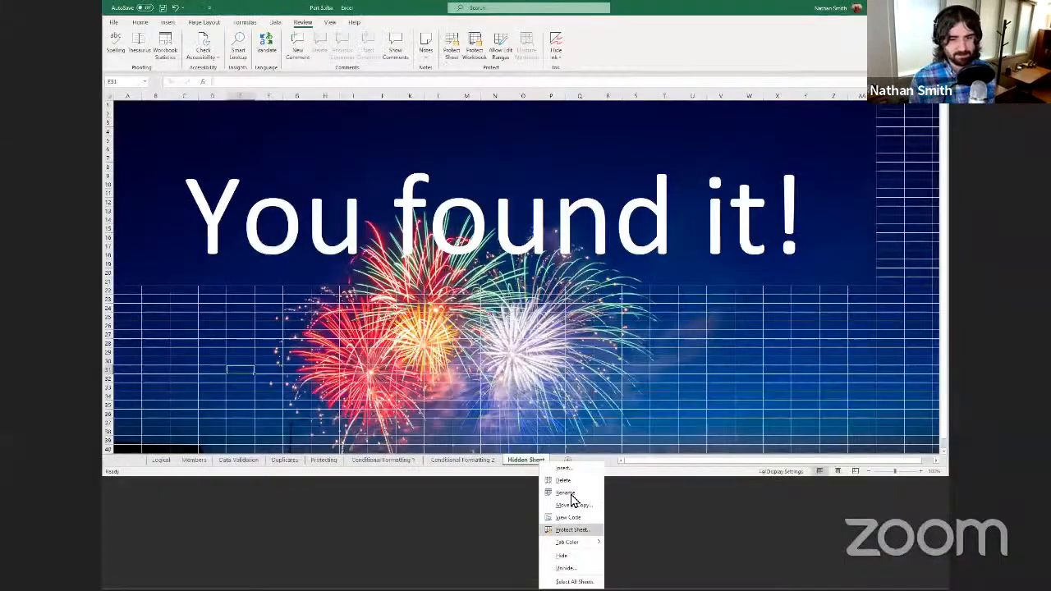
pyautogui.click(568, 557)
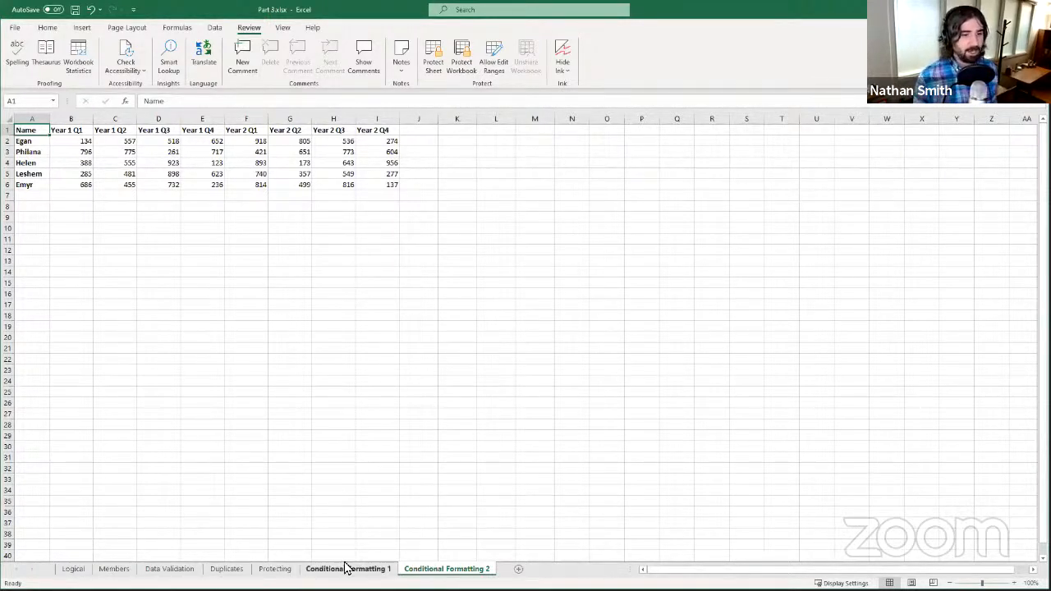
# - Switch via Duplicates back to the Protecting sheet
pyautogui.click(227, 569)
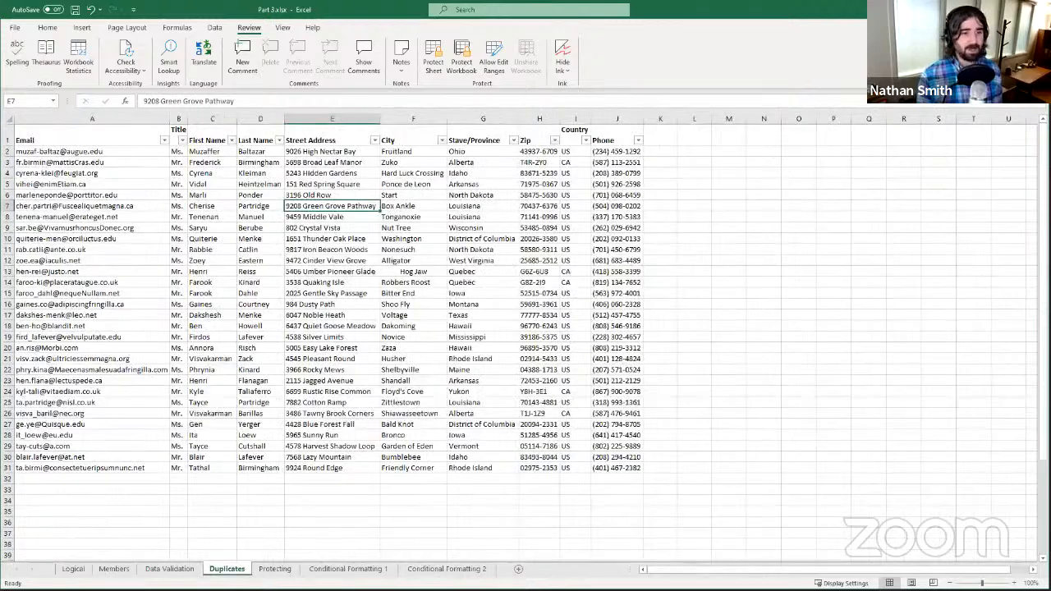
pyautogui.click(274, 569)
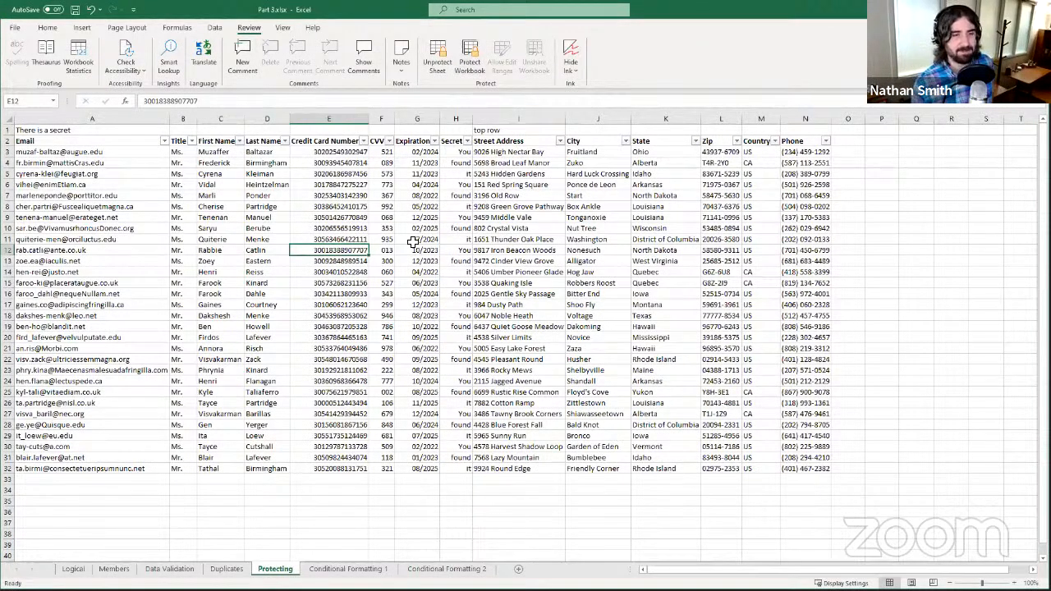
# - Unprotect the Protecting sheet from the Review tab
pyautogui.click(436, 68)
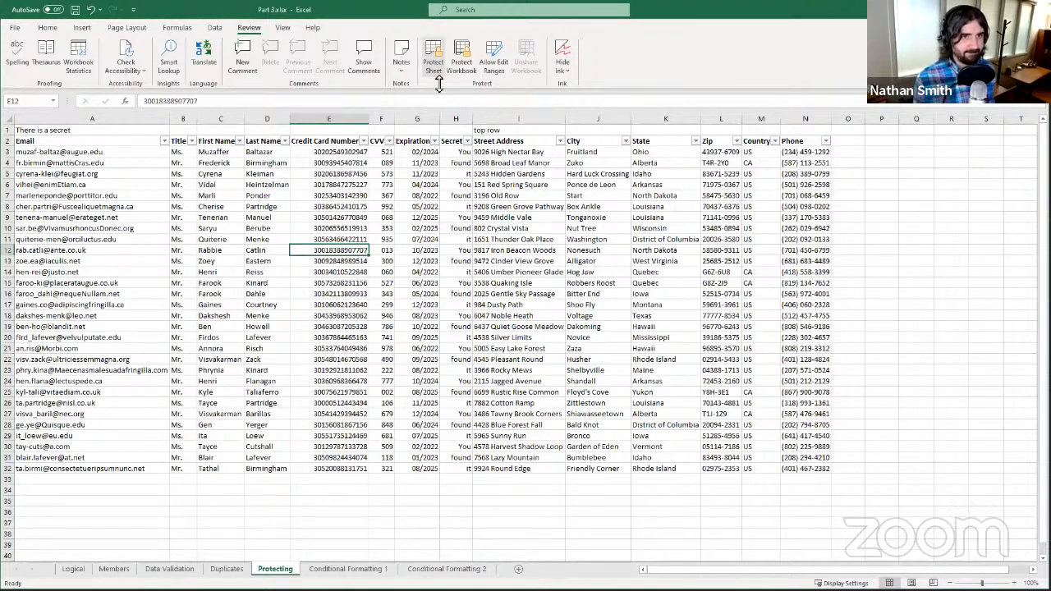
pyautogui.click(444, 232)
pyautogui.click(305, 282)
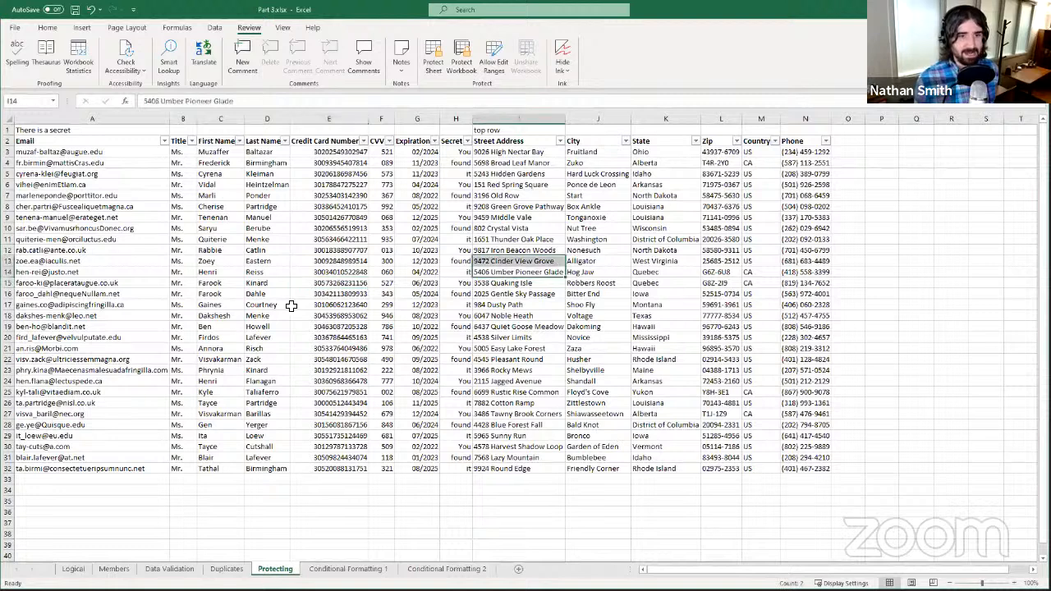
# - Test editing by clearing E20 and undoing it, then go to Conditional Formatting 1
pyautogui.click(216, 330)
pyautogui.click(341, 337)
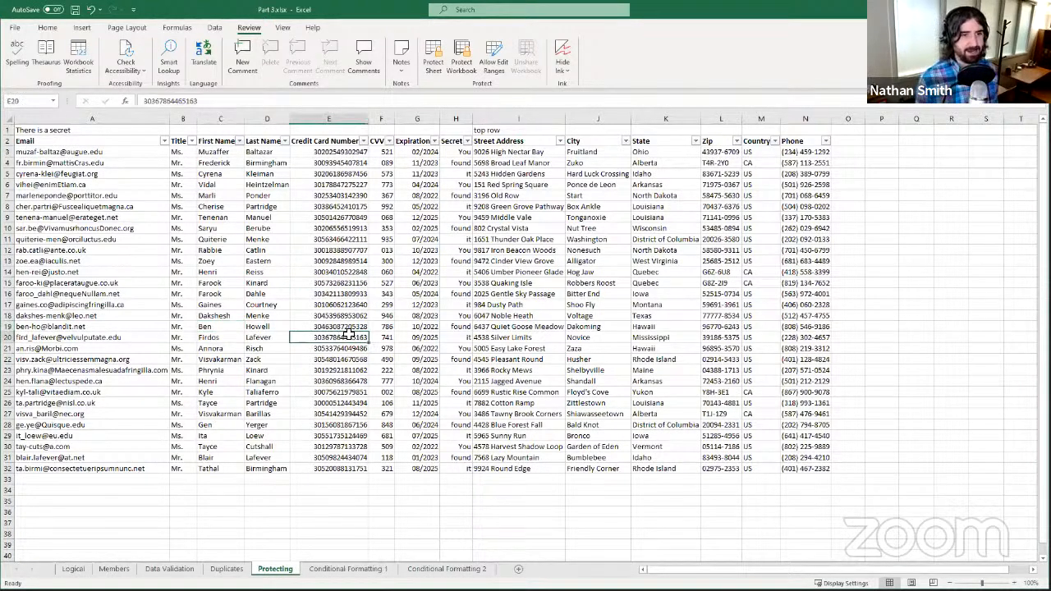
pyautogui.press('Delete')
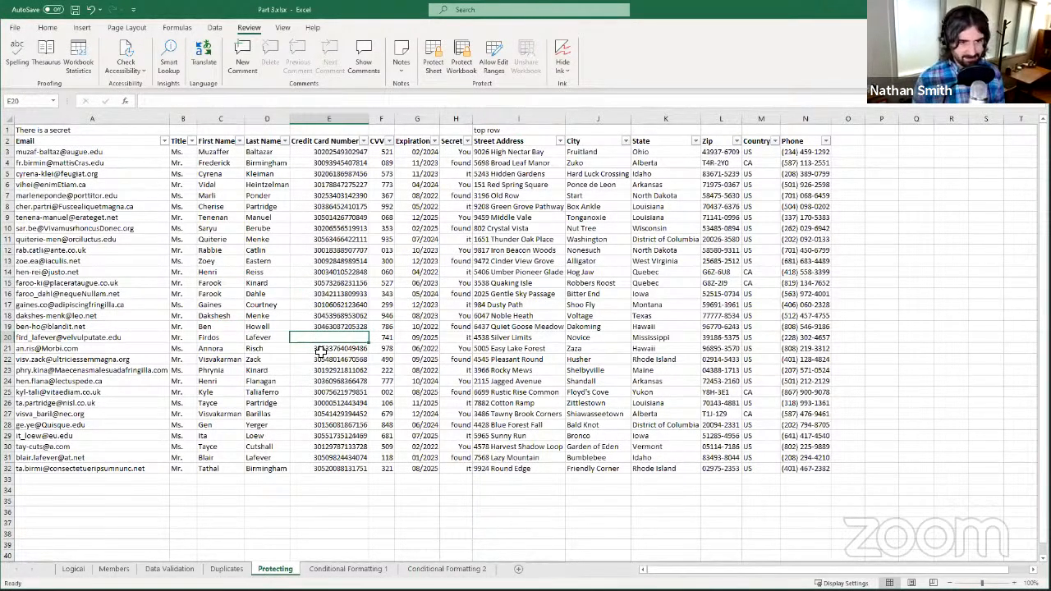
pyautogui.click(91, 10)
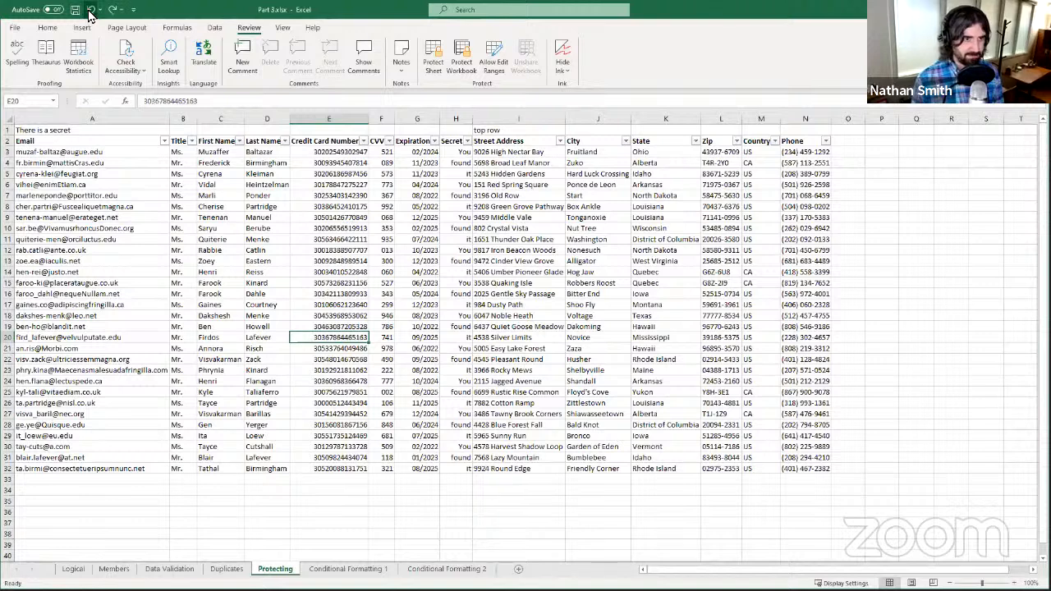
pyautogui.click(362, 293)
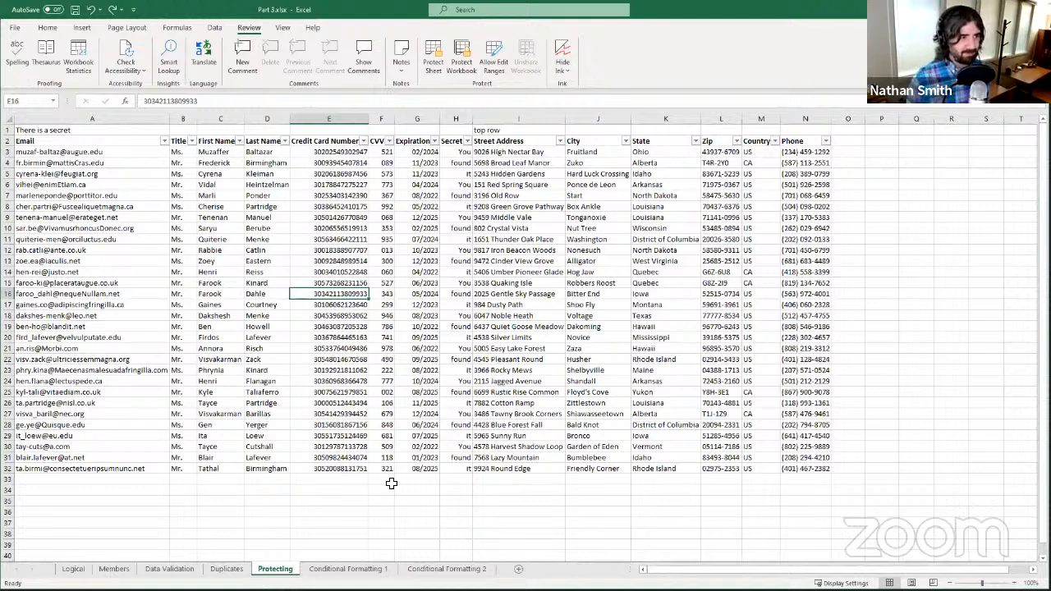
pyautogui.click(332, 563)
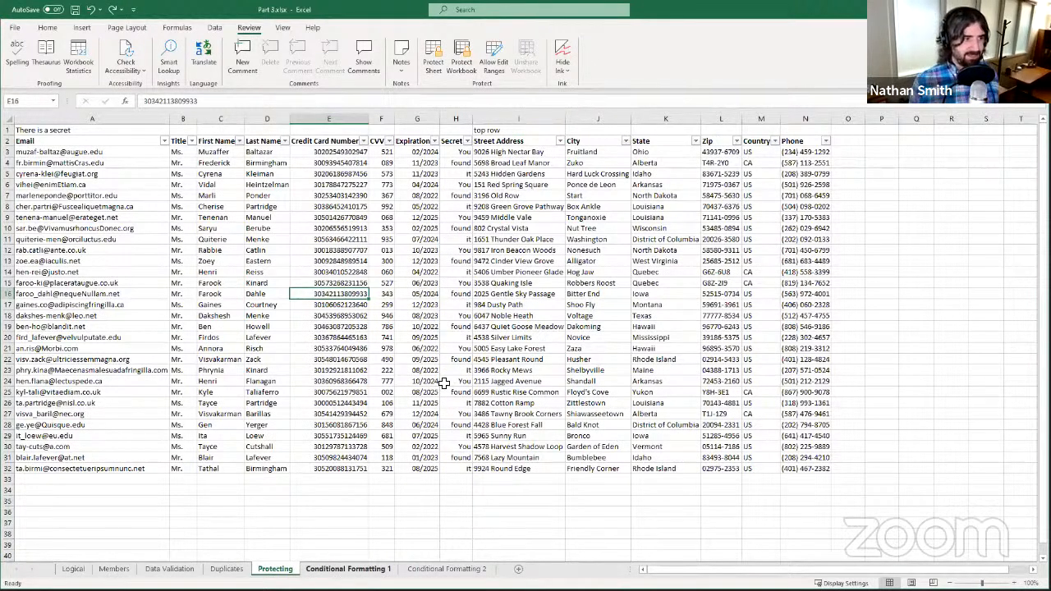
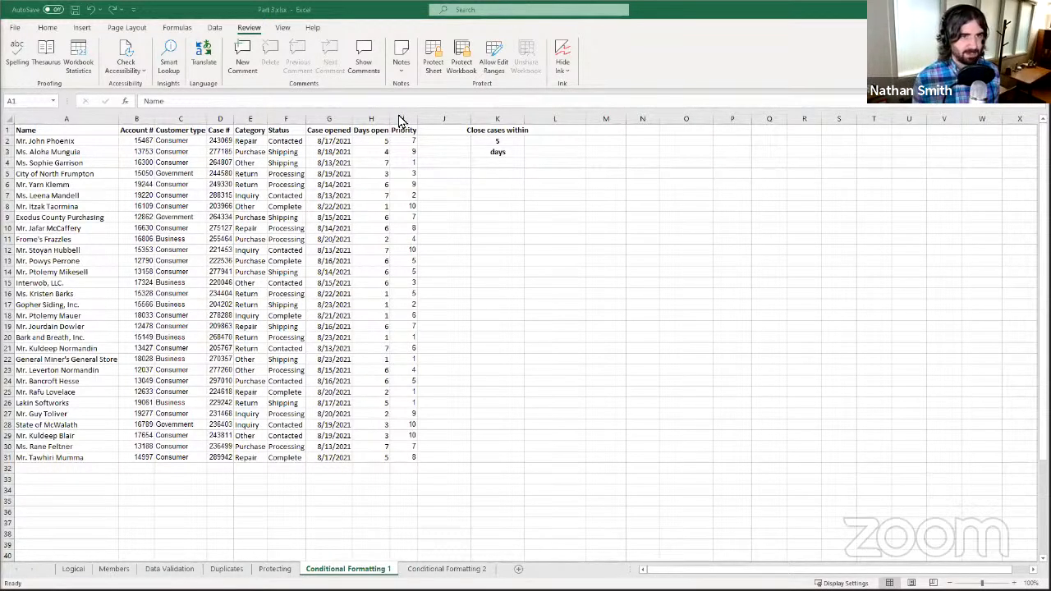
# - Select the entire Priority column, column I, on Conditional Formatting 1
pyautogui.click(405, 119)
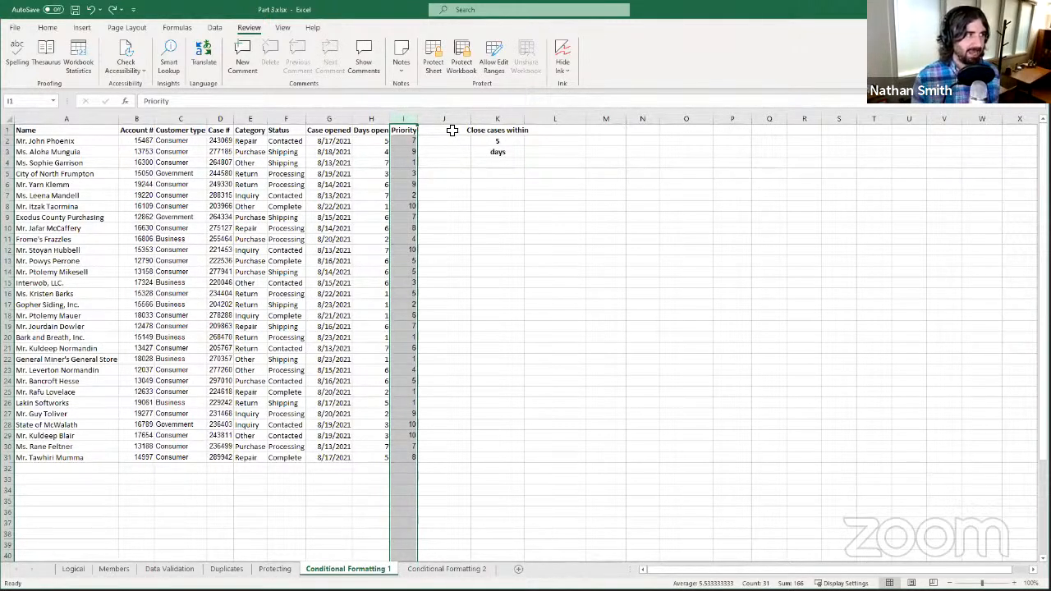
# - Apply the Red - Yellow - Green colour scale to the Priority column
pyautogui.click(47, 27)
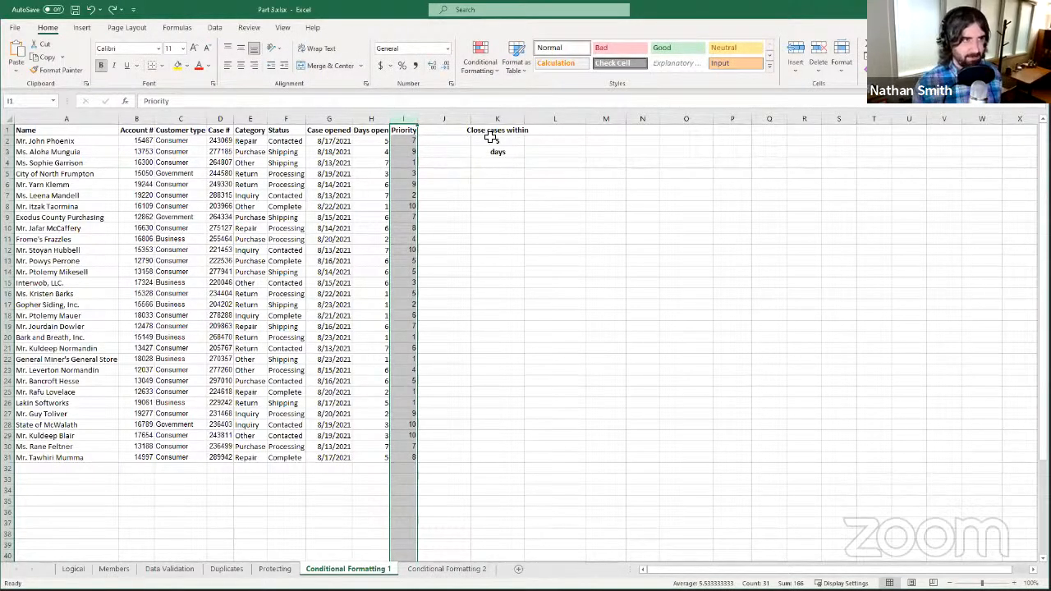
pyautogui.click(481, 65)
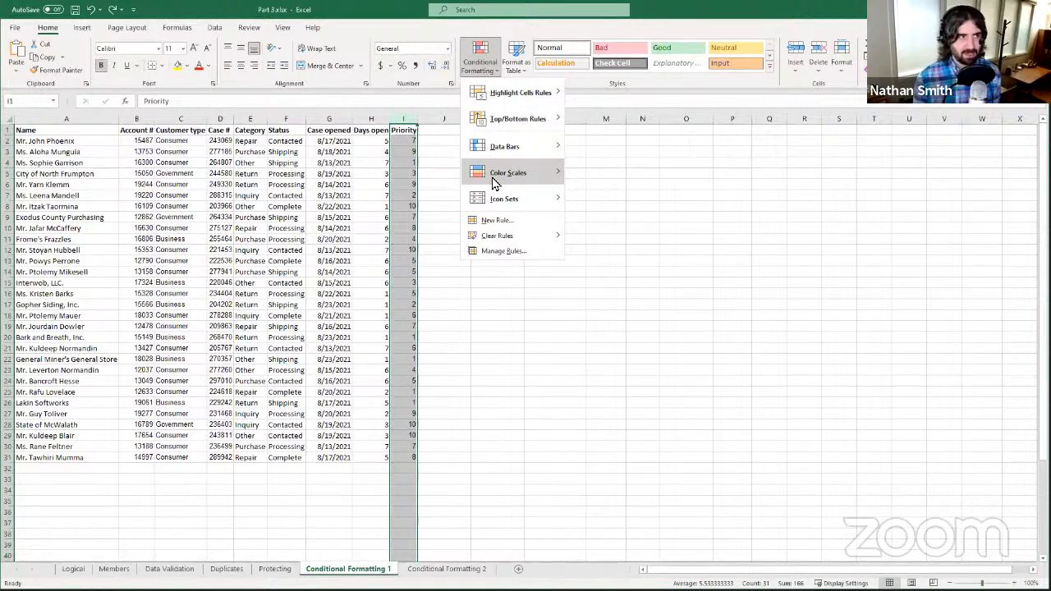
pyautogui.moveTo(495, 182)
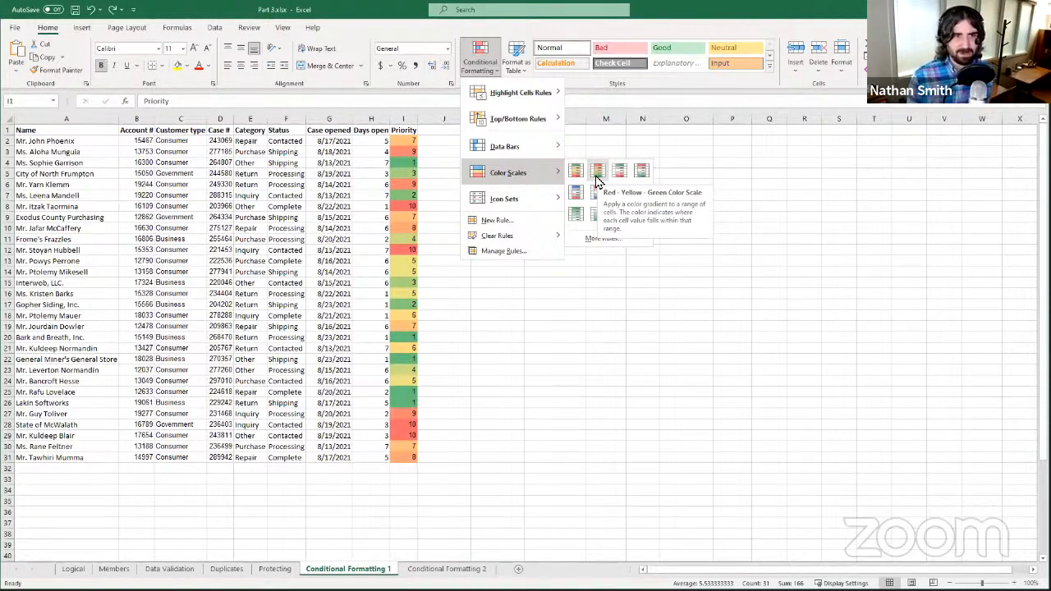
pyautogui.click(597, 173)
pyautogui.click(411, 206)
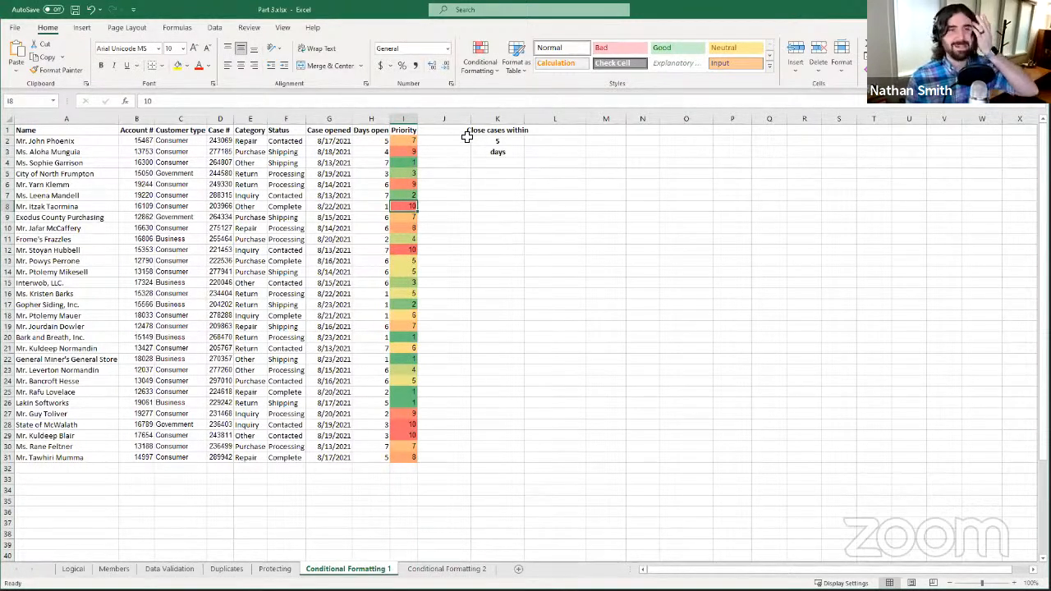
pyautogui.click(402, 250)
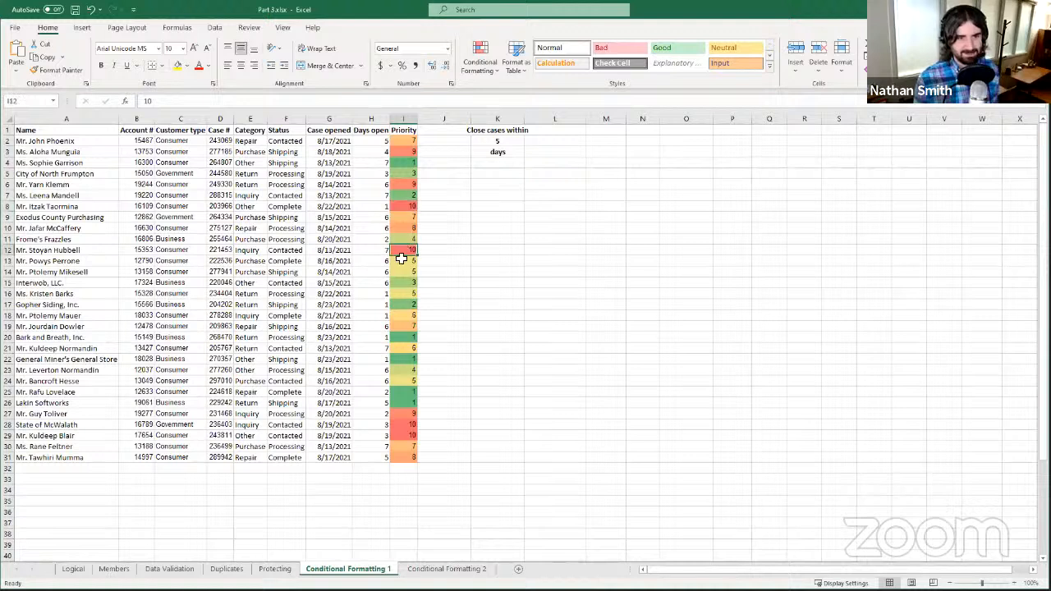
pyautogui.click(401, 414)
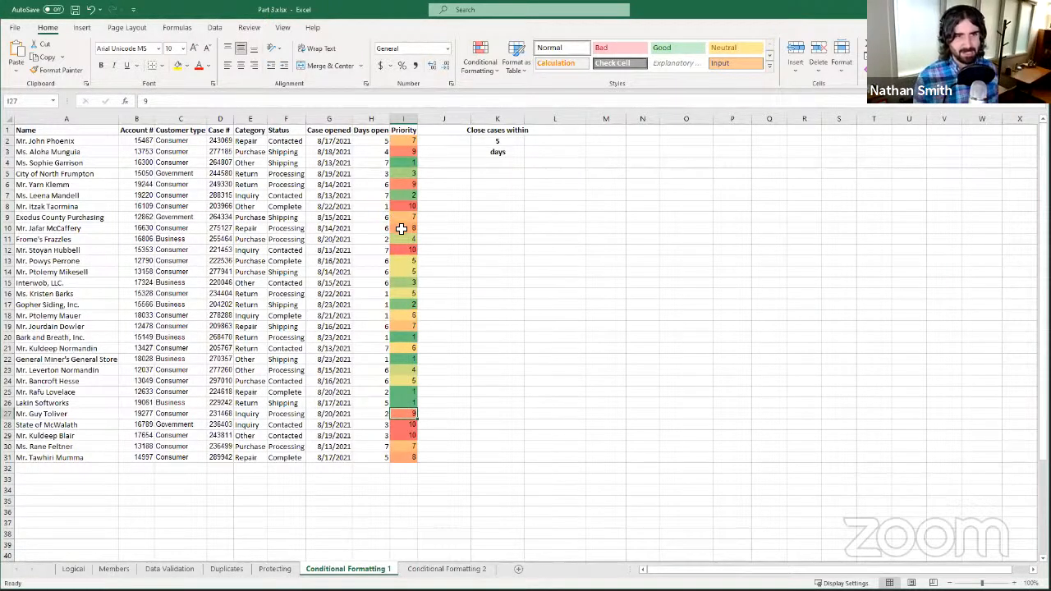
pyautogui.click(401, 326)
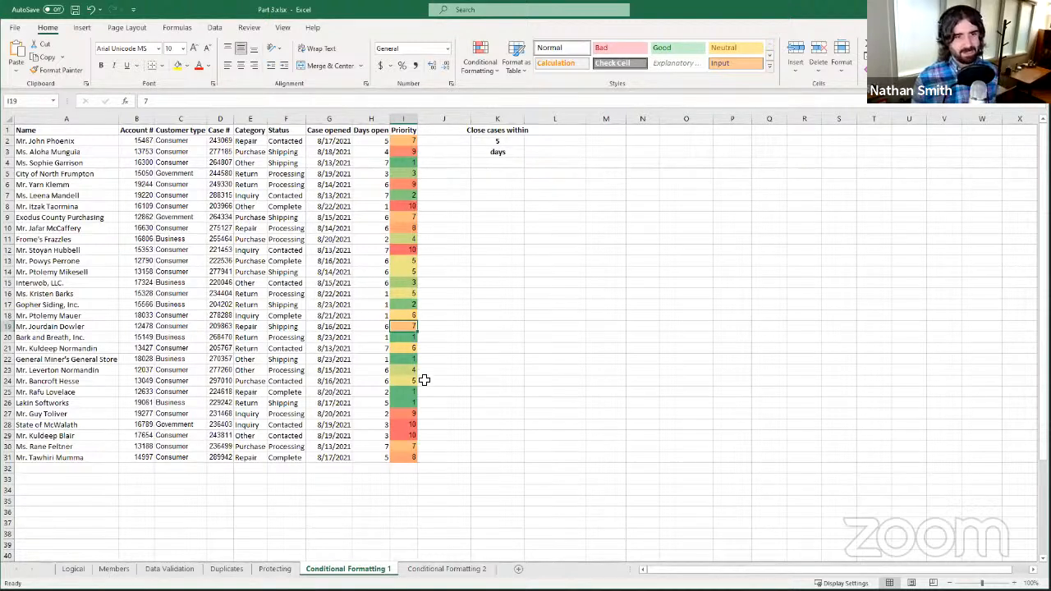
pyautogui.click(401, 392)
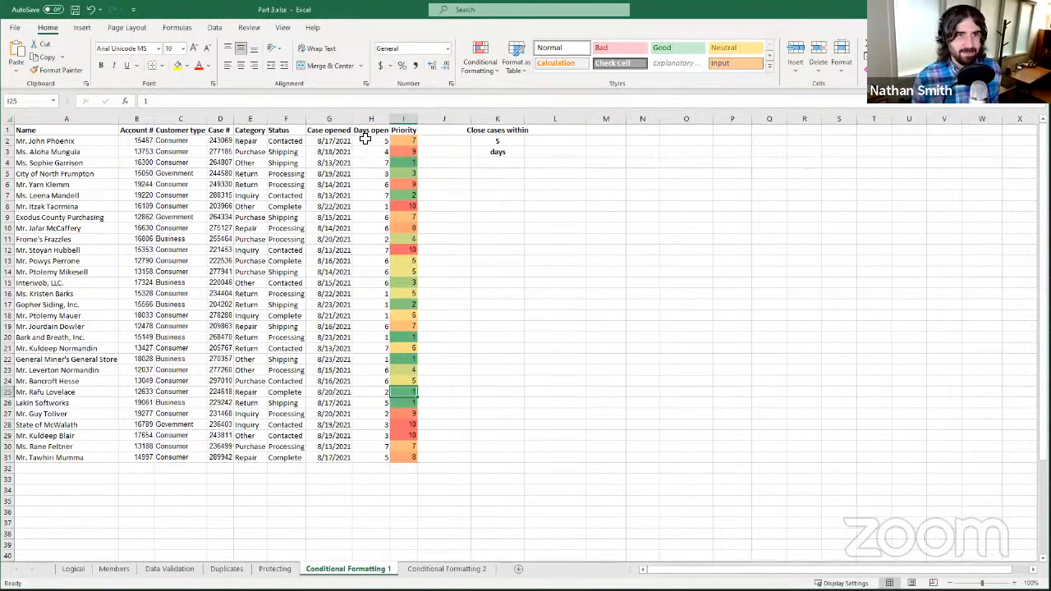
pyautogui.moveTo(370, 140); pyautogui.dragTo(356, 462)
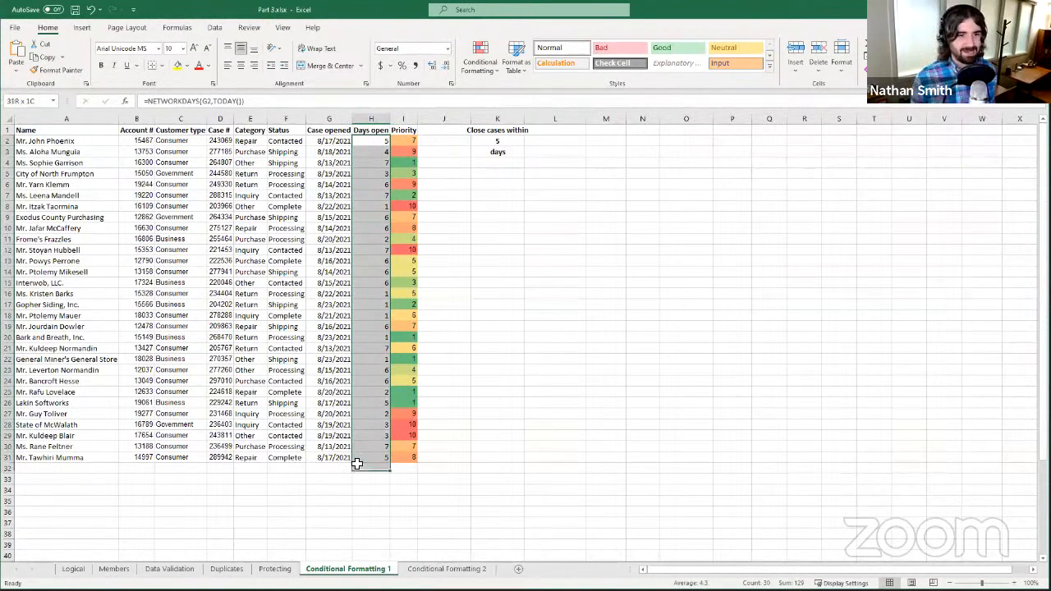
# - Check the formula in G27, then select the whole Days open column H
pyautogui.click(335, 414)
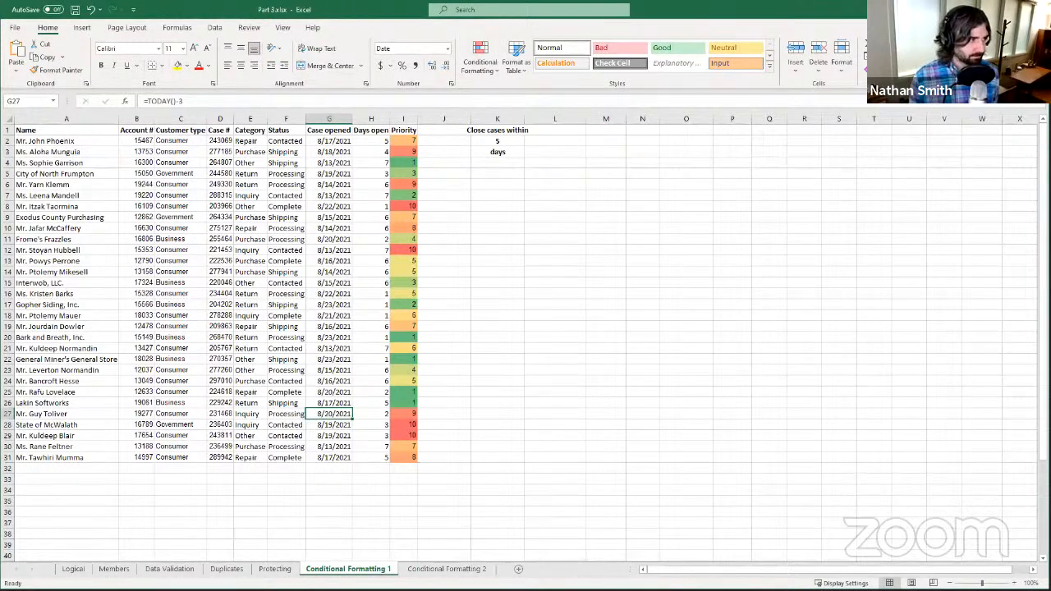
pyautogui.click(372, 119)
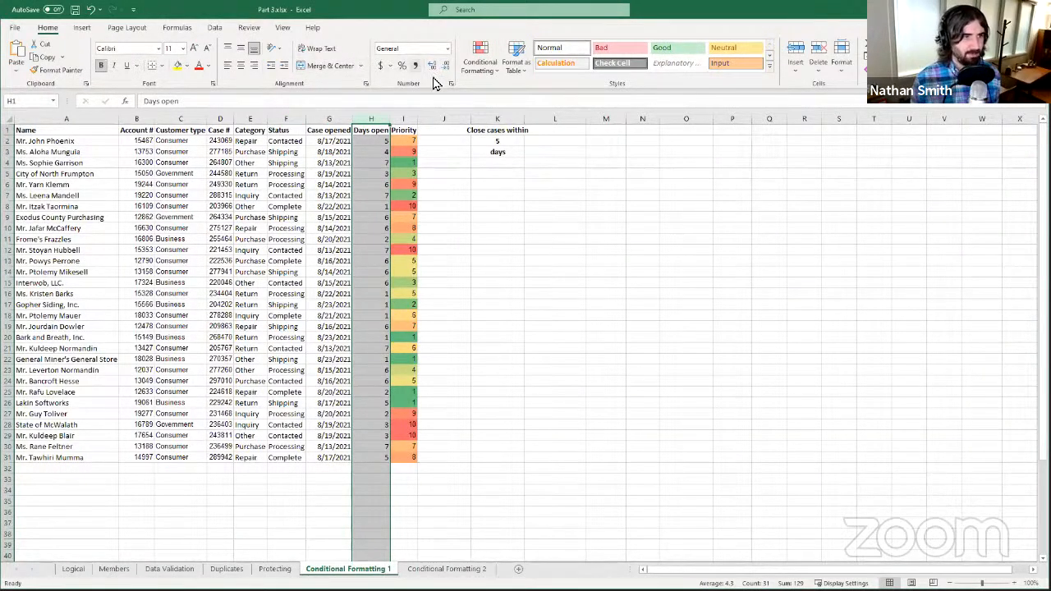
pyautogui.click(474, 64)
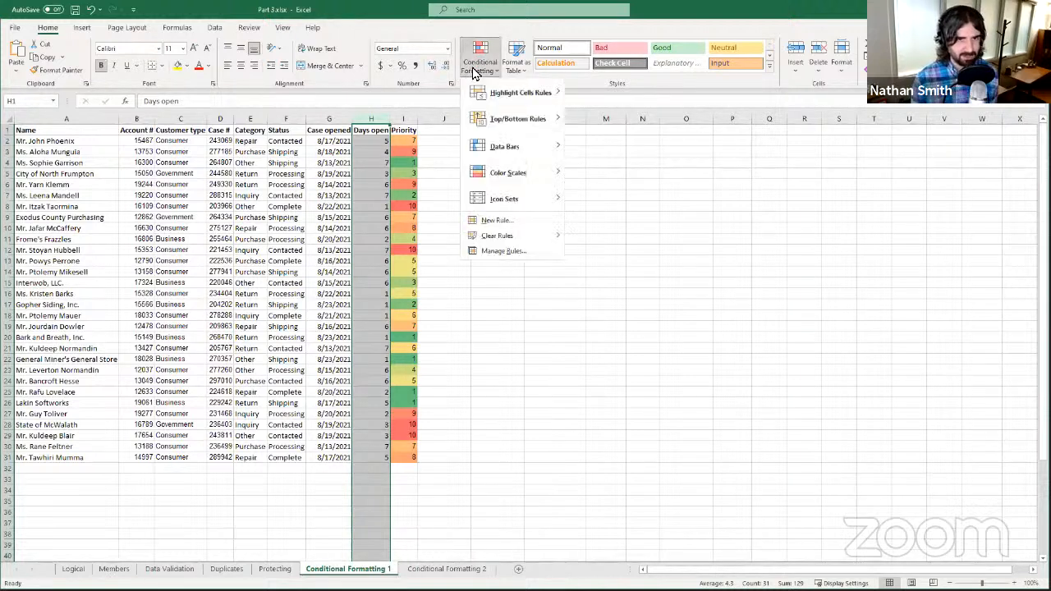
pyautogui.press('Escape')
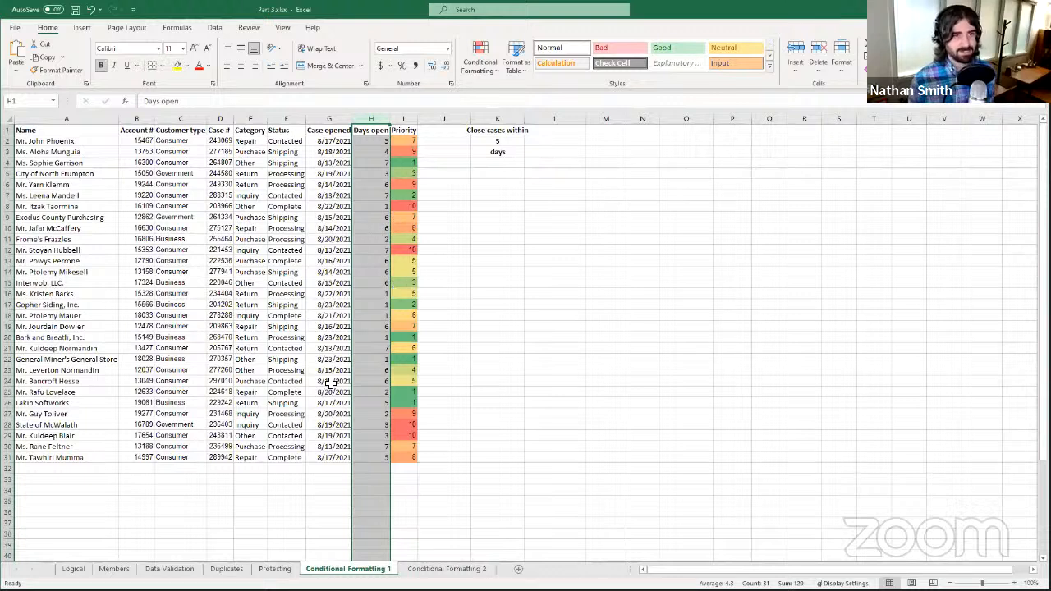
pyautogui.click(502, 145)
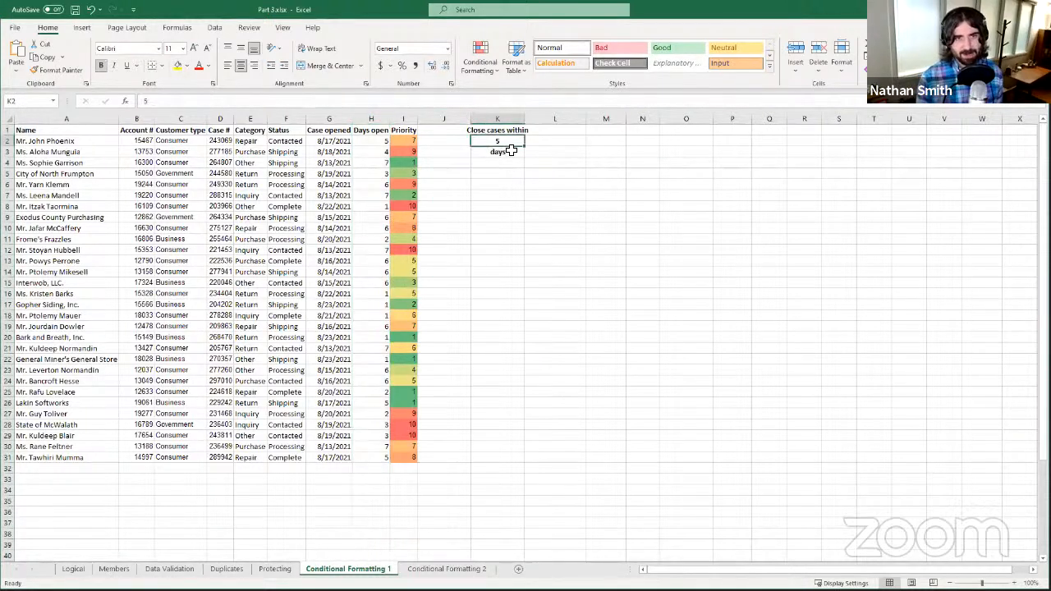
pyautogui.moveTo(491, 131); pyautogui.dragTo(492, 159)
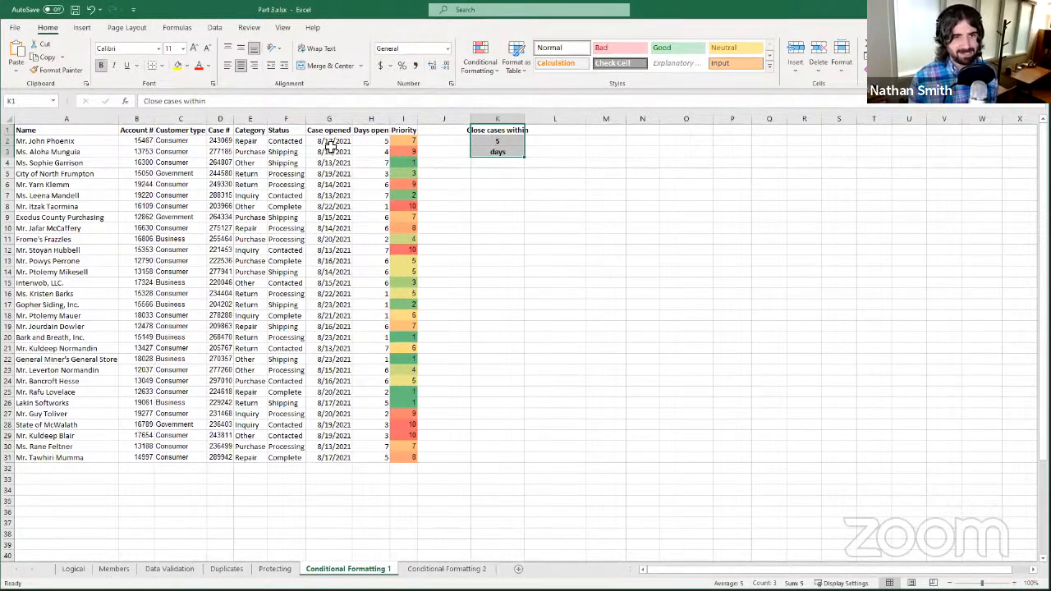
pyautogui.click(370, 119)
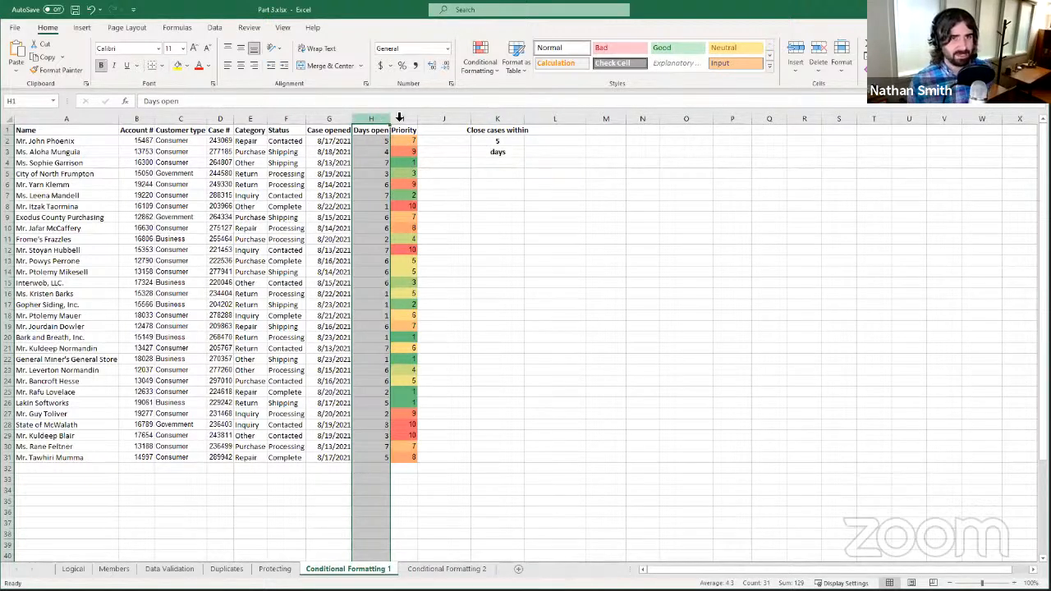
# - Highlight Days open values greater than $K$2 with Light Red Fill and Dark Red Text
pyautogui.click(476, 69)
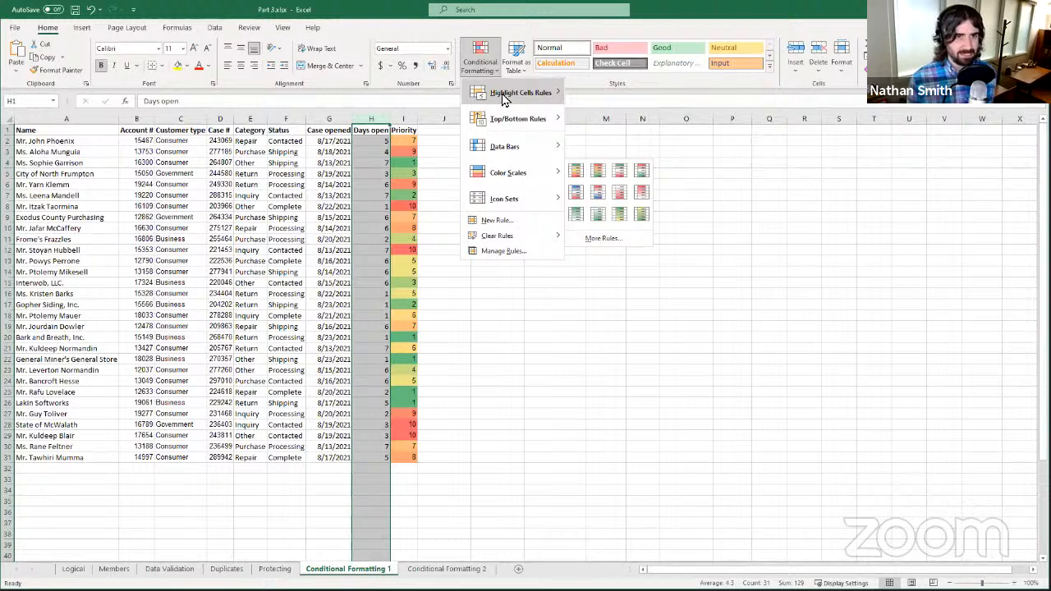
pyautogui.moveTo(503, 97)
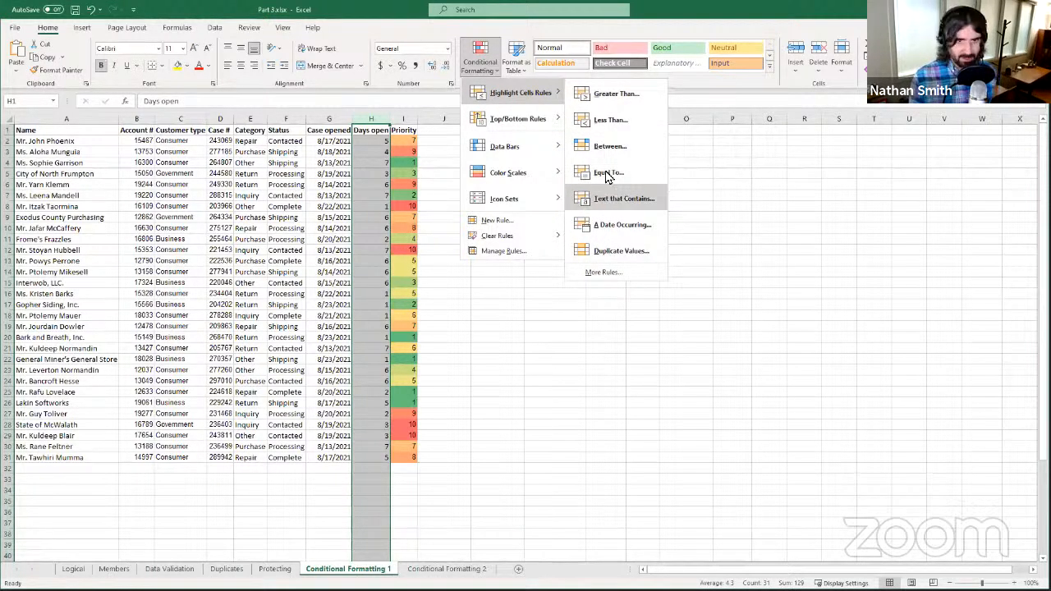
pyautogui.click(597, 95)
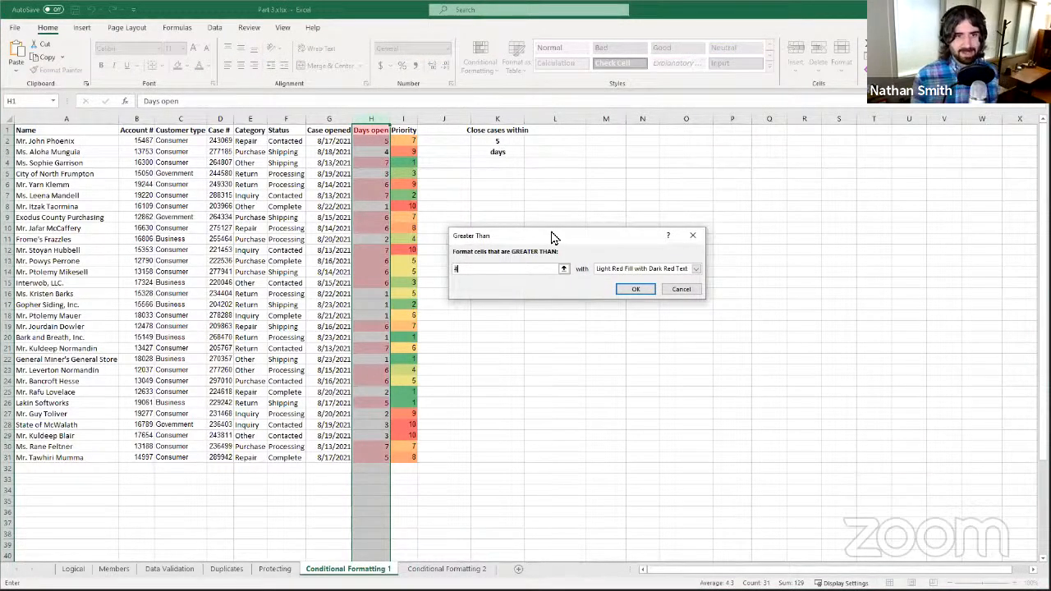
pyautogui.moveTo(551, 236); pyautogui.dragTo(581, 204)
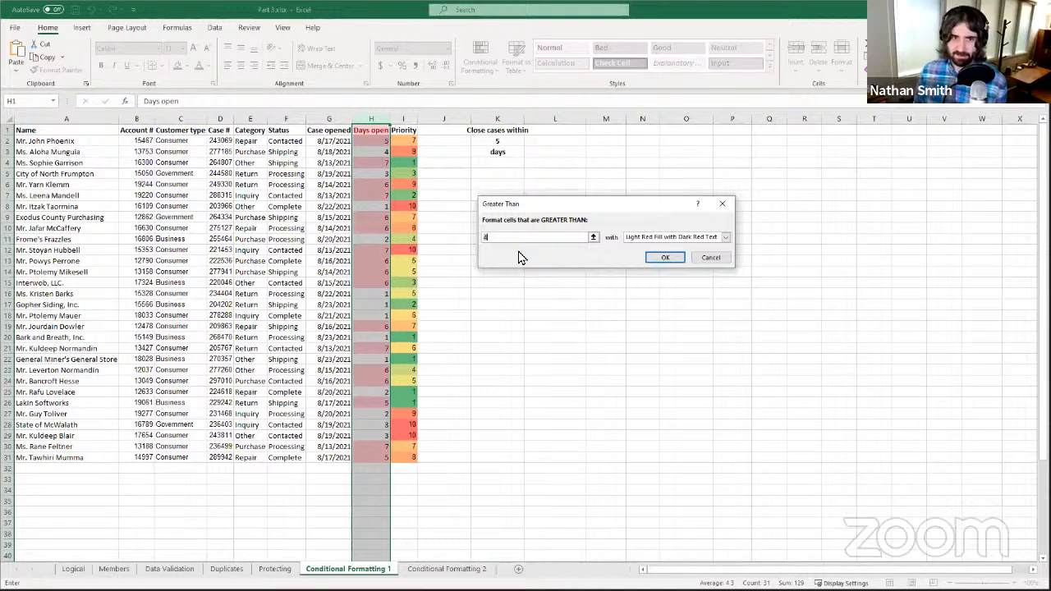
pyautogui.click(592, 238)
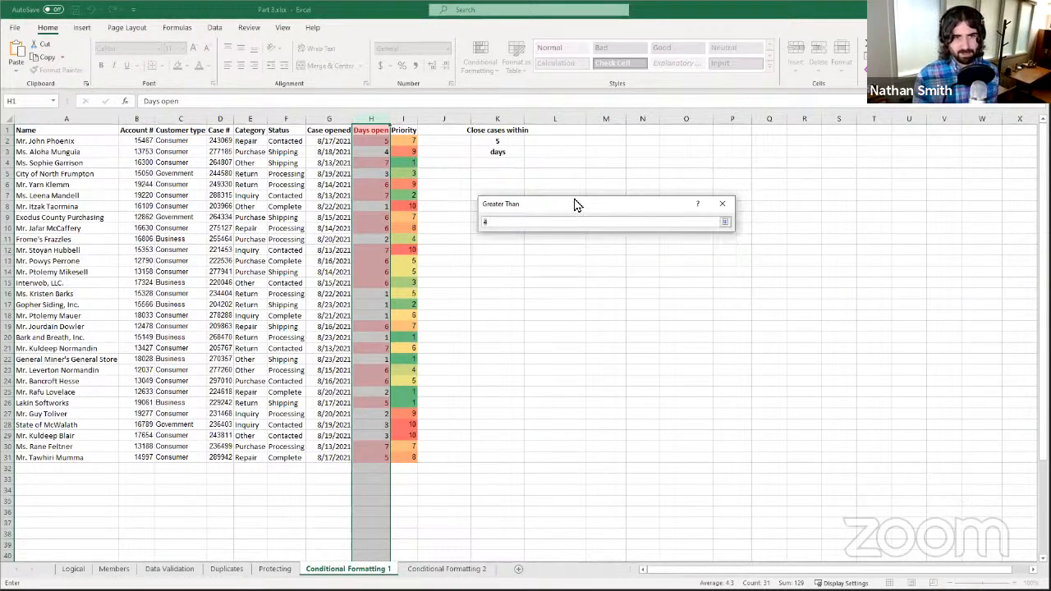
pyautogui.click(505, 143)
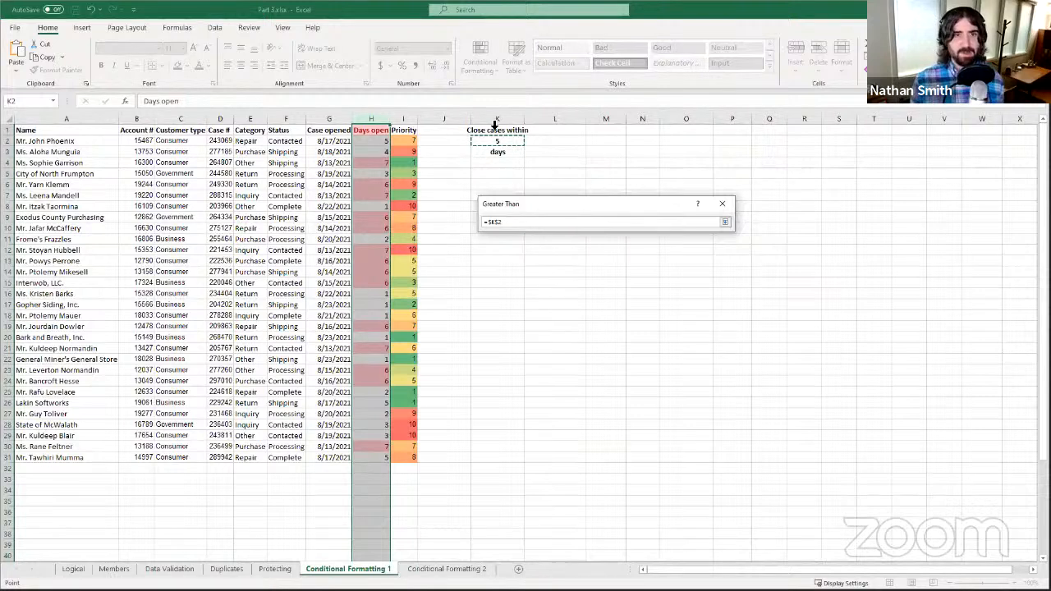
pyautogui.click(725, 222)
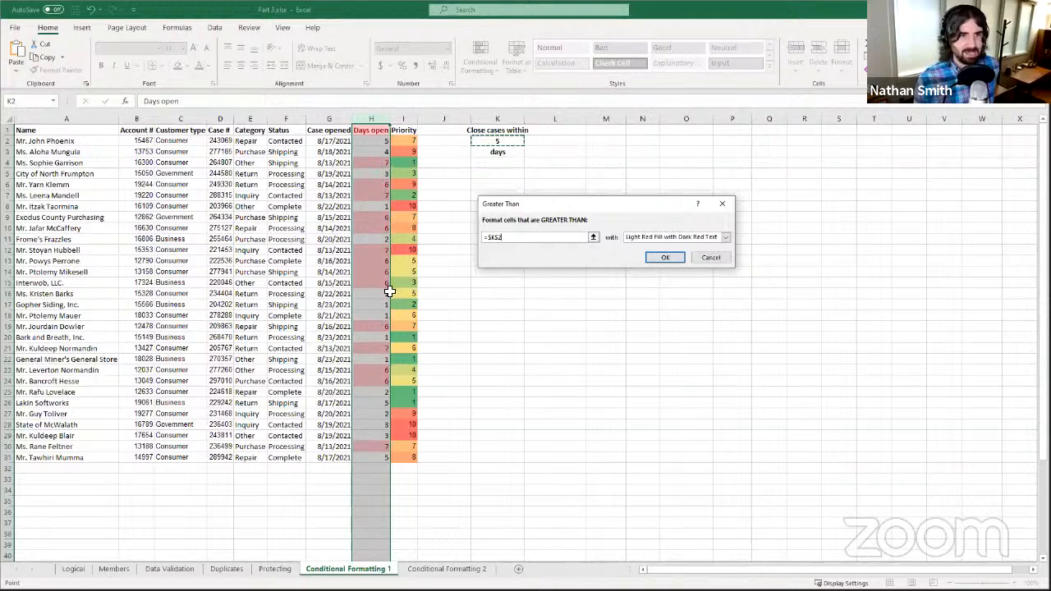
pyautogui.click(682, 260)
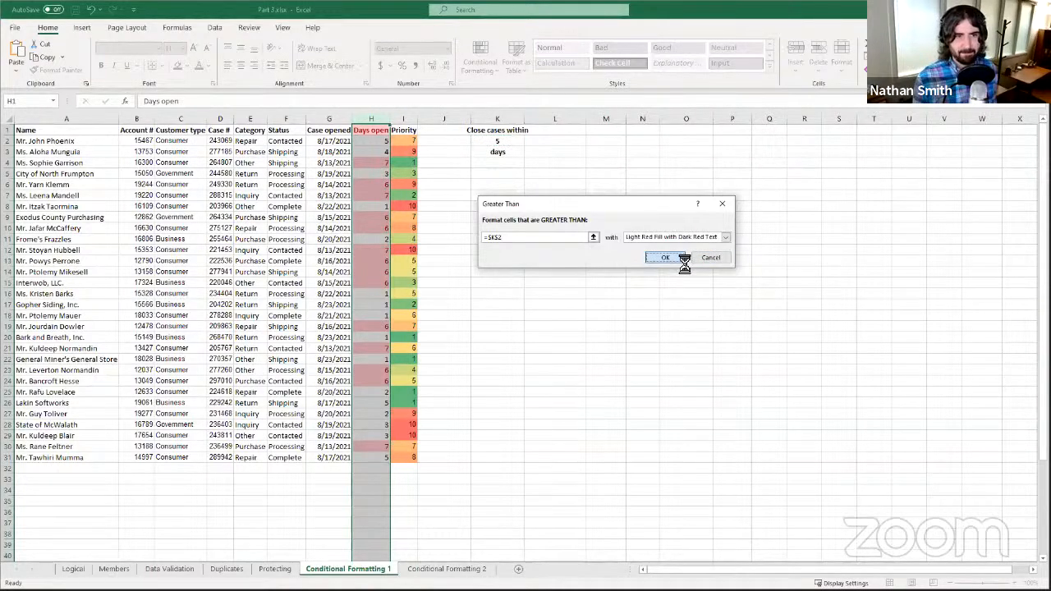
pyautogui.moveTo(541, 270); pyautogui.dragTo(518, 270)
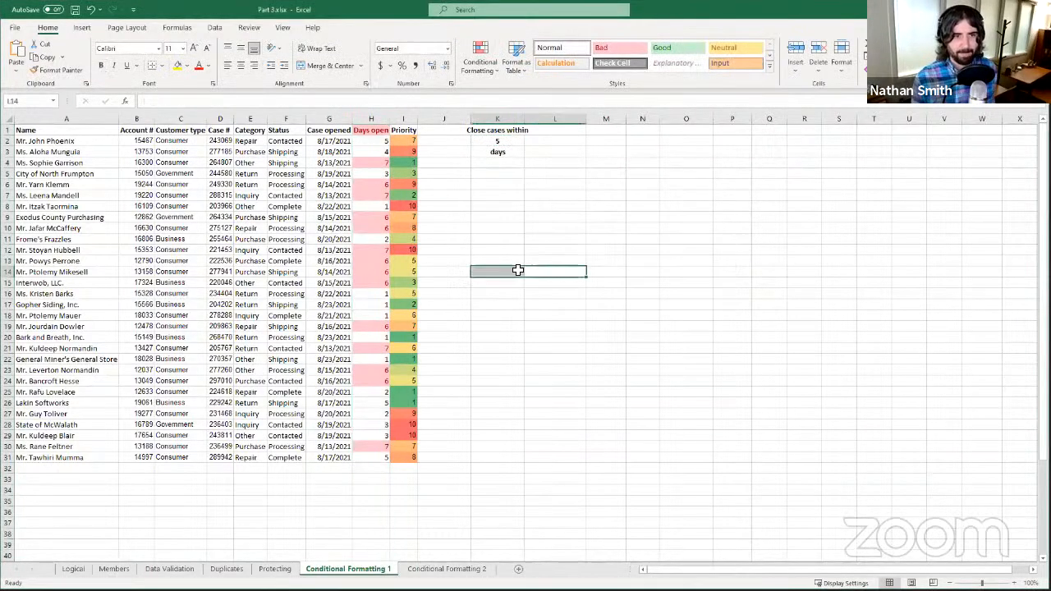
pyautogui.click(369, 140)
pyautogui.click(369, 151)
pyautogui.click(367, 174)
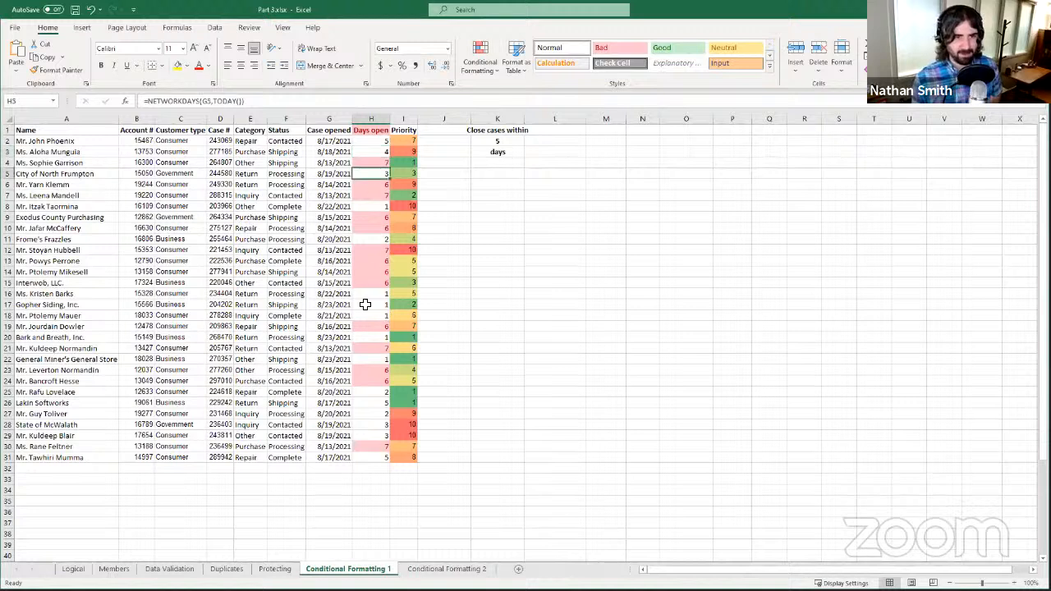
pyautogui.click(369, 315)
pyautogui.click(366, 286)
pyautogui.click(365, 292)
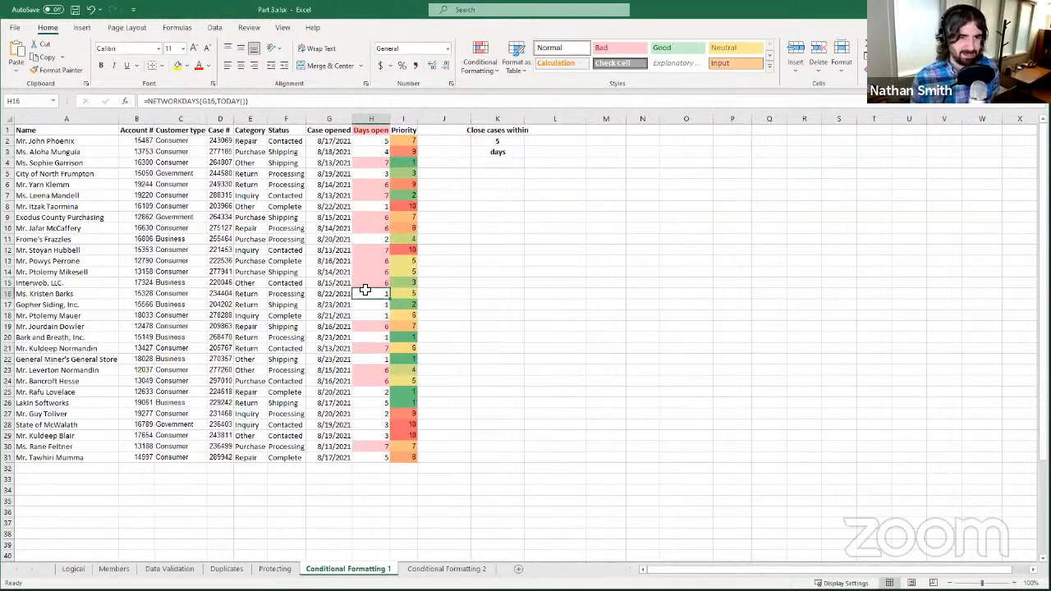
pyautogui.click(380, 198)
pyautogui.click(376, 186)
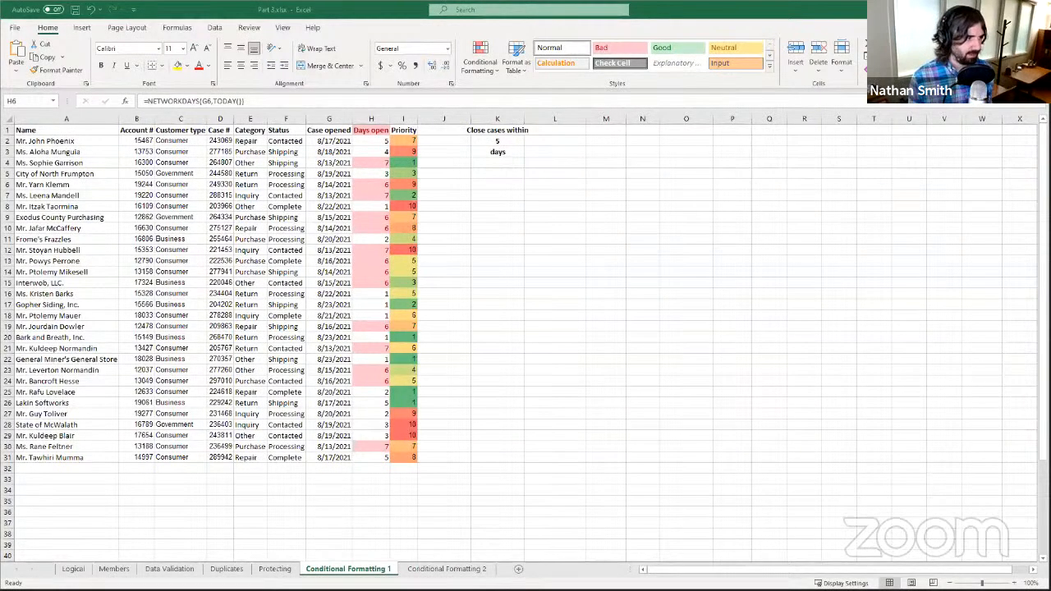
pyautogui.click(176, 149)
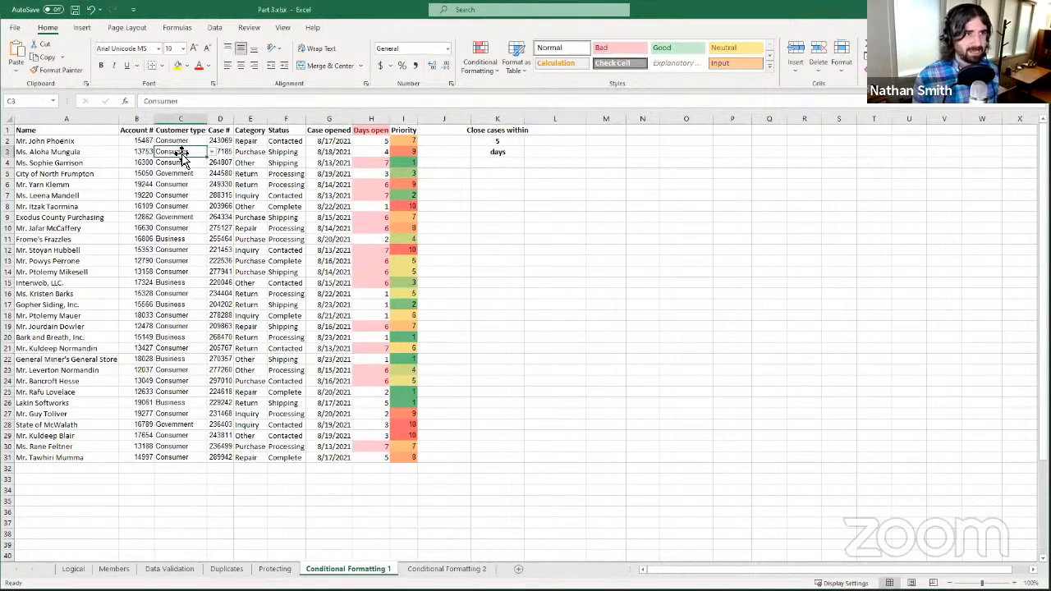
pyautogui.click(181, 140)
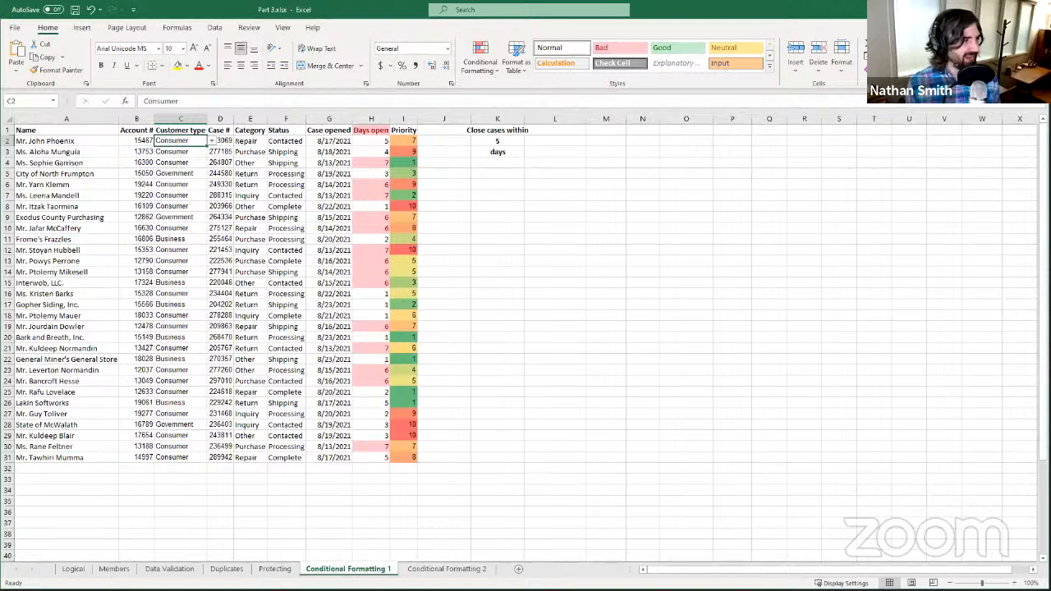
# - Select columns A through H covering the whole case table
pyautogui.click(37, 117)
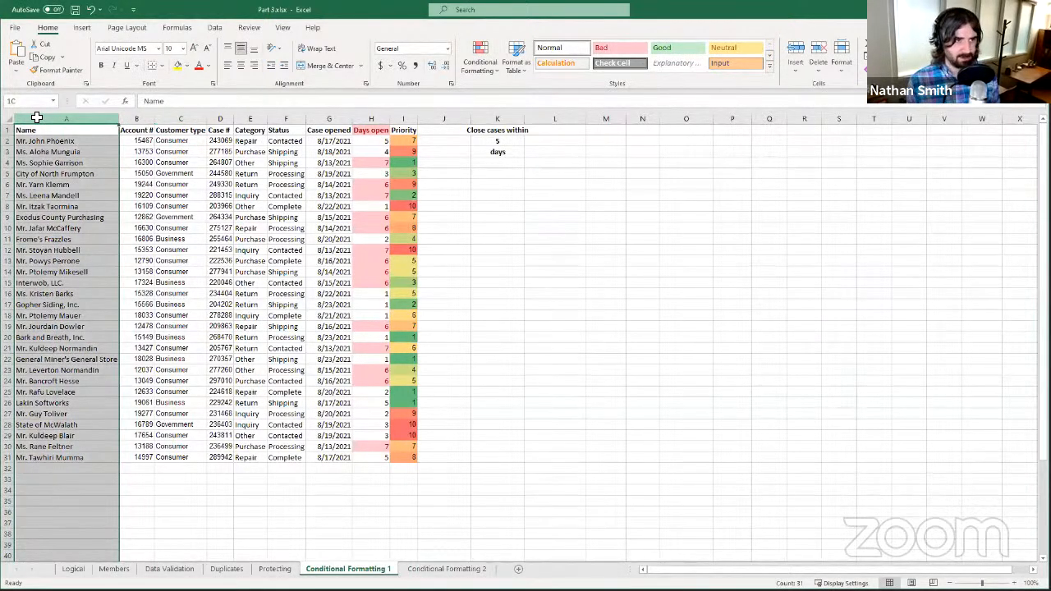
pyautogui.moveTo(127, 130); pyautogui.dragTo(304, 161)
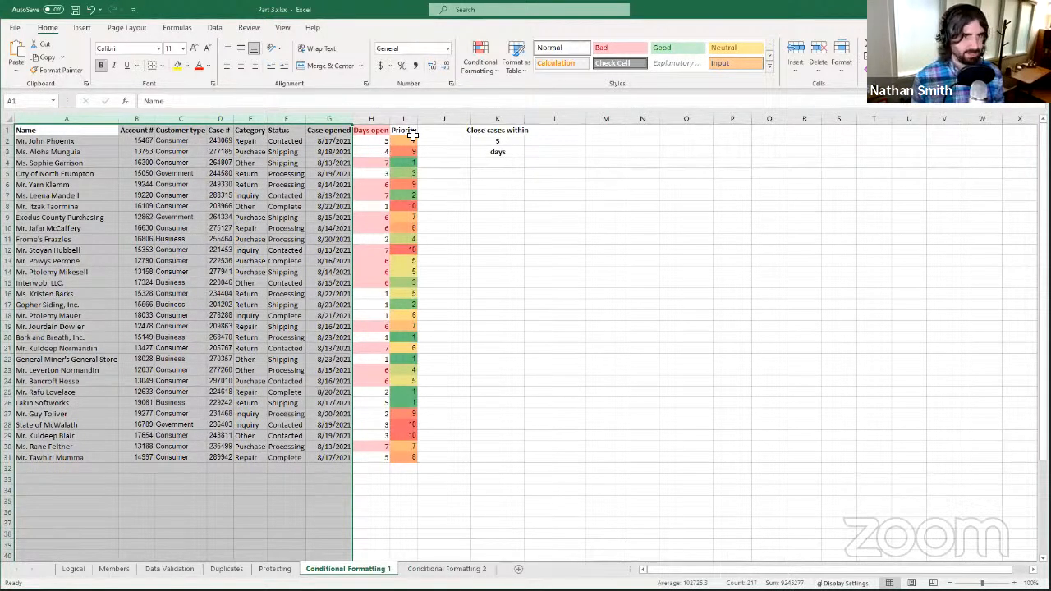
pyautogui.click(41, 113)
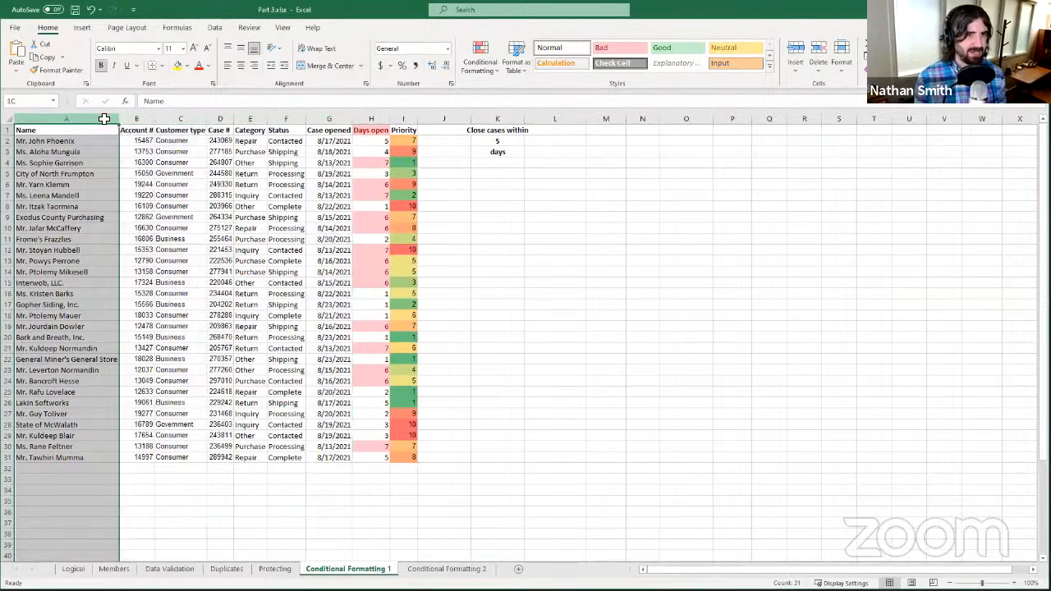
pyautogui.keyDown('shift'); pyautogui.click(374, 119); pyautogui.keyUp('shift')
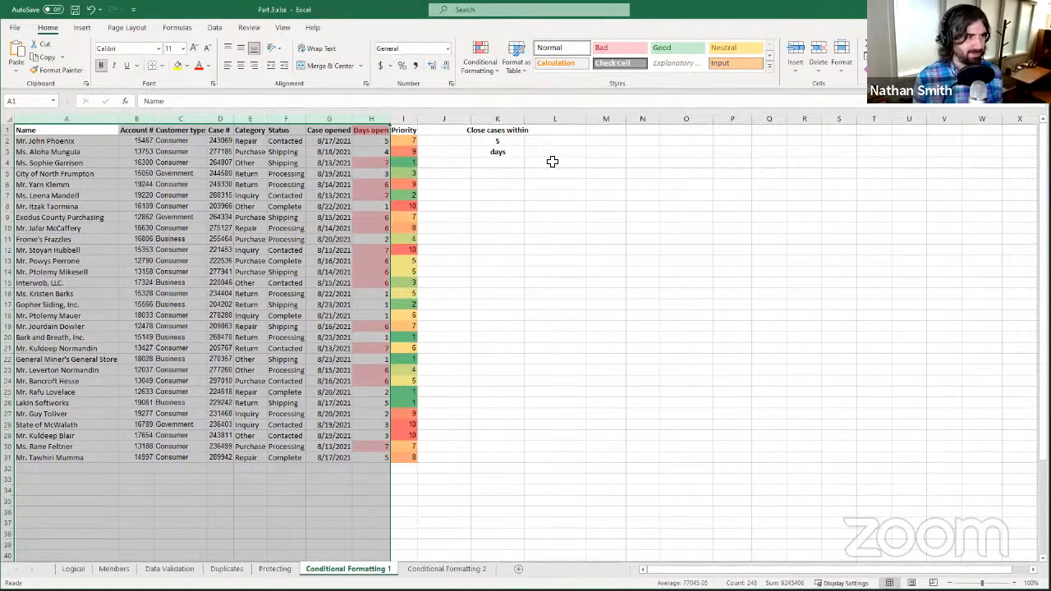
# - Open the Conditional Formatting Rules Manager and start a New Rule for columns A–H
pyautogui.click(486, 65)
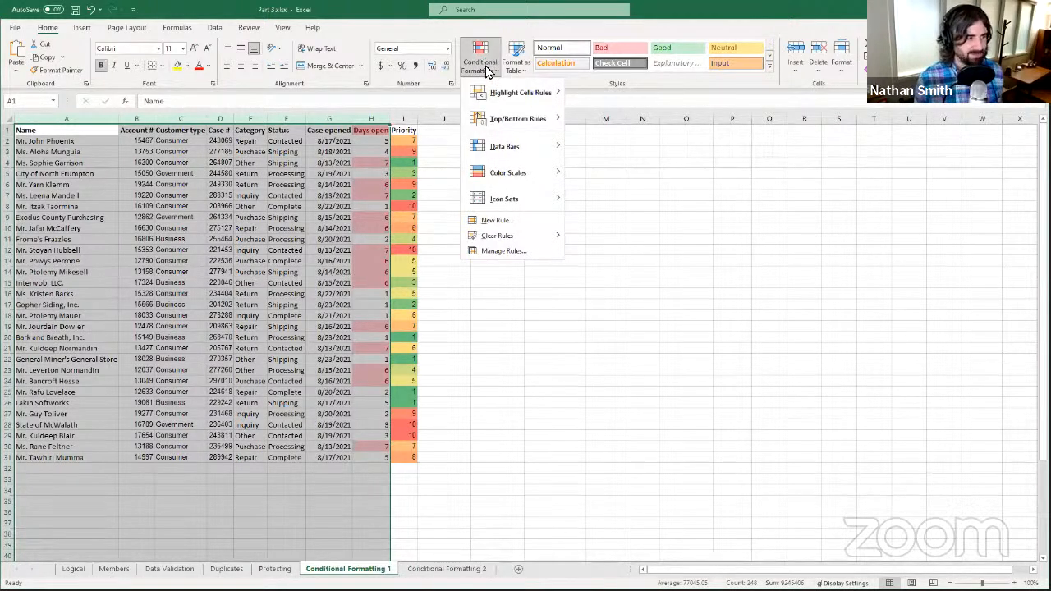
pyautogui.click(508, 254)
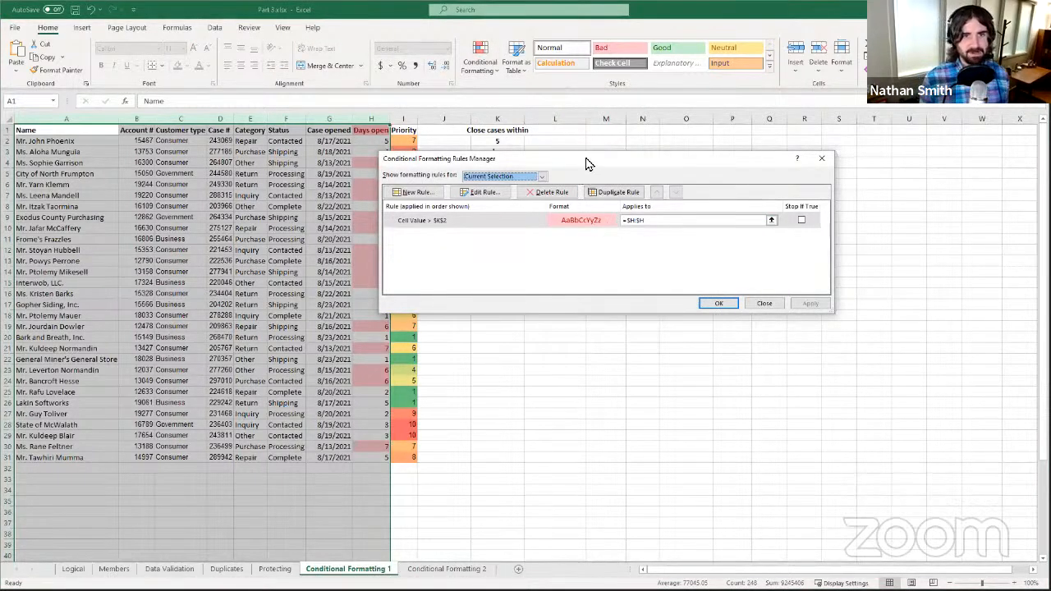
pyautogui.moveTo(585, 164); pyautogui.dragTo(664, 203)
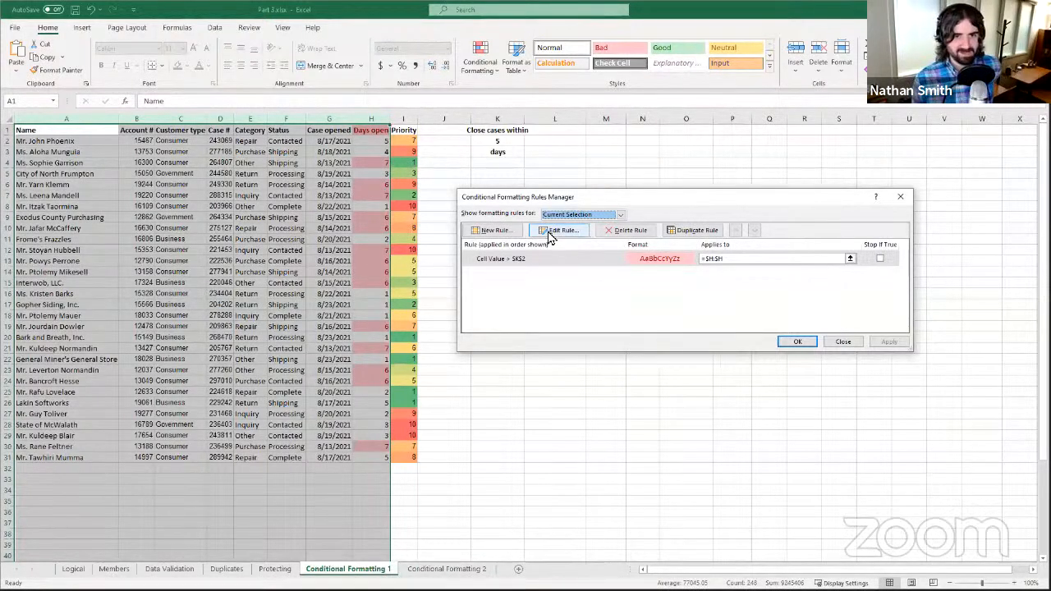
pyautogui.click(507, 233)
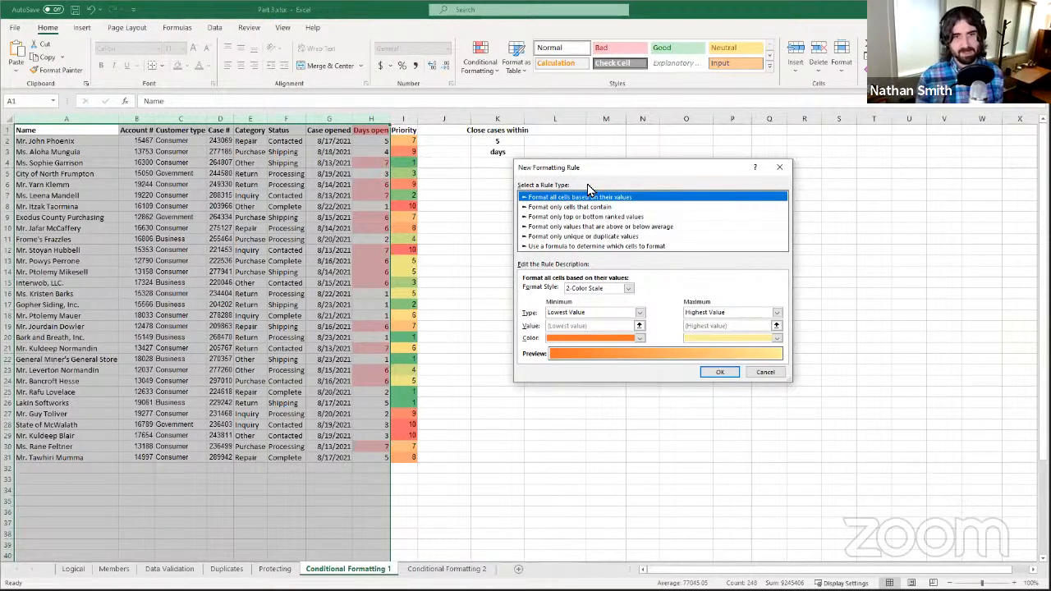
# - Make the rule formula-based and enter =IF($C1='Consumer, which triggers a formula warning
pyautogui.click(525, 246)
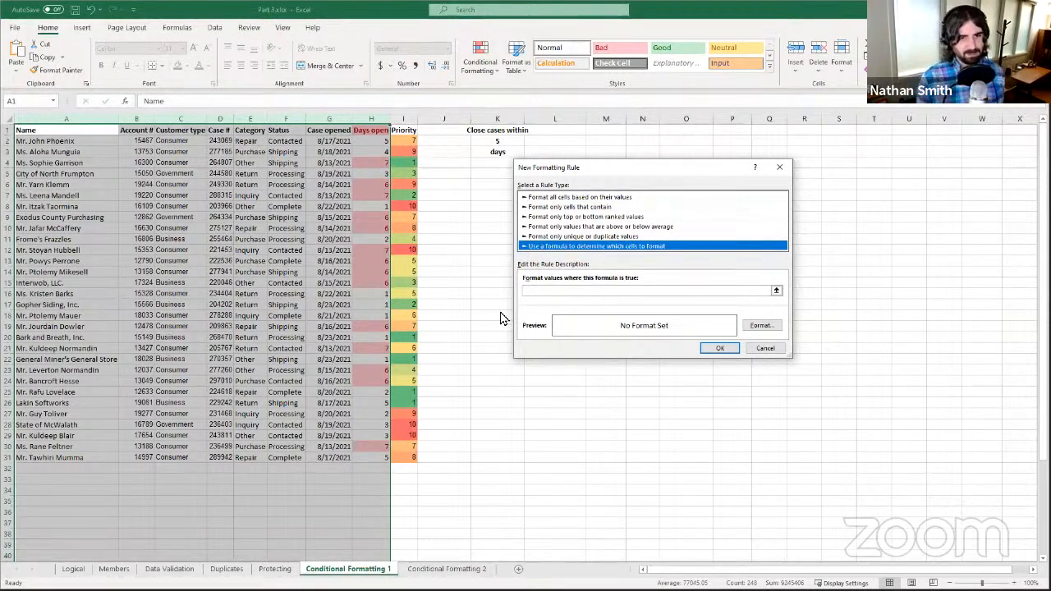
pyautogui.click(557, 291)
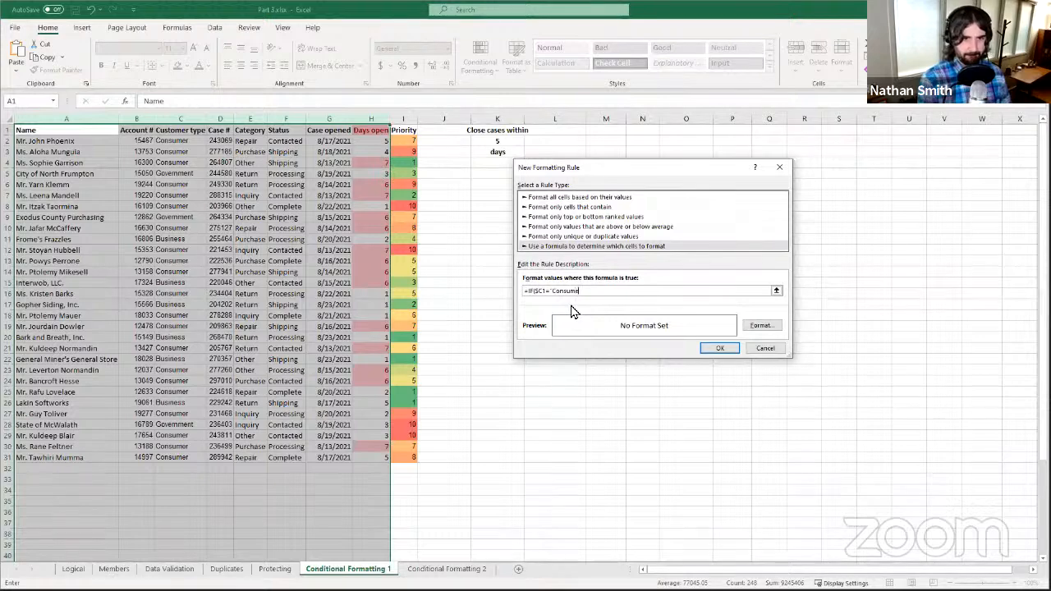
pyautogui.press('Return')
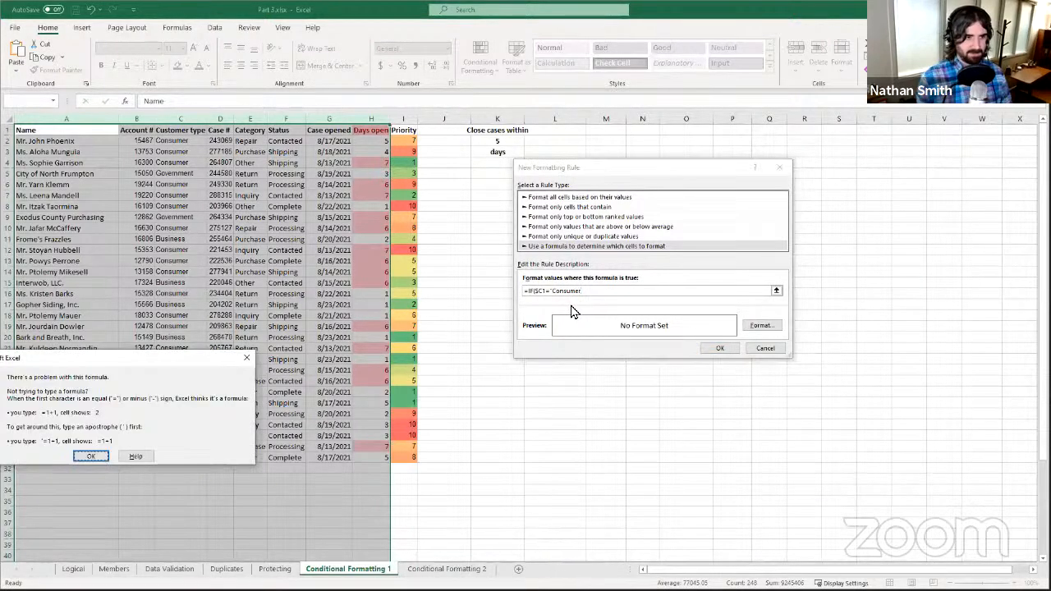
# - Dismiss the error and complete the formula as =IF($C1='Consumer',TRUE,FALSE)
pyautogui.click(88, 455)
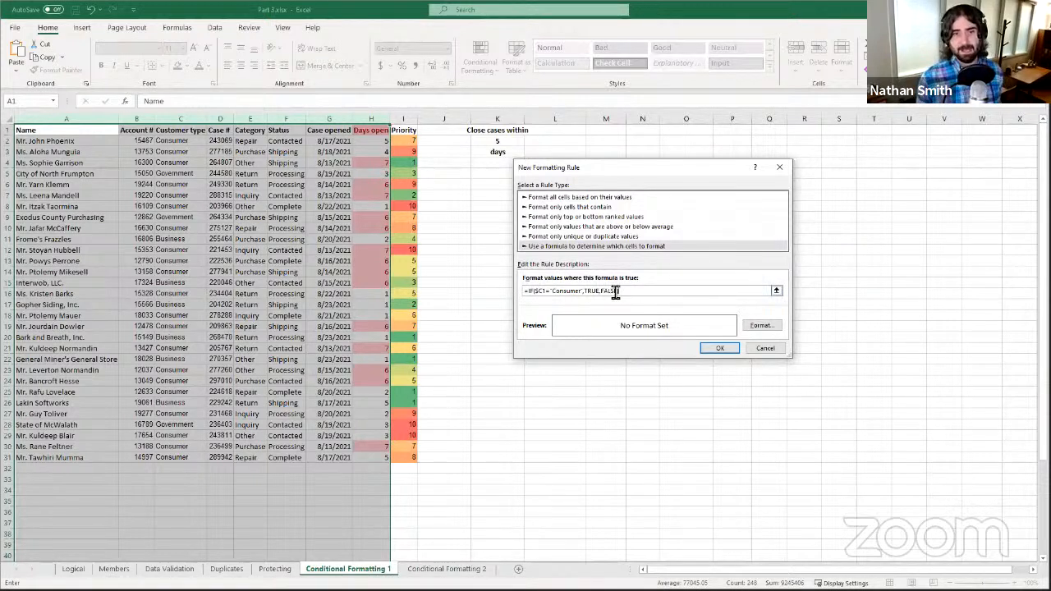
# - Give the Consumer rule a light green fill and add it to the =$A:$H rules
pyautogui.click(768, 325)
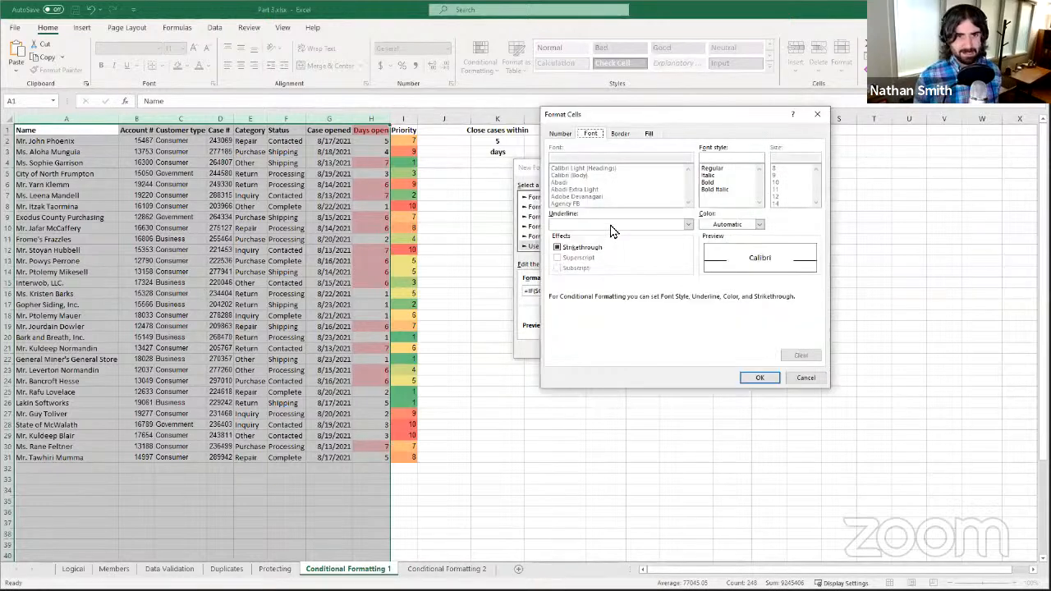
pyautogui.click(650, 136)
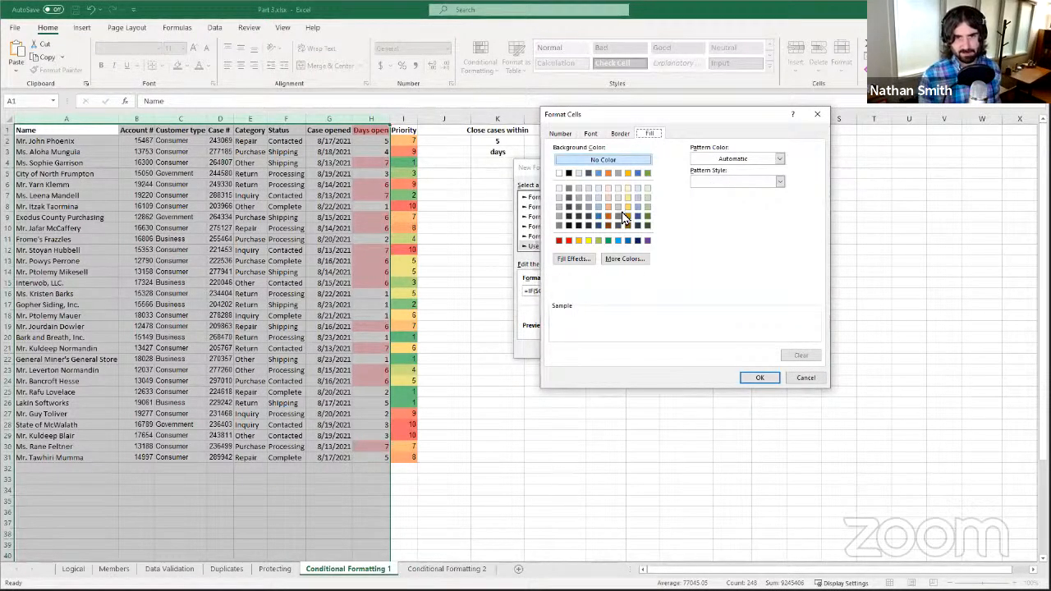
pyautogui.click(646, 189)
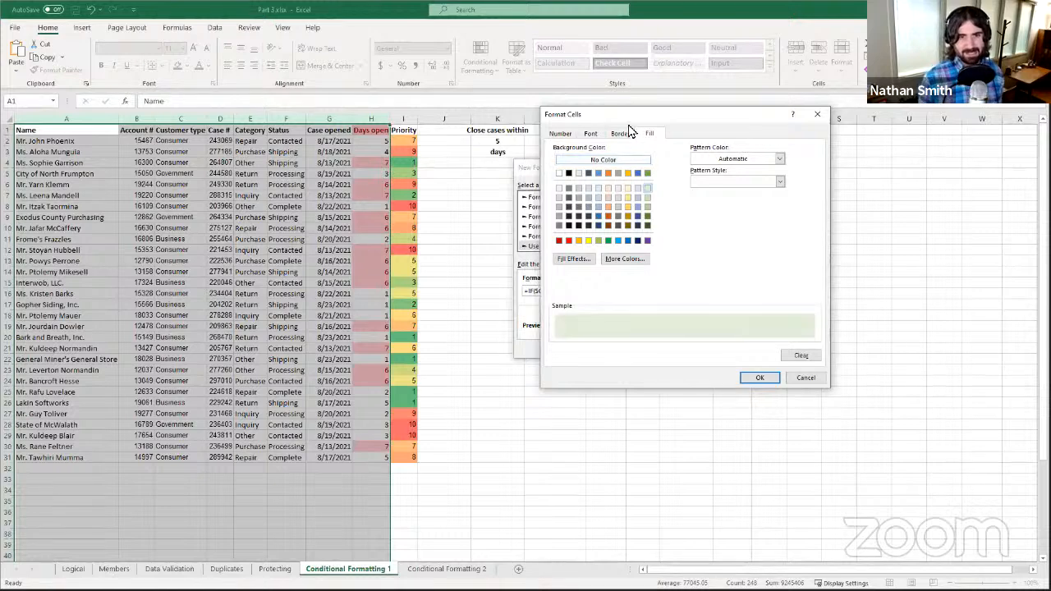
pyautogui.click(759, 379)
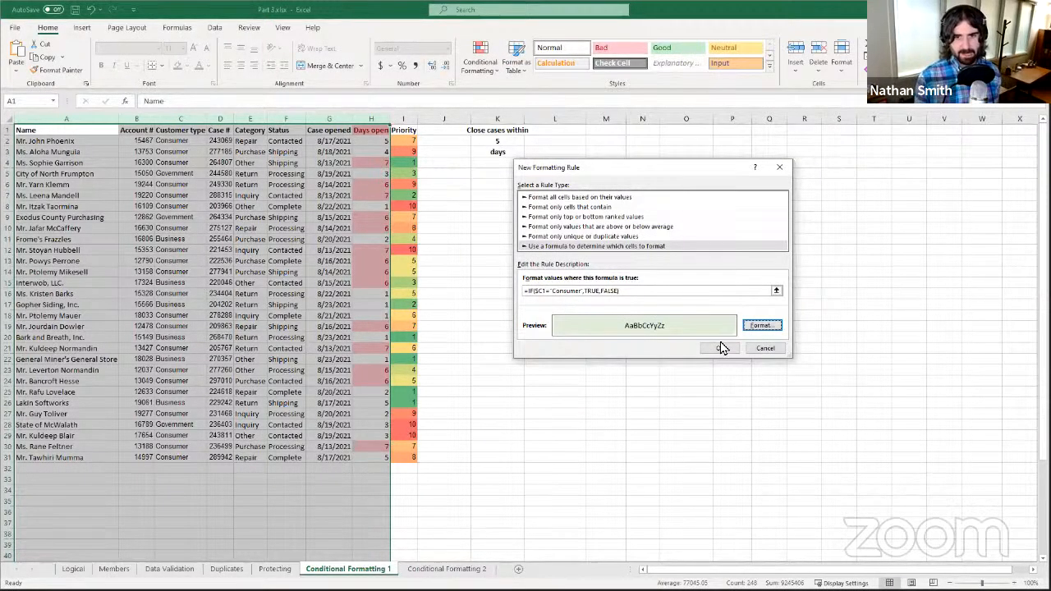
pyautogui.click(720, 349)
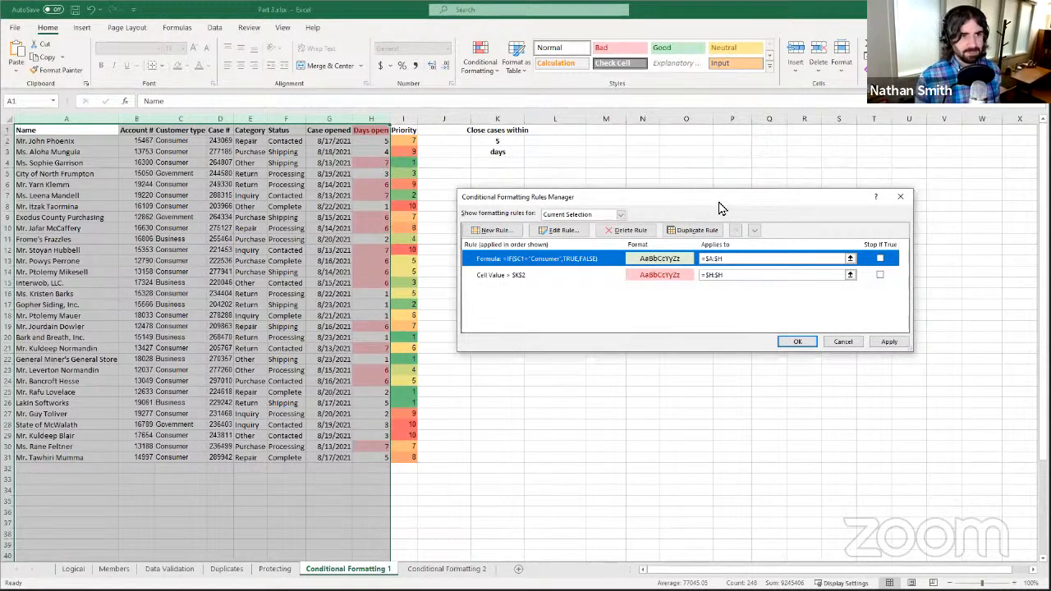
pyautogui.moveTo(718, 202); pyautogui.dragTo(694, 154)
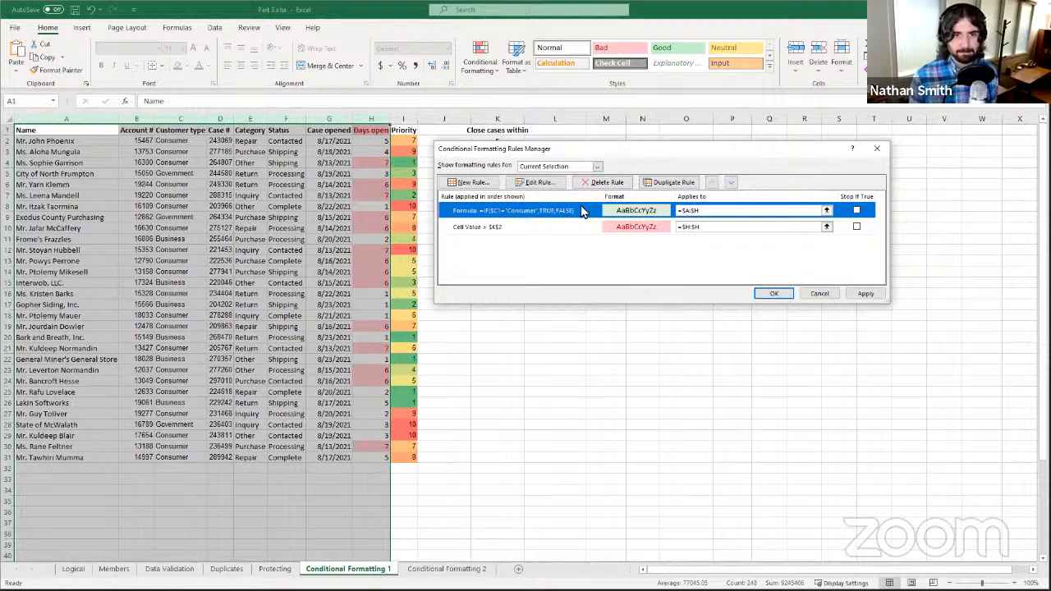
# - Move the Cell Value > $K$2 rule to the top and enable Stop If True for it
pyautogui.click(511, 231)
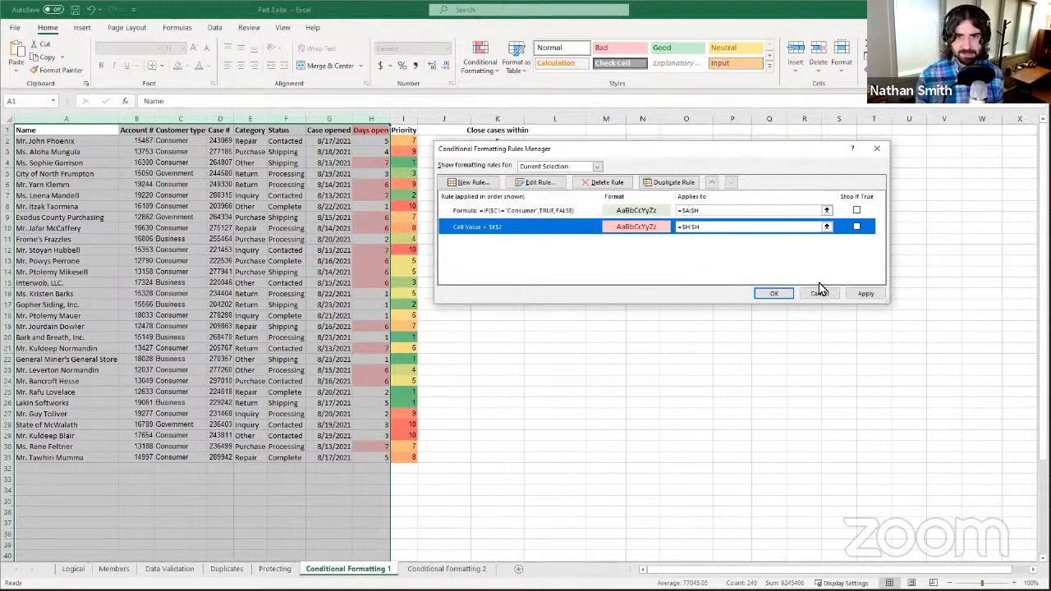
pyautogui.click(709, 182)
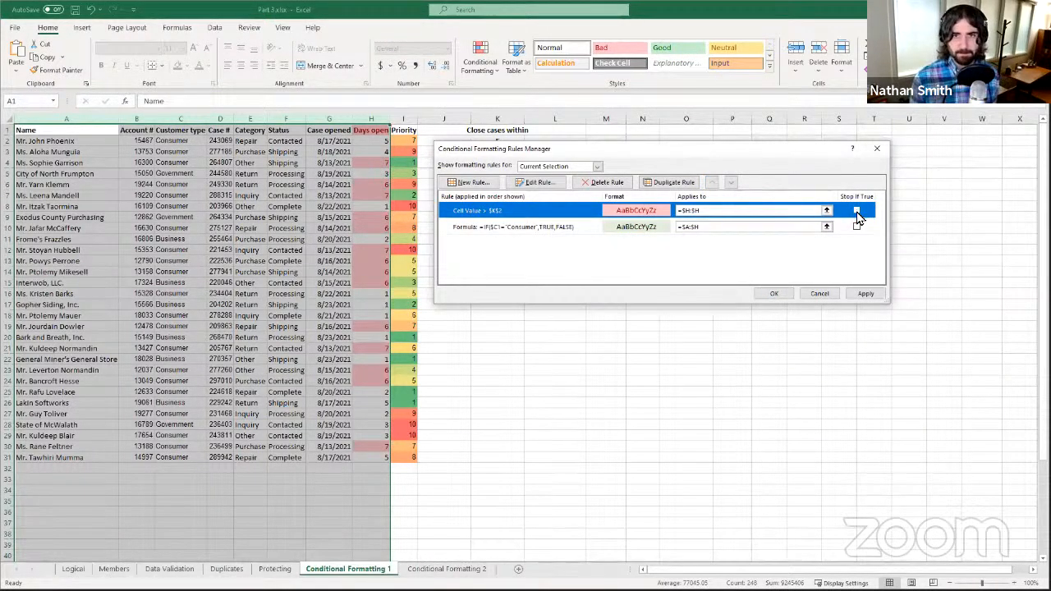
pyautogui.click(856, 211)
pyautogui.click(856, 211)
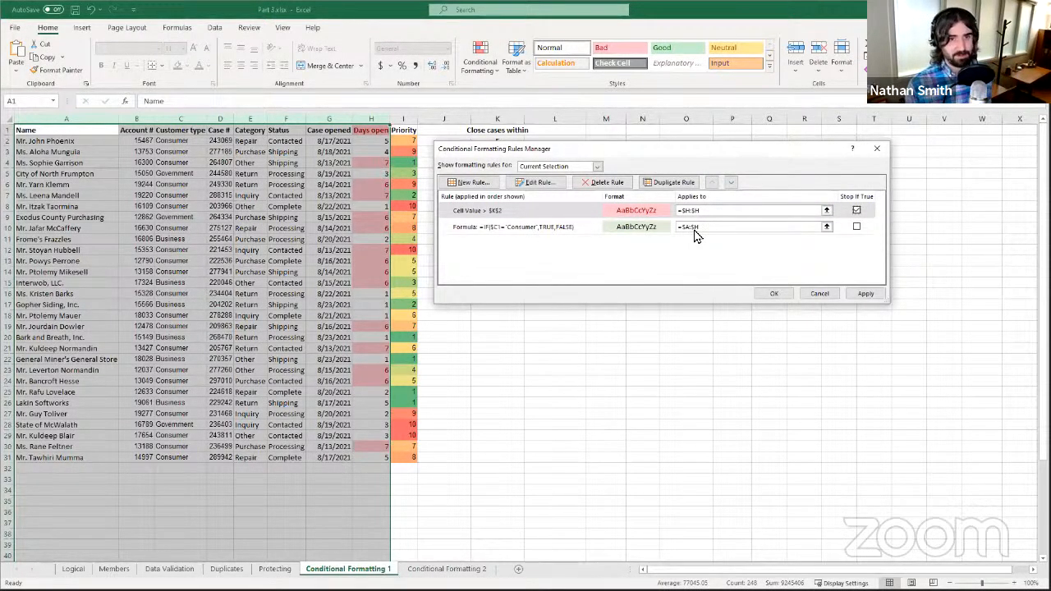
# - Apply the rules so Consumer rows turn green, then close the manager with OK
pyautogui.moveTo(640, 148); pyautogui.dragTo(594, 229)
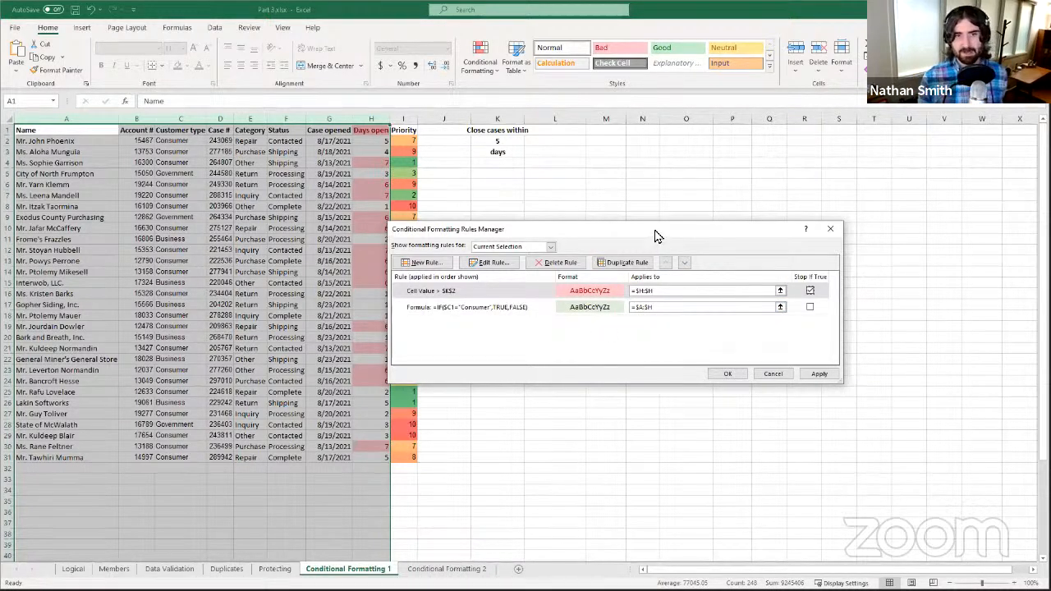
pyautogui.moveTo(655, 231); pyautogui.dragTo(673, 230)
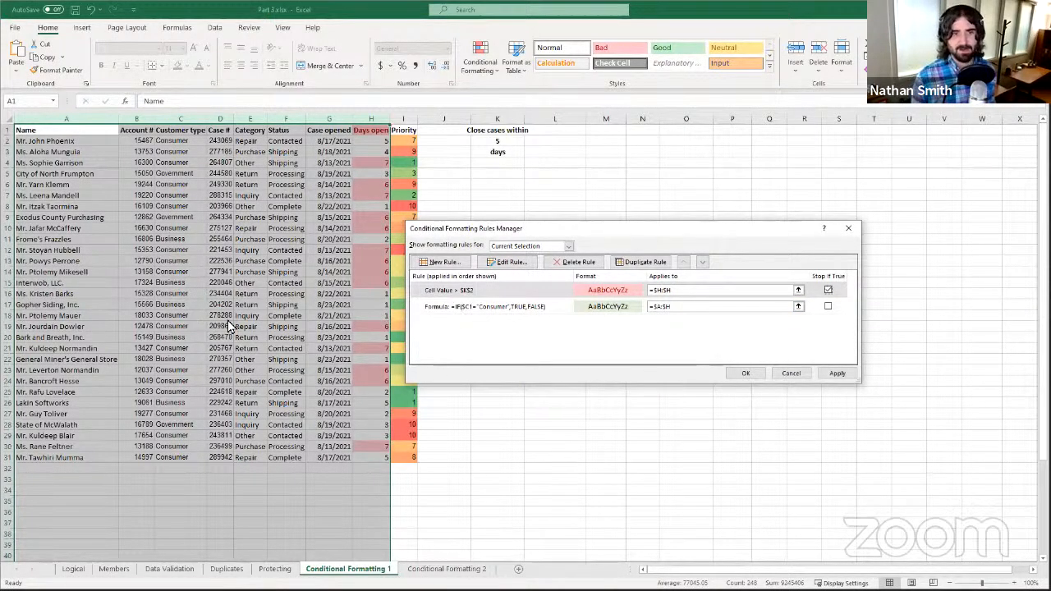
pyautogui.click(852, 376)
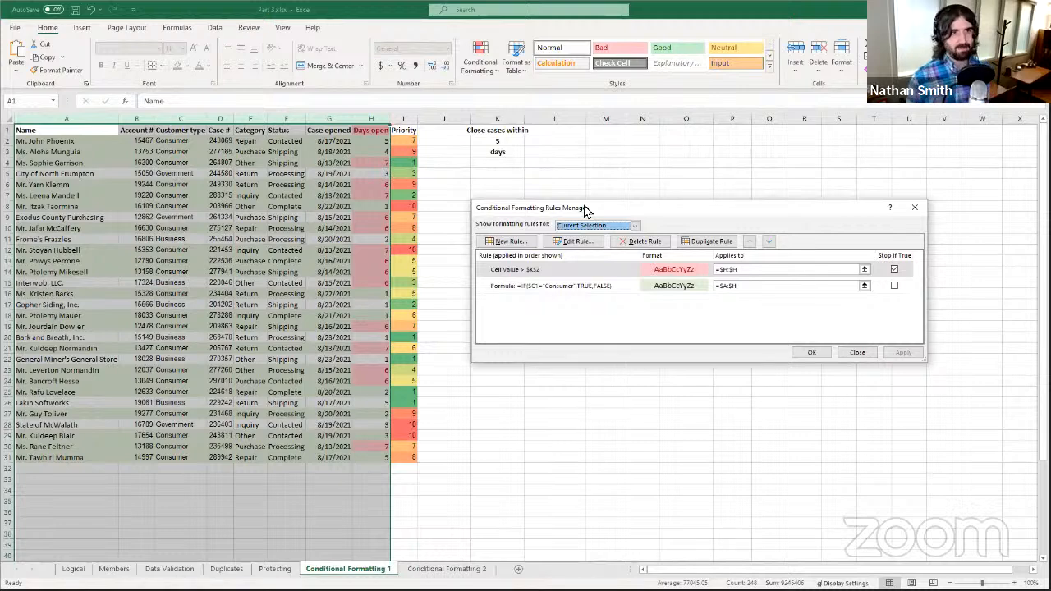
pyautogui.moveTo(585, 211); pyautogui.dragTo(469, 183)
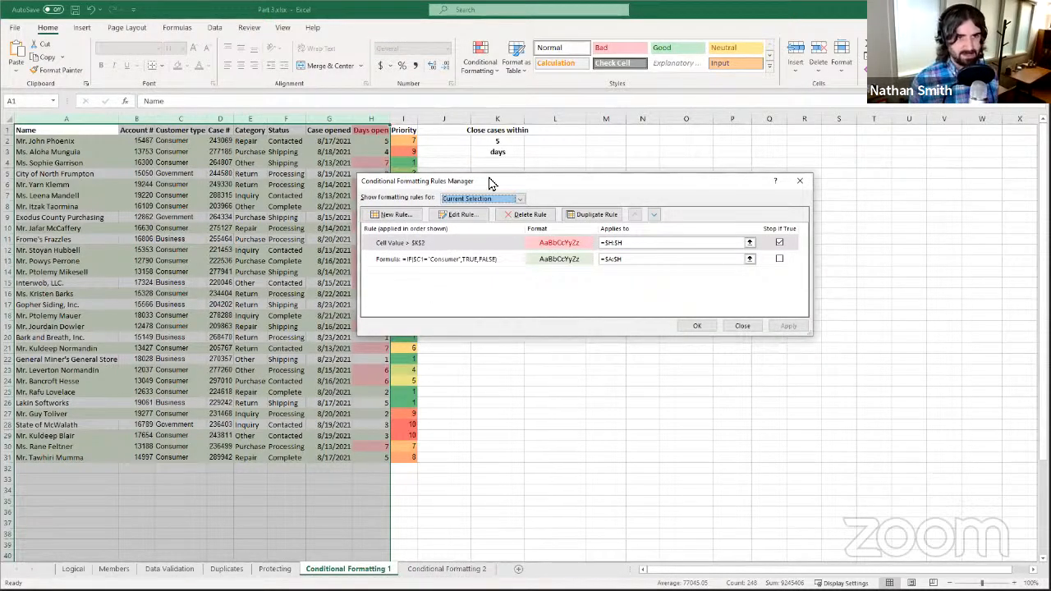
pyautogui.moveTo(481, 182); pyautogui.dragTo(494, 155)
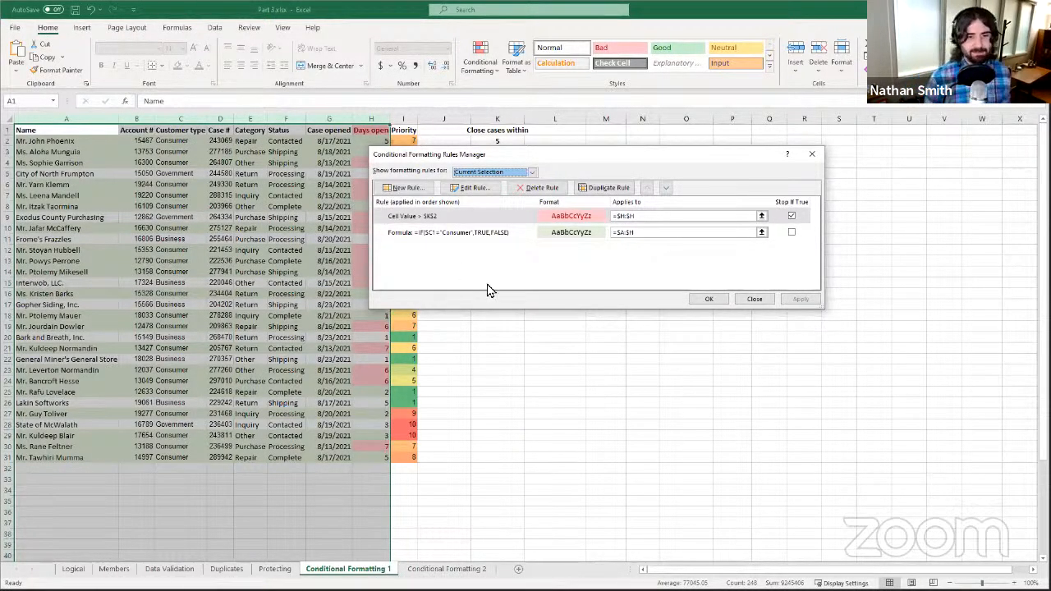
pyautogui.click(708, 298)
# - Go to the Conditional Formatting 2 sheet with the quarterly sales table
pyautogui.click(447, 569)
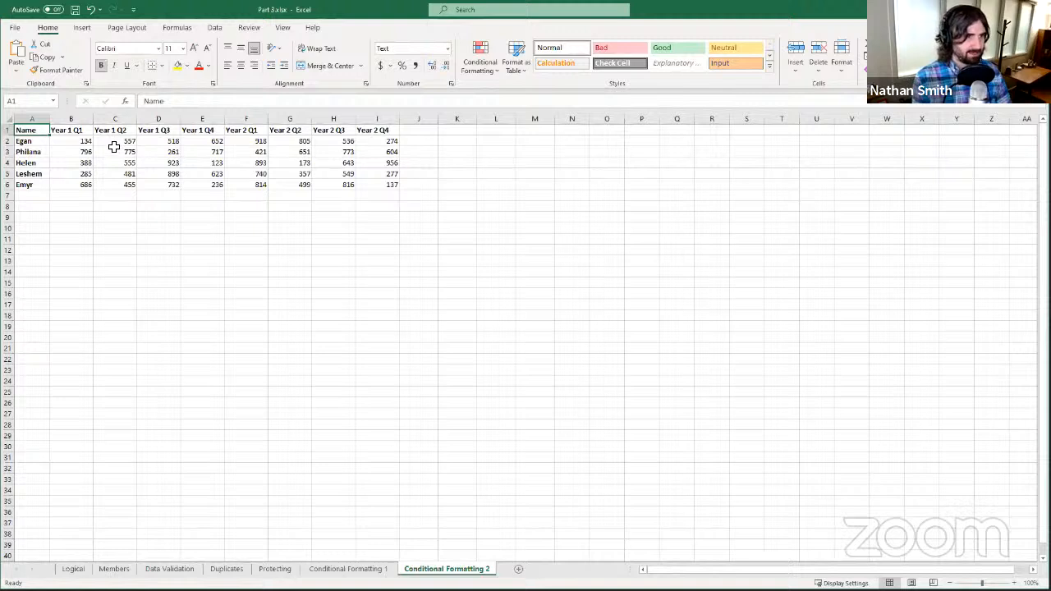
# - Select the whole of columns C through I, from Year 1 Q2 onward
pyautogui.moveTo(114, 143); pyautogui.dragTo(382, 189)
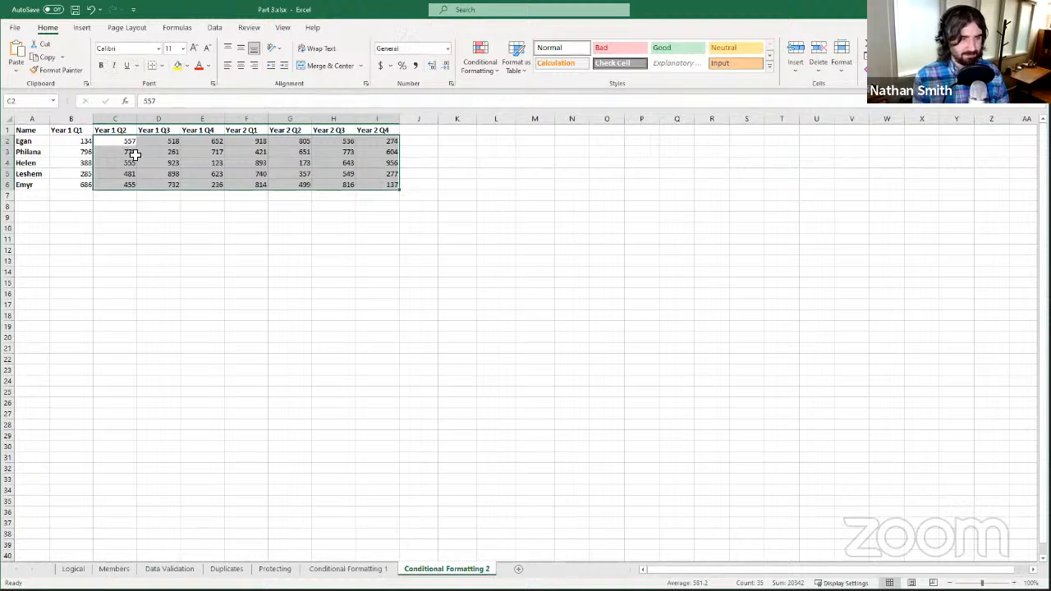
pyautogui.click(117, 120)
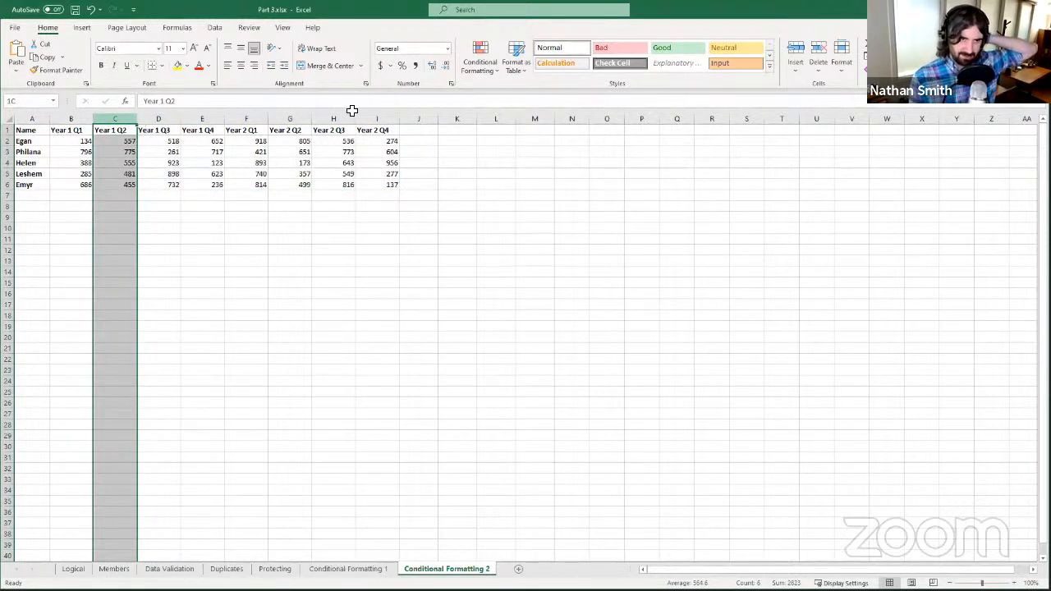
pyautogui.keyDown('shift'); pyautogui.click(378, 117); pyautogui.keyUp('shift')
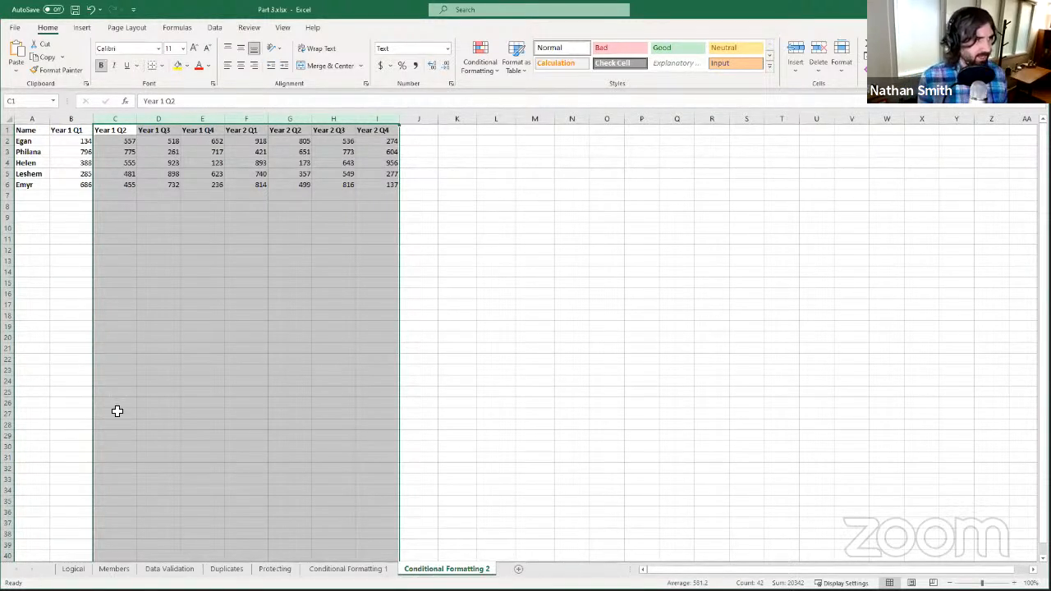
pyautogui.click(476, 66)
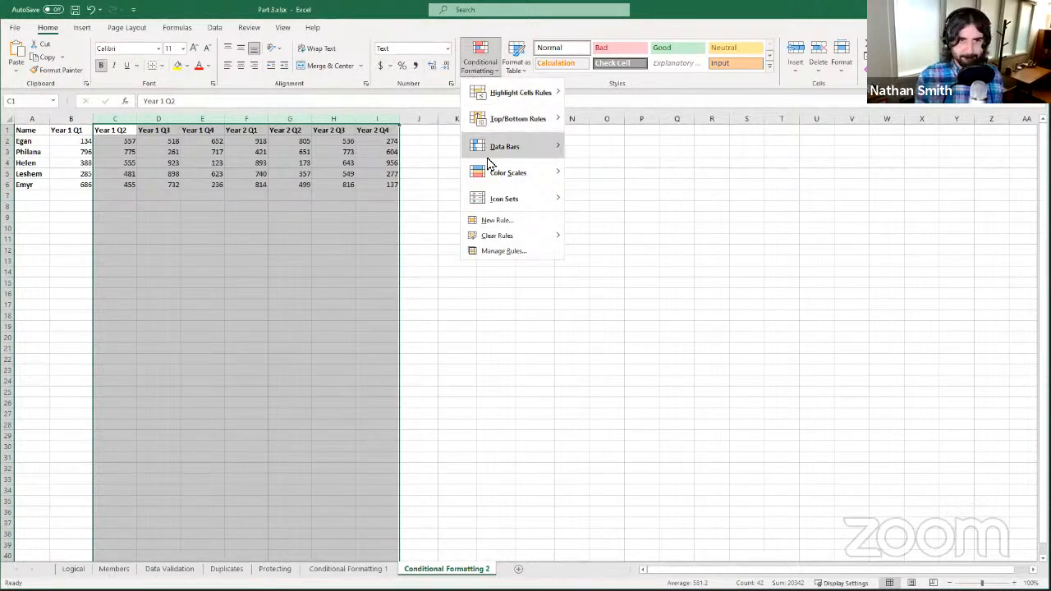
# - Create a new formula-based rule with the condition =IF(C1<B1,TRUE,FALSE)
pyautogui.click(526, 223)
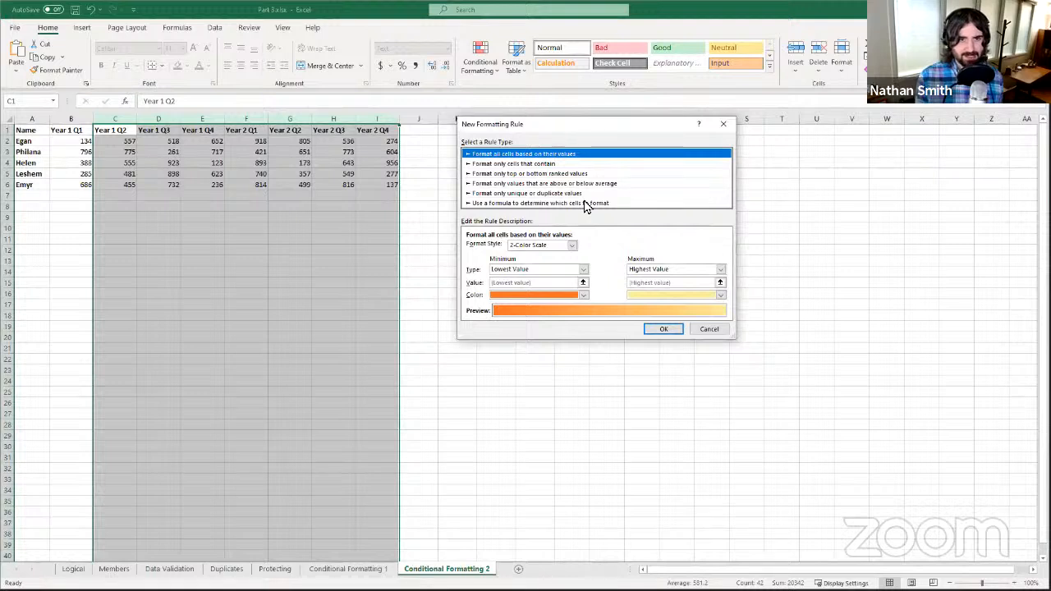
pyautogui.click(537, 213)
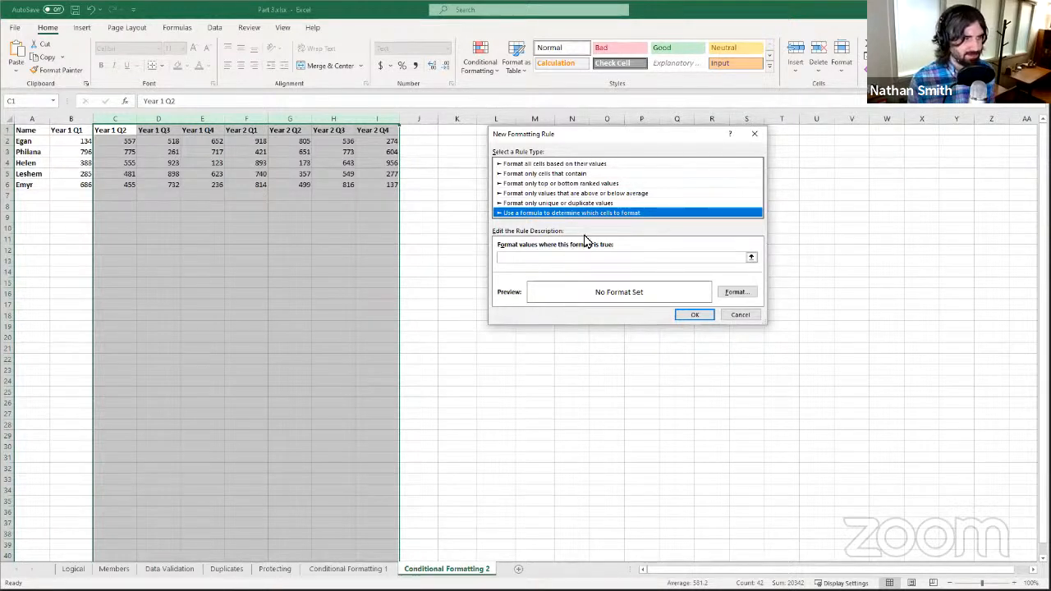
pyautogui.click(616, 258)
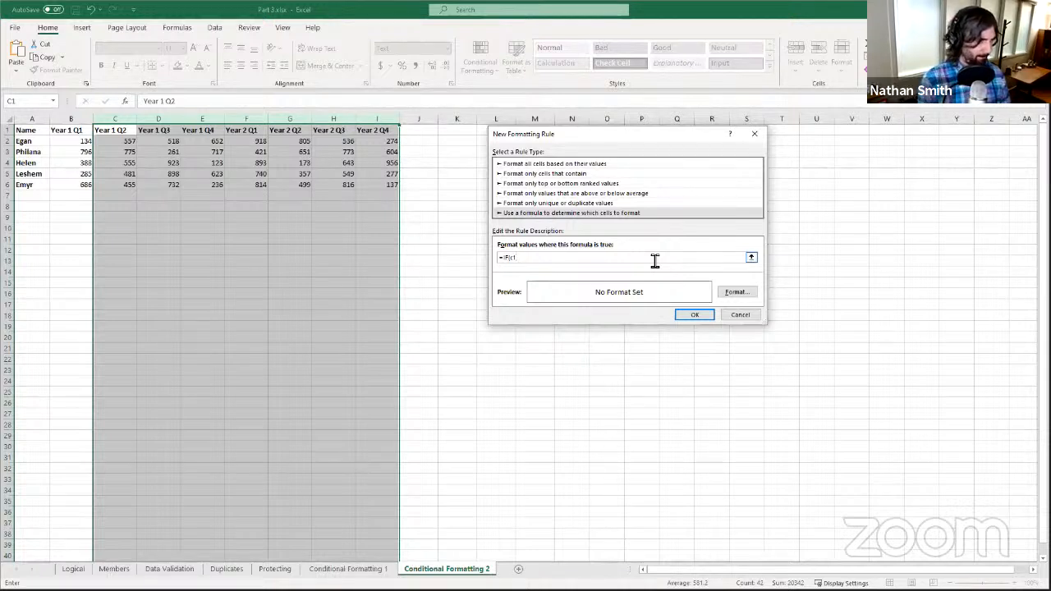
pyautogui.write('<')
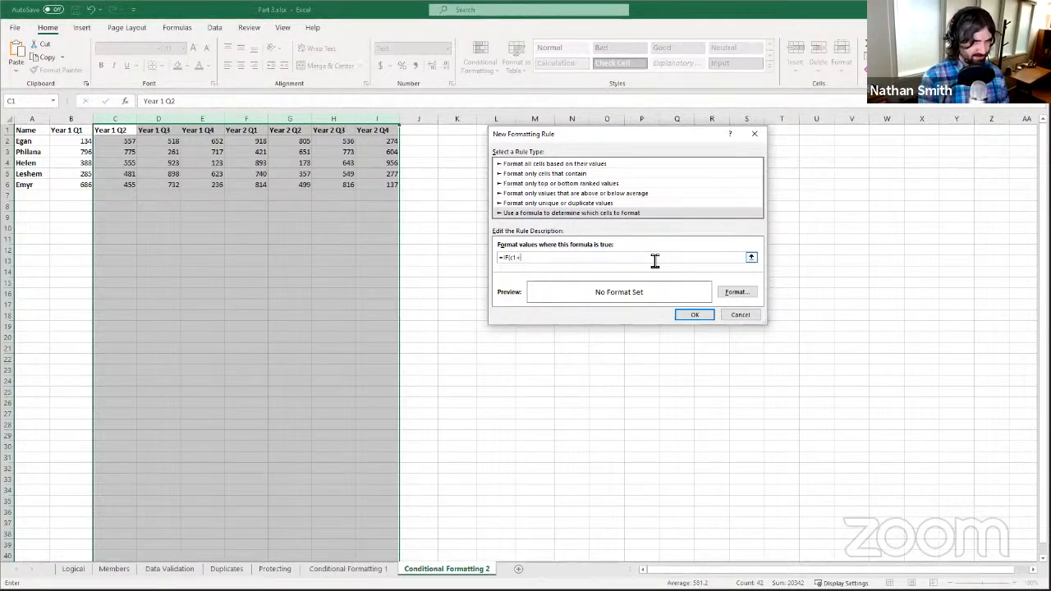
pyautogui.press('BackSpace')
pyautogui.press('BackSpace')
pyautogui.press('BackSpace')
pyautogui.press('BackSpace')
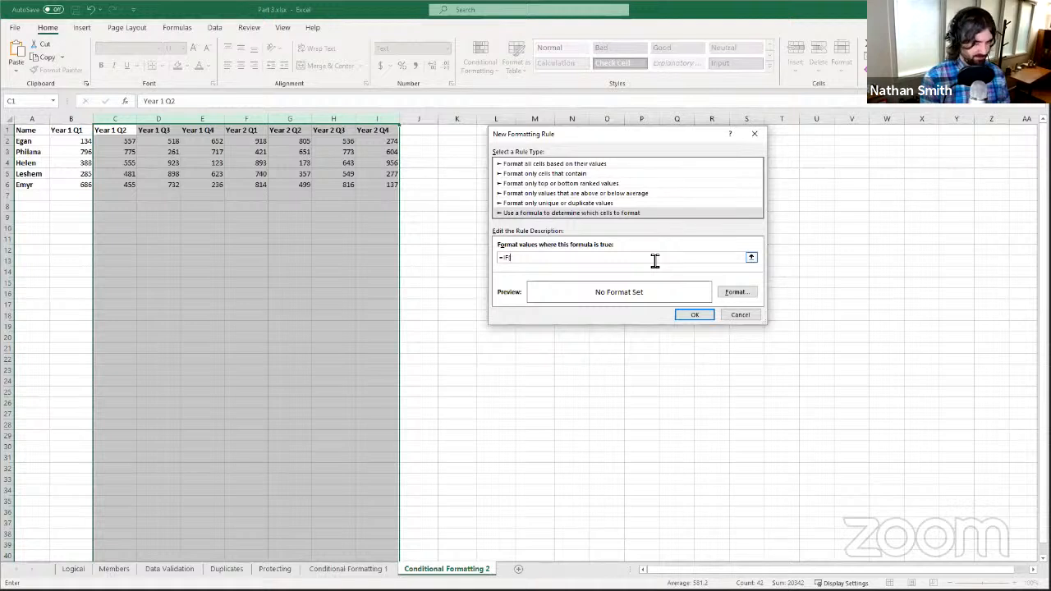
pyautogui.write('C1')
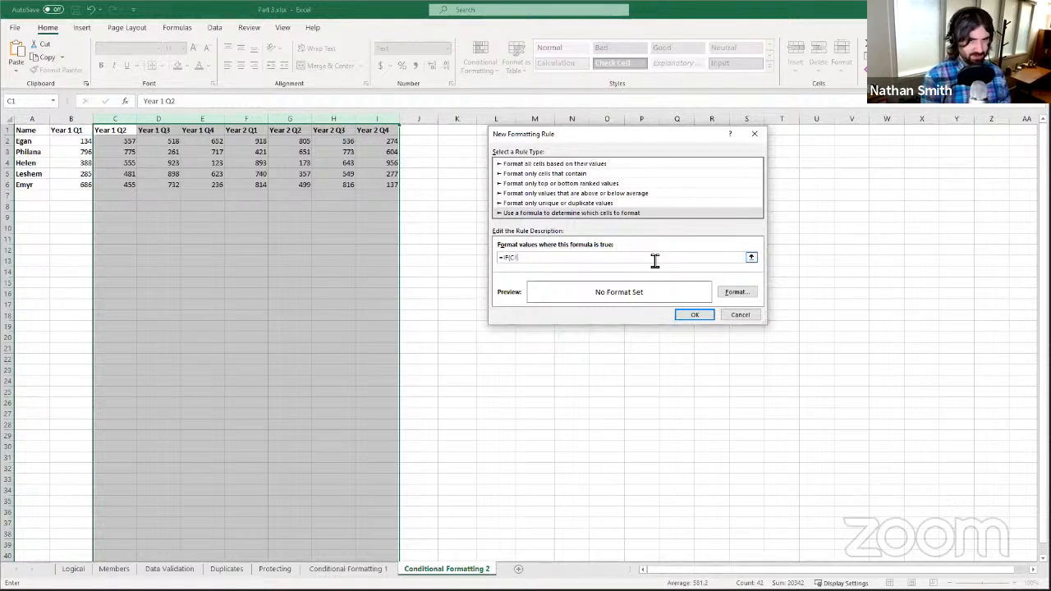
pyautogui.write('<')
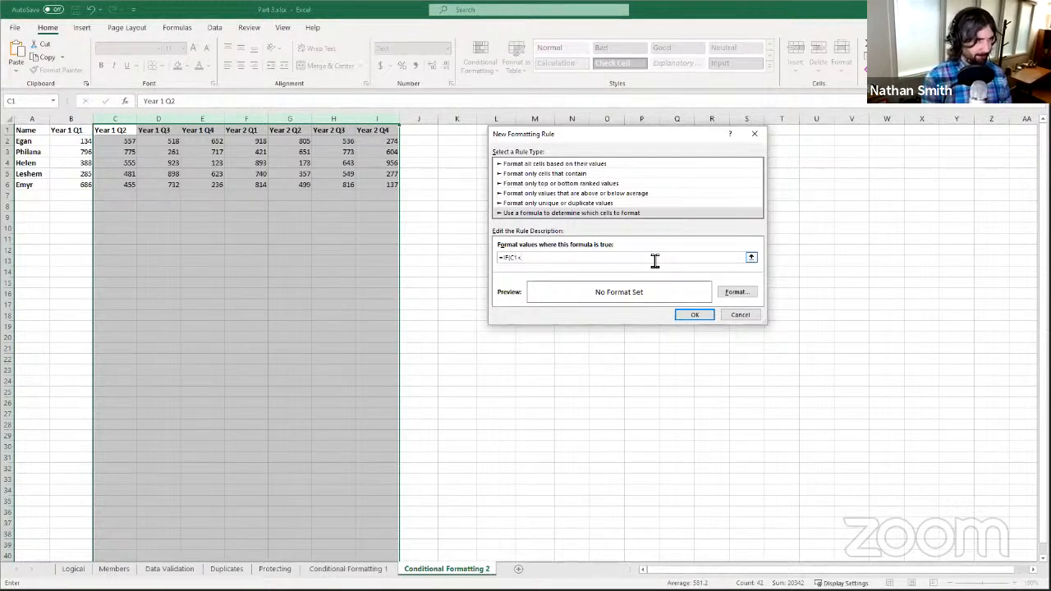
pyautogui.write('8')
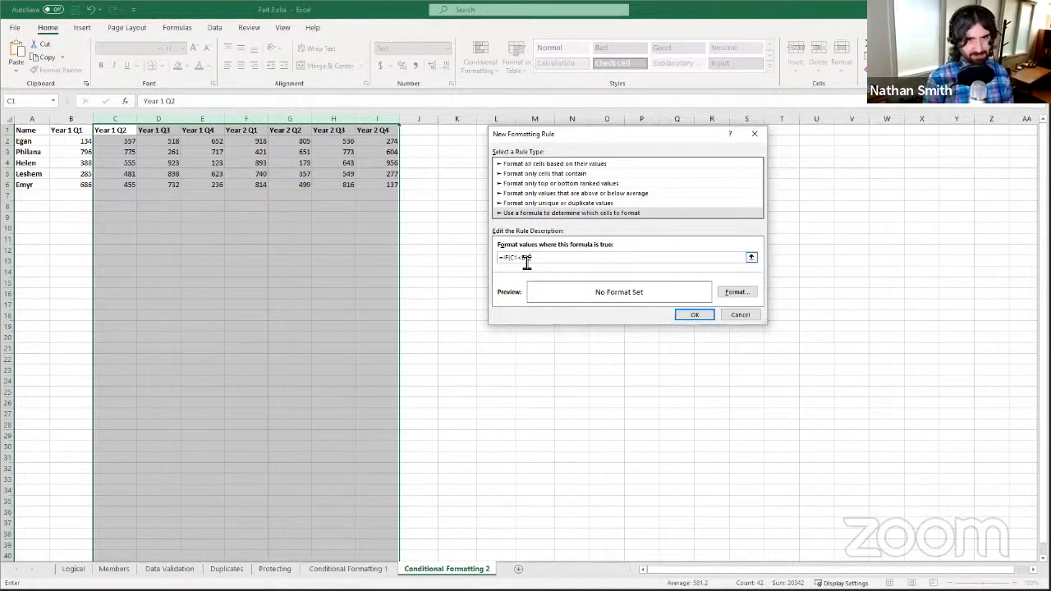
pyautogui.write(',')
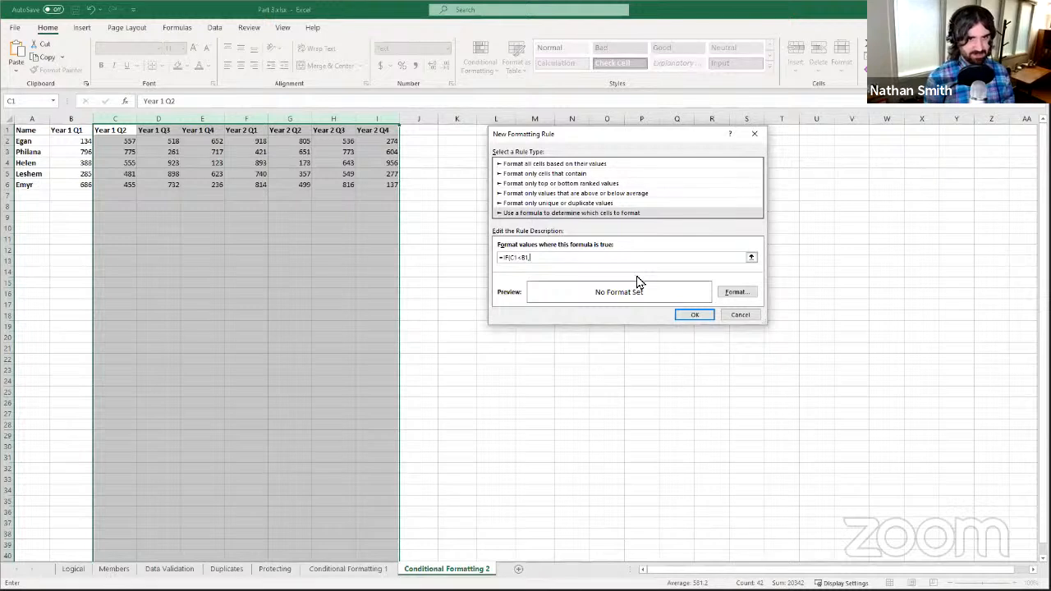
pyautogui.write('TRUE')
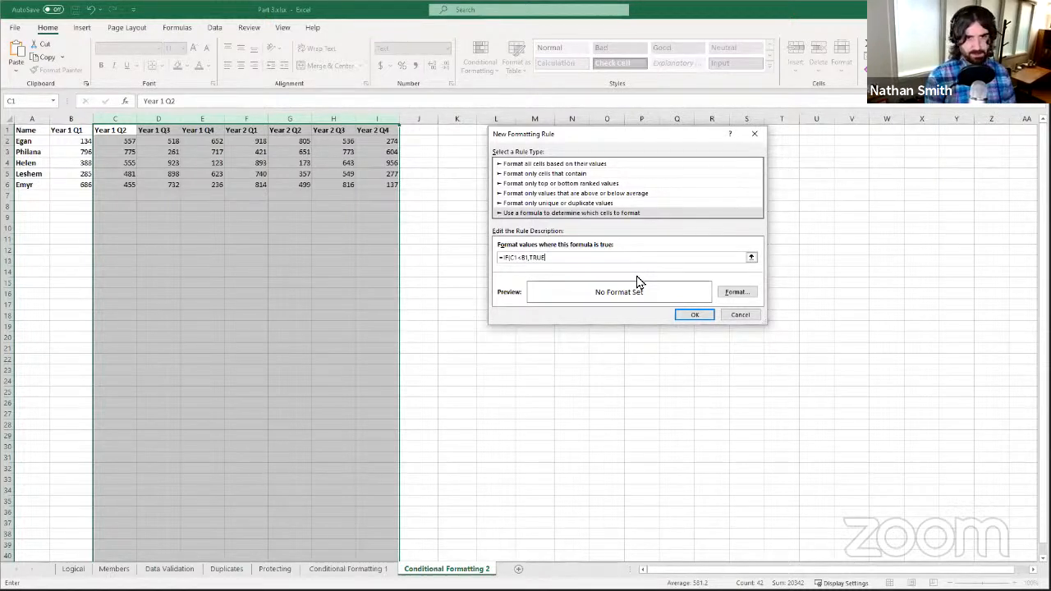
pyautogui.write(',')
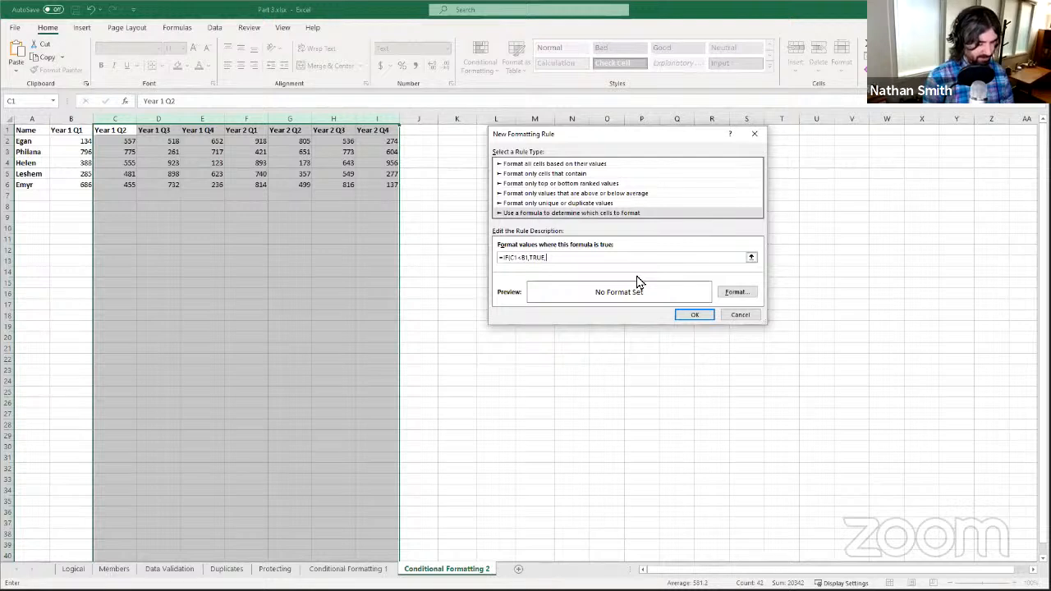
pyautogui.write('FALES')
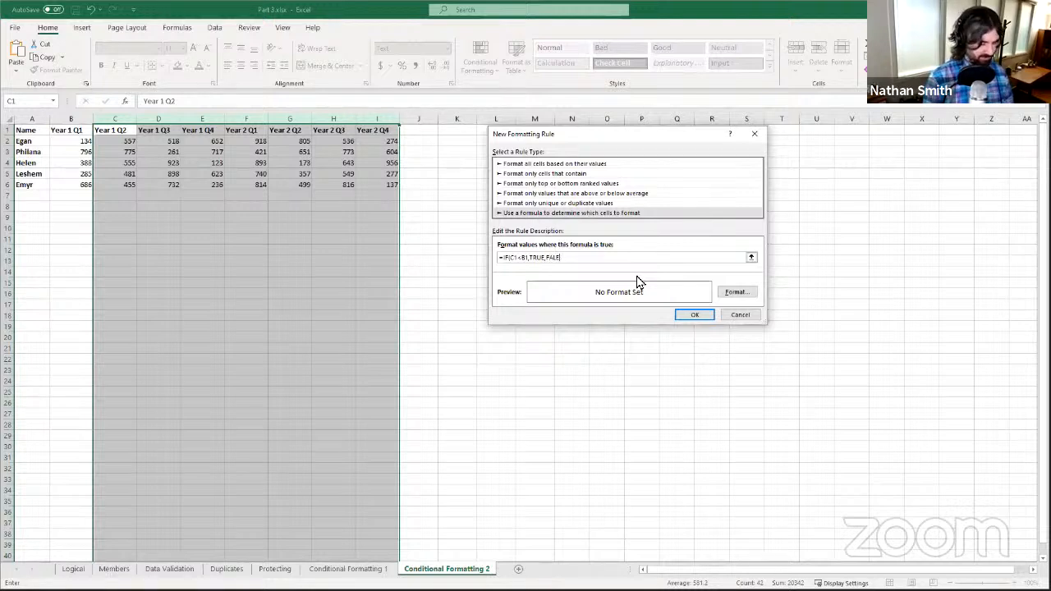
pyautogui.press('BackSpace')
pyautogui.write('SE')
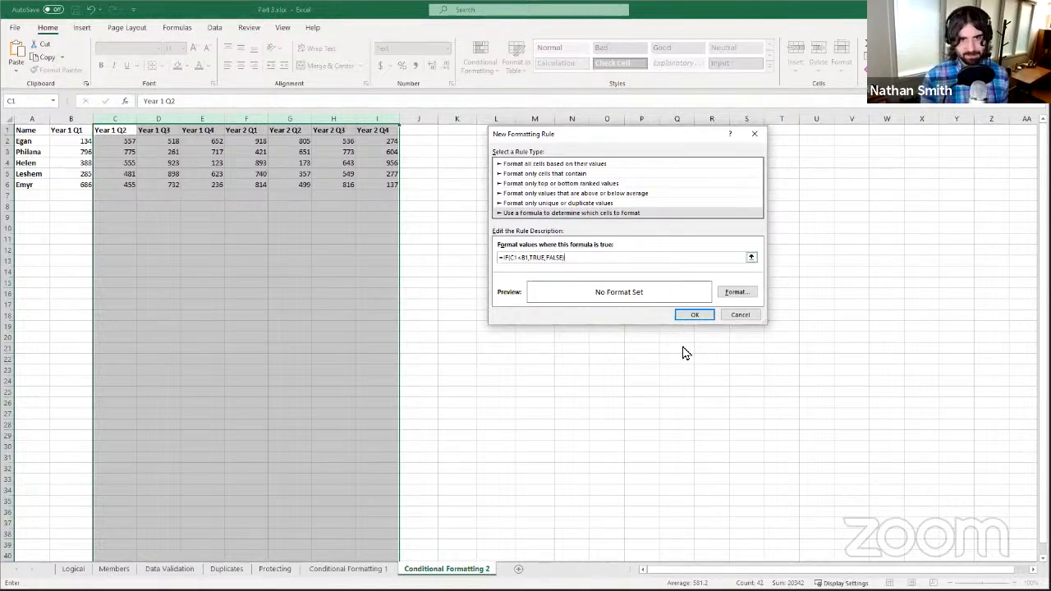
# - Set the rule's format to a red fill and apply it to columns C to I
pyautogui.click(754, 293)
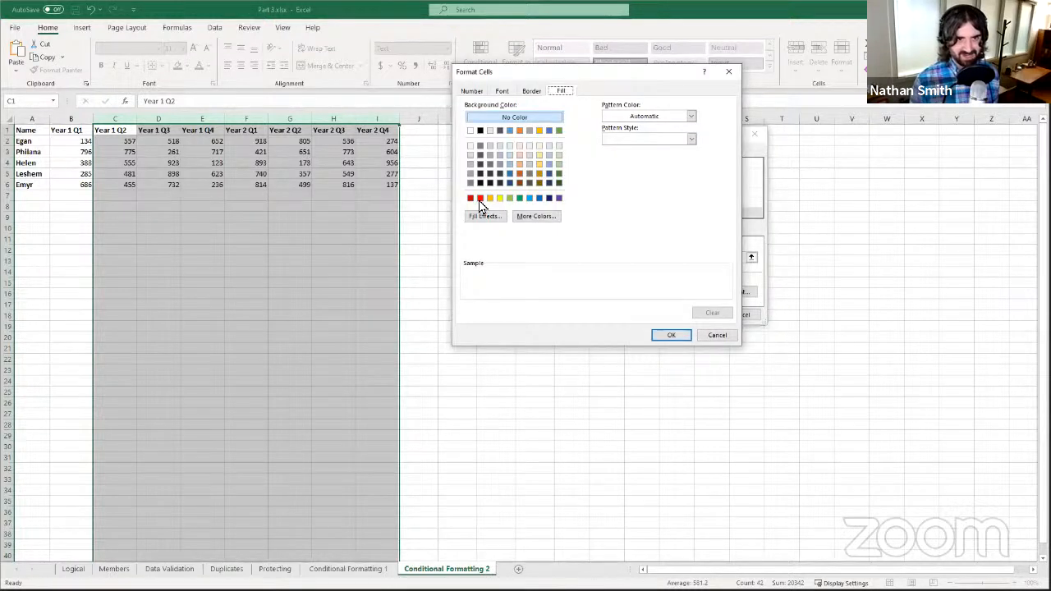
pyautogui.click(480, 200)
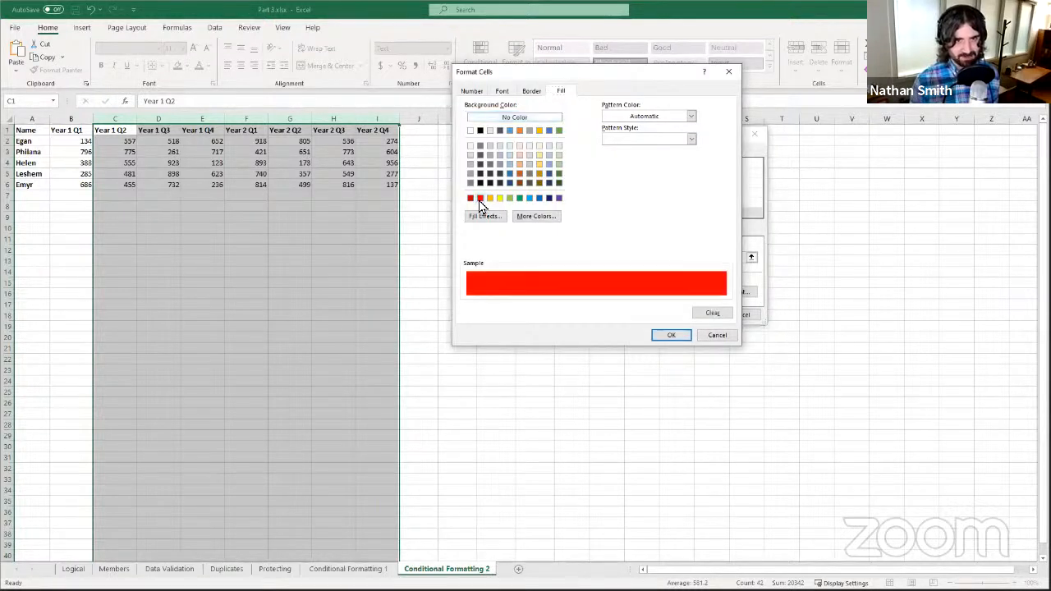
pyautogui.click(673, 336)
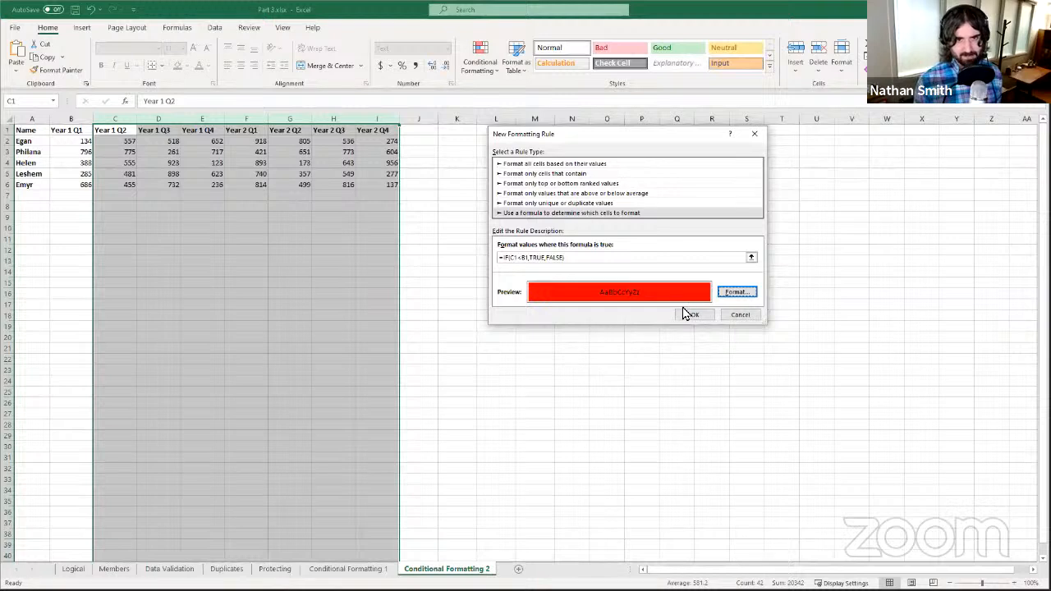
pyautogui.click(691, 316)
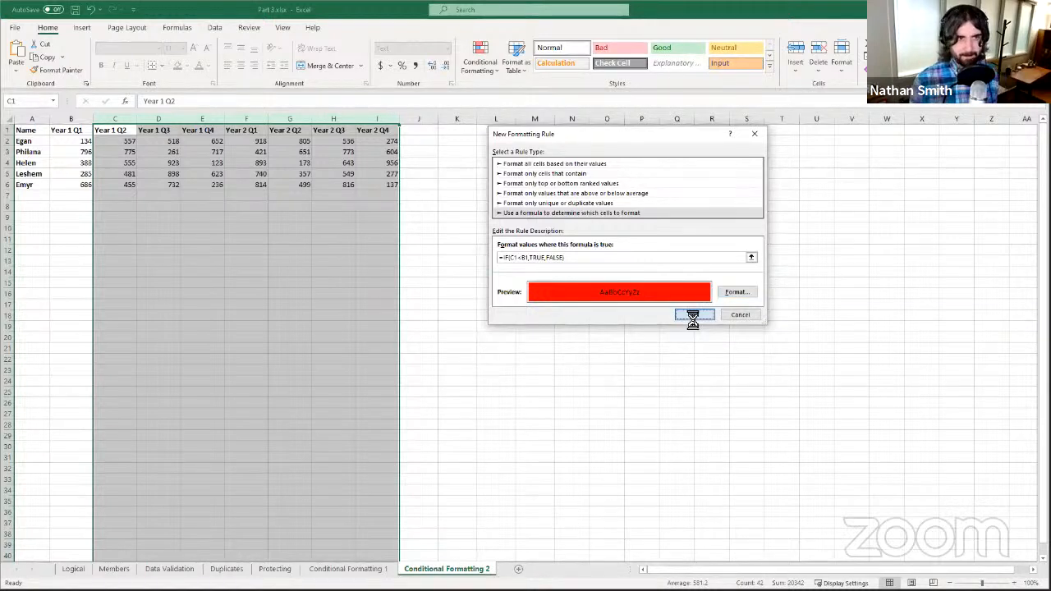
pyautogui.click(164, 153)
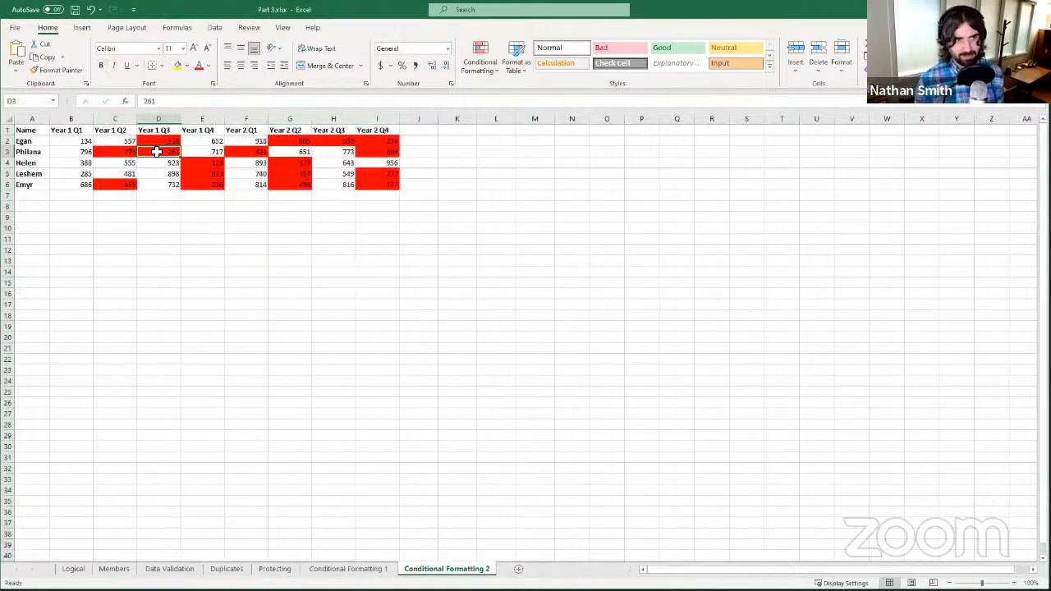
# - Compare cells C2, D2, B3, C3 and D3 to confirm red marks drops from the previous quarter
pyautogui.click(114, 142)
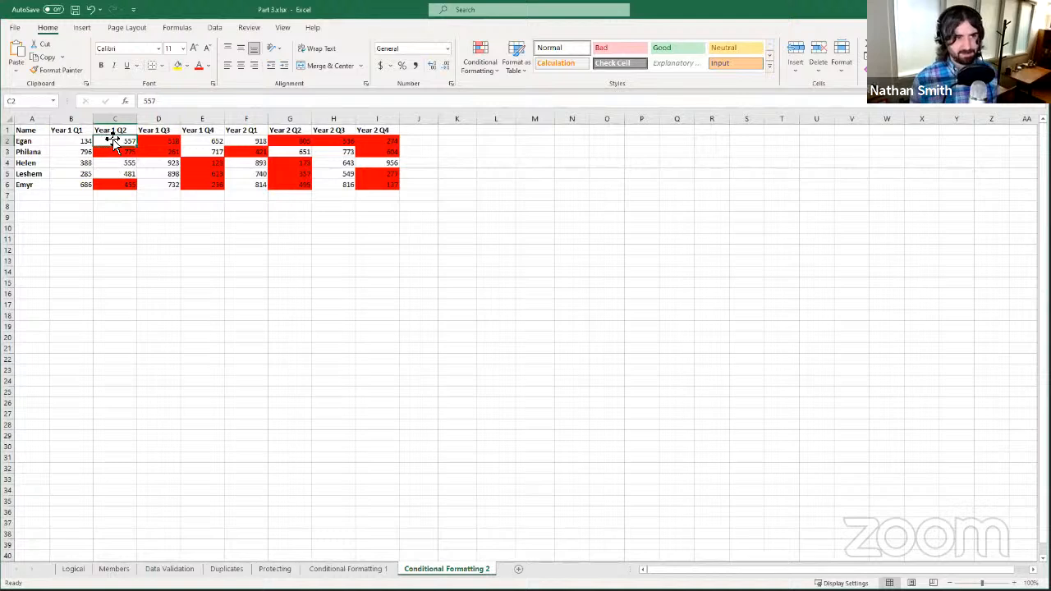
pyautogui.click(144, 143)
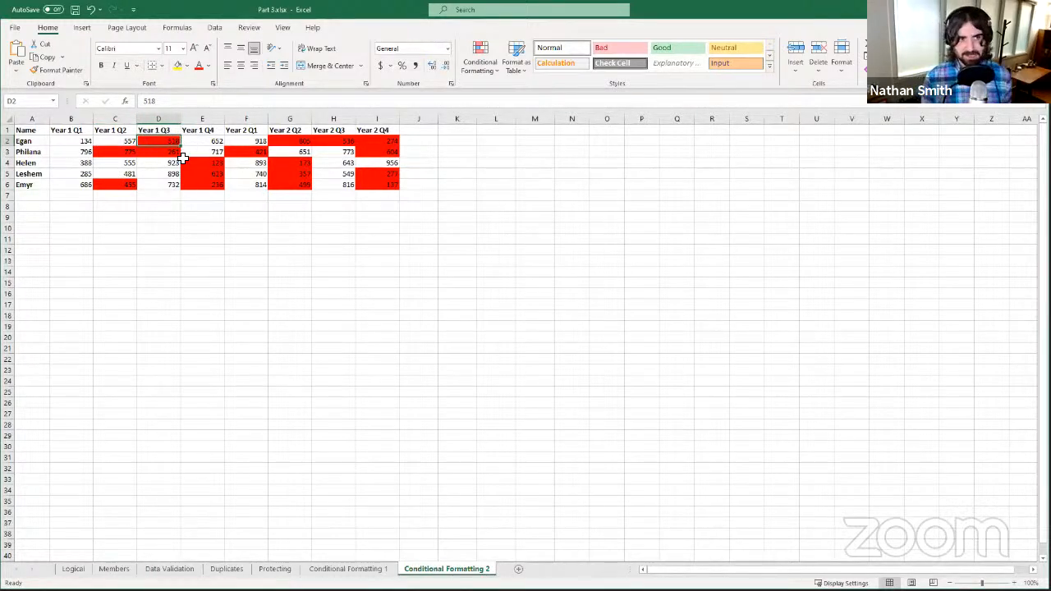
pyautogui.click(87, 152)
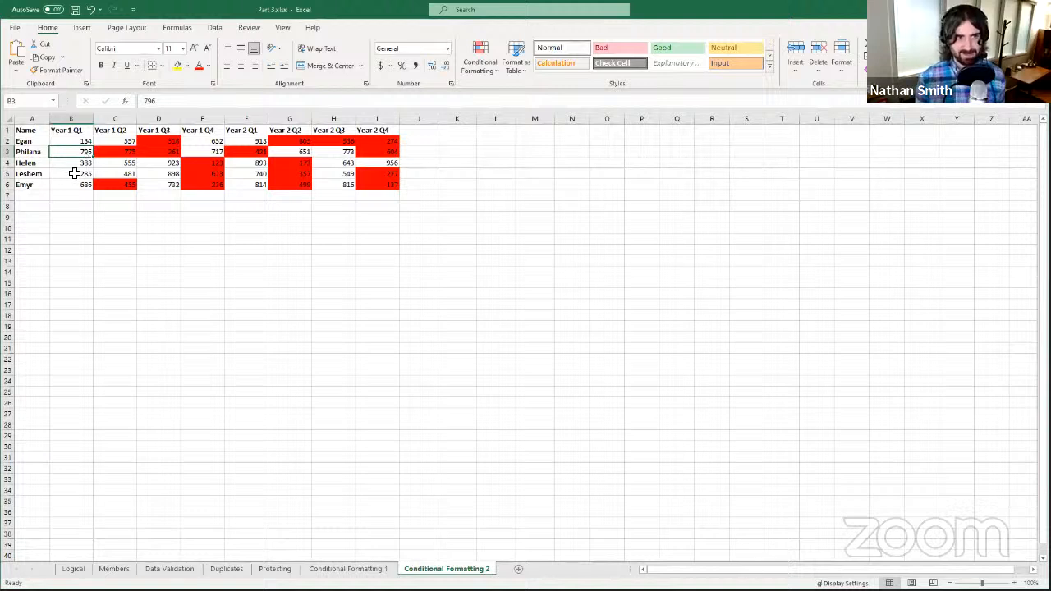
pyautogui.click(105, 152)
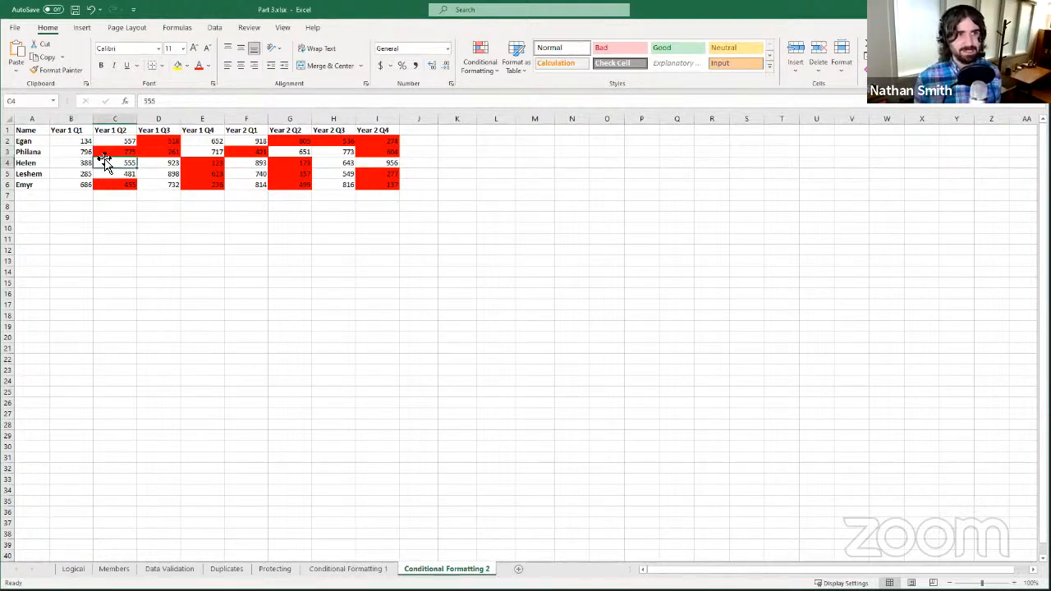
pyautogui.click(156, 152)
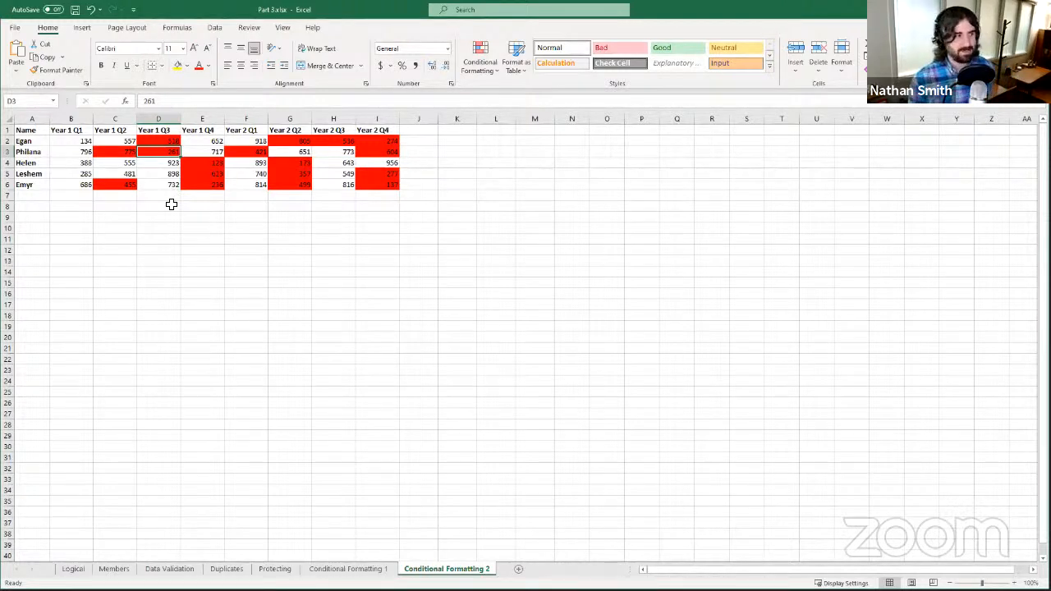
pyautogui.click(134, 141)
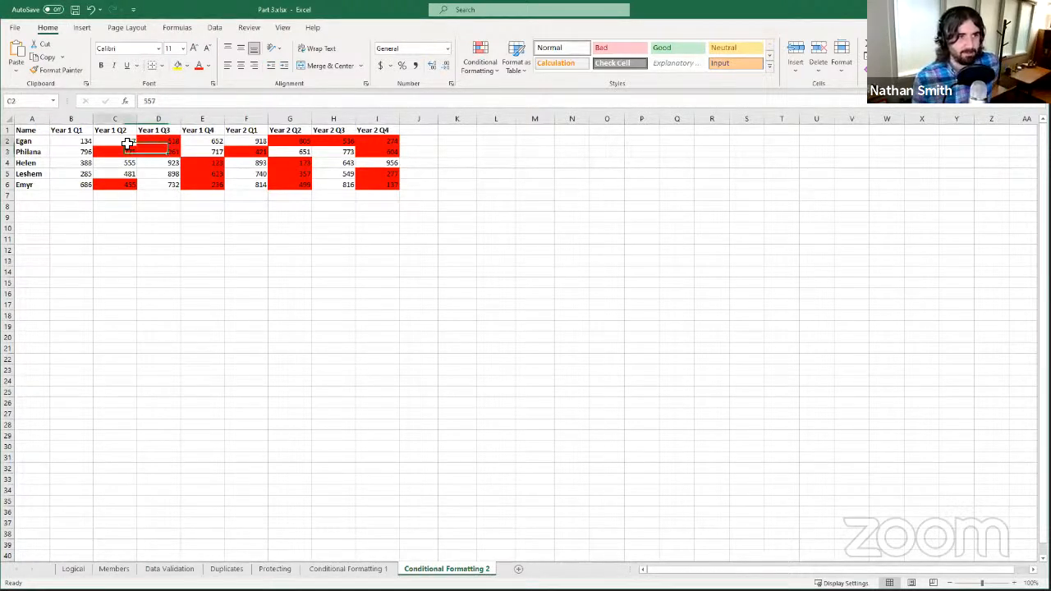
pyautogui.click(488, 74)
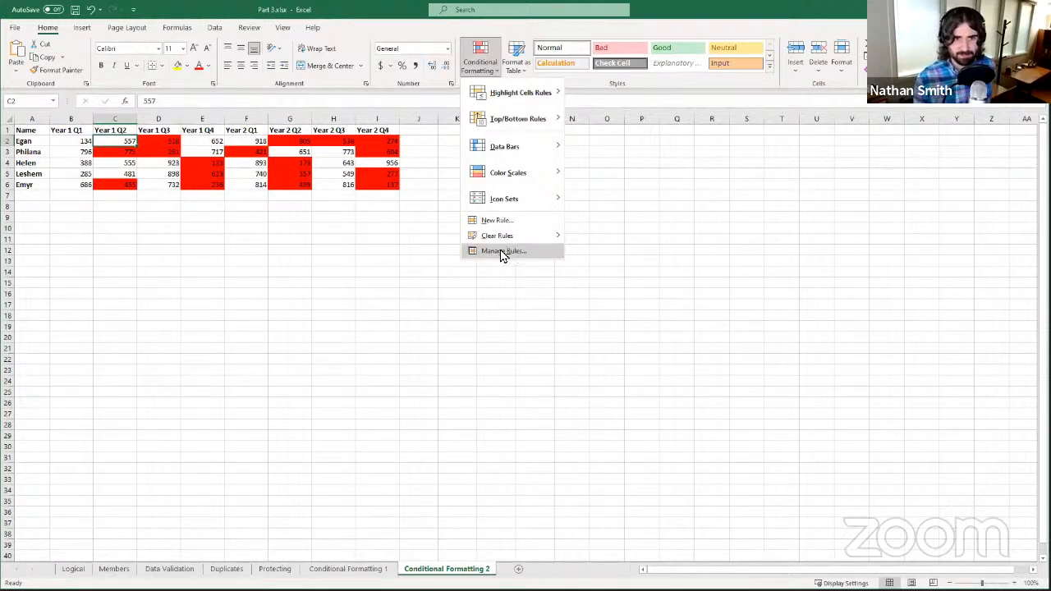
# - Review the =IF(C1<B1,TRUE,FALSE) rule applied to =$C:$I in Manage Rules, then close it
pyautogui.click(502, 253)
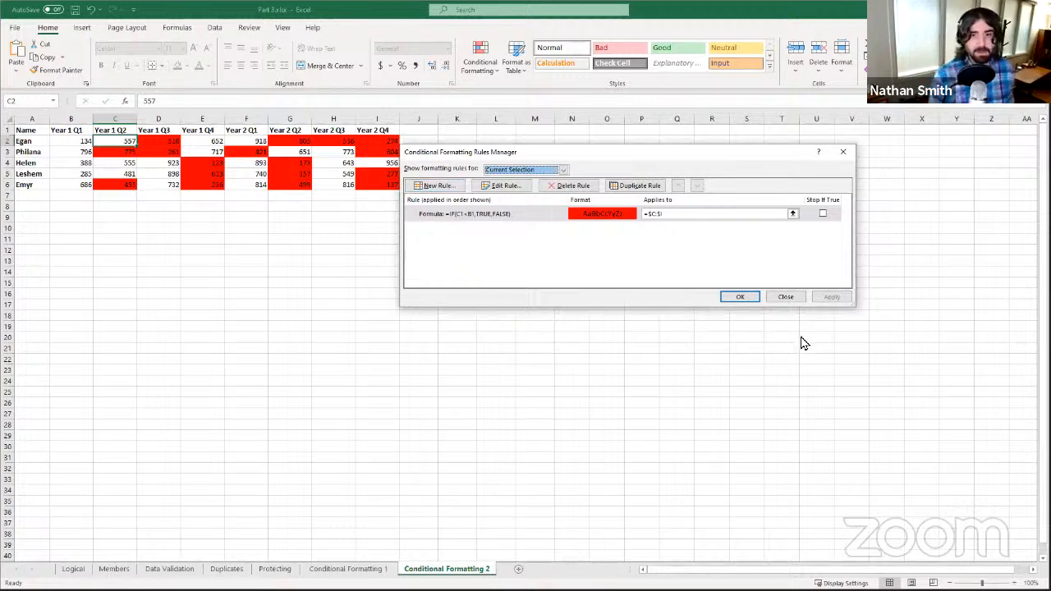
pyautogui.click(793, 303)
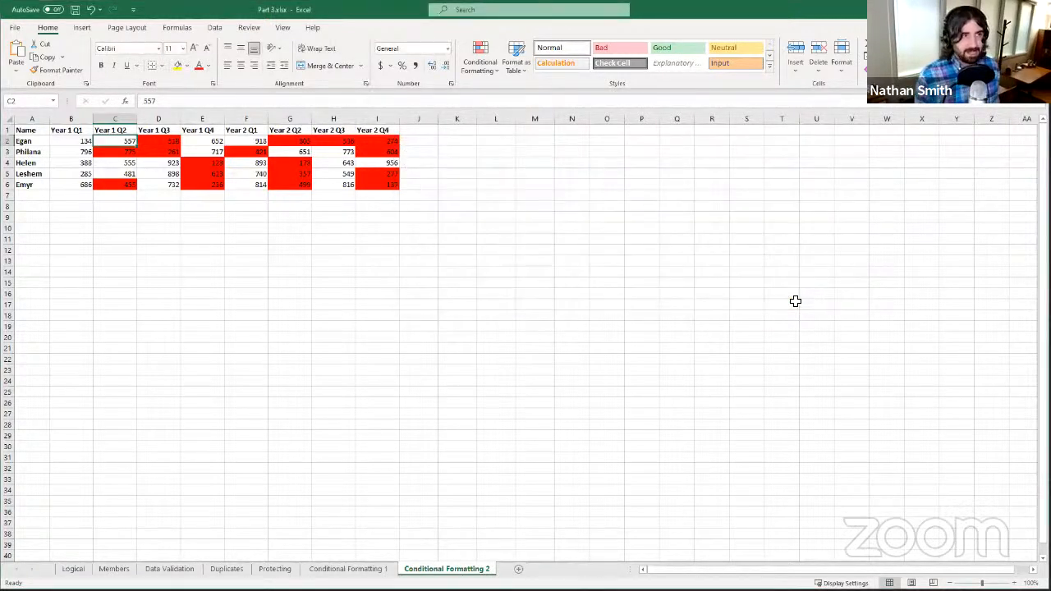